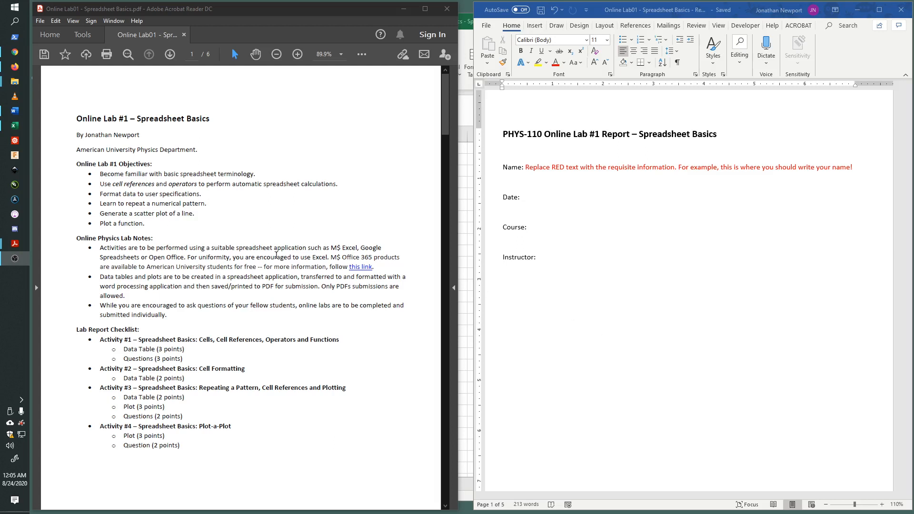
Step: Look over the PDF lab handout, the Word report template and the Operators sheet of the Excel spreadsheet template
{"action": "left_click", "coordinate": [129, 8]}
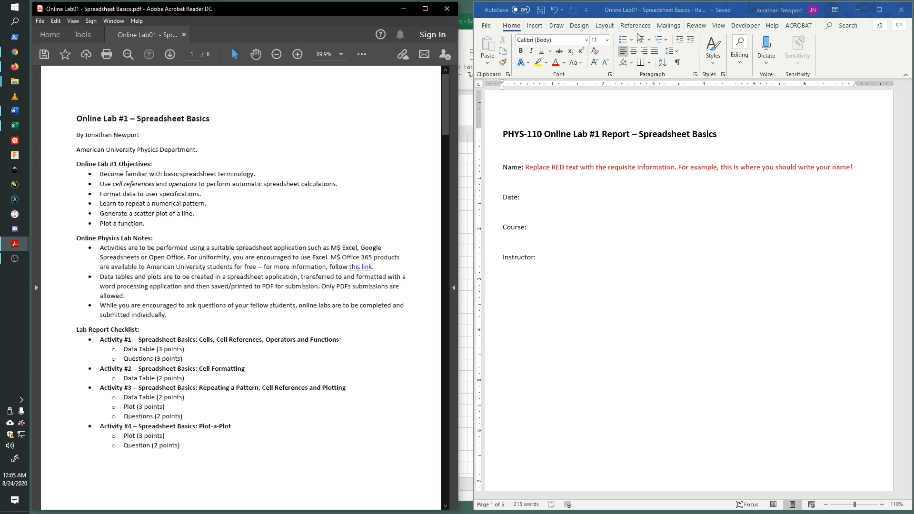
{"action": "left_click", "coordinate": [651, 12]}
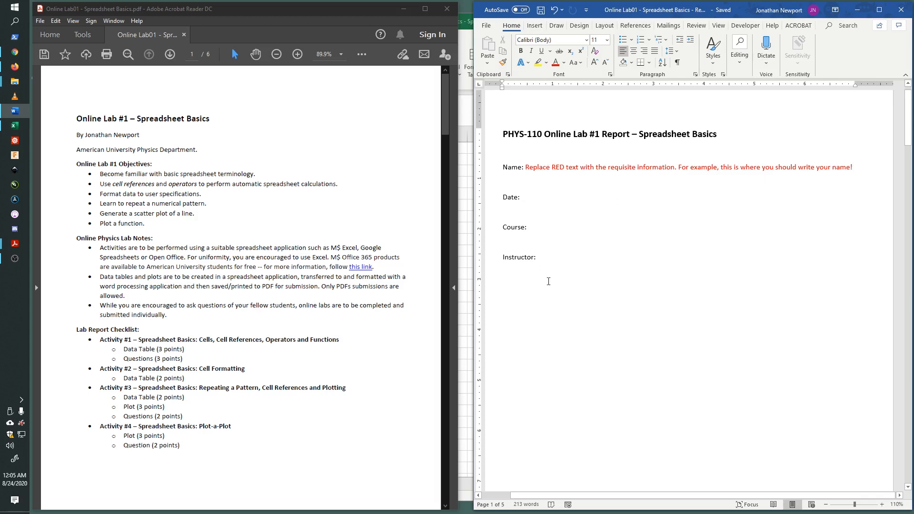
{"action": "left_click", "coordinate": [464, 24]}
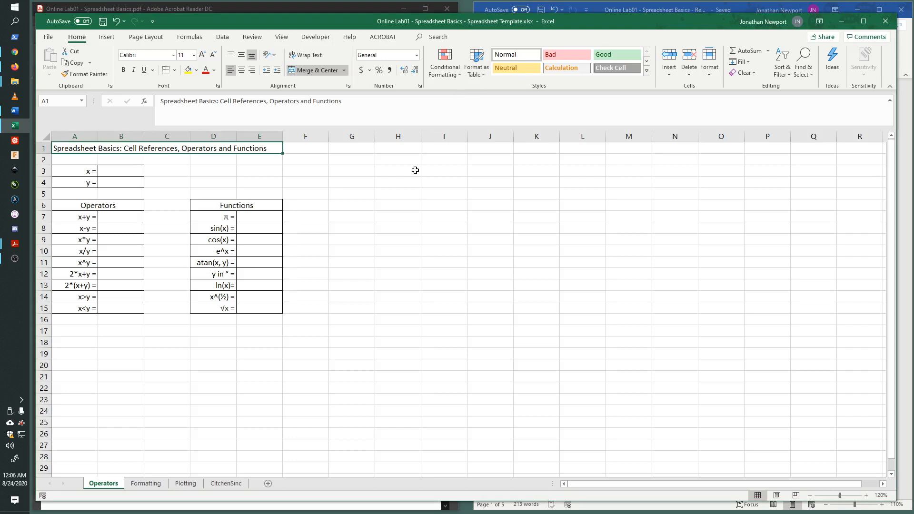
{"action": "left_click", "coordinate": [131, 215]}
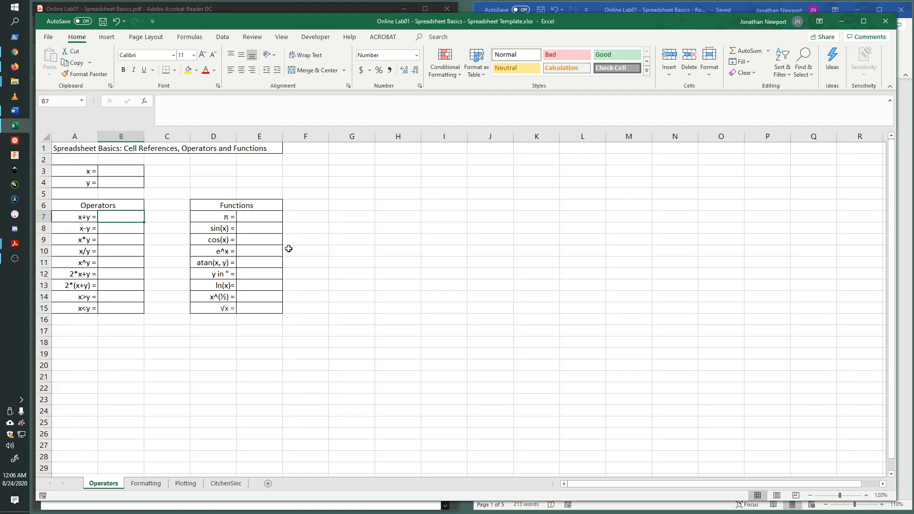
Step: Switch to the PDF handout in Acrobat and review it from the Lab Report Checklist to the Activity #1 page
{"action": "left_click", "coordinate": [250, 5]}
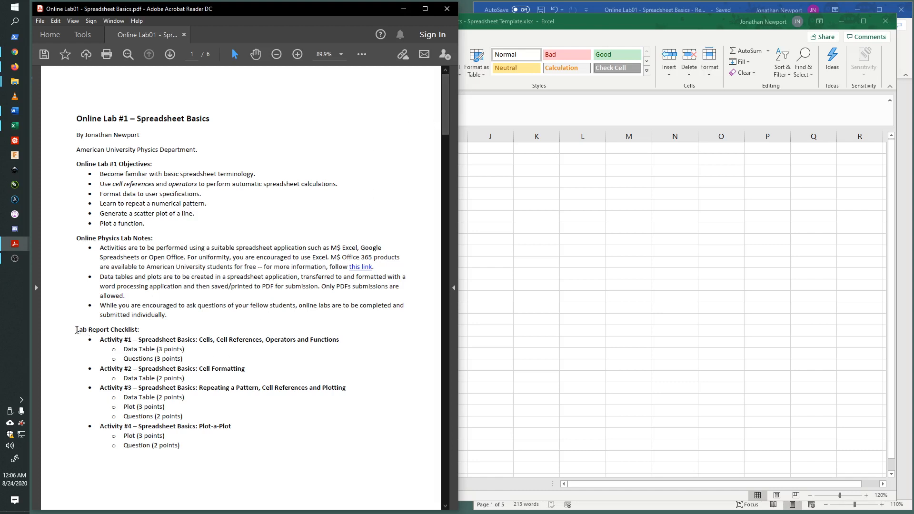
{"action": "left_click_drag", "start_coordinate": [77, 330], "coordinate": [182, 446]}
{"action": "left_click", "coordinate": [184, 448]}
{"action": "left_click_drag", "start_coordinate": [445, 103], "coordinate": [441, 178]}
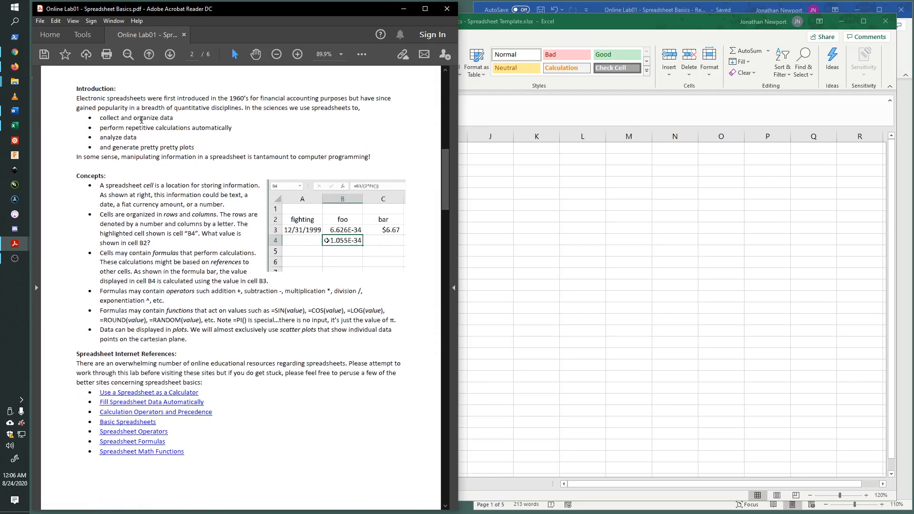
{"action": "left_click_drag", "start_coordinate": [444, 161], "coordinate": [446, 246]}
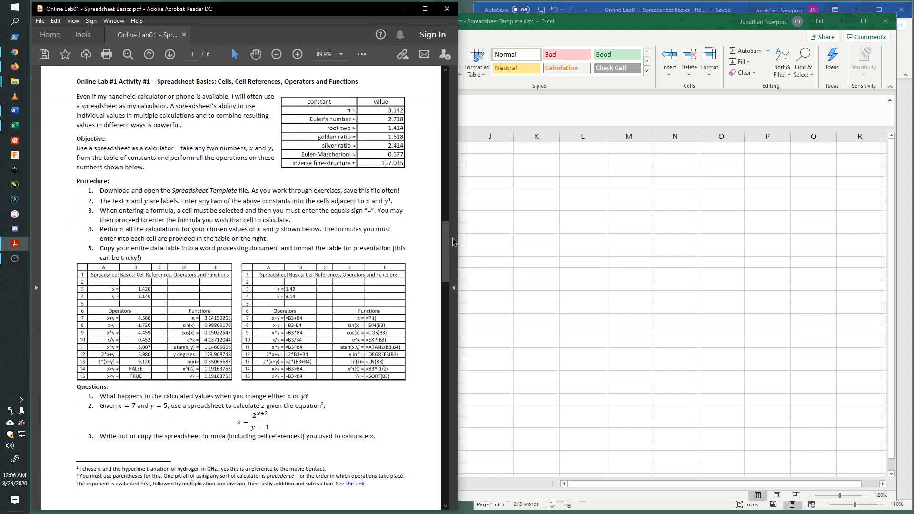
Step: Switch to the Excel spreadsheet template and narrow its window so the handout's Activity #1 page is fully visible beside it
{"action": "left_click", "coordinate": [568, 21]}
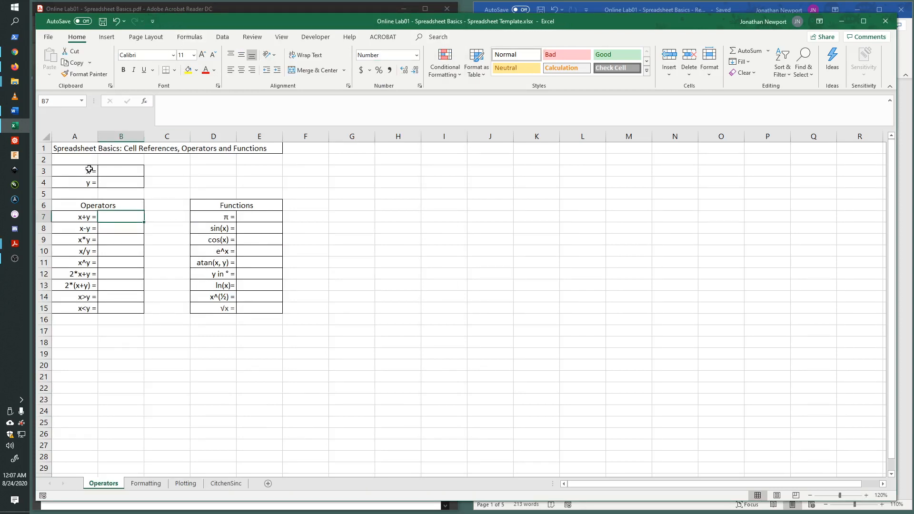
{"action": "left_click", "coordinate": [171, 172]}
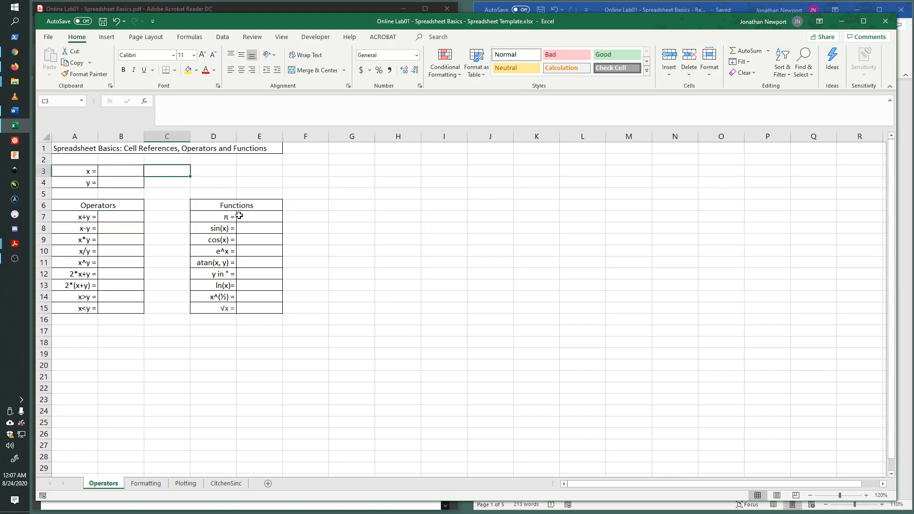
{"action": "left_click", "coordinate": [174, 182]}
{"action": "left_click", "coordinate": [133, 183]}
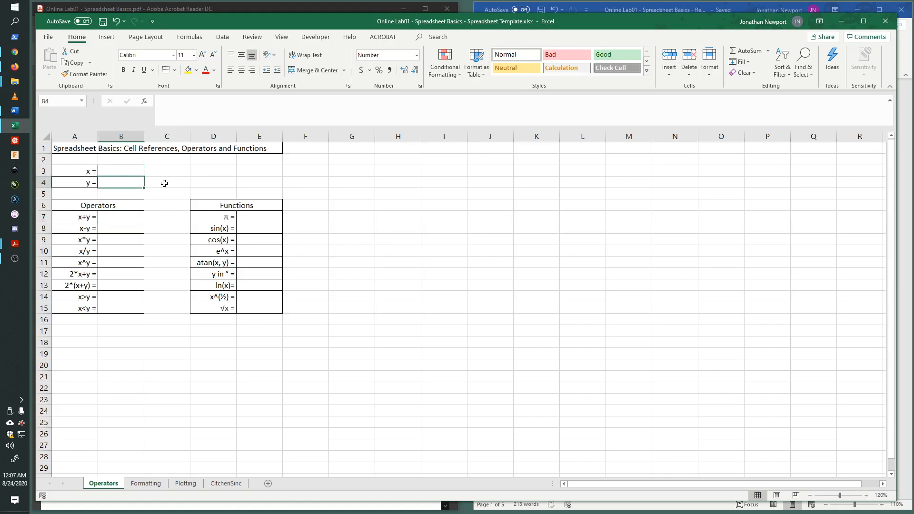
{"action": "left_click", "coordinate": [165, 184]}
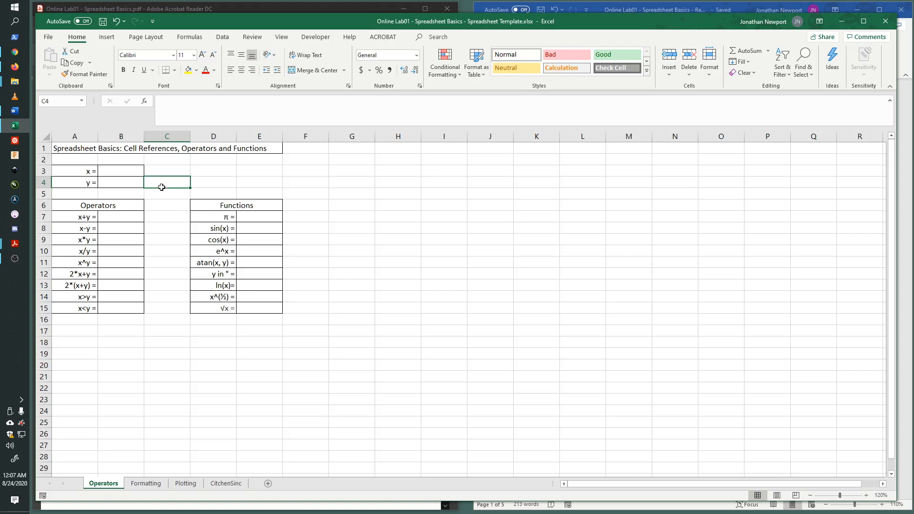
{"action": "mouse_move", "coordinate": [161, 183]}
{"action": "left_mouse_down"}
{"action": "mouse_move", "coordinate": [159, 194]}
{"action": "mouse_move", "coordinate": [166, 182]}
{"action": "left_mouse_up"}
{"action": "left_click", "coordinate": [132, 170]}
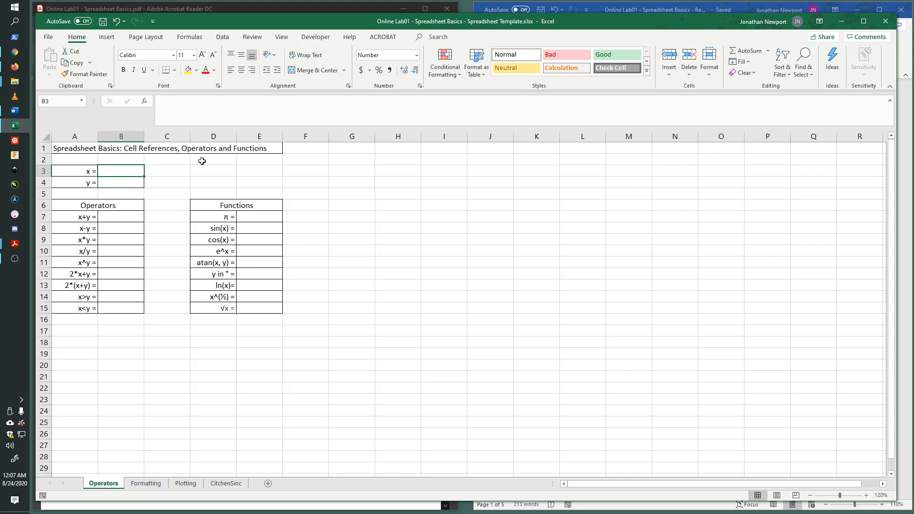
{"action": "left_click_drag", "start_coordinate": [35, 80], "coordinate": [308, 80]}
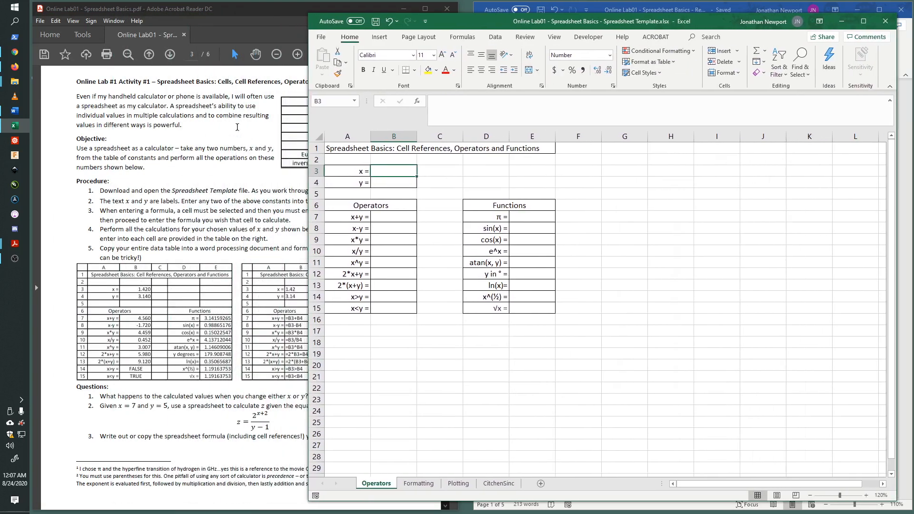
{"action": "left_click_drag", "start_coordinate": [308, 137], "coordinate": [414, 137]}
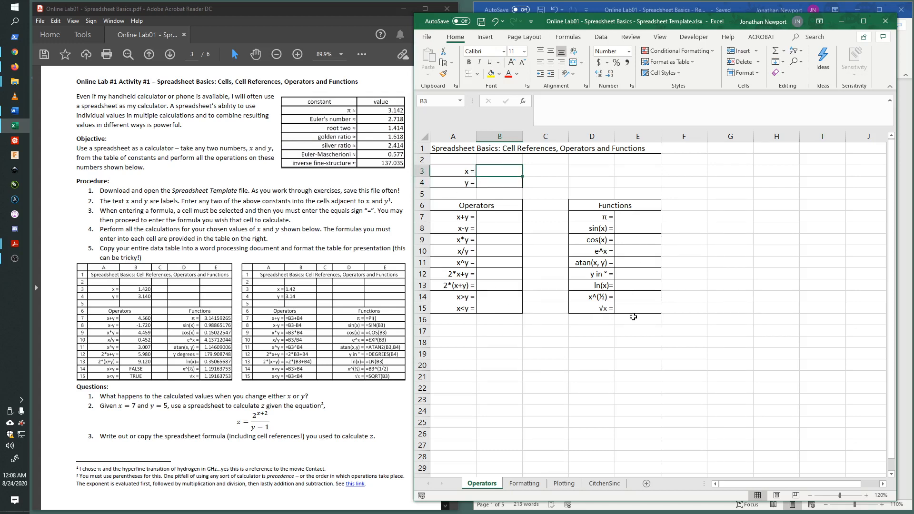
Step: Enter 3.142 as the x value in B3 and 1.414 as the y value in B4
{"action": "double_click", "coordinate": [493, 171]}
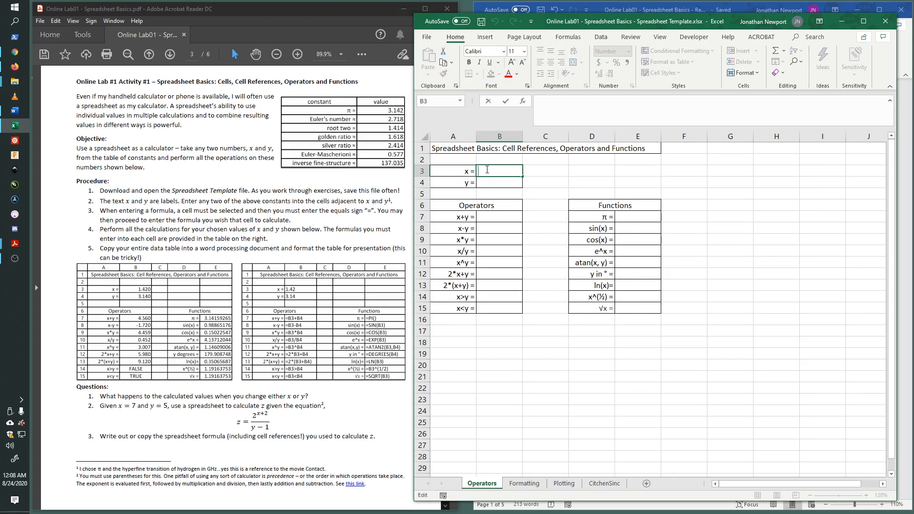
{"action": "type", "text": "3.142"}
{"action": "left_click", "coordinate": [492, 183]}
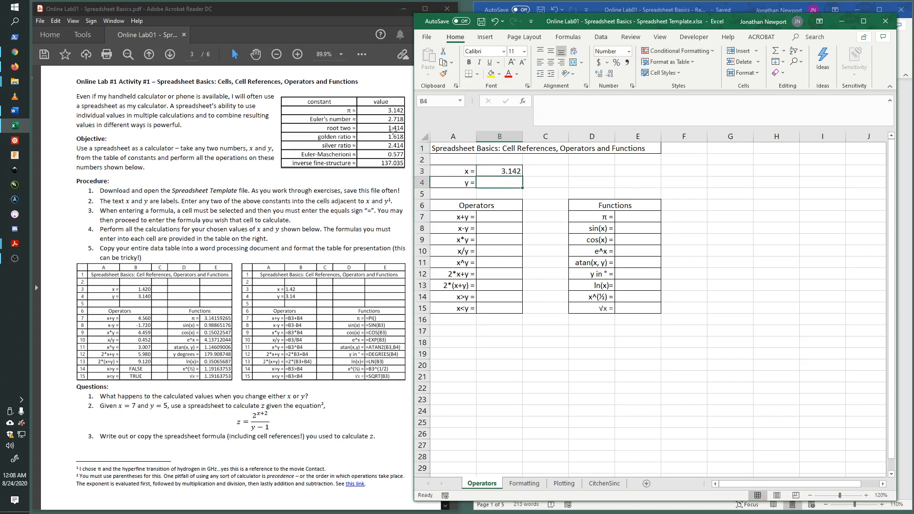
{"action": "type", "text": "1."}
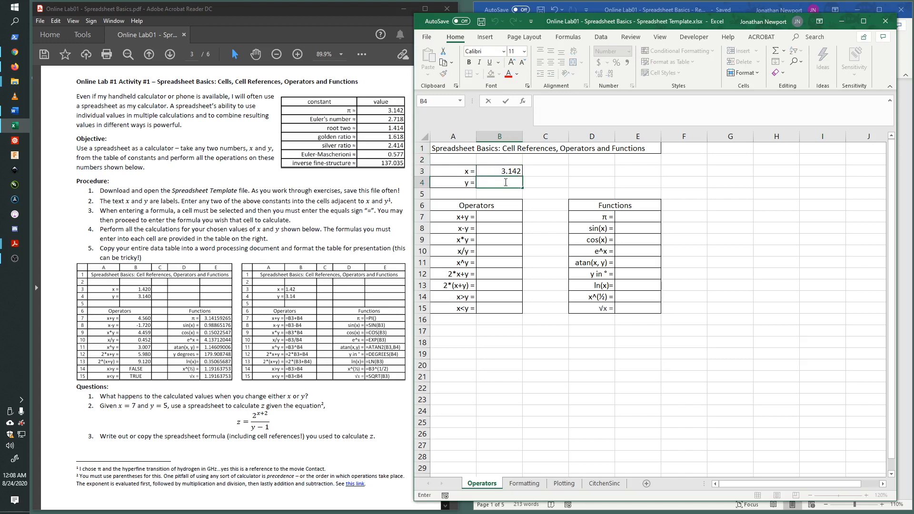
{"action": "type", "text": "414"}
{"action": "key", "text": "Return"}
{"action": "left_click", "coordinate": [502, 218]}
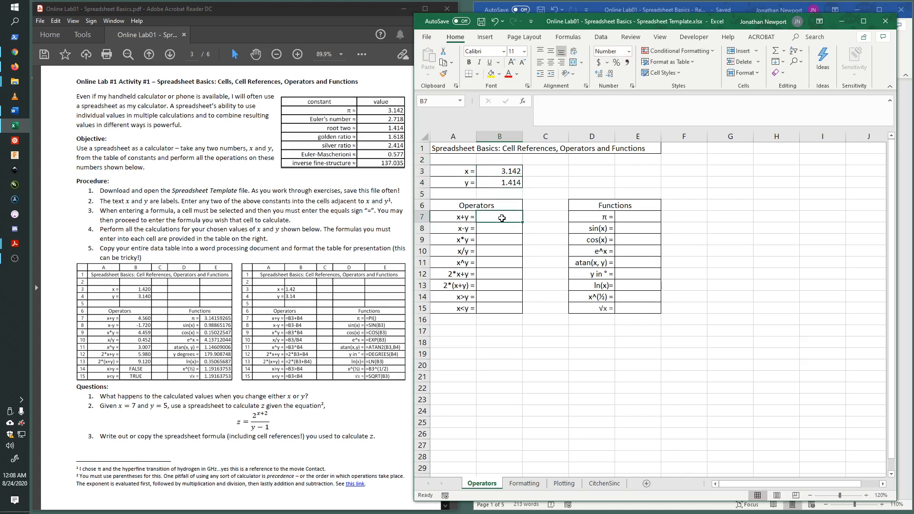
{"action": "left_click", "coordinate": [504, 171]}
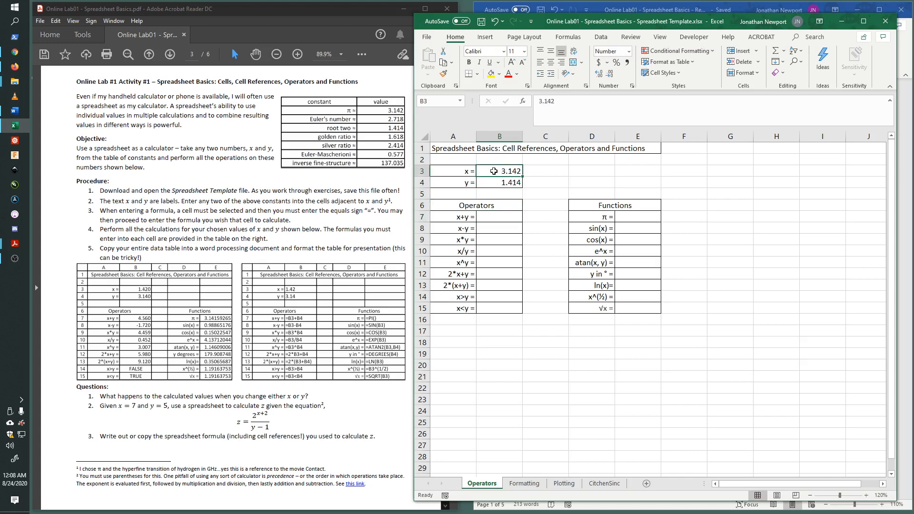
{"action": "left_click", "coordinate": [493, 182]}
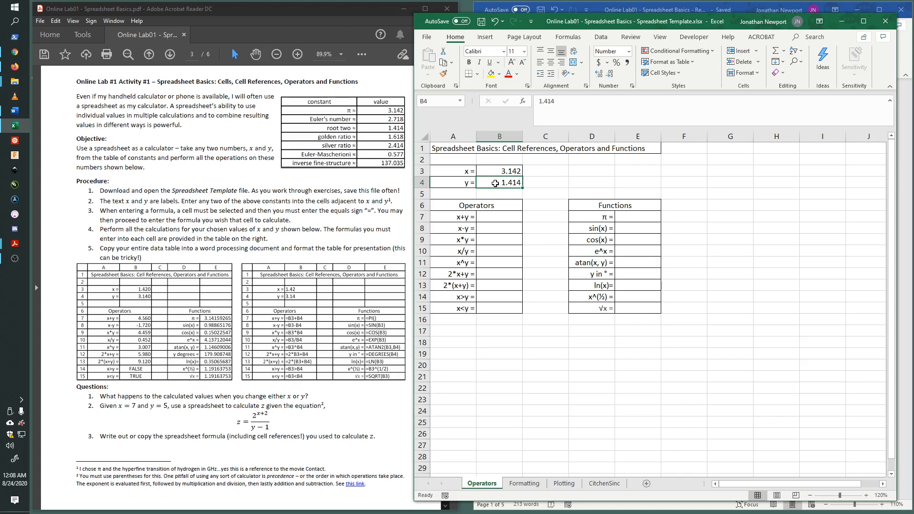
{"action": "left_click_drag", "start_coordinate": [495, 171], "coordinate": [495, 182]}
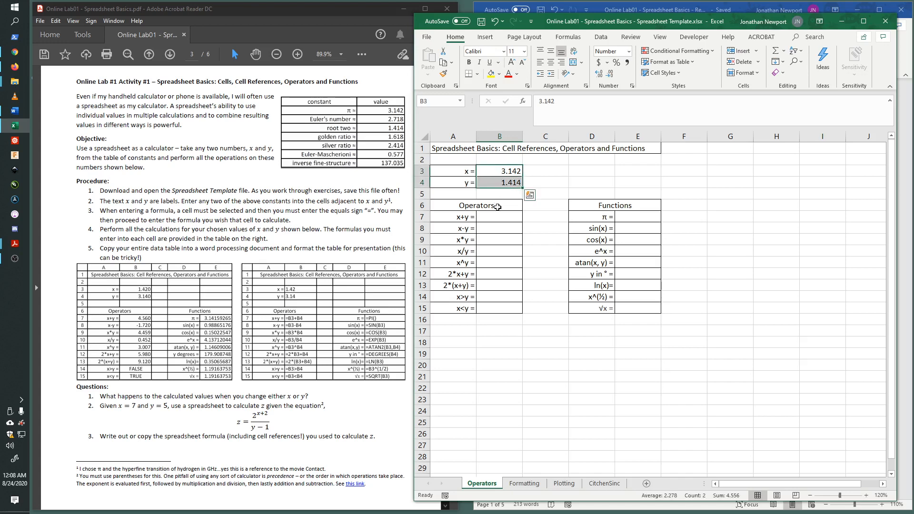
Step: Calculate x+y in cell B7 with the formula =B3+B4
{"action": "left_click", "coordinate": [498, 216]}
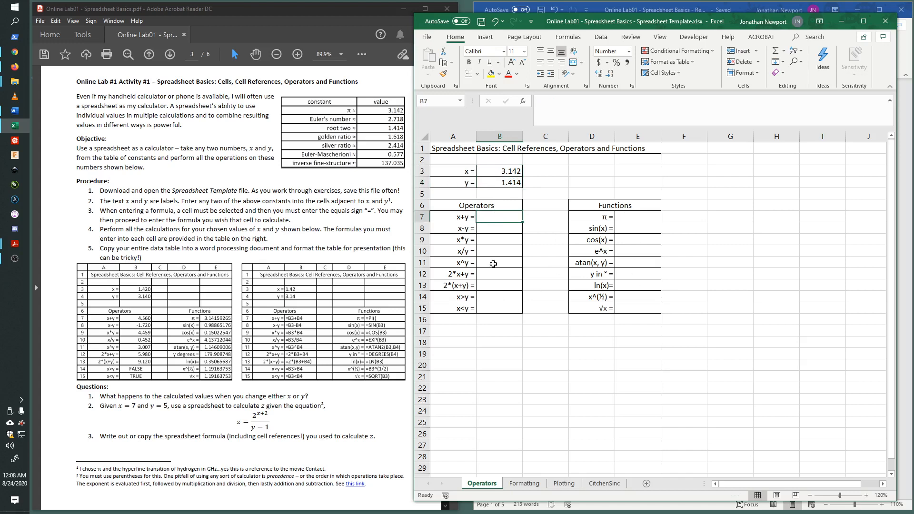
{"action": "double_click", "coordinate": [503, 217]}
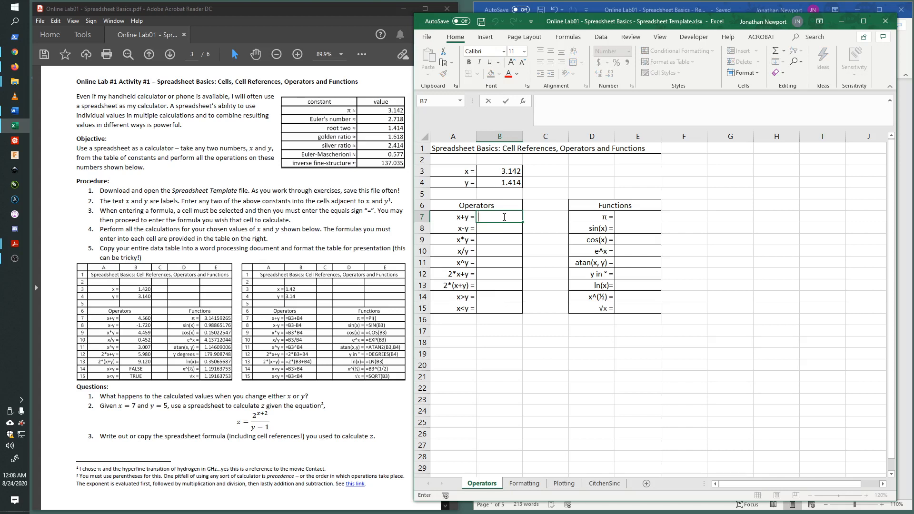
{"action": "type", "text": "="}
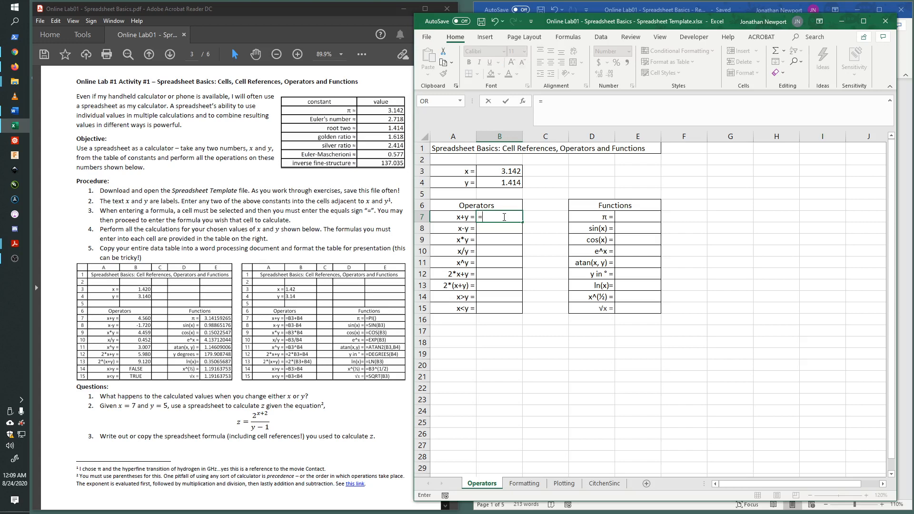
{"action": "left_click", "coordinate": [492, 171]}
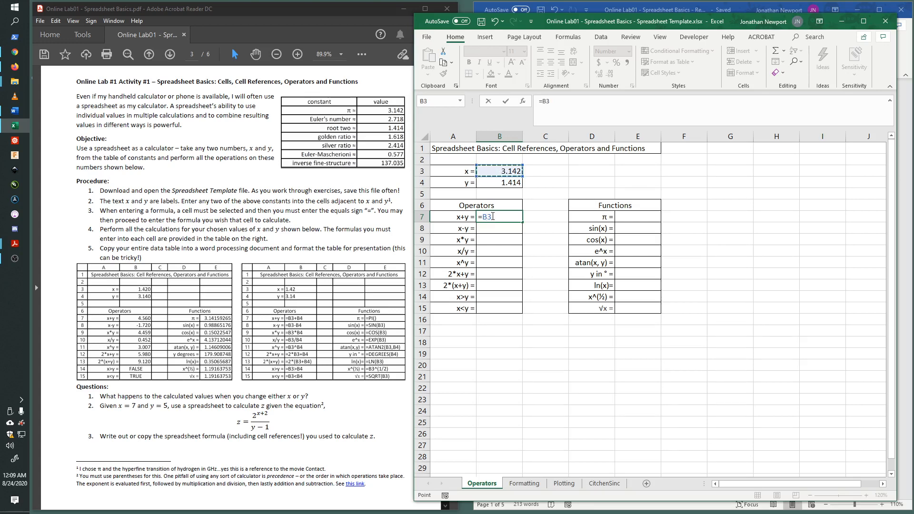
{"action": "type", "text": "+"}
{"action": "left_click", "coordinate": [496, 182]}
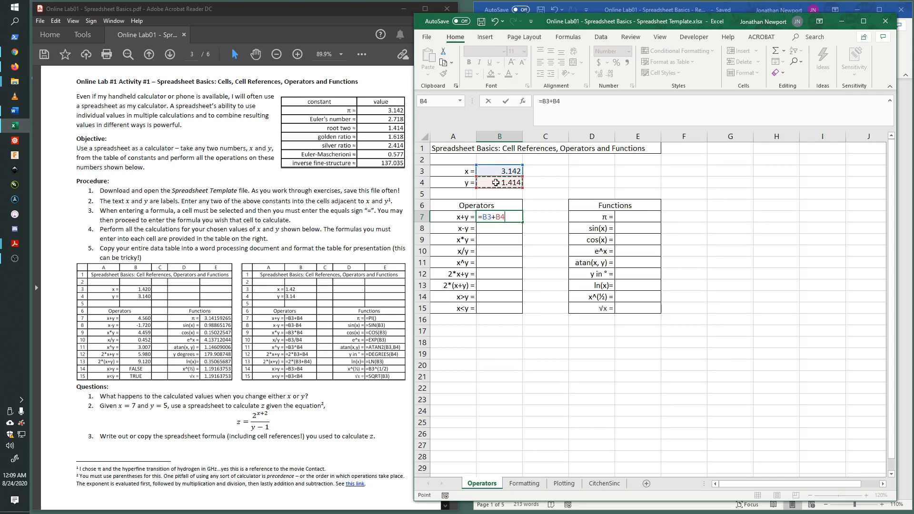
{"action": "key", "text": "Return"}
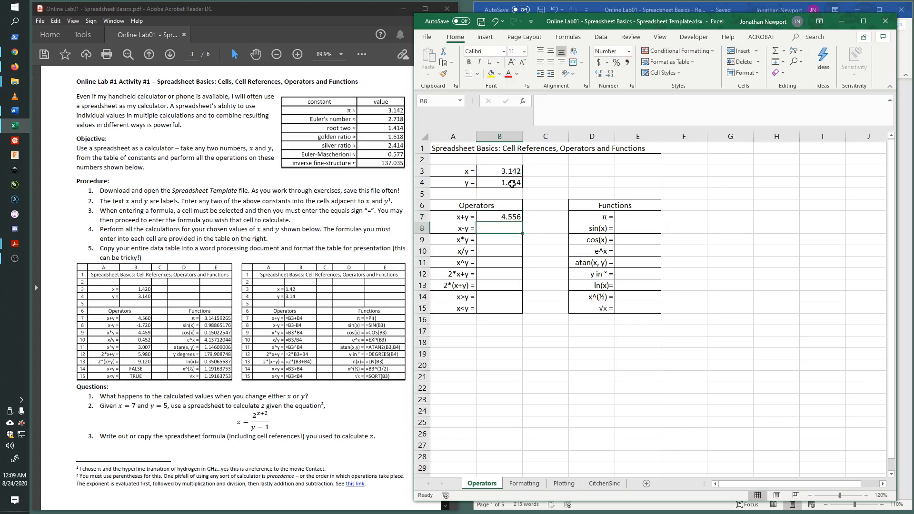
Step: Calculate x-y in cell B8 with the formula =B3-B4
{"action": "double_click", "coordinate": [504, 228]}
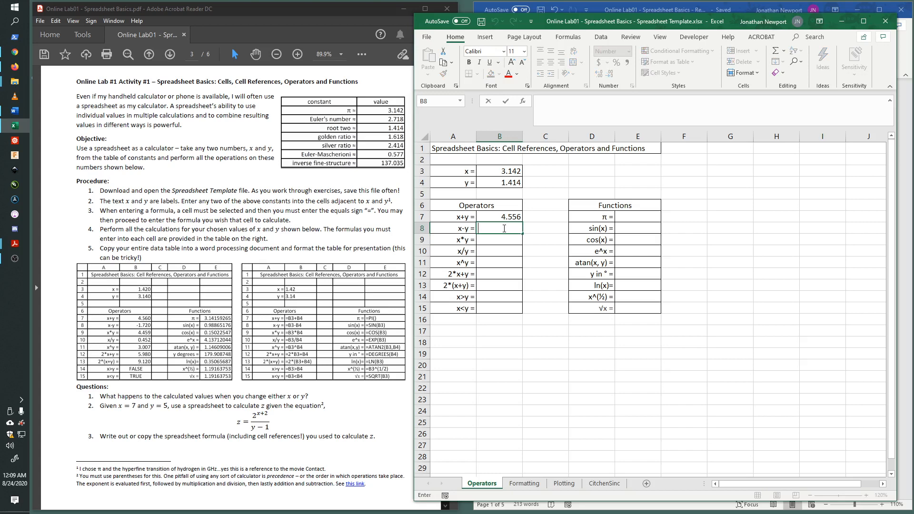
{"action": "type", "text": "="}
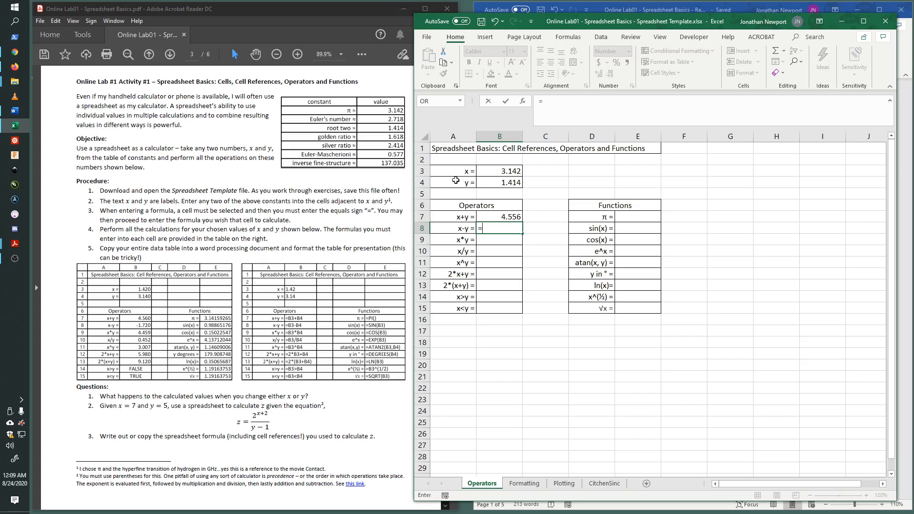
{"action": "left_click", "coordinate": [495, 170]}
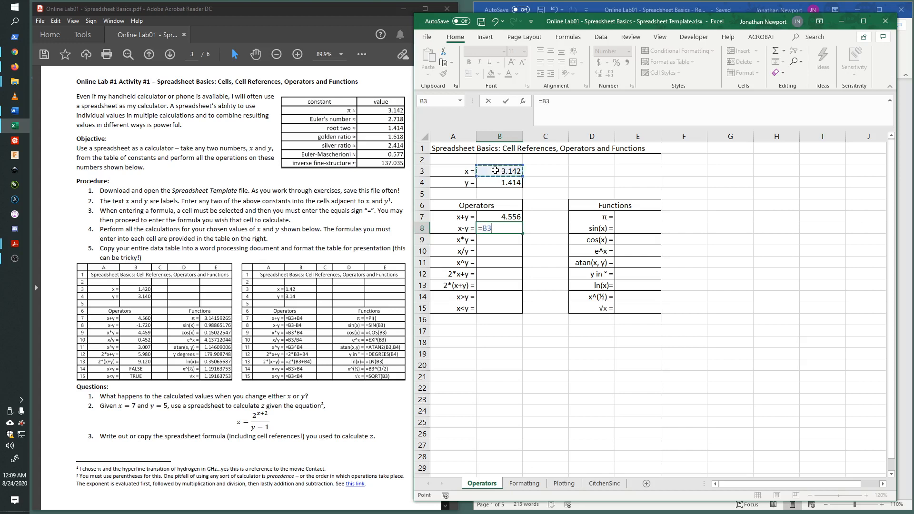
{"action": "type", "text": "-"}
{"action": "left_click", "coordinate": [495, 182]}
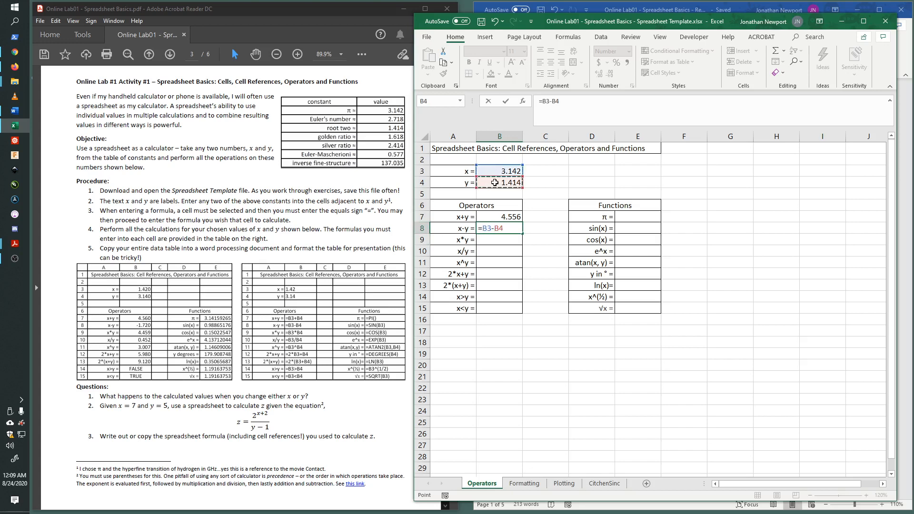
{"action": "key", "text": "Return"}
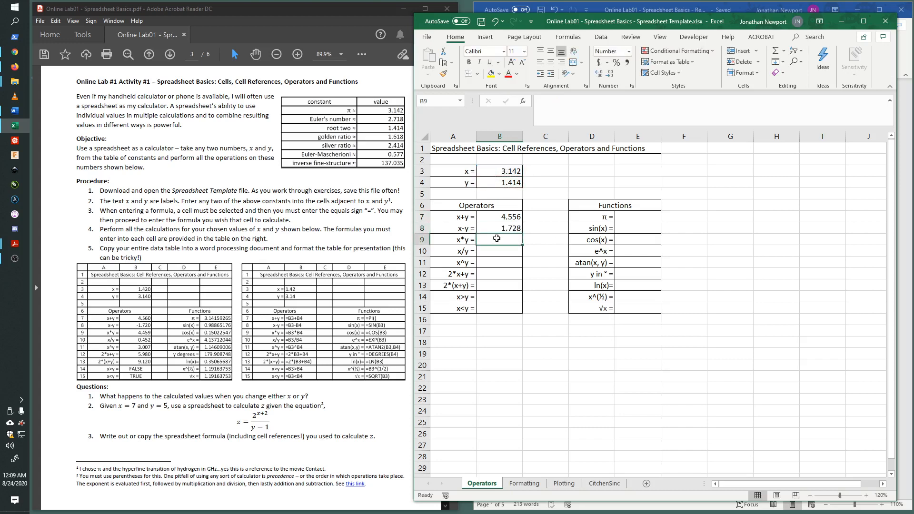
Step: Calculate x*y in cell B9 with the formula =B3*B4
{"action": "type", "text": "="}
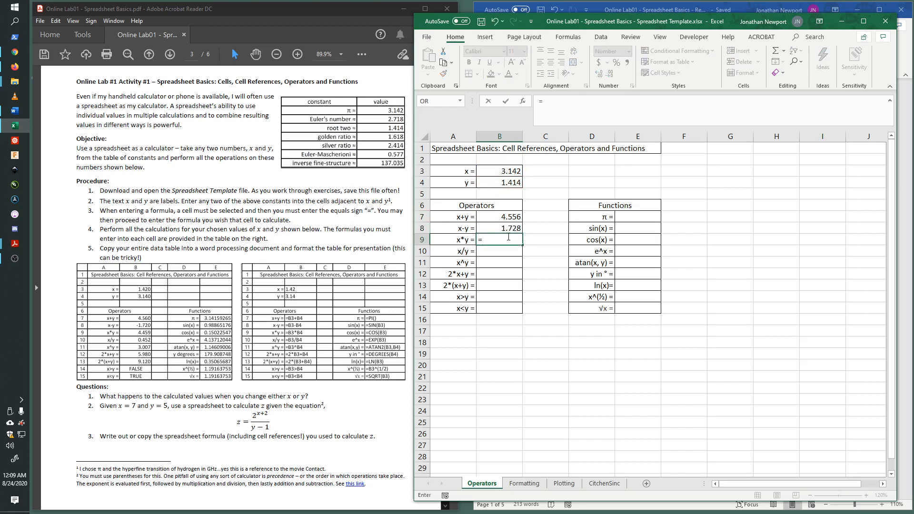
{"action": "left_click", "coordinate": [495, 173]}
{"action": "type", "text": "*"}
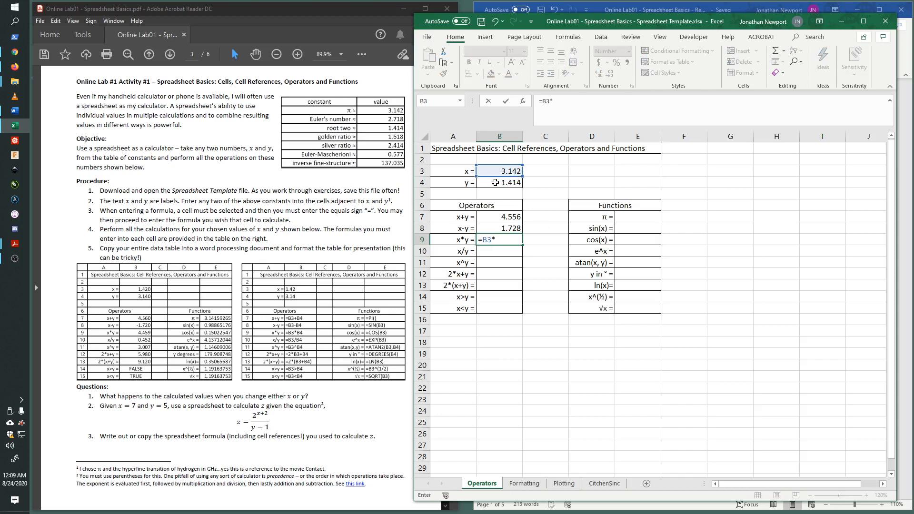
{"action": "left_click", "coordinate": [495, 182]}
{"action": "key", "text": "Return"}
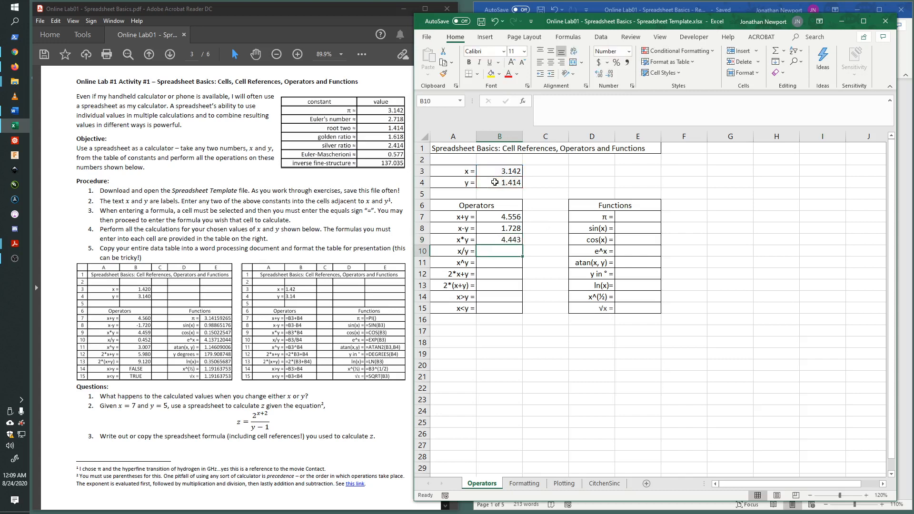
Step: Enter the formula =x/B4 in cell B10 for the x/y calculation
{"action": "type", "text": "=x"}
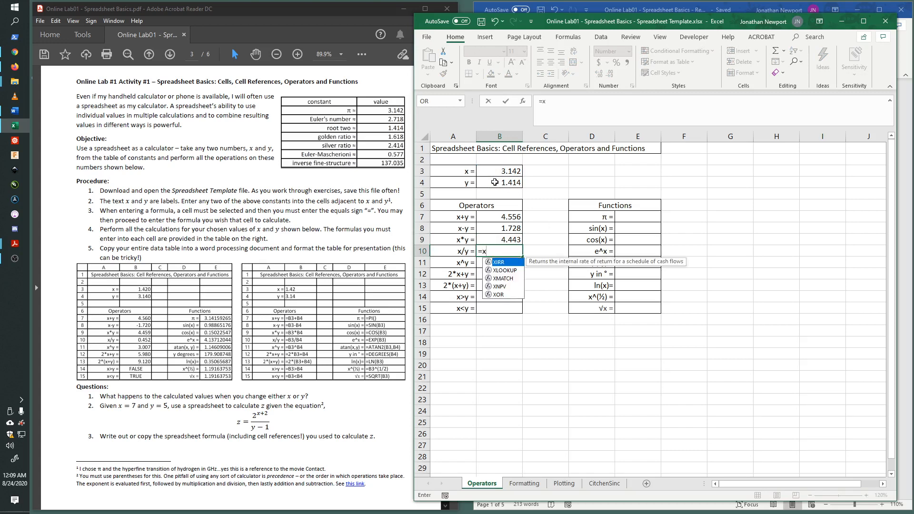
{"action": "type", "text": "/"}
{"action": "left_click", "coordinate": [495, 182]}
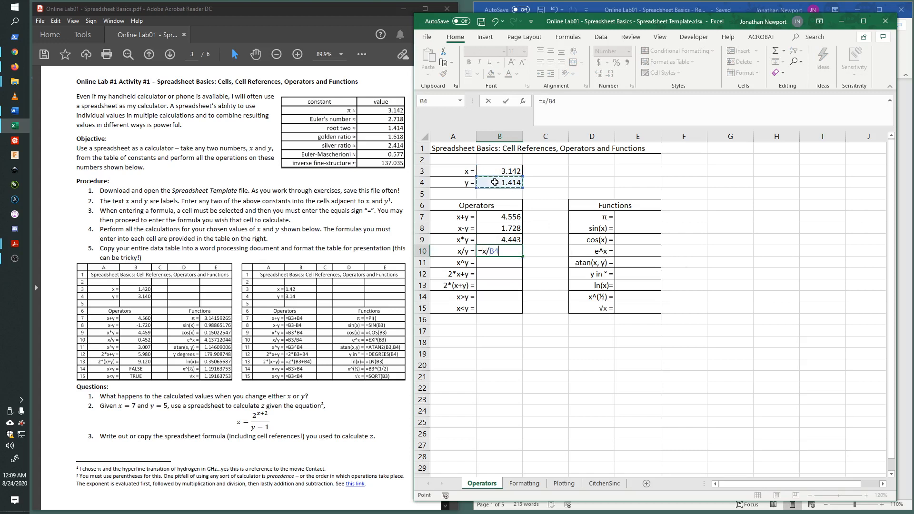
{"action": "key", "text": "Return"}
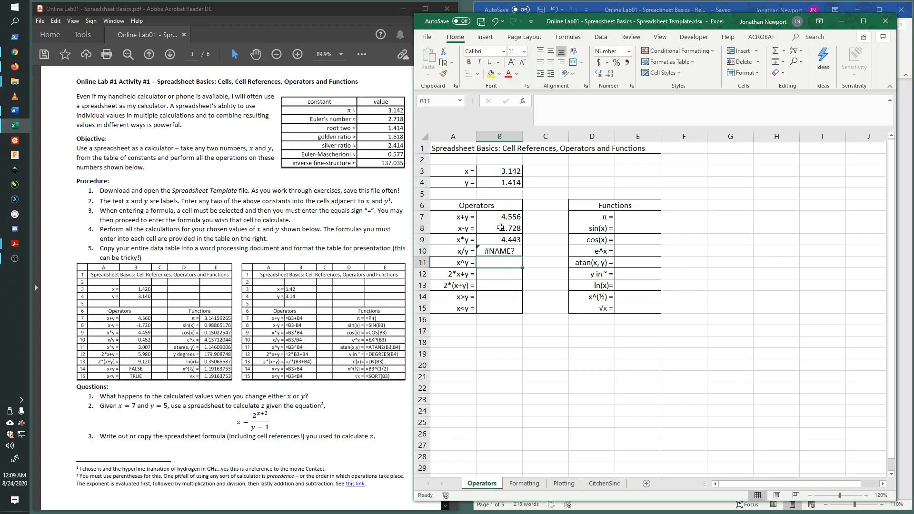
Step: Replace the x in cell B10's formula with a reference to B3, making it =B3/B4
{"action": "left_click", "coordinate": [491, 252]}
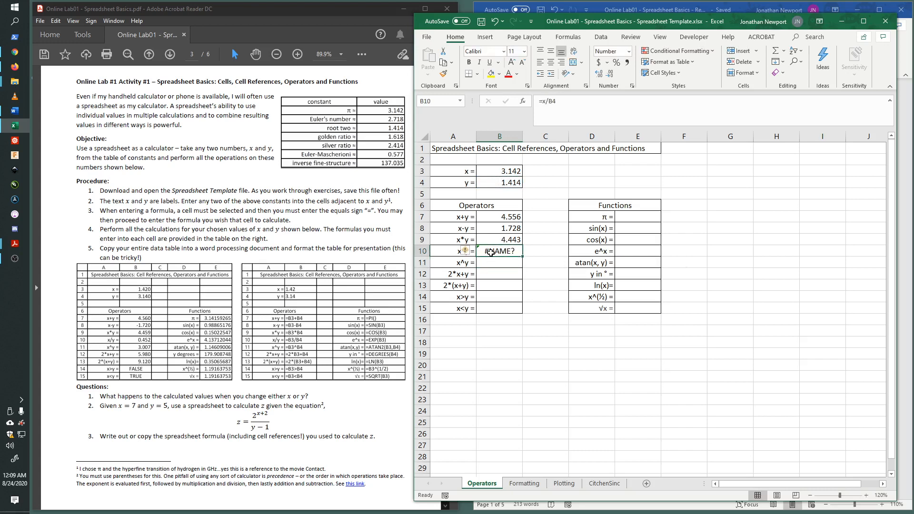
{"action": "double_click", "coordinate": [491, 252]}
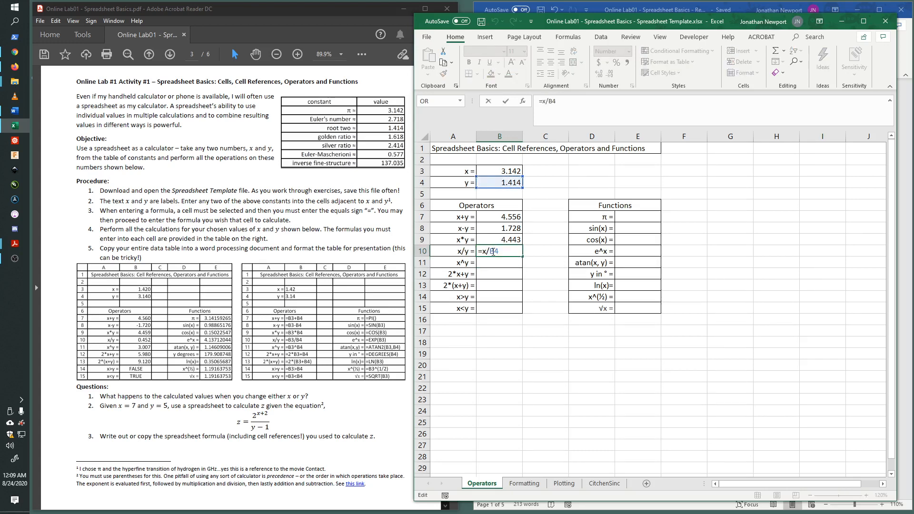
{"action": "key", "text": "BackSpace"}
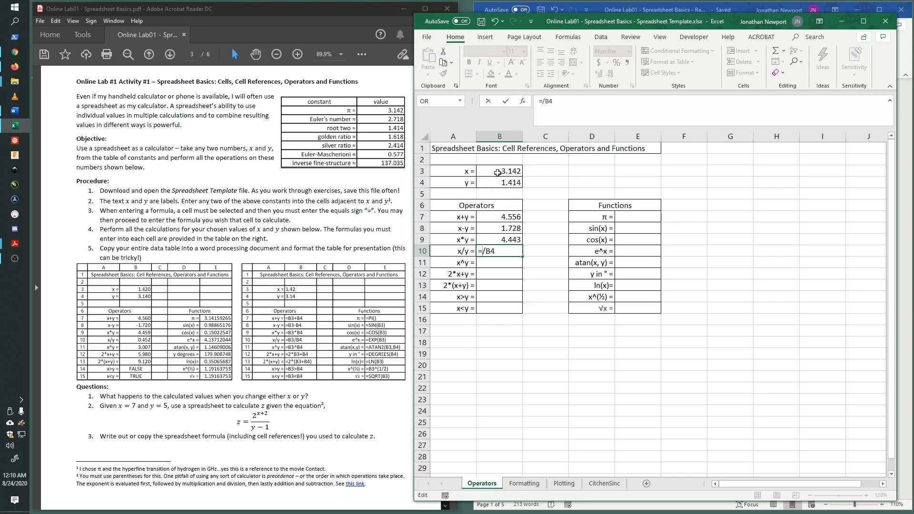
{"action": "left_click", "coordinate": [497, 173]}
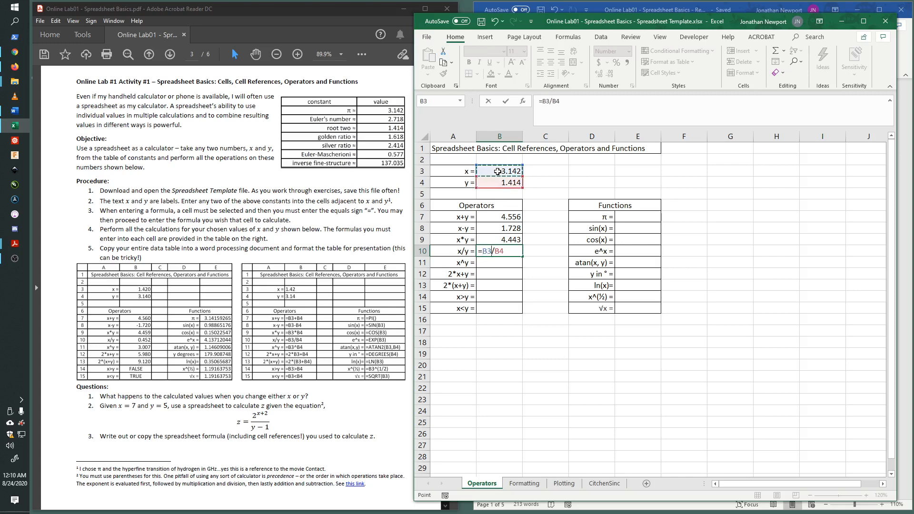
{"action": "key", "text": "Return"}
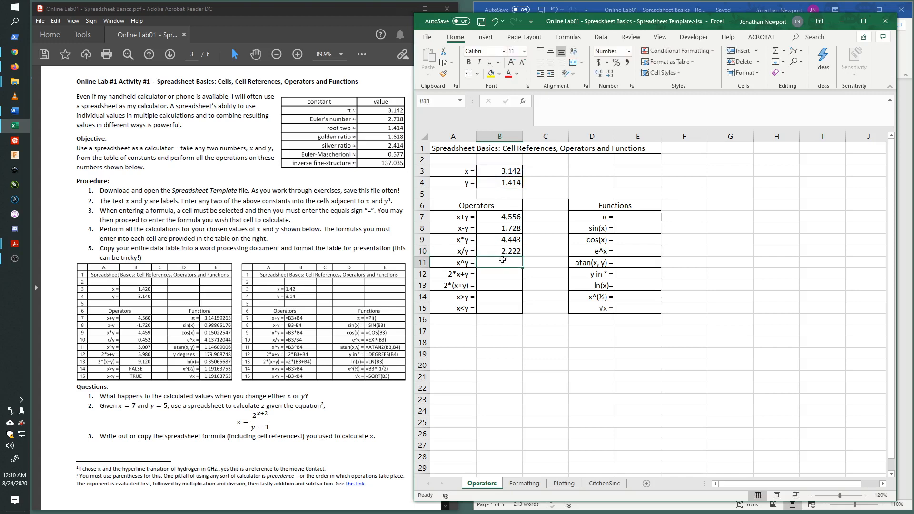
Step: Calculate x^y in cell B11 with the formula =B3^B4
{"action": "type", "text": "="}
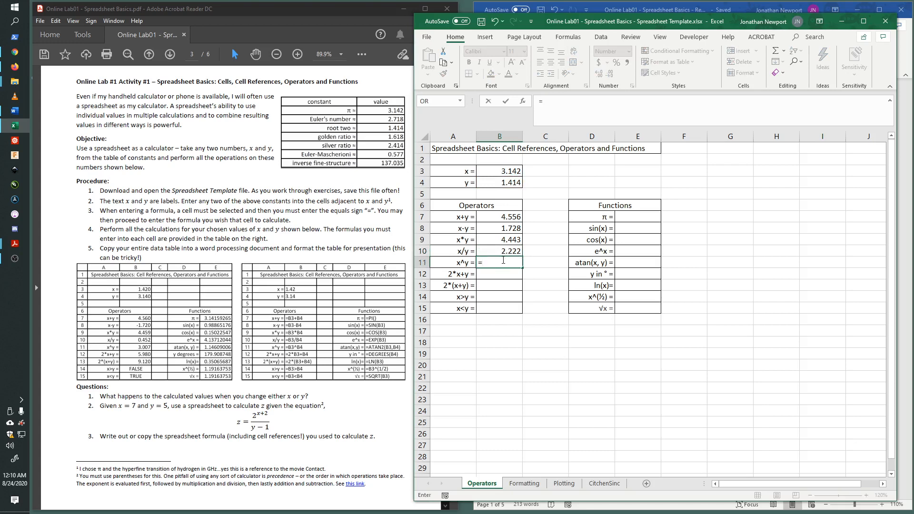
{"action": "left_click", "coordinate": [505, 172]}
{"action": "type", "text": "^"}
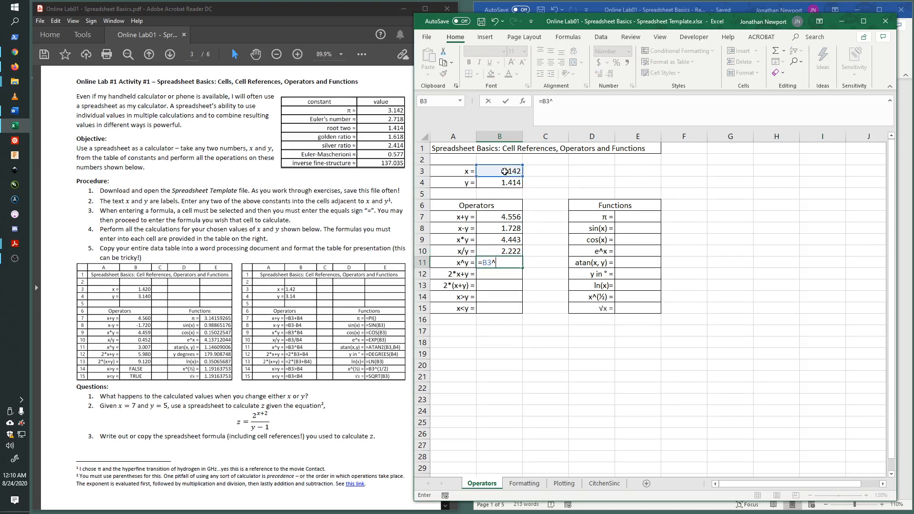
{"action": "left_click", "coordinate": [510, 183]}
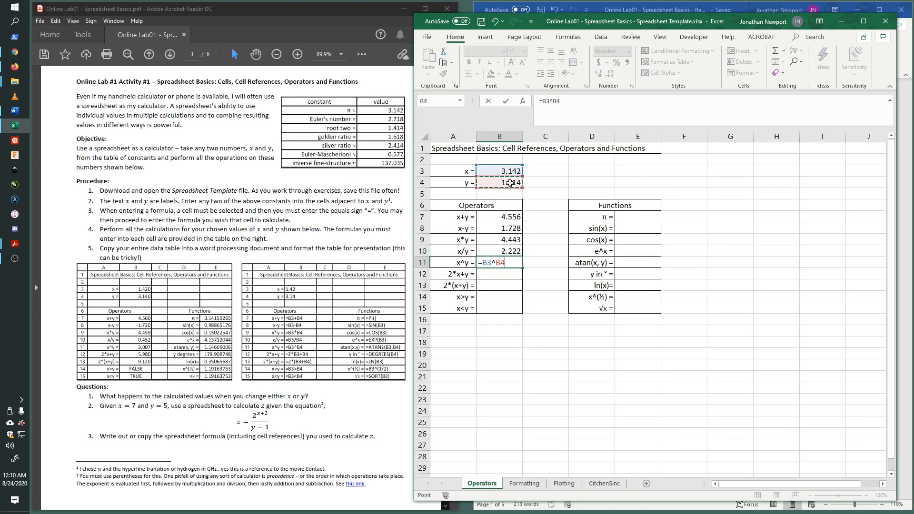
{"action": "key", "text": "Return"}
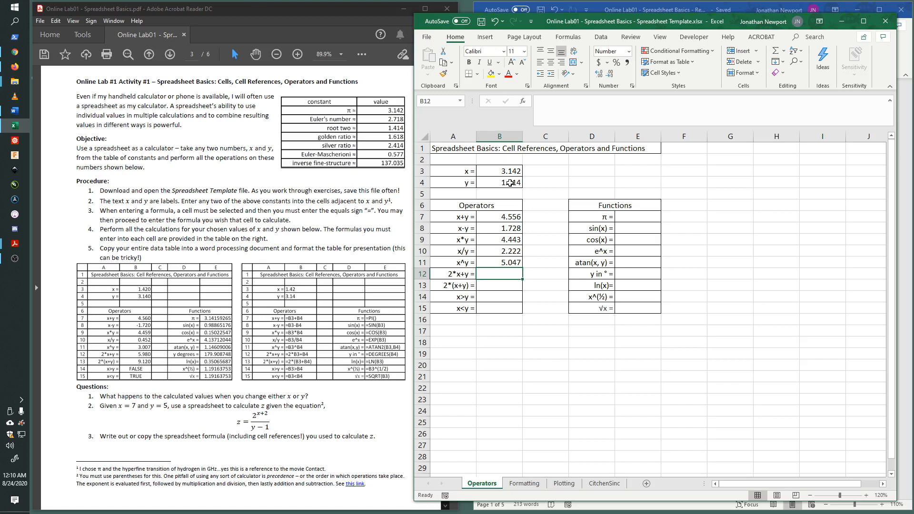
Step: Calculate 2*x+y in cell B12 with the formula =2*B3+B4
{"action": "type", "text": "="}
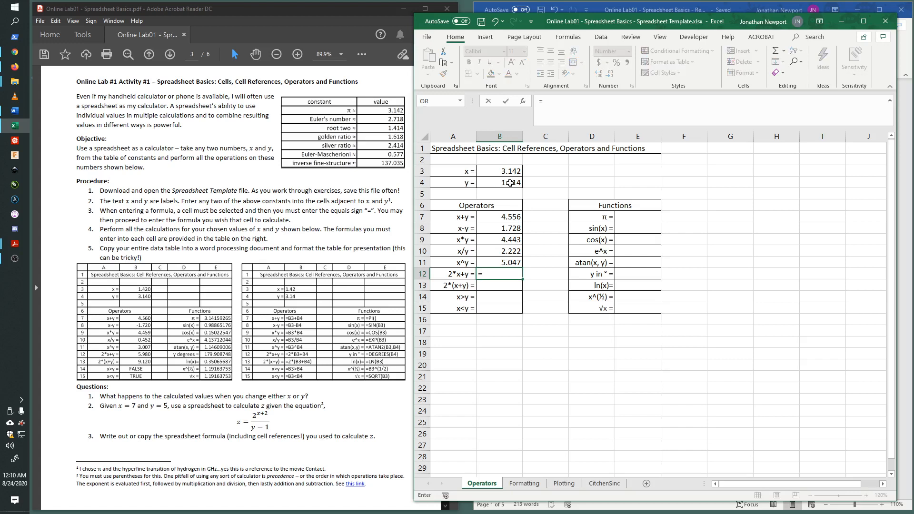
{"action": "type", "text": "2*"}
{"action": "left_click", "coordinate": [497, 171]}
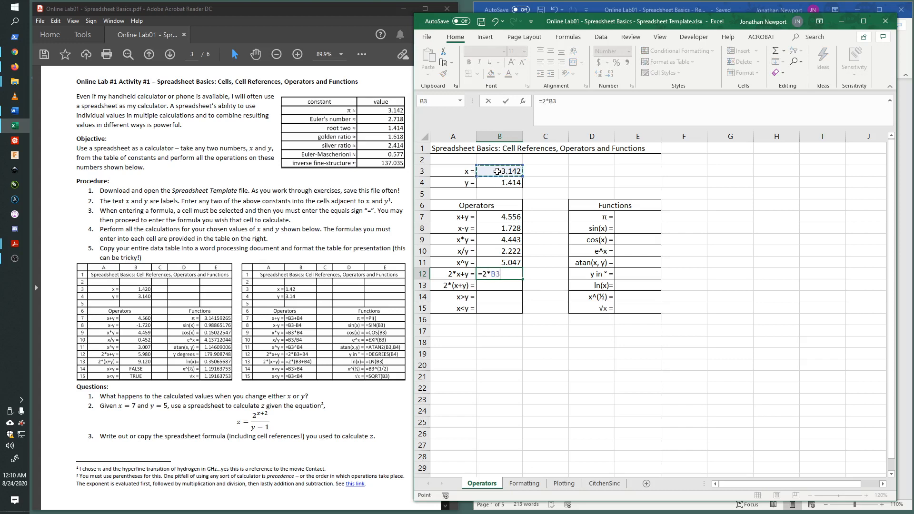
{"action": "type", "text": "+"}
{"action": "left_click", "coordinate": [497, 183]}
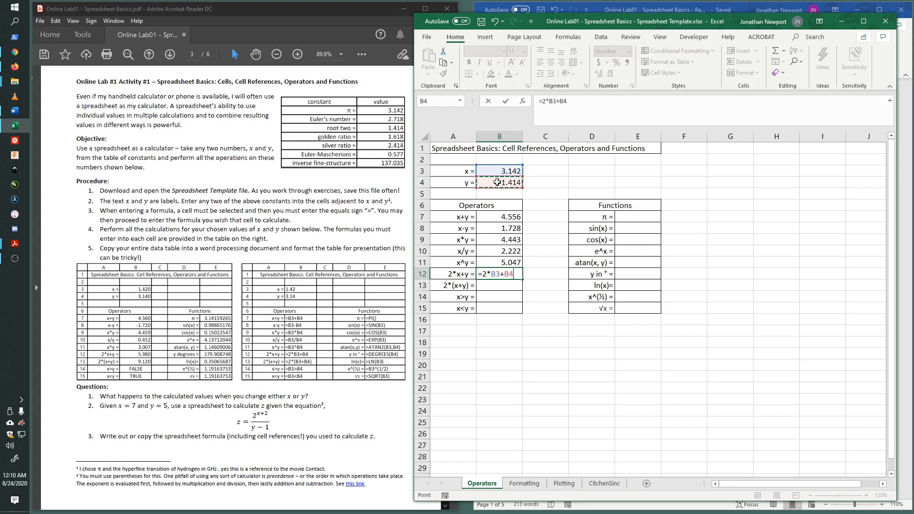
{"action": "key", "text": "Return"}
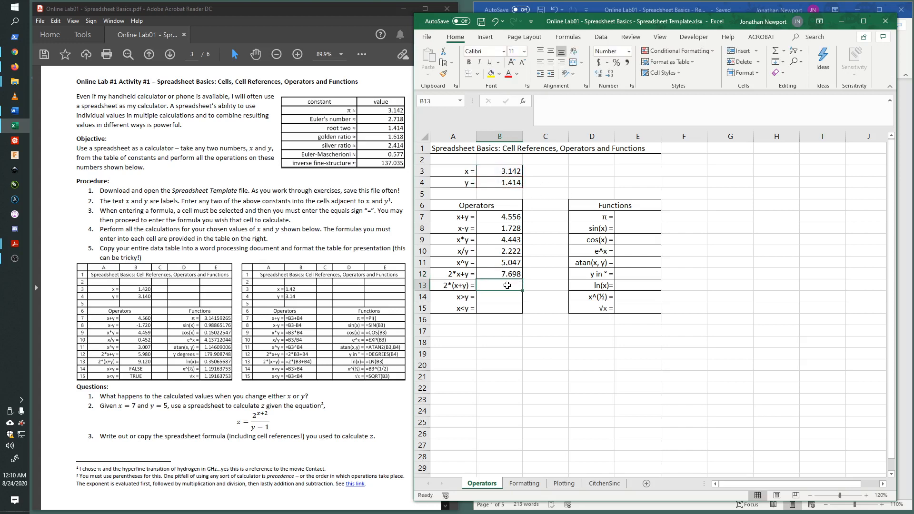
Step: Calculate 2*(x+y) in cell B13 with the formula =2*(B3+B4)
{"action": "double_click", "coordinate": [508, 285]}
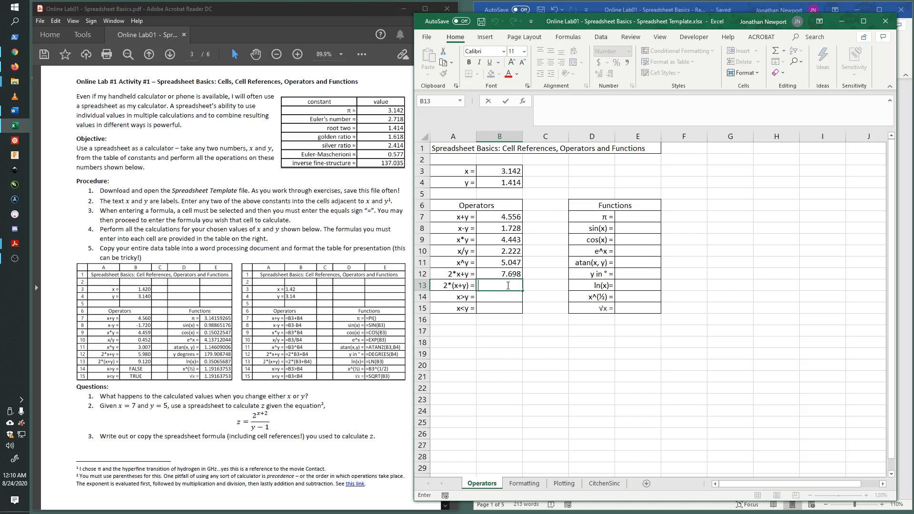
{"action": "type", "text": "="}
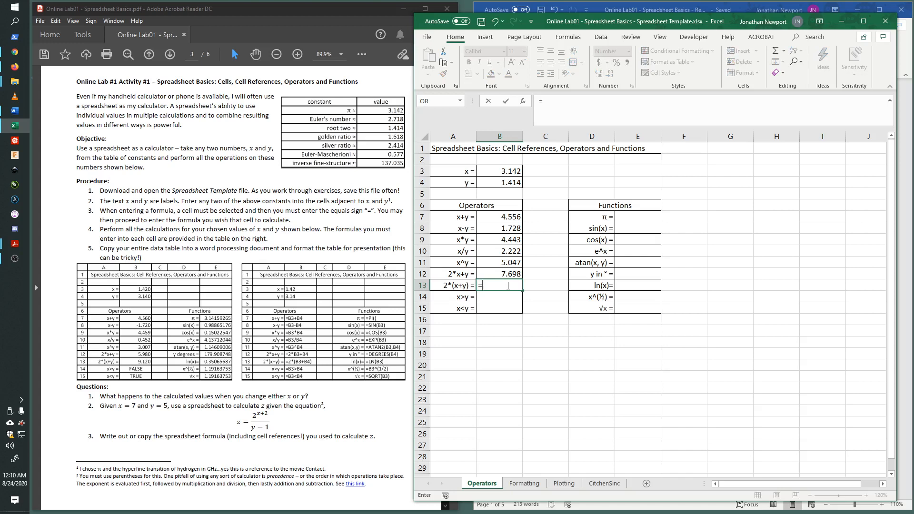
{"action": "type", "text": "2*("}
{"action": "left_click", "coordinate": [496, 172]}
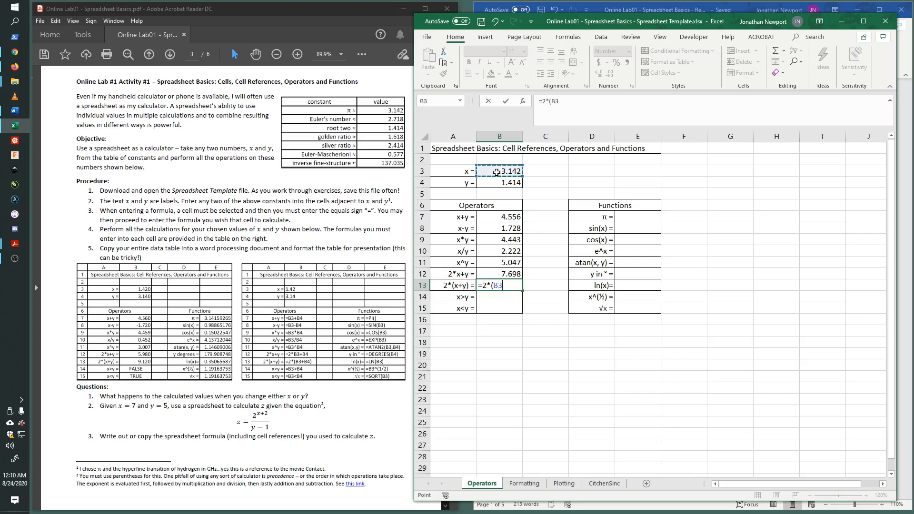
{"action": "type", "text": "+"}
{"action": "left_click", "coordinate": [494, 183]}
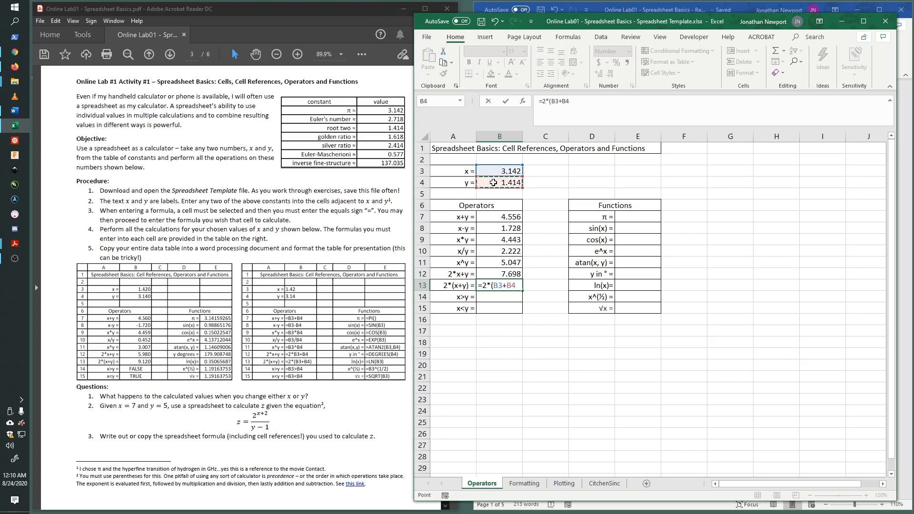
{"action": "type", "text": ")"}
{"action": "key", "text": "Return"}
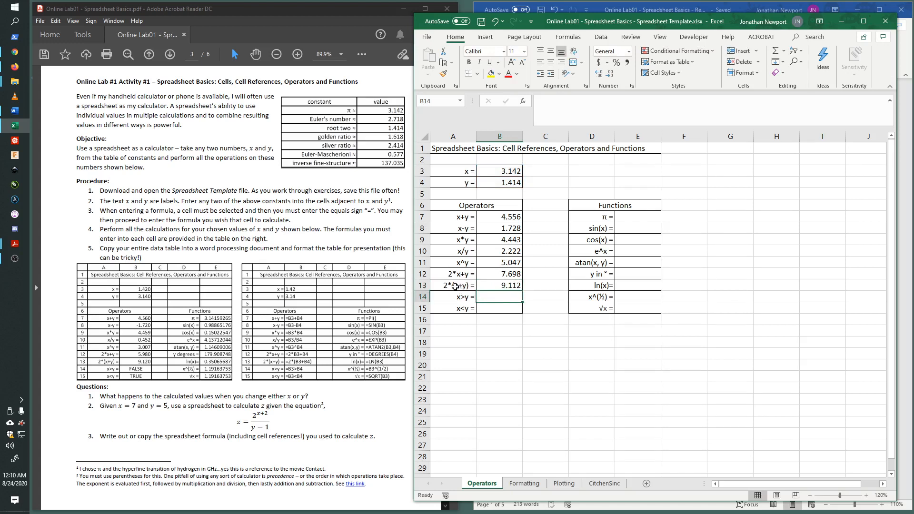
Step: Test whether x is greater than y in cell B14 with the formula =B3>B4
{"action": "double_click", "coordinate": [509, 297]}
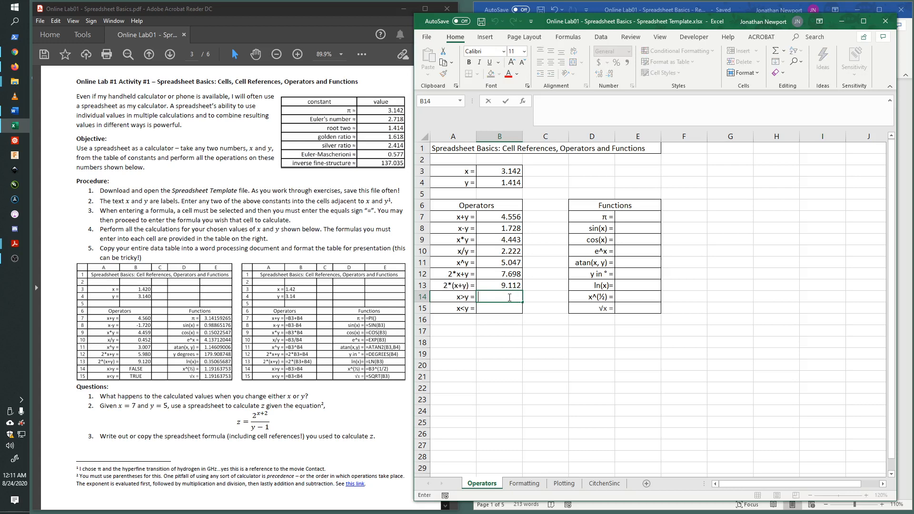
{"action": "type", "text": "="}
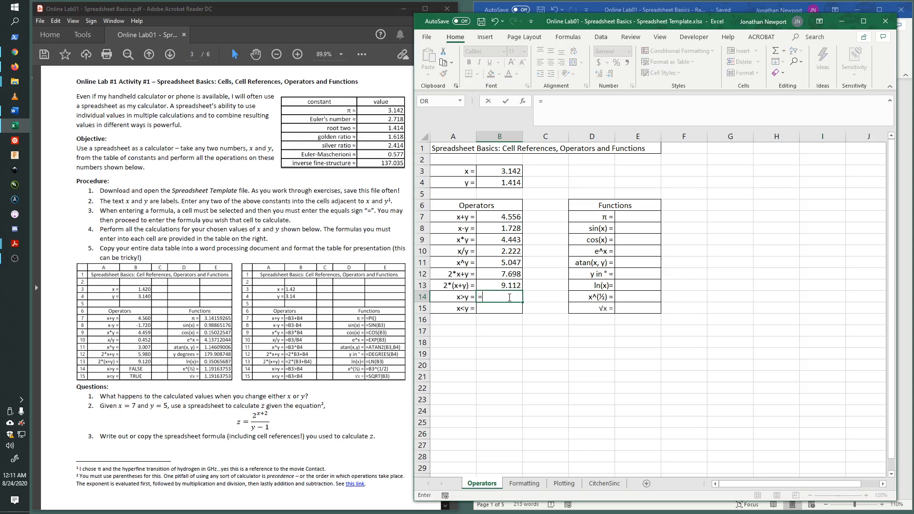
{"action": "left_click", "coordinate": [502, 171]}
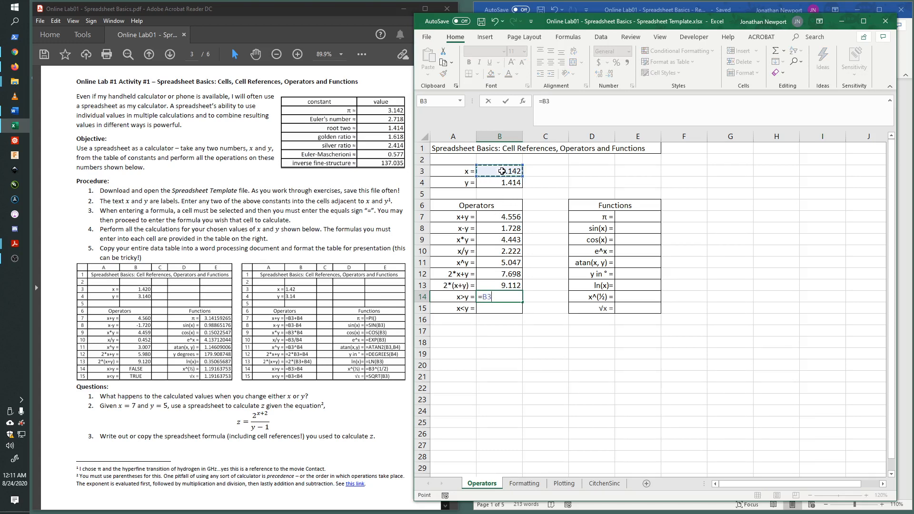
{"action": "type", "text": ">"}
{"action": "left_click", "coordinate": [490, 183]}
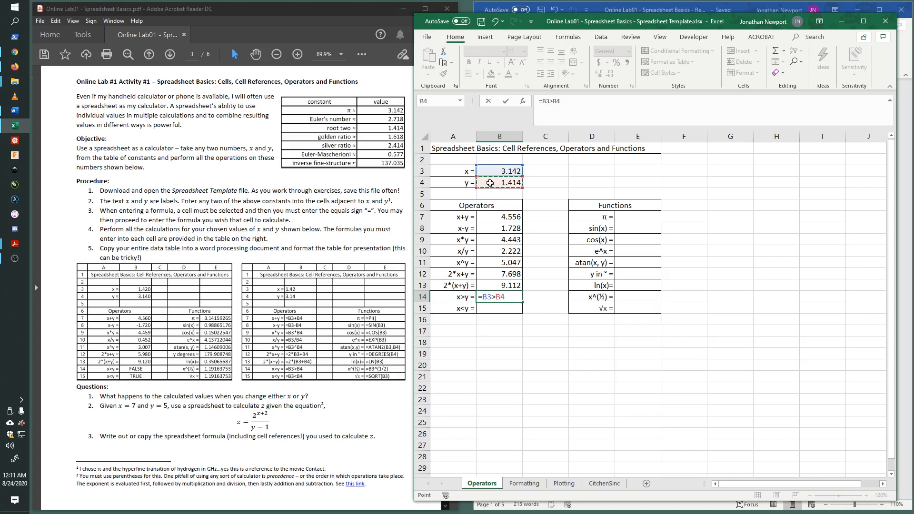
{"action": "key", "text": "Return"}
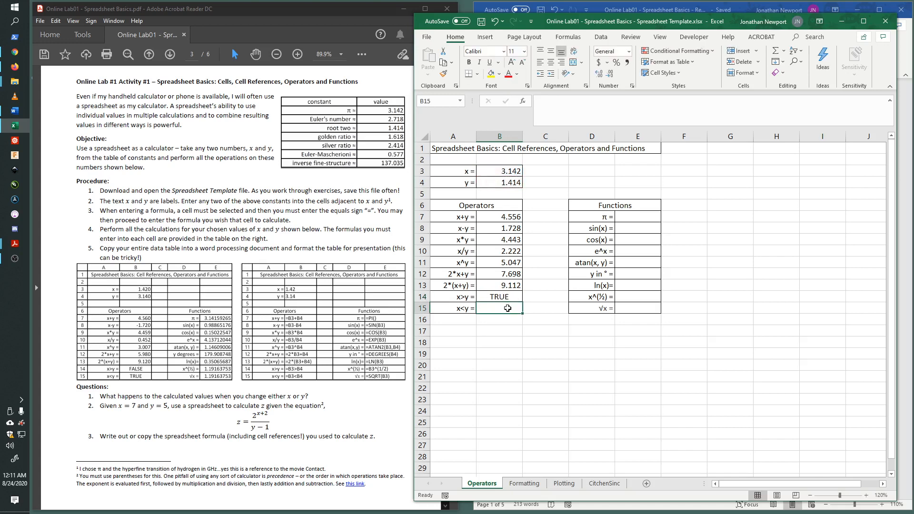
Step: Test whether x is less than y in cell B15 with the formula =B3<B4
{"action": "type", "text": "="}
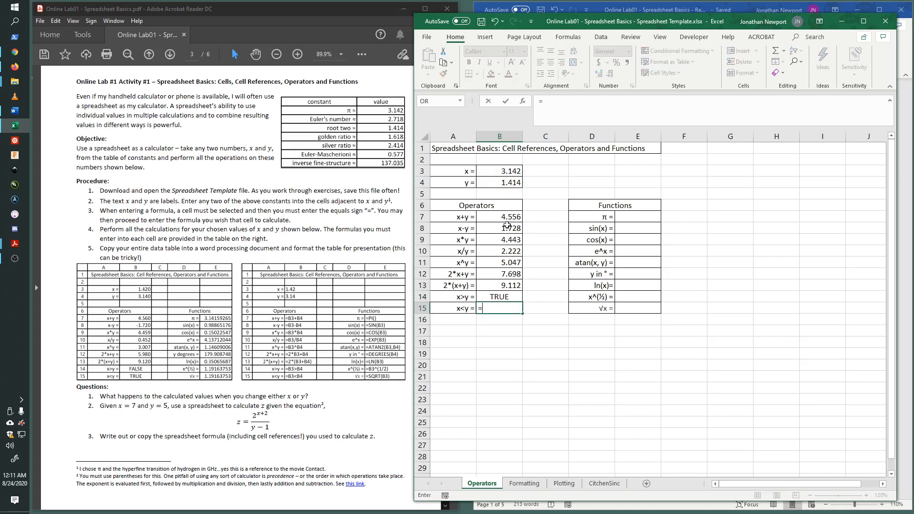
{"action": "left_click", "coordinate": [495, 171]}
{"action": "type", "text": "<"}
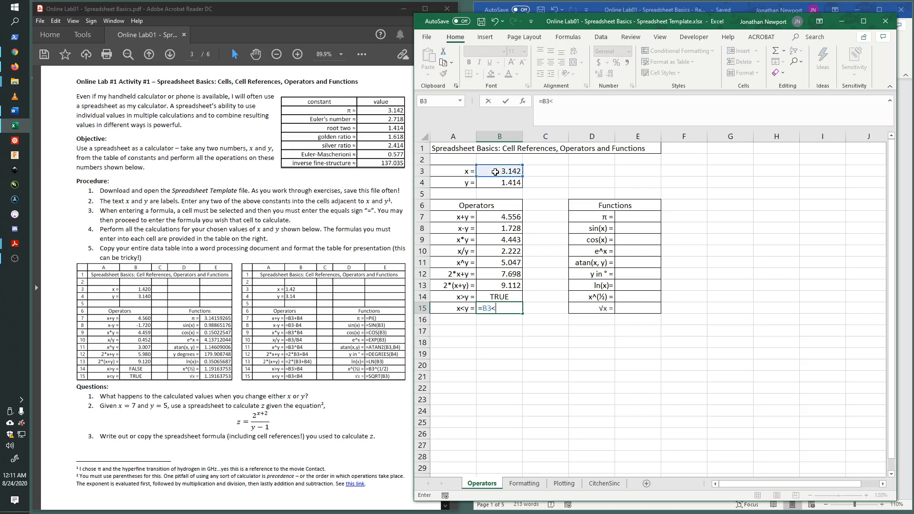
{"action": "left_click", "coordinate": [494, 183]}
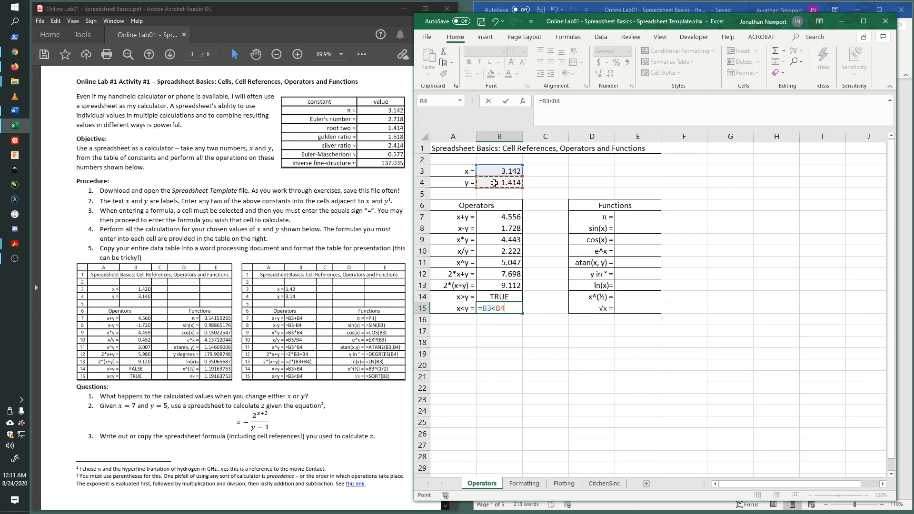
{"action": "key", "text": "Return"}
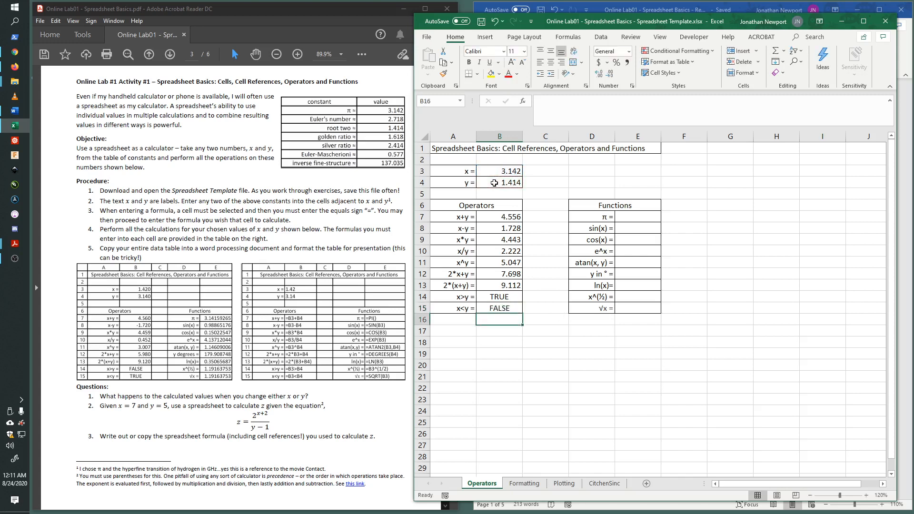
Step: Enter the value of π in cell E7 of the Functions table with the formula =PI()
{"action": "double_click", "coordinate": [650, 216]}
{"action": "left_click_drag", "start_coordinate": [492, 216], "coordinate": [499, 308]}
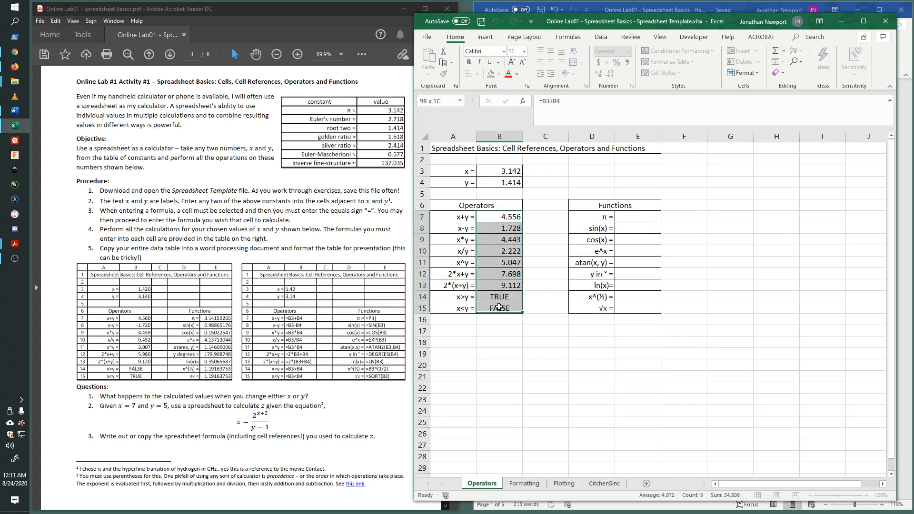
{"action": "left_click", "coordinate": [643, 217]}
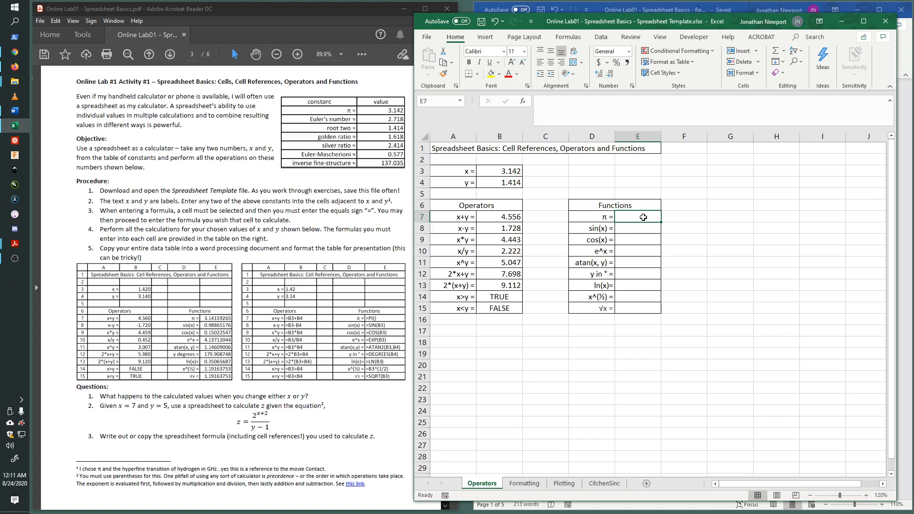
{"action": "type", "text": "="}
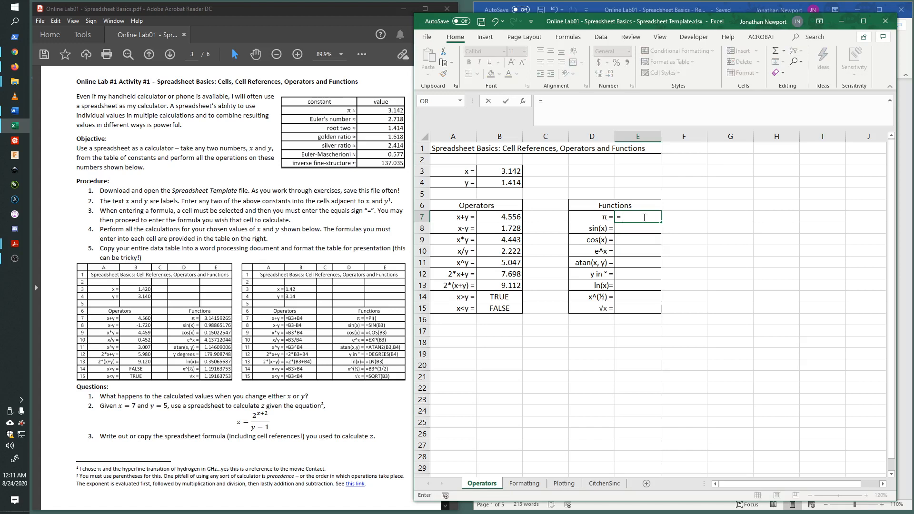
{"action": "type", "text": "PI"}
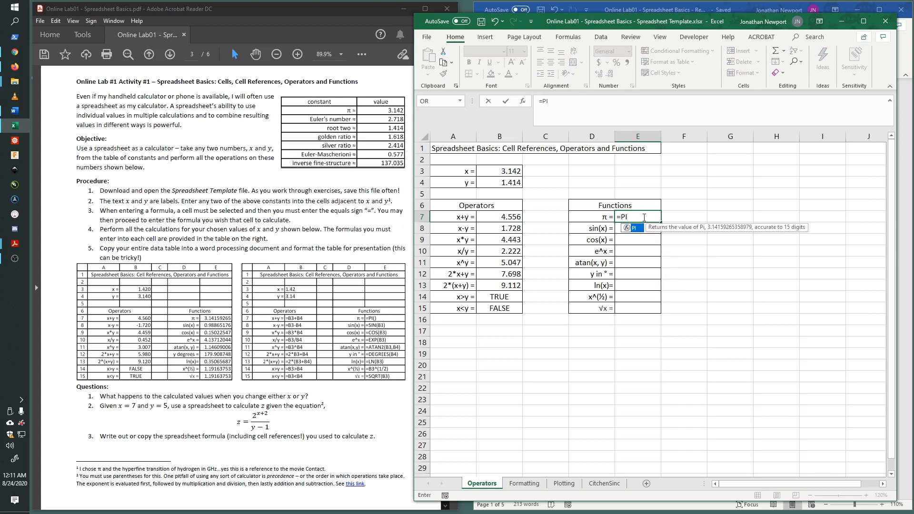
{"action": "type", "text": "()"}
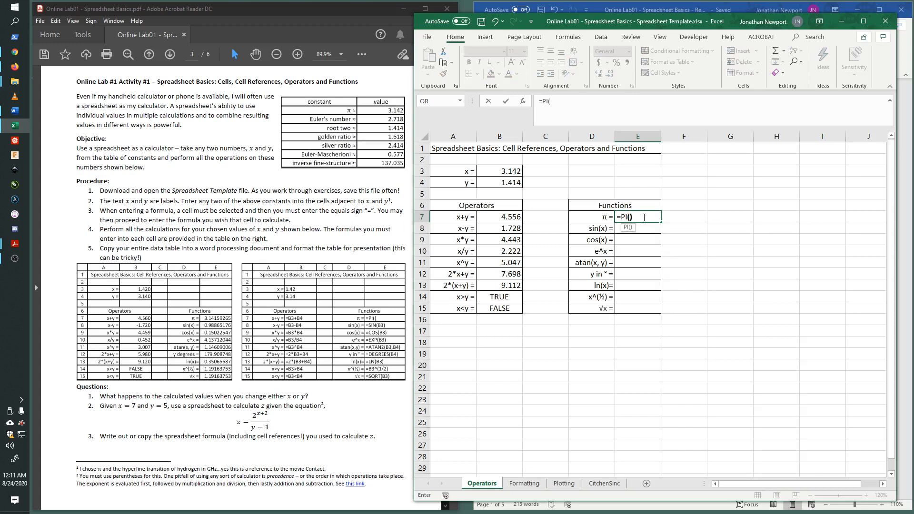
{"action": "key", "text": "Return"}
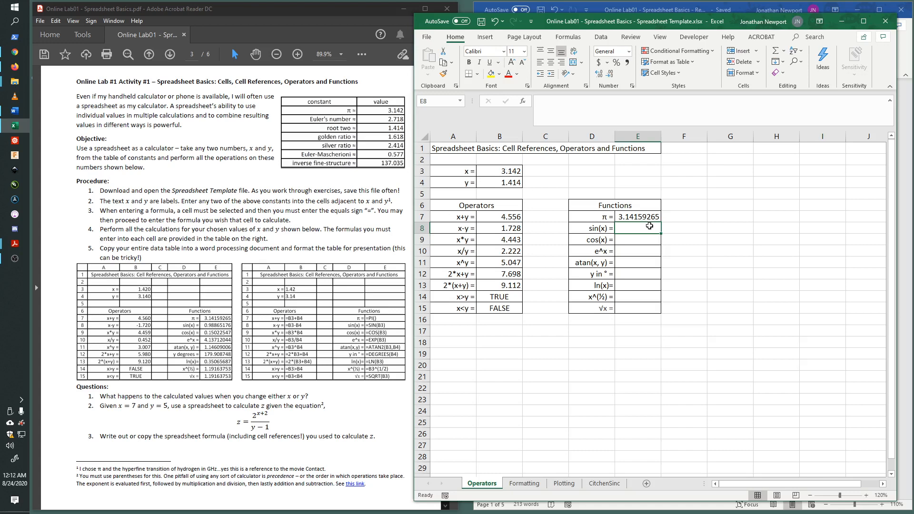
Step: Calculate sin(x) in cell E8 of the Functions table with the formula =sin(B3)
{"action": "double_click", "coordinate": [648, 228]}
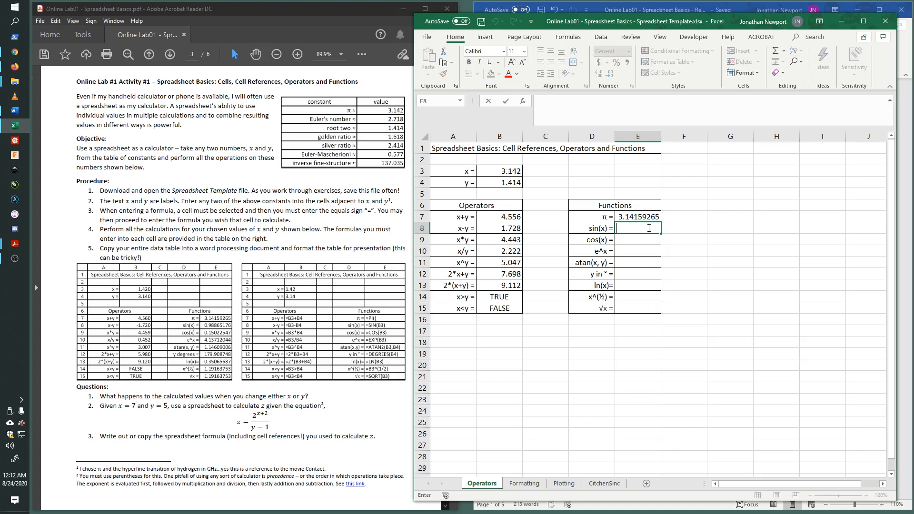
{"action": "type", "text": "="}
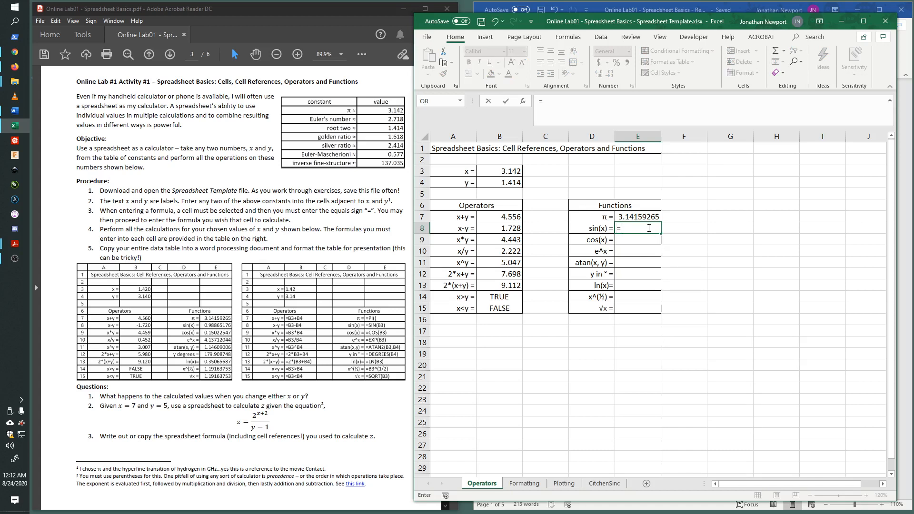
{"action": "type", "text": "sin("}
{"action": "left_click", "coordinate": [499, 171]}
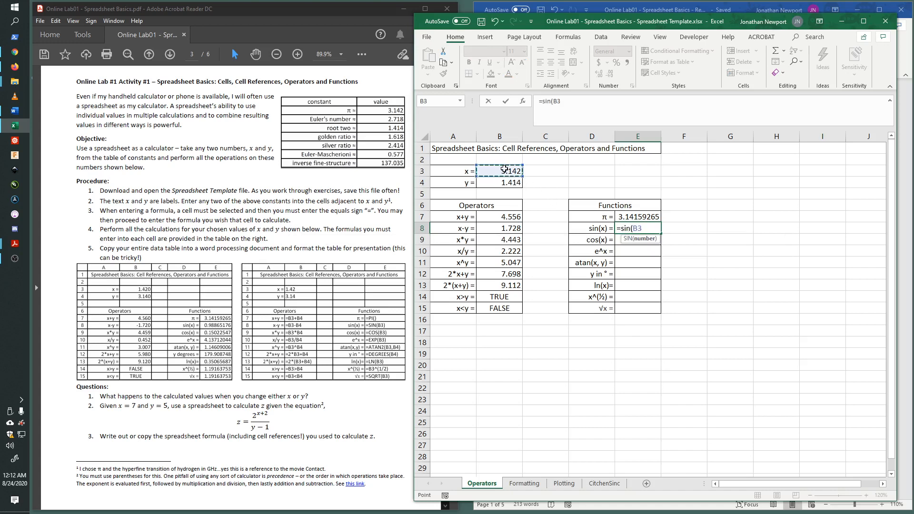
{"action": "key", "text": "Return"}
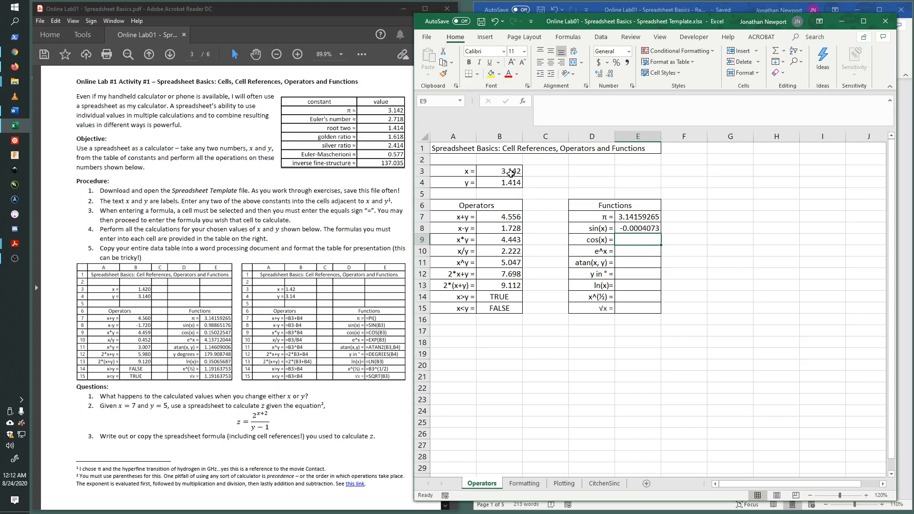
Step: Calculate cos(x) in cell E9 of the Functions table with the formula =cos(B3)
{"action": "double_click", "coordinate": [648, 240]}
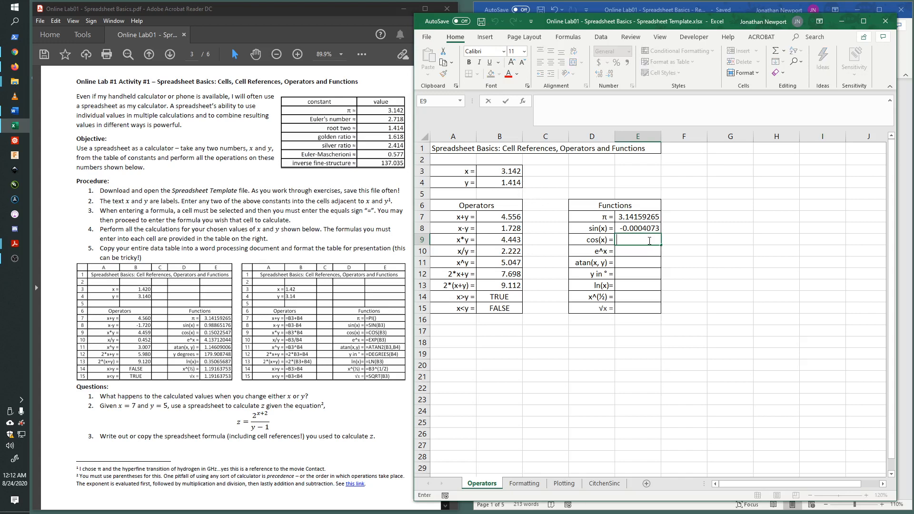
{"action": "type", "text": "="}
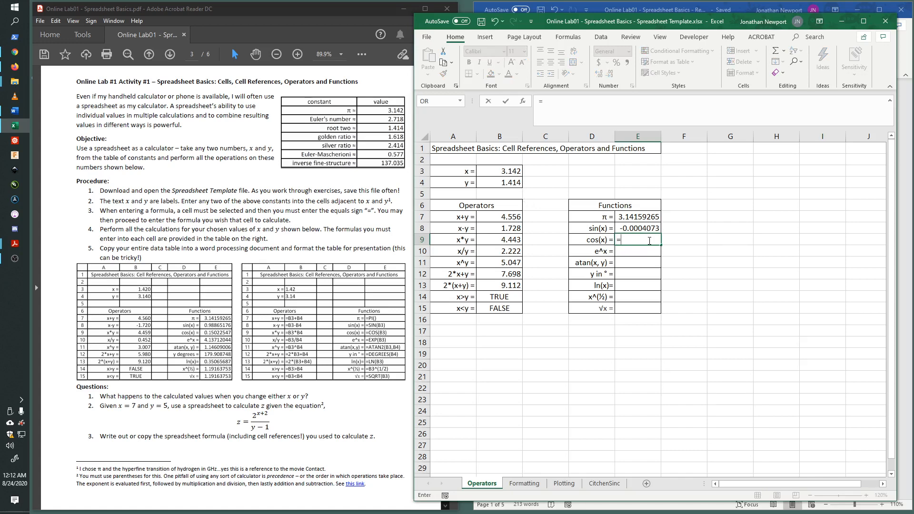
{"action": "type", "text": "cos("}
{"action": "left_click", "coordinate": [506, 171]}
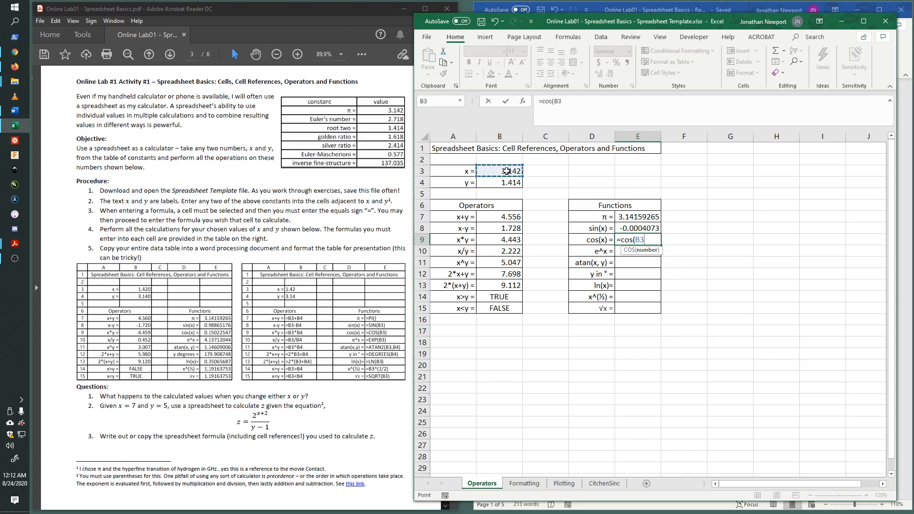
{"action": "type", "text": ")"}
{"action": "key", "text": "Return"}
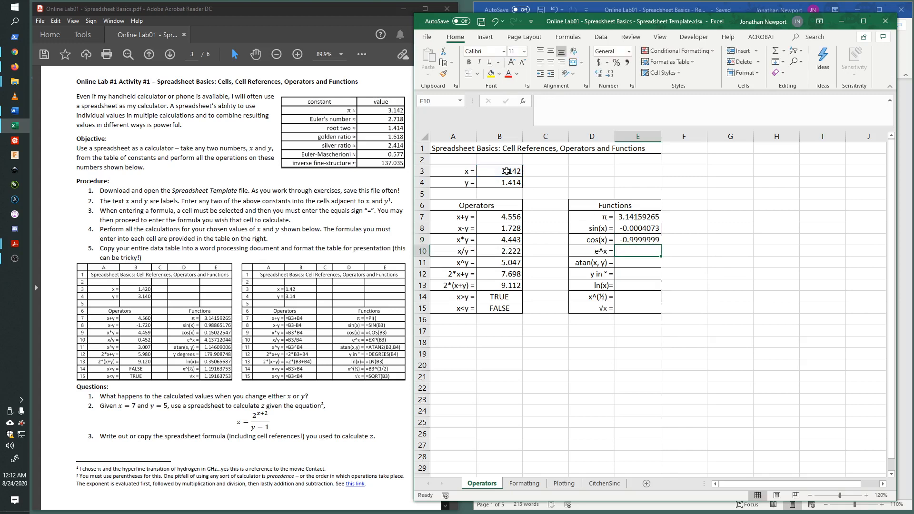
Step: Calculate e^x in cell E10 of the Functions table with the formula =exp(B3)
{"action": "double_click", "coordinate": [646, 251]}
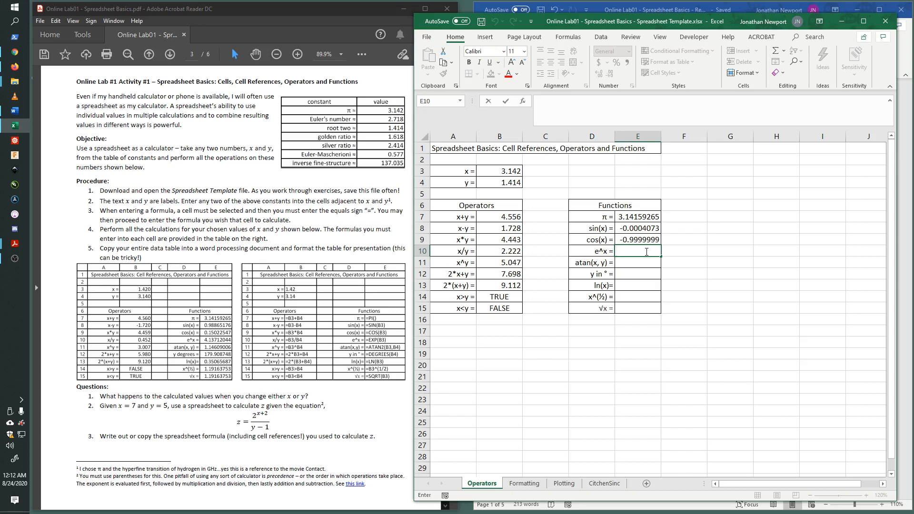
{"action": "type", "text": "=e"}
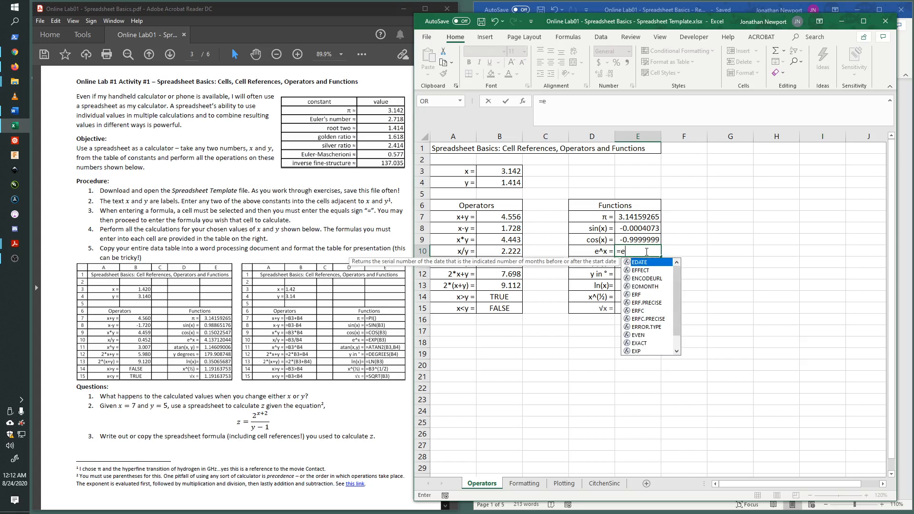
{"action": "type", "text": "xp("}
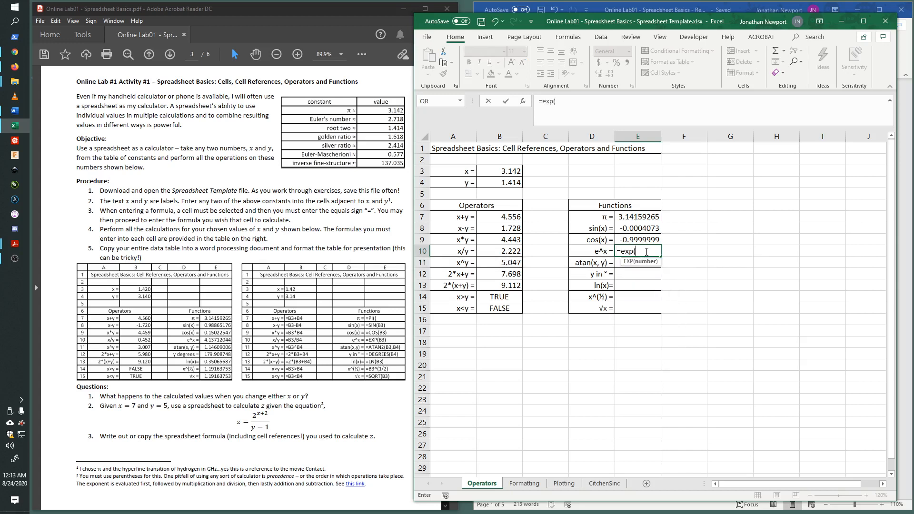
{"action": "left_click", "coordinate": [501, 170]}
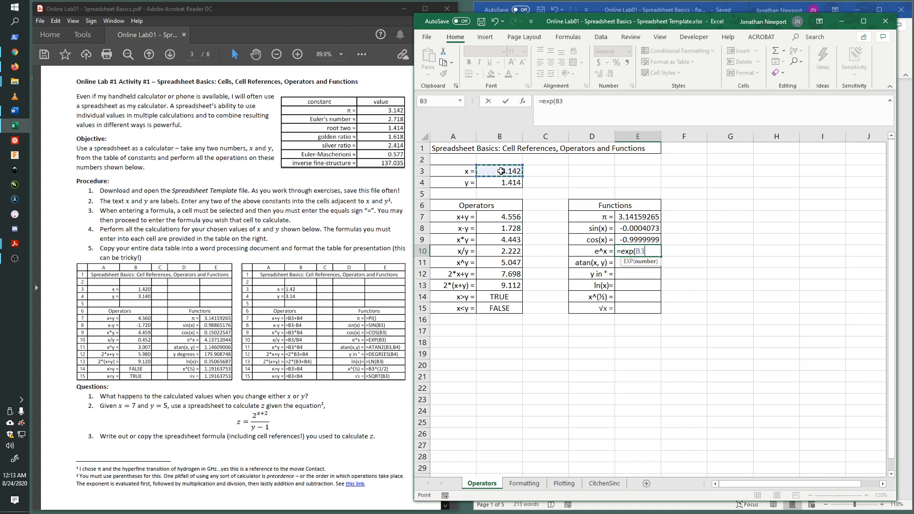
{"action": "type", "text": ")"}
{"action": "key", "text": "Return"}
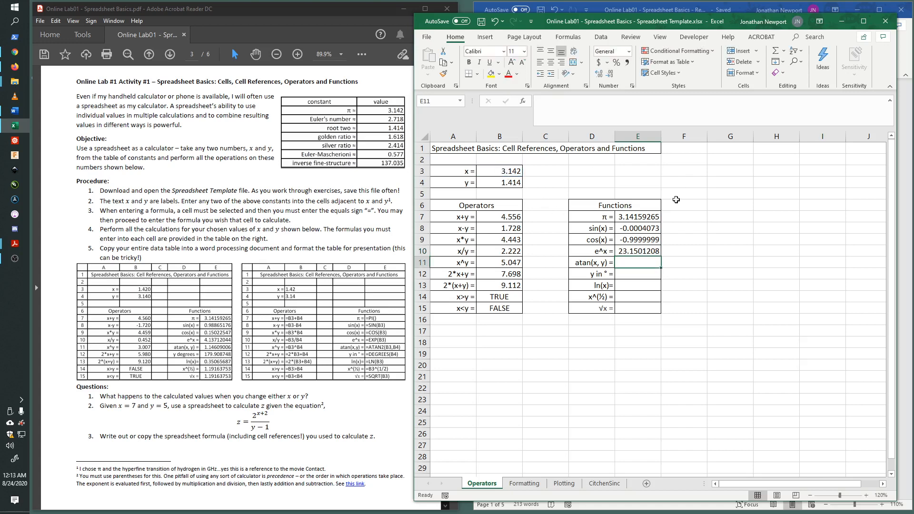
Step: Change the label in cell D11 of the Functions table to read "atan2(x, y) ="
{"action": "double_click", "coordinate": [636, 263]}
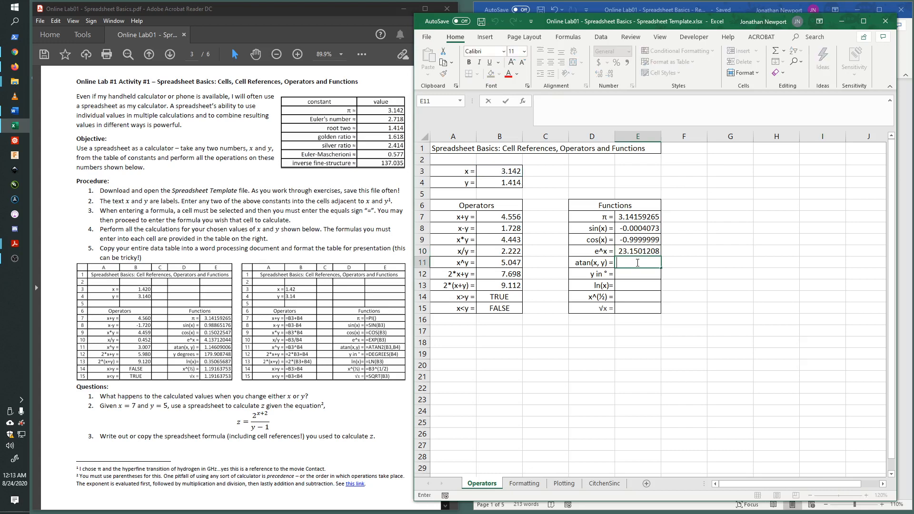
{"action": "double_click", "coordinate": [592, 264]}
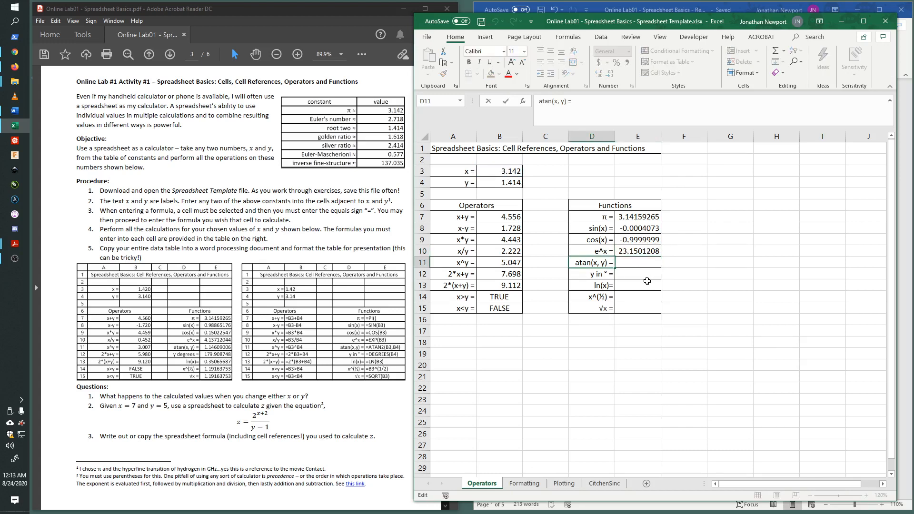
{"action": "type", "text": "2"}
{"action": "key", "text": "Return"}
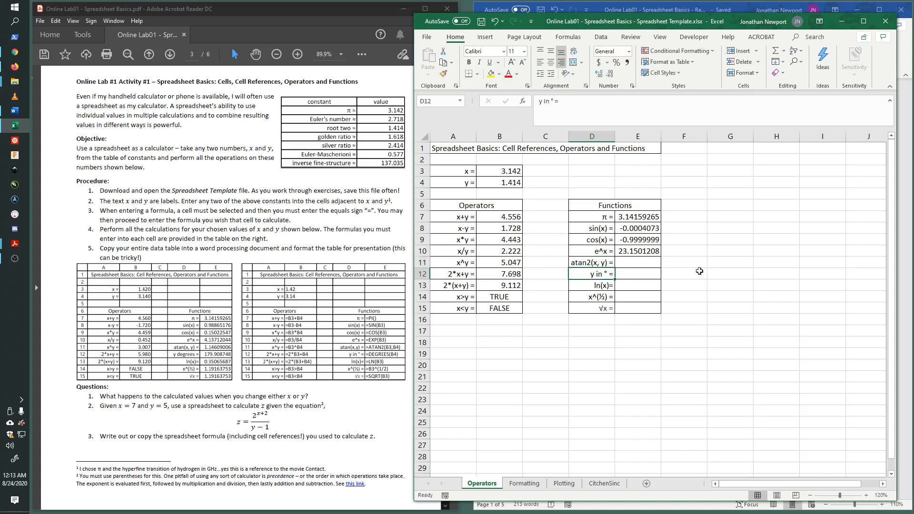
Step: Calculate the two-argument arctangent of x and y in cell E11 with the formula =atan2(B3,B4)
{"action": "double_click", "coordinate": [636, 263]}
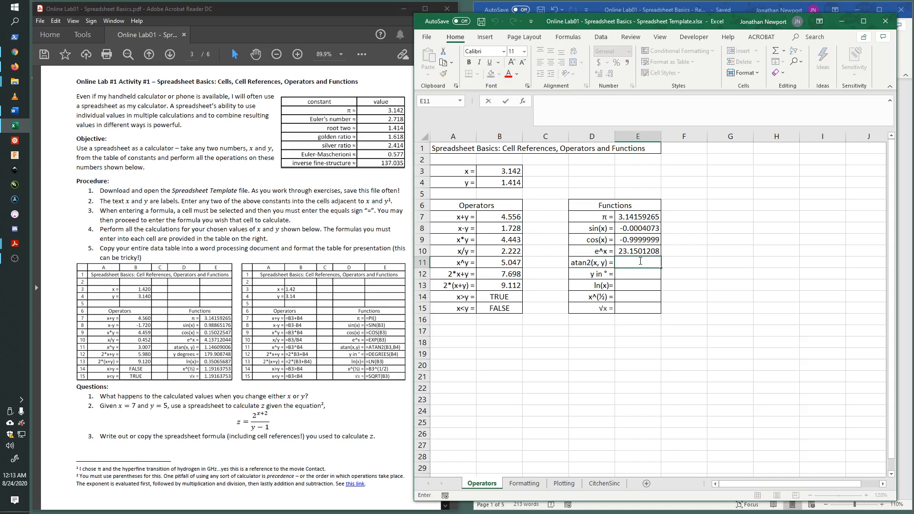
{"action": "type", "text": "="}
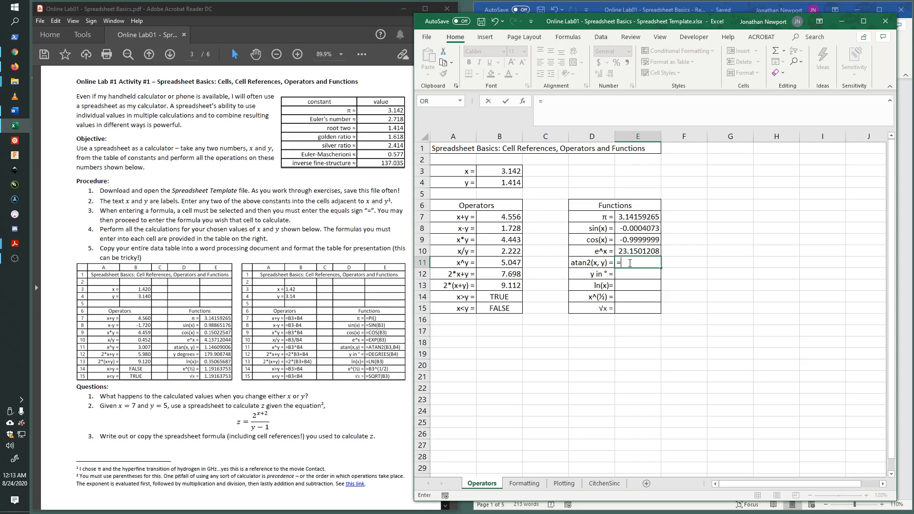
{"action": "type", "text": "atan"}
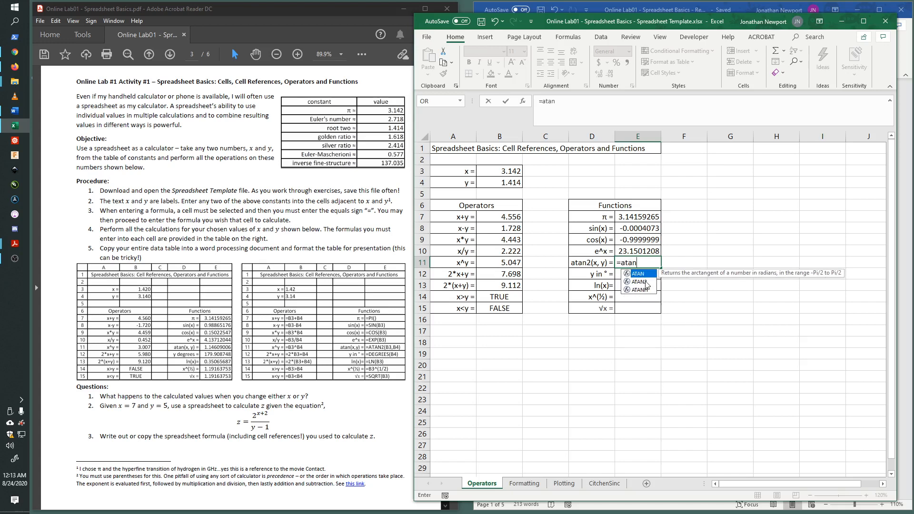
{"action": "type", "text": "2("}
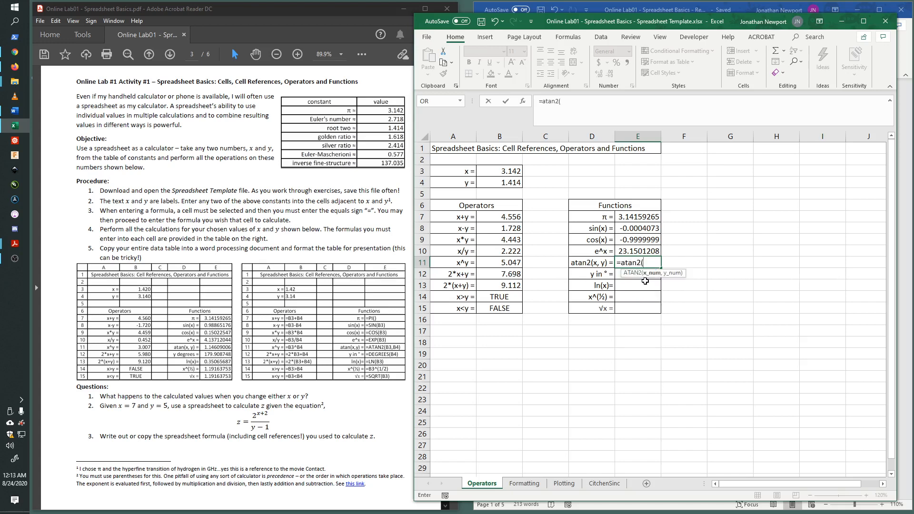
{"action": "left_click", "coordinate": [504, 171]}
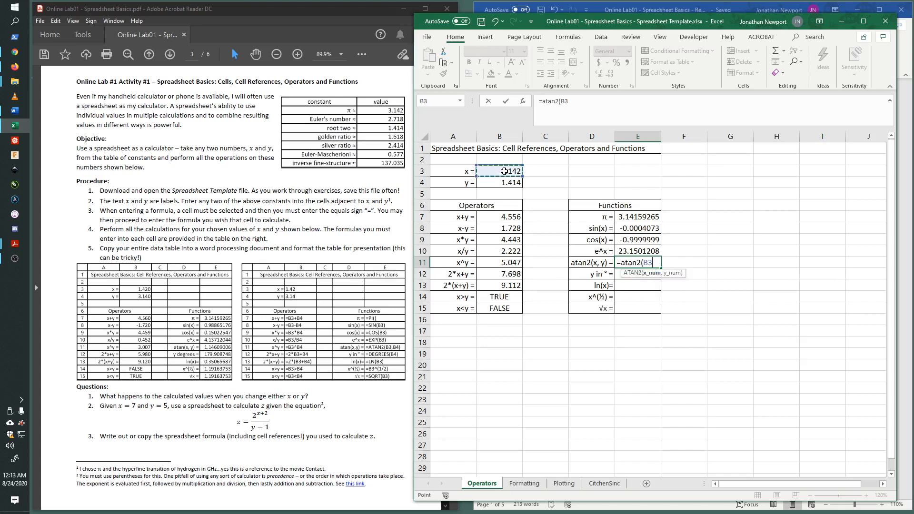
{"action": "type", "text": ","}
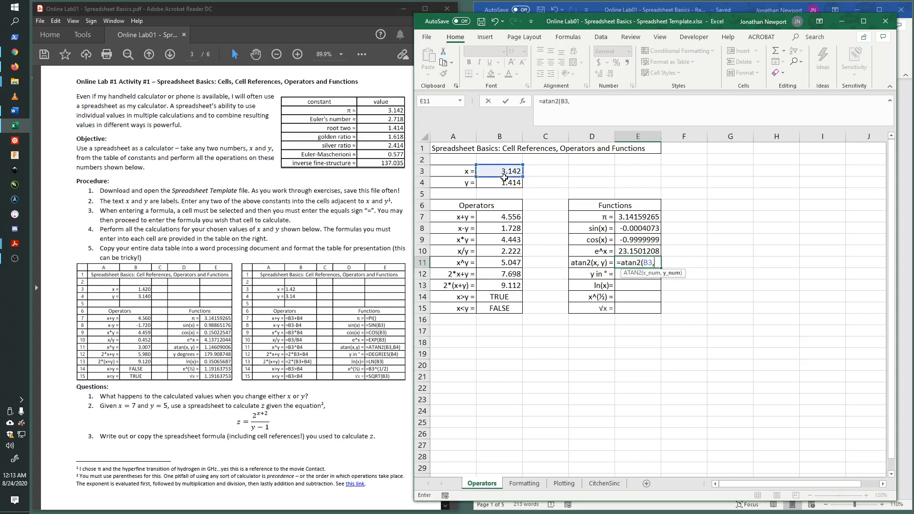
{"action": "left_click", "coordinate": [502, 182]}
{"action": "type", "text": ")"}
{"action": "key", "text": "Return"}
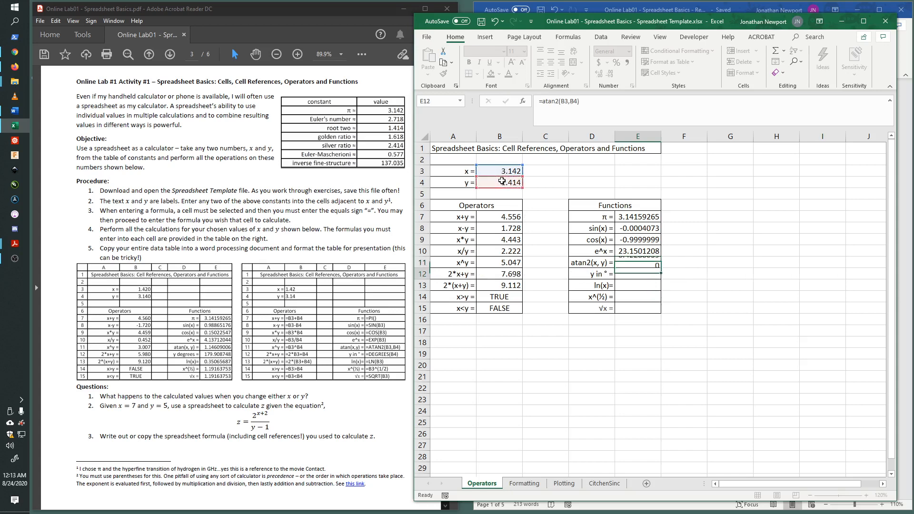
Step: Convert y from radians to degrees in cell E12 with the formula =degrees(B4)
{"action": "double_click", "coordinate": [633, 274]}
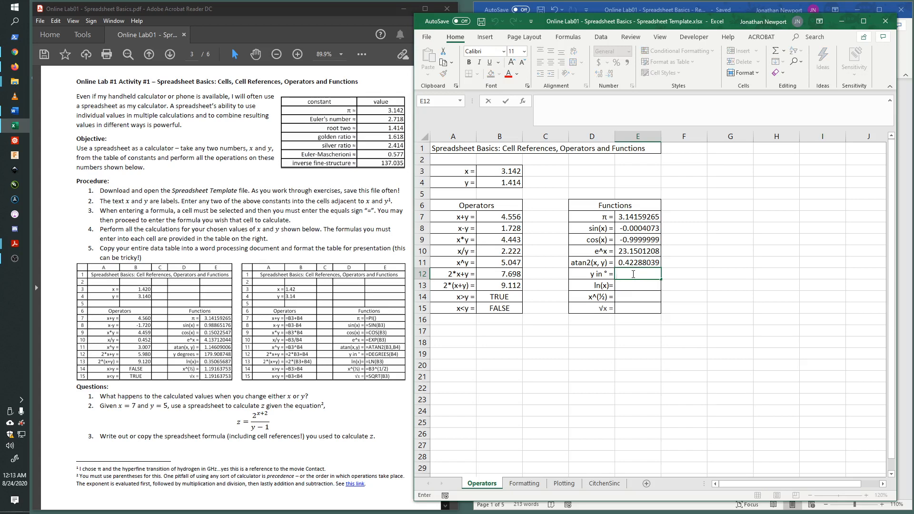
{"action": "type", "text": "=degrees("}
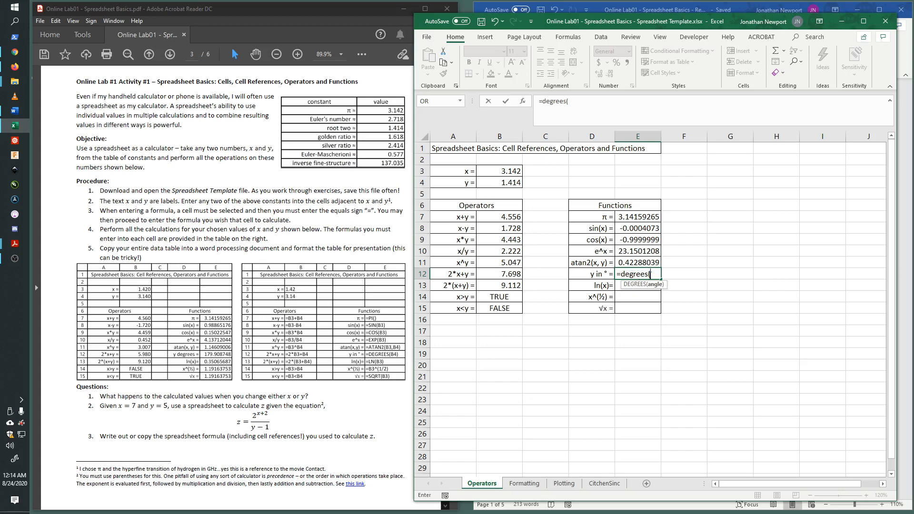
{"action": "left_click", "coordinate": [498, 182]}
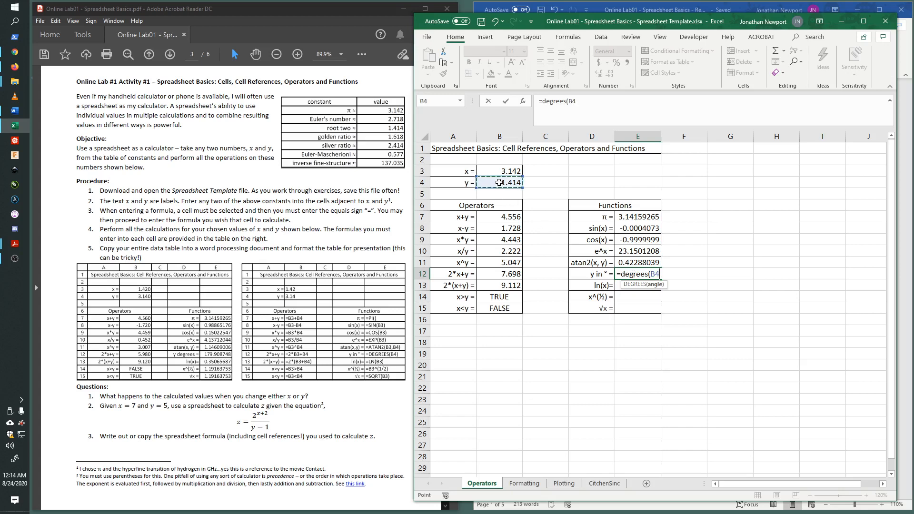
{"action": "key", "text": "Return"}
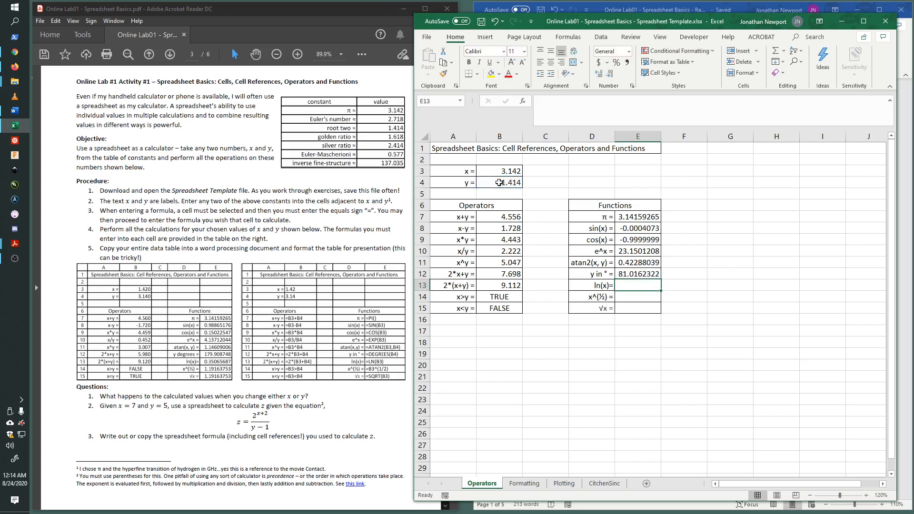
Step: Calculate the natural logarithm of x in cell E13 with the formula =ln(B3)
{"action": "double_click", "coordinate": [633, 287]}
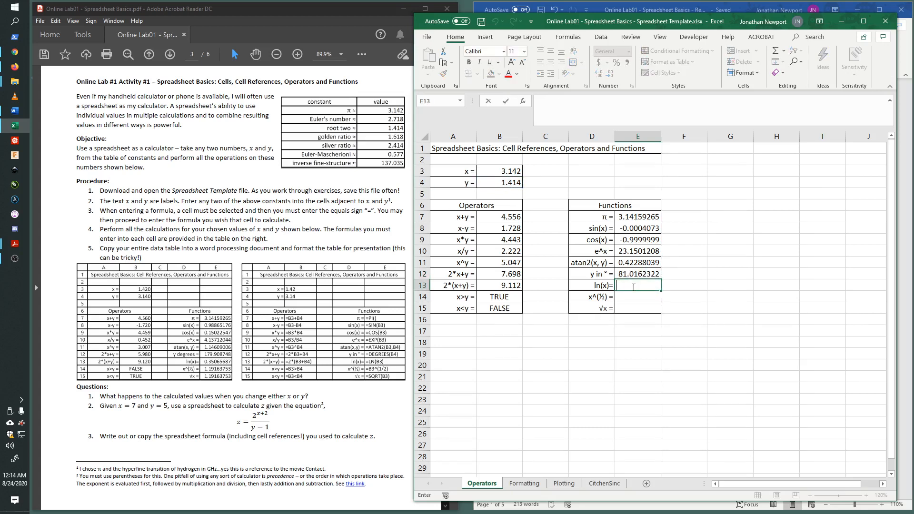
{"action": "type", "text": "="}
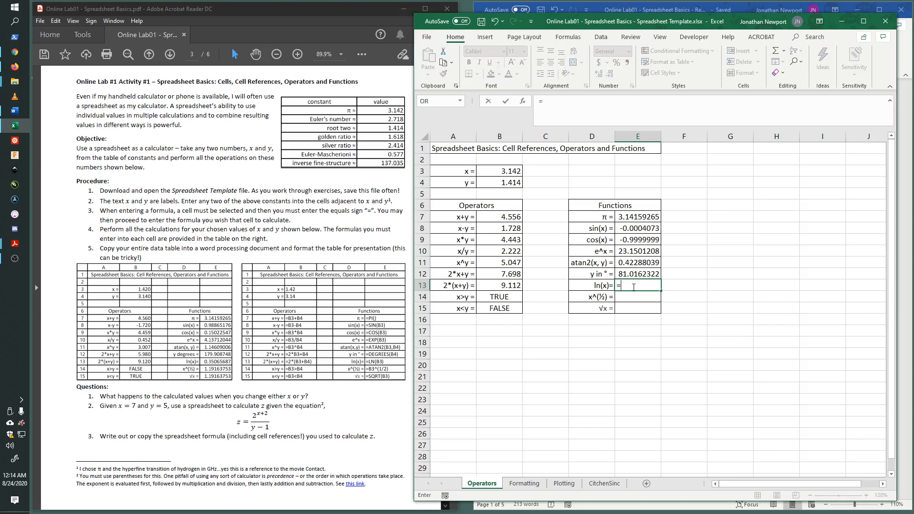
{"action": "type", "text": "ln"}
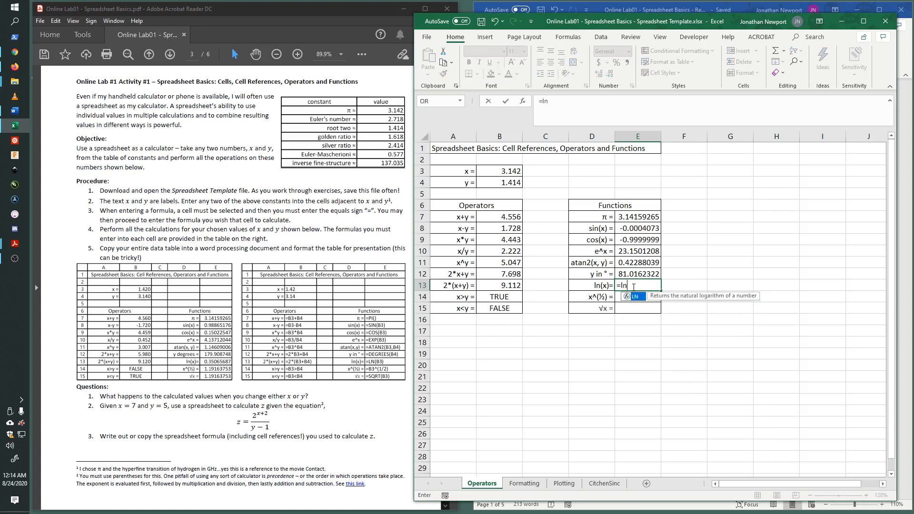
{"action": "type", "text": "("}
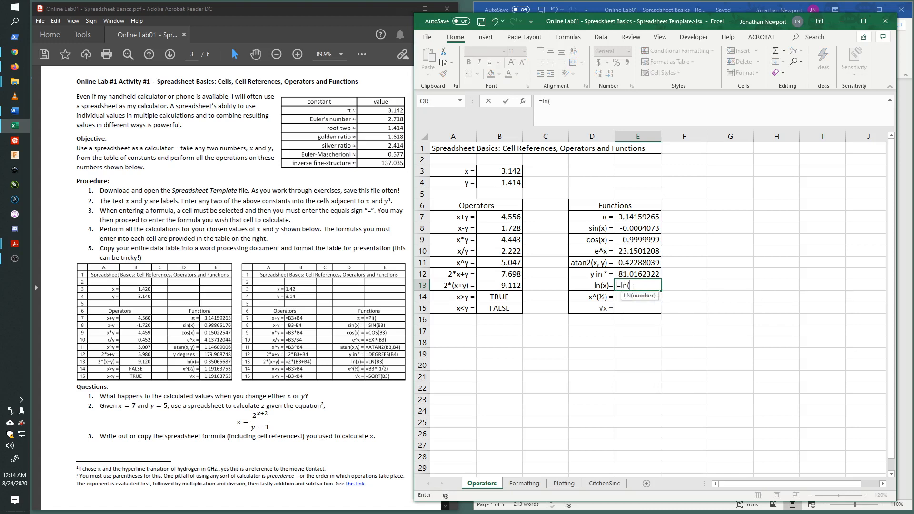
{"action": "left_click", "coordinate": [497, 172]}
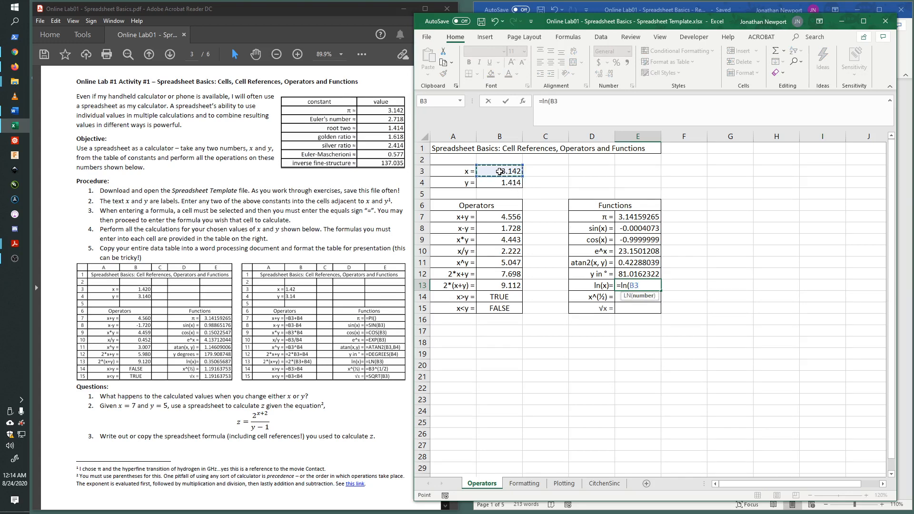
{"action": "key", "text": "Return"}
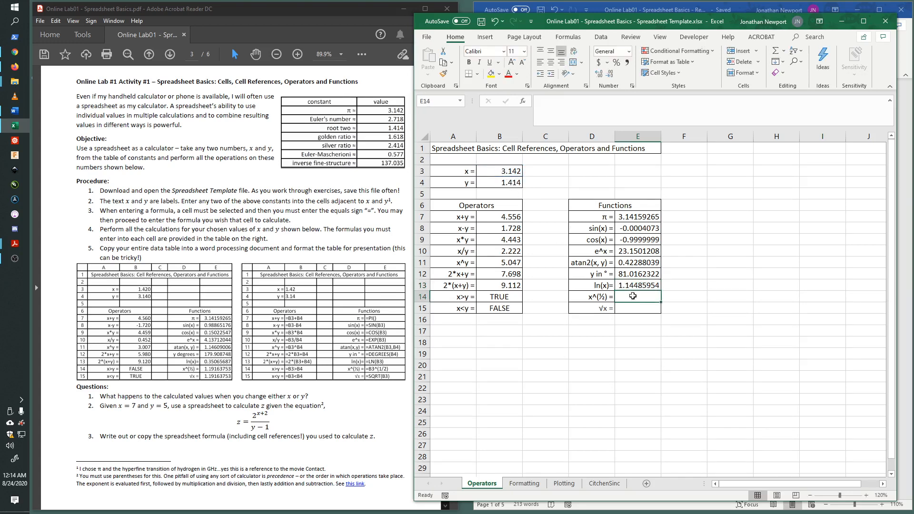
Step: Raise x to the one-half power in cell E14 with the formula =B3^(1/2)
{"action": "double_click", "coordinate": [639, 298]}
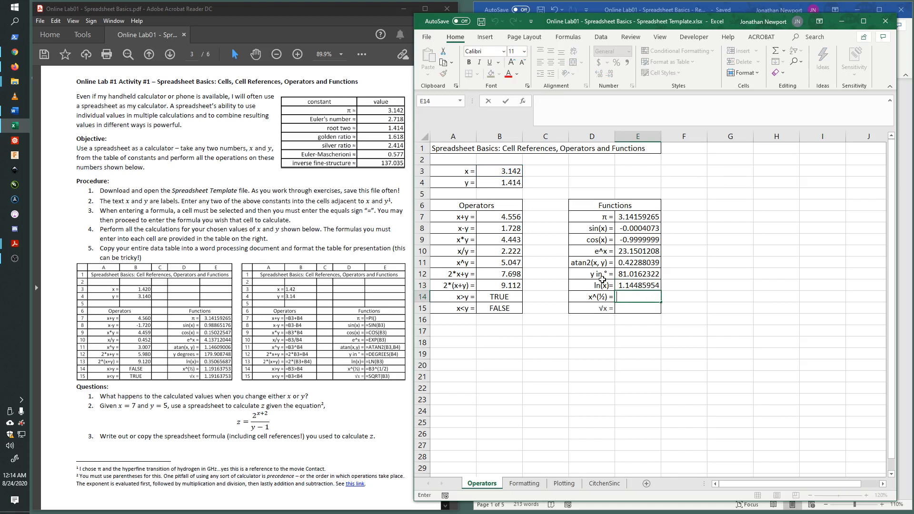
{"action": "type", "text": "="}
{"action": "left_click", "coordinate": [499, 170]}
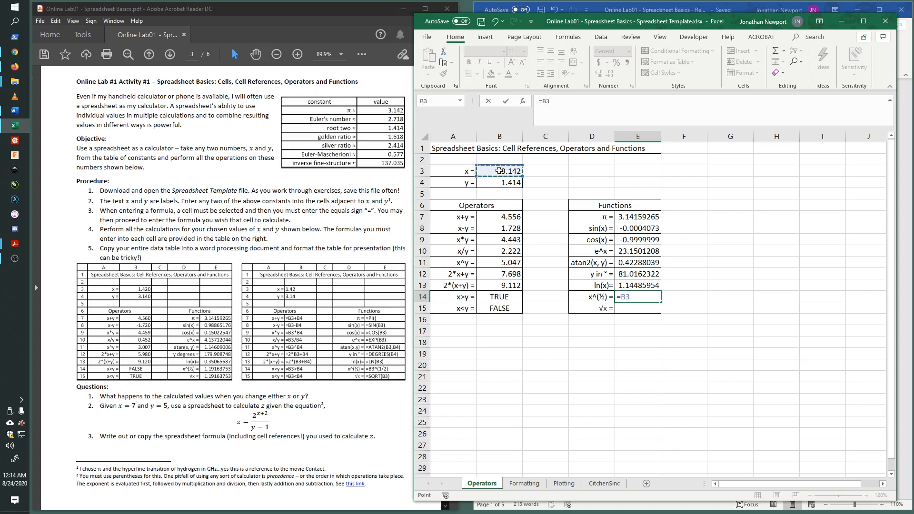
{"action": "type", "text": "^(1/2)"}
{"action": "key", "text": "Return"}
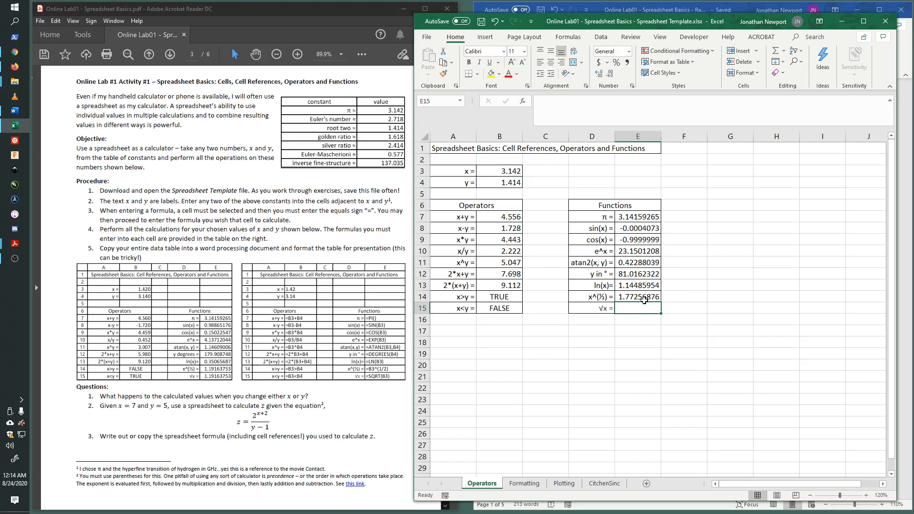
Step: Calculate the square root of x in cell E15 with the formula =sqrt(B3)
{"action": "double_click", "coordinate": [643, 309]}
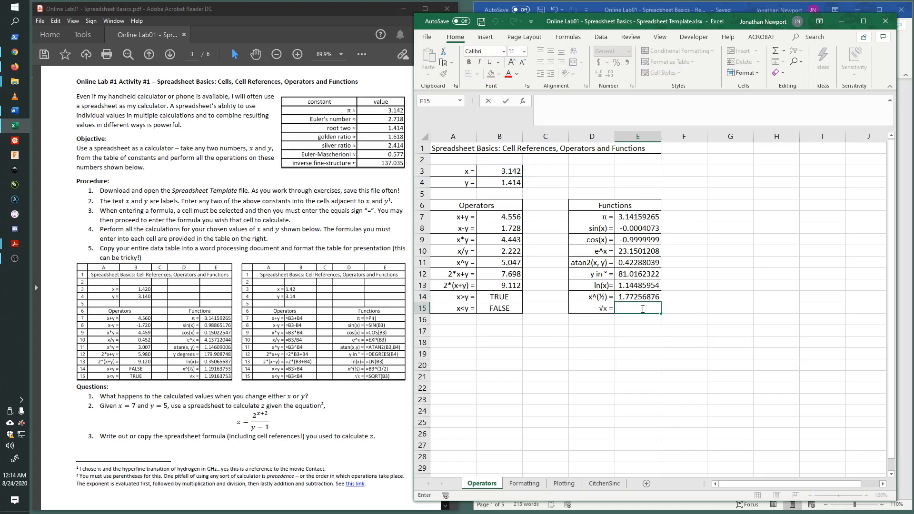
{"action": "type", "text": "="}
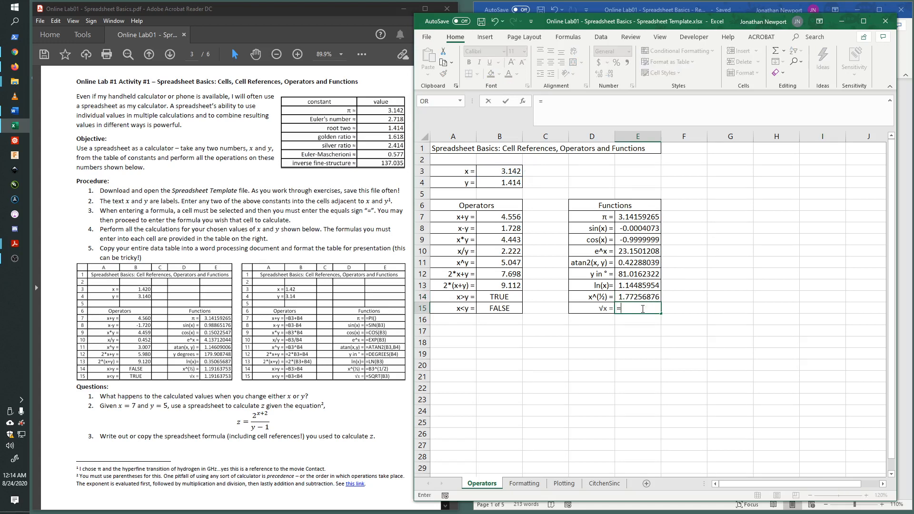
{"action": "type", "text": "sqrt"}
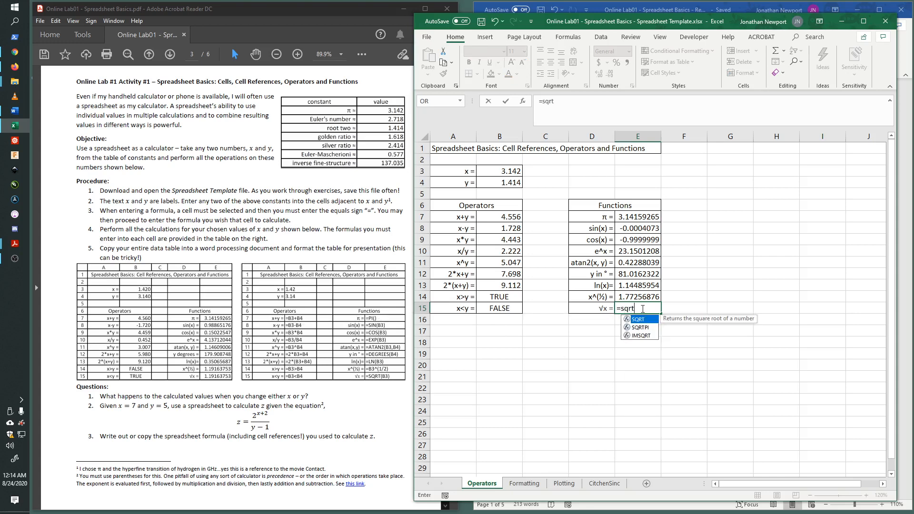
{"action": "type", "text": "("}
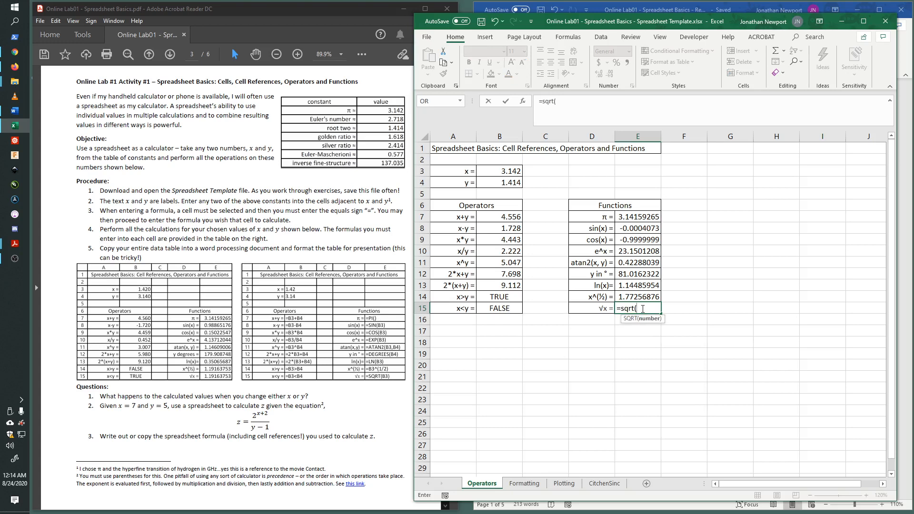
{"action": "left_click", "coordinate": [509, 172]}
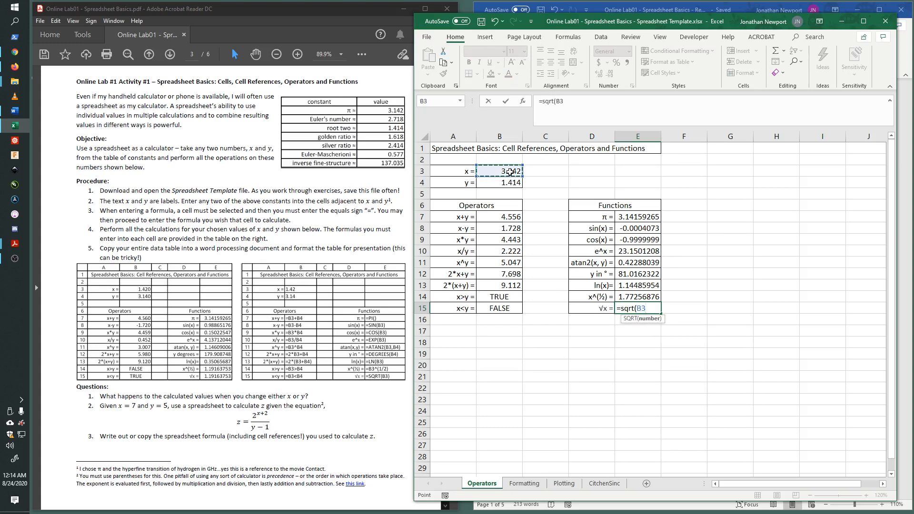
{"action": "key", "text": "Return"}
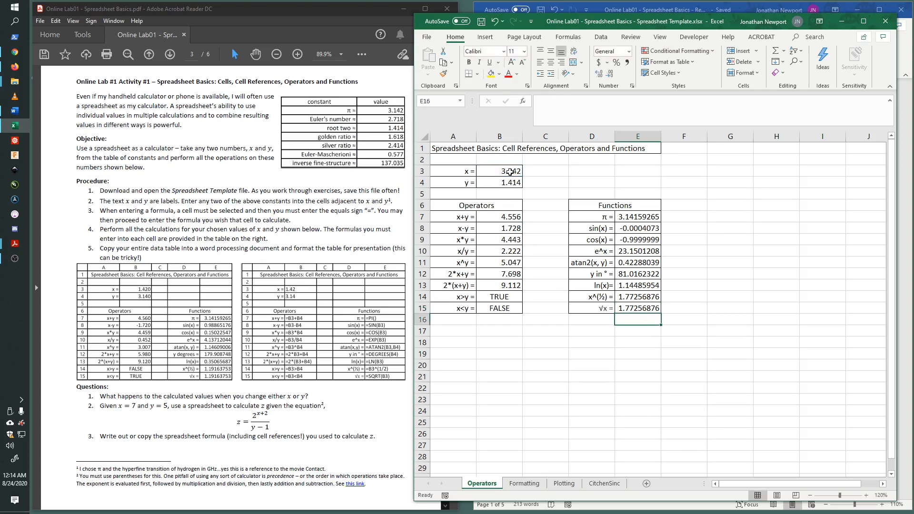
{"action": "left_click", "coordinate": [649, 309]}
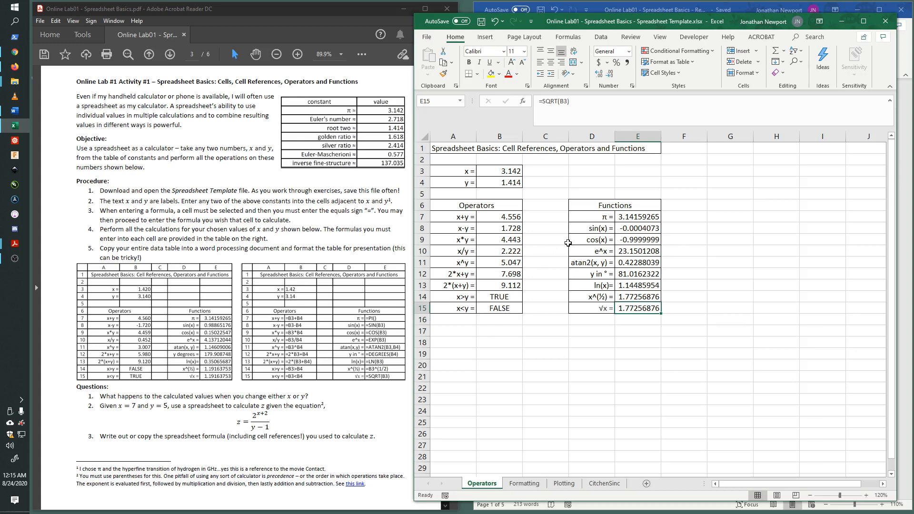
Step: Copy the entire calculation table, cells A1 through E15, from the Operators sheet
{"action": "left_click", "coordinate": [559, 308]}
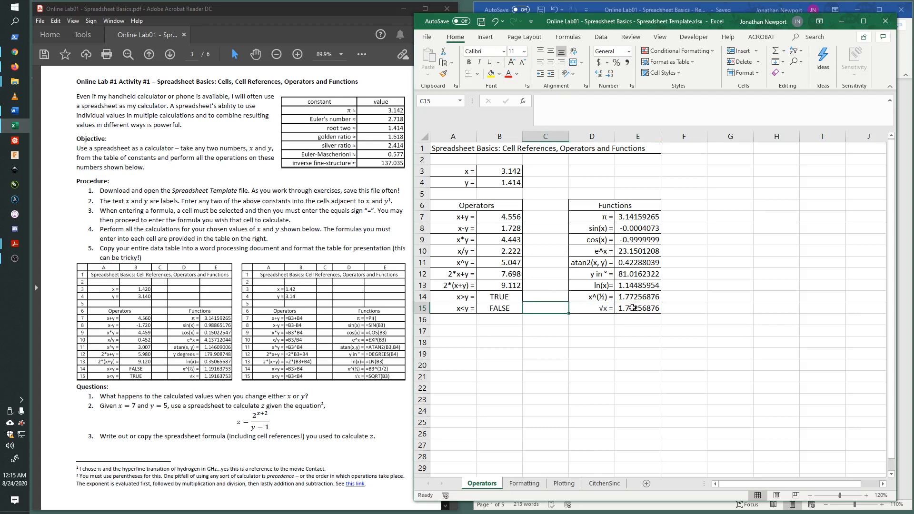
{"action": "left_click_drag", "start_coordinate": [637, 308], "coordinate": [458, 147]}
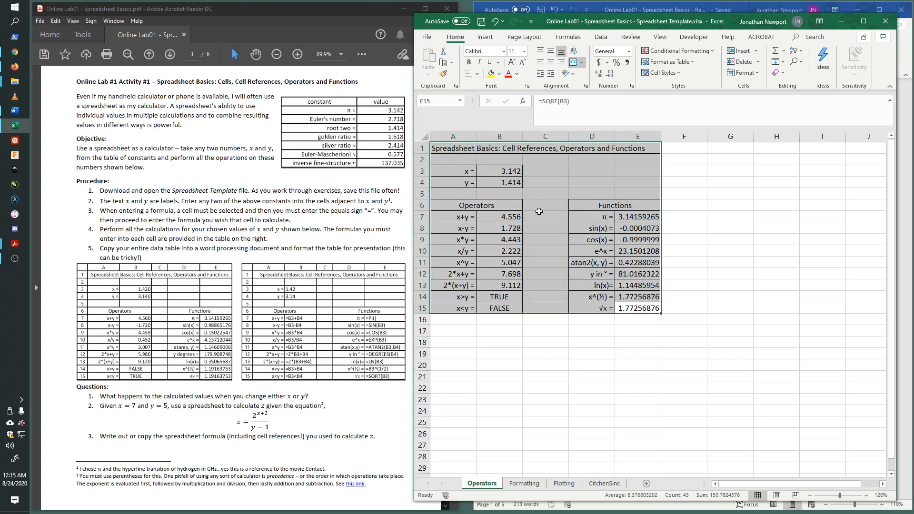
{"action": "left_click", "coordinate": [644, 354]}
{"action": "left_click_drag", "start_coordinate": [640, 309], "coordinate": [461, 149]}
{"action": "right_click", "coordinate": [539, 171]}
{"action": "left_click", "coordinate": [565, 193]}
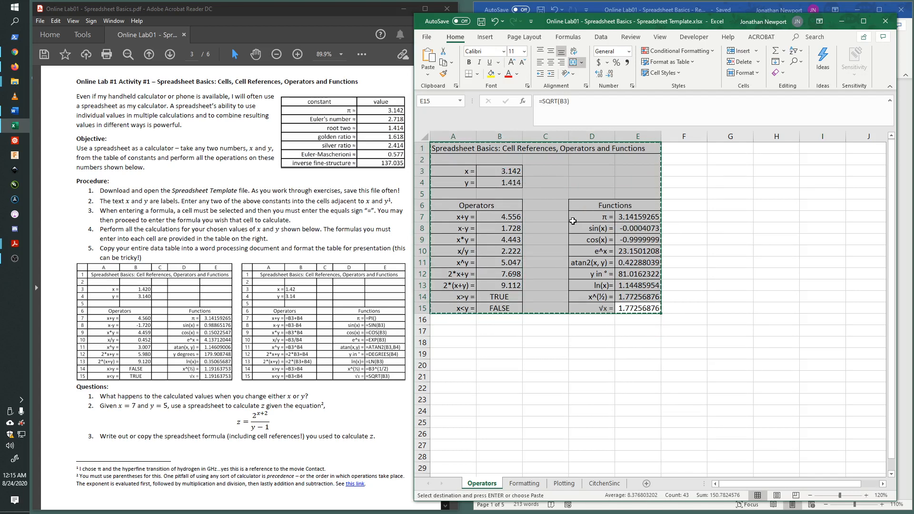
Step: Move the spreadsheet window down to uncover the Word lab report and switch to that document
{"action": "left_click", "coordinate": [681, 9]}
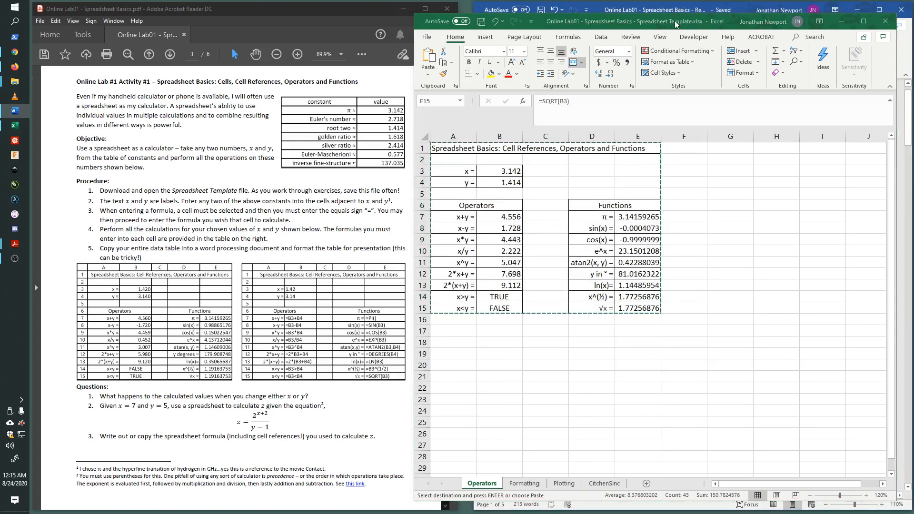
{"action": "left_click_drag", "start_coordinate": [673, 13], "coordinate": [673, 29]}
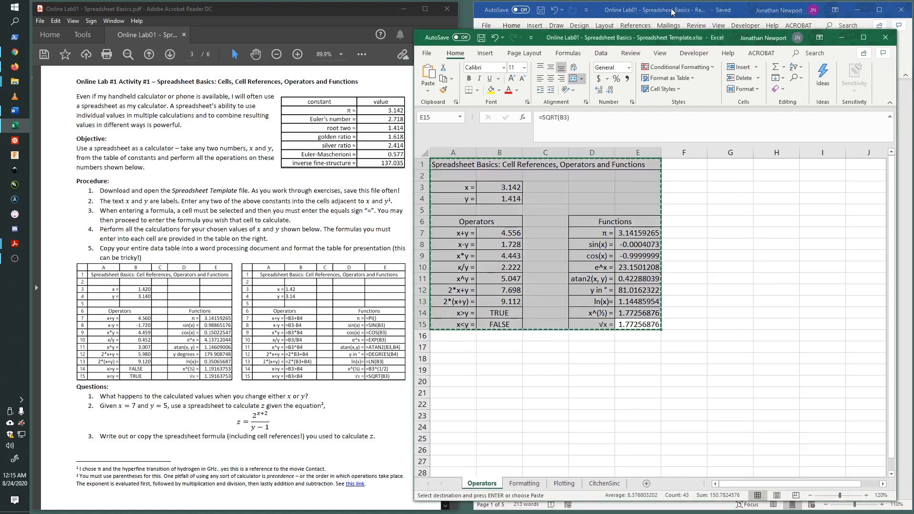
{"action": "left_click", "coordinate": [670, 8]}
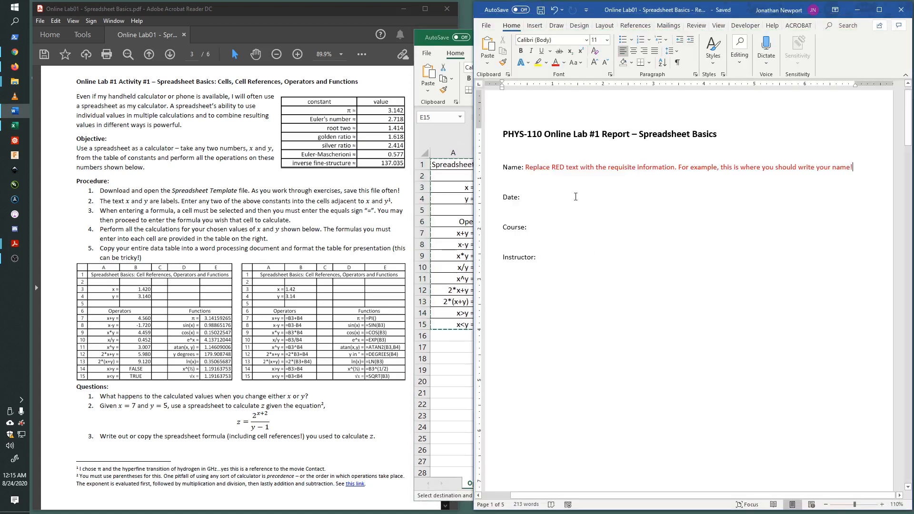
Step: Replace the red placeholder text on the report's Name line with the student's full name
{"action": "left_click_drag", "start_coordinate": [527, 169], "coordinate": [855, 170]}
{"action": "type", "text": "B"}
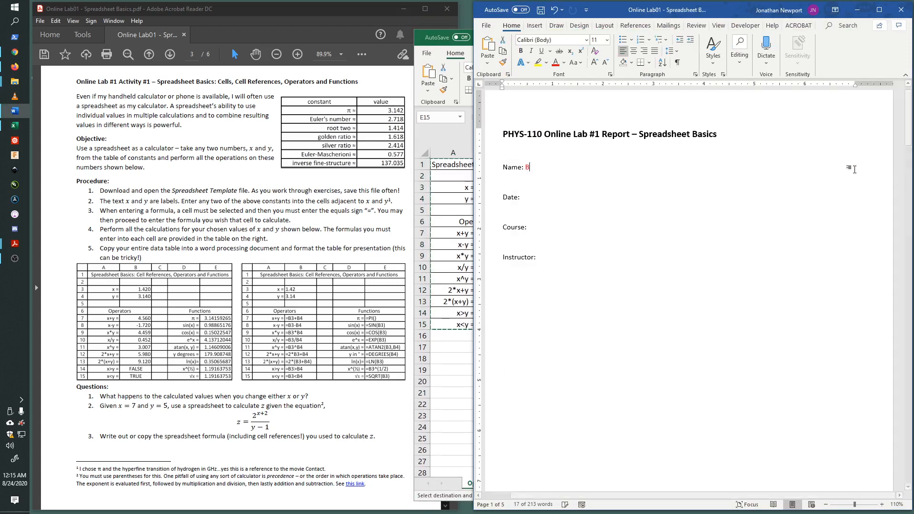
{"action": "type", "text": "ilbo "}
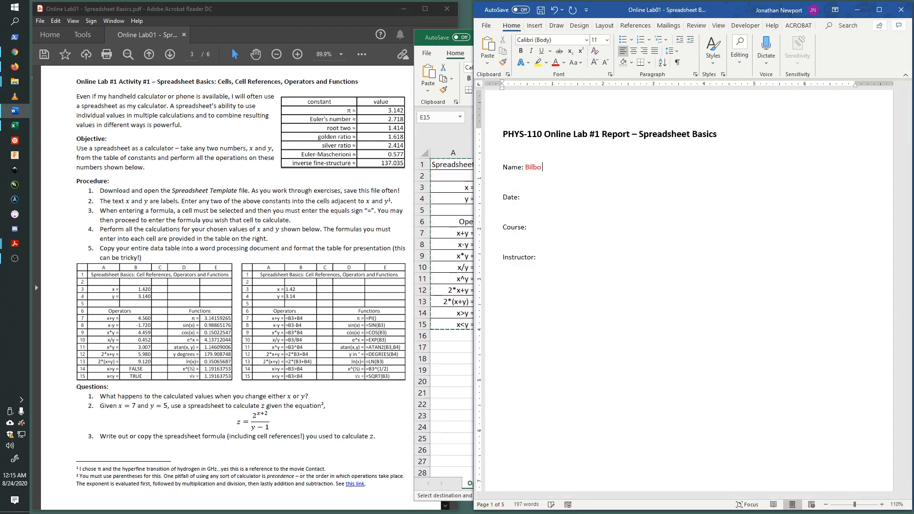
{"action": "type", "text": "Boagg"}
{"action": "key", "text": "BackSpace"}
{"action": "key", "text": "BackSpace"}
{"action": "key", "text": "BackSpace"}
{"action": "key", "text": "BackSpace"}
{"action": "type", "text": "ggins"}
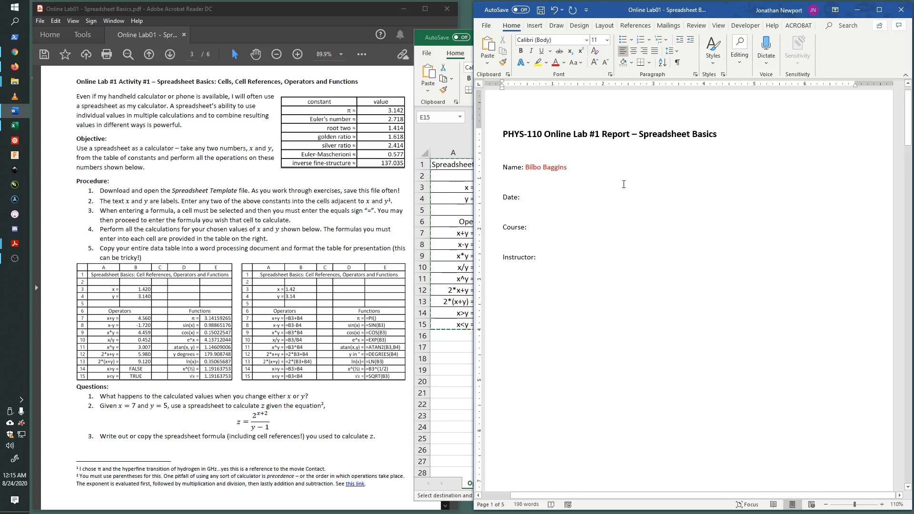
Step: Change the font colour of the student's name from the placeholder's red to black
{"action": "left_click_drag", "start_coordinate": [527, 167], "coordinate": [567, 167]}
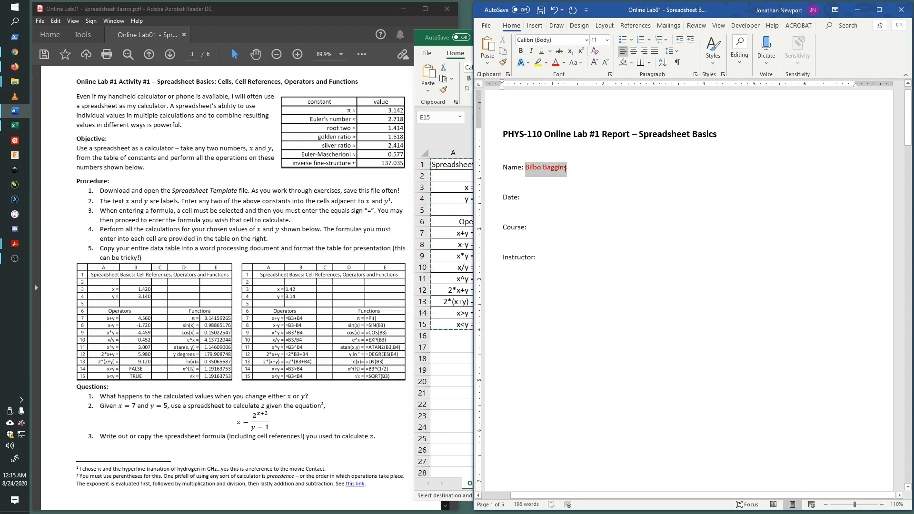
{"action": "left_click", "coordinate": [565, 62]}
{"action": "left_click", "coordinate": [580, 75]}
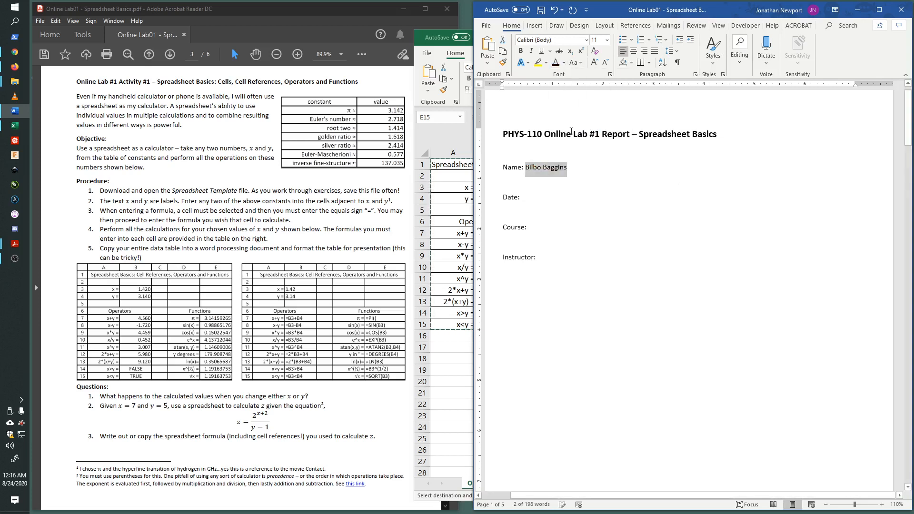
Step: Fill in the report header with the date 12/31/1999, the course PHYS-123-456 and the instructor's name
{"action": "left_click", "coordinate": [551, 199]}
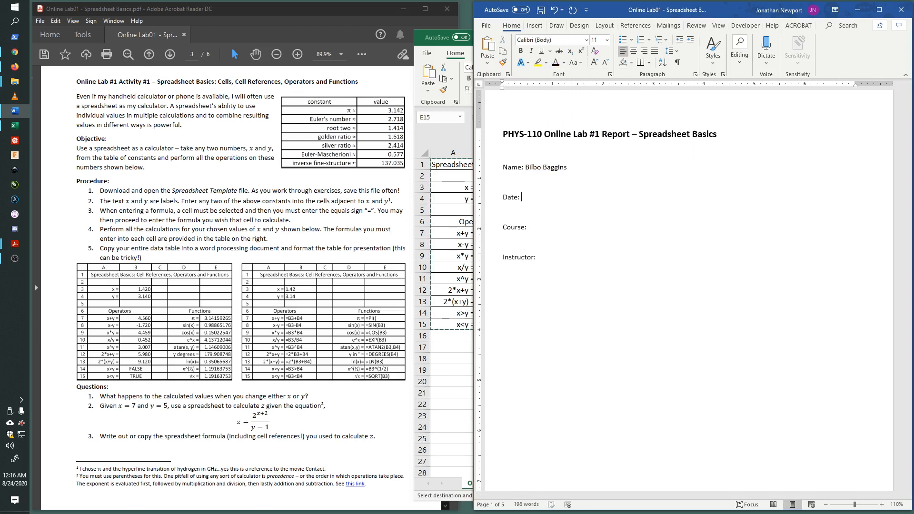
{"action": "type", "text": "12/31/1999  Course: PH"}
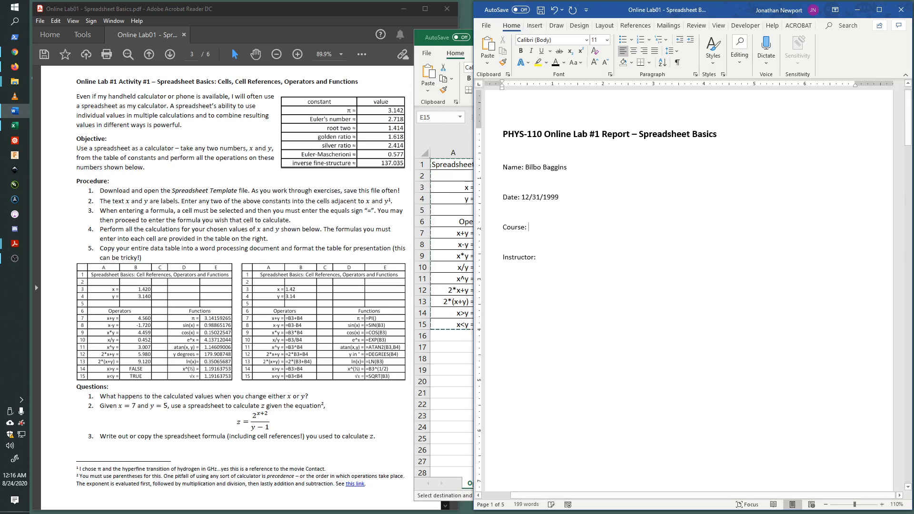
{"action": "type", "text": "YS-"}
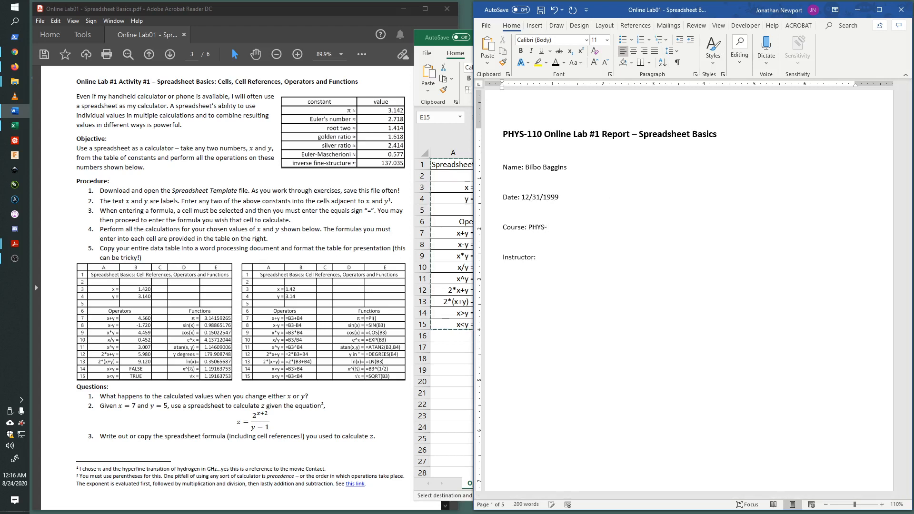
{"action": "type", "text": "123-456"}
{"action": "left_click", "coordinate": [573, 260]}
{"action": "type", "text": "Prof. Sprinkles"}
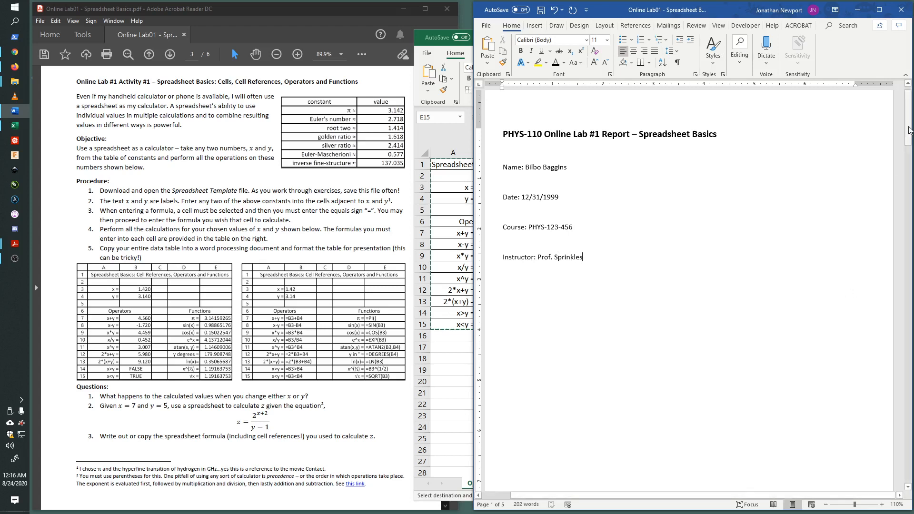
Step: Replace the red "Copy Calculation Table Here!" placeholder under Activity #1 with the copied calculation table
{"action": "left_click_drag", "start_coordinate": [908, 129], "coordinate": [904, 216]}
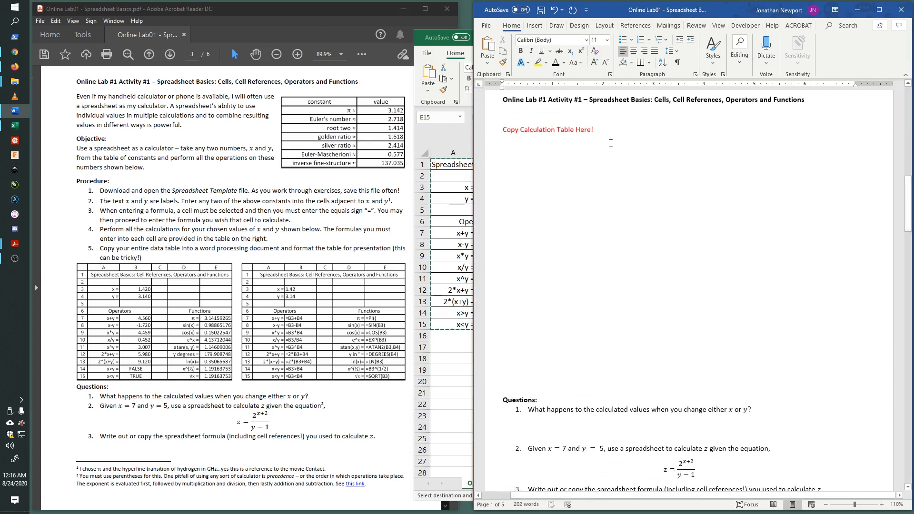
{"action": "left_click", "coordinate": [609, 135]}
{"action": "left_click_drag", "start_coordinate": [573, 130], "coordinate": [503, 130]}
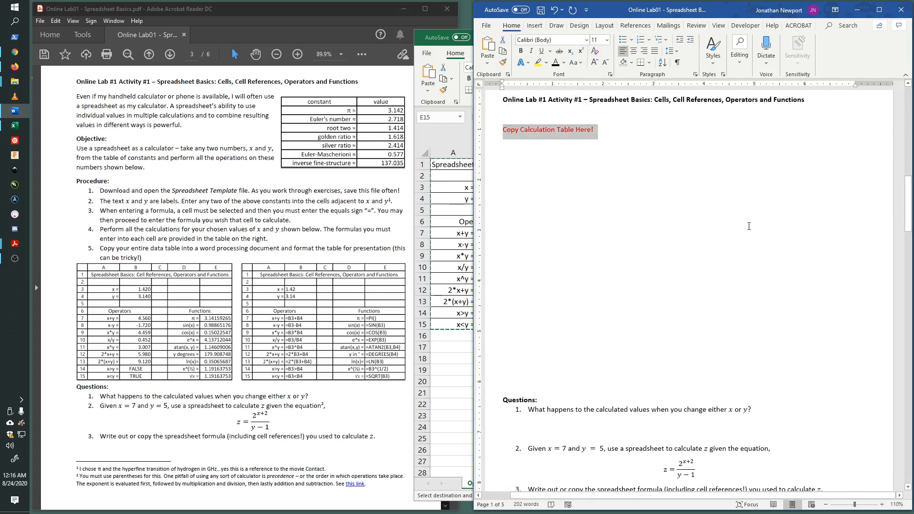
{"action": "left_click", "coordinate": [774, 227]}
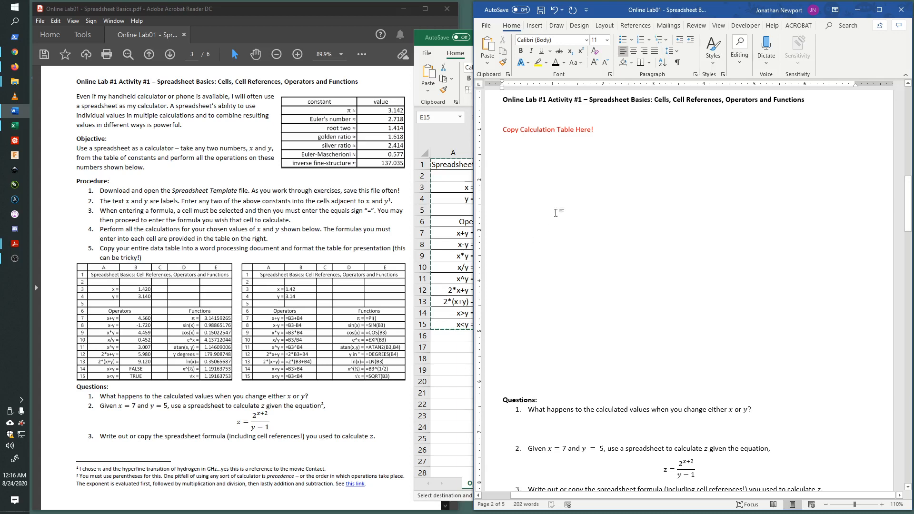
{"action": "left_click_drag", "start_coordinate": [606, 130], "coordinate": [503, 130]}
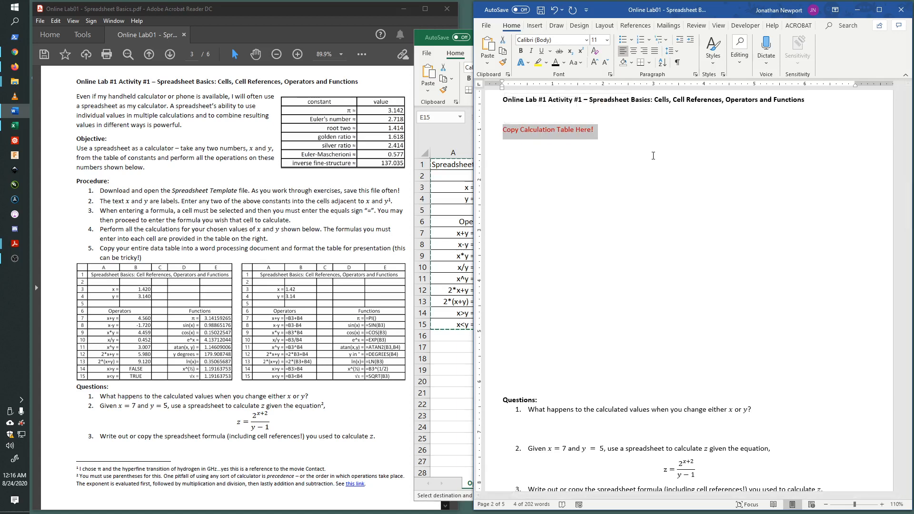
{"action": "key", "text": "ctrl+v"}
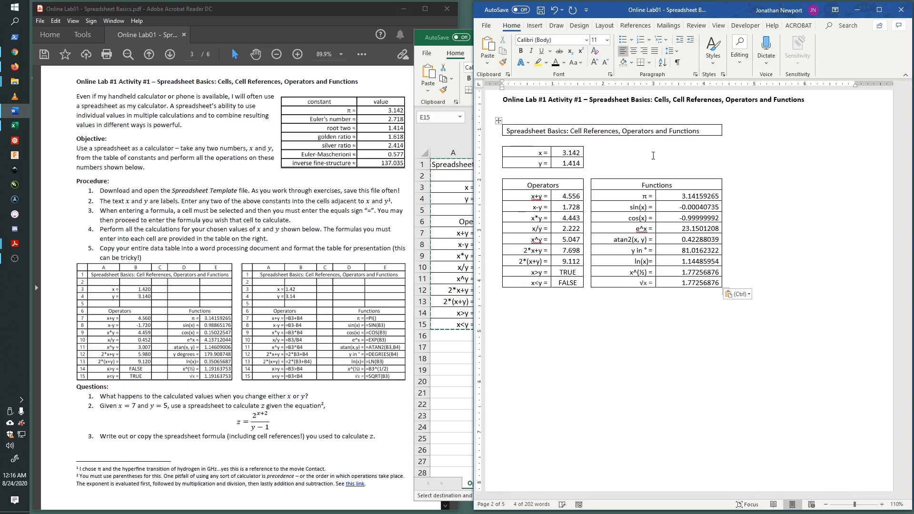
Step: Try adjusting the column layout of the pasted table's x and y cells, and undo back to the placeholder text
{"action": "left_click", "coordinate": [642, 186]}
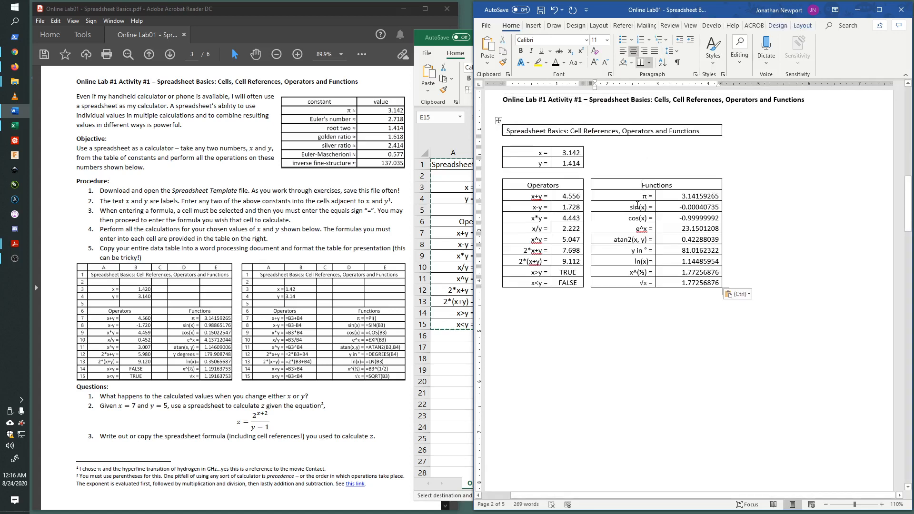
{"action": "left_click", "coordinate": [547, 152]}
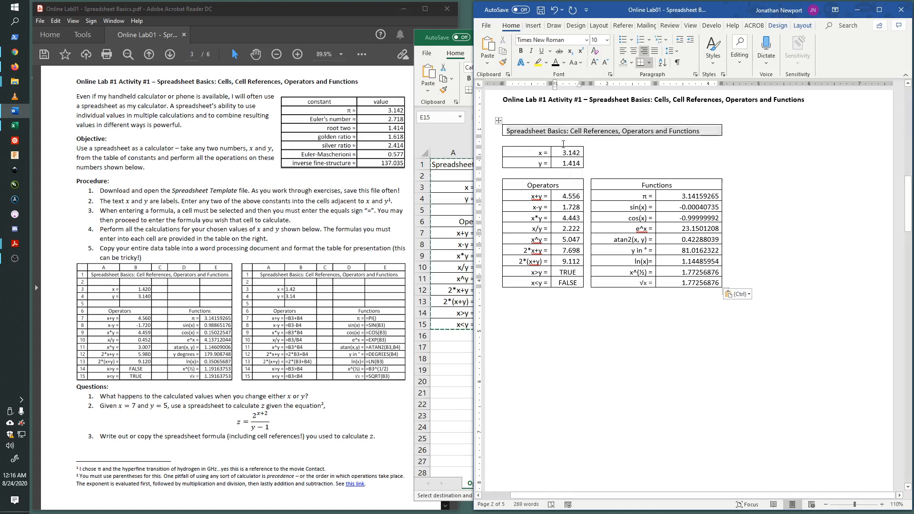
{"action": "left_click_drag", "start_coordinate": [549, 151], "coordinate": [556, 151]}
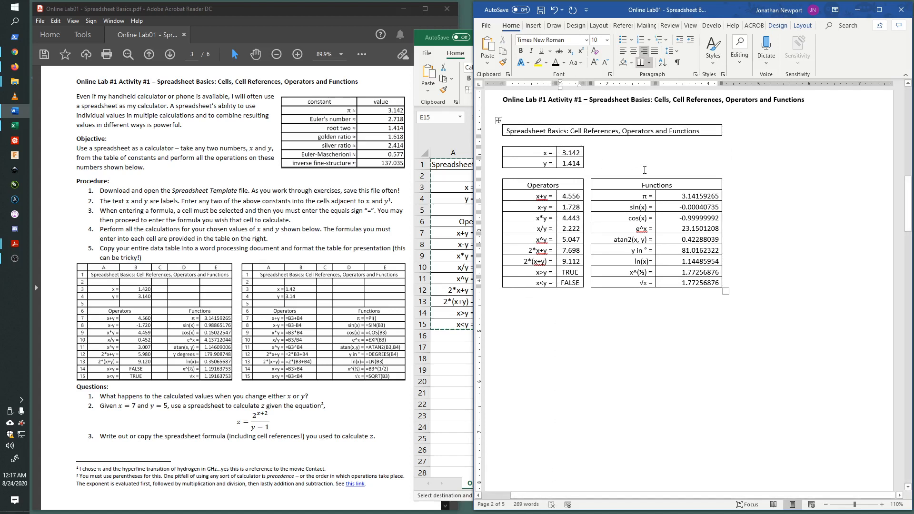
{"action": "key", "text": "ctrl+z"}
{"action": "key", "text": "ctrl+z"}
{"action": "key", "text": "ctrl+z"}
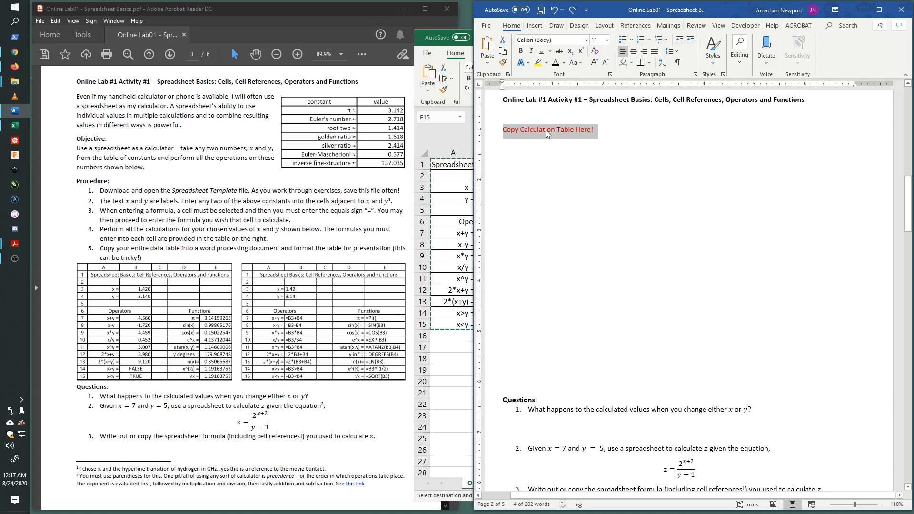
Step: Paste the calculation table as a picture over the Activity #1 placeholder and enlarge it slightly, keeping its proportions
{"action": "right_click", "coordinate": [546, 130]}
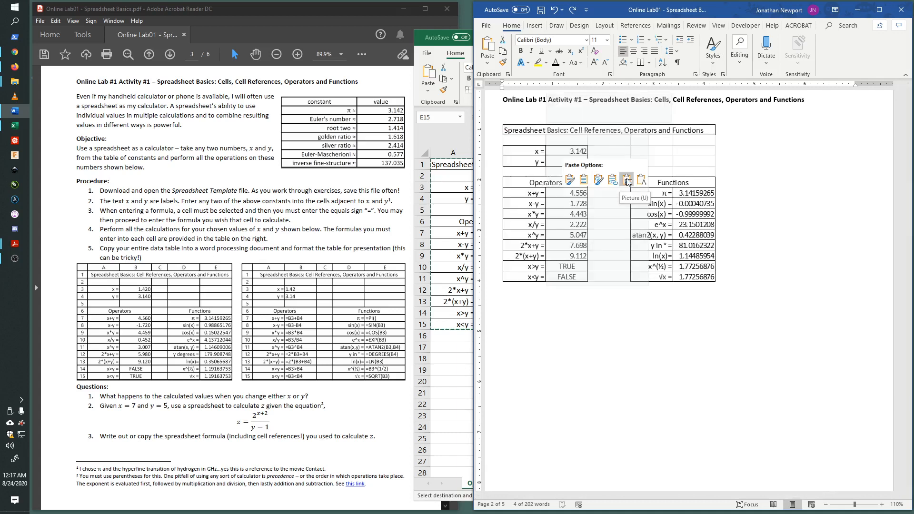
{"action": "left_click", "coordinate": [626, 180]}
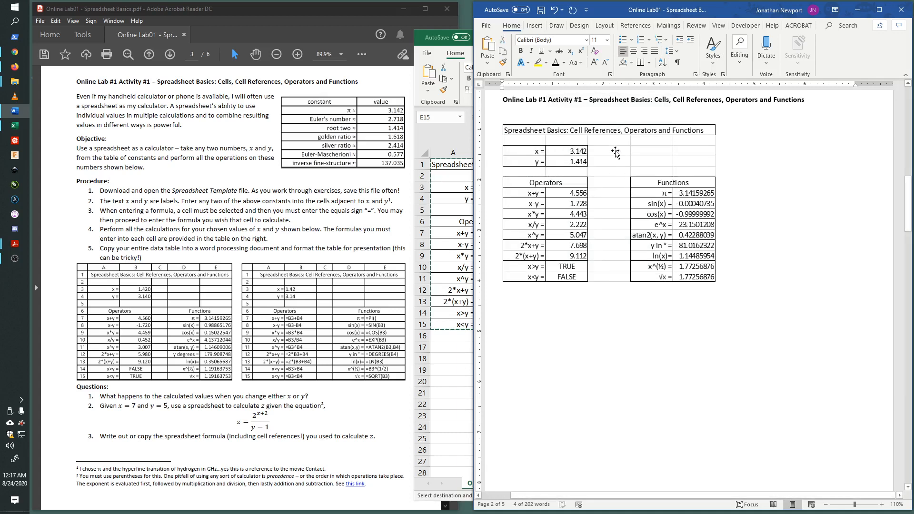
{"action": "left_click", "coordinate": [623, 163]}
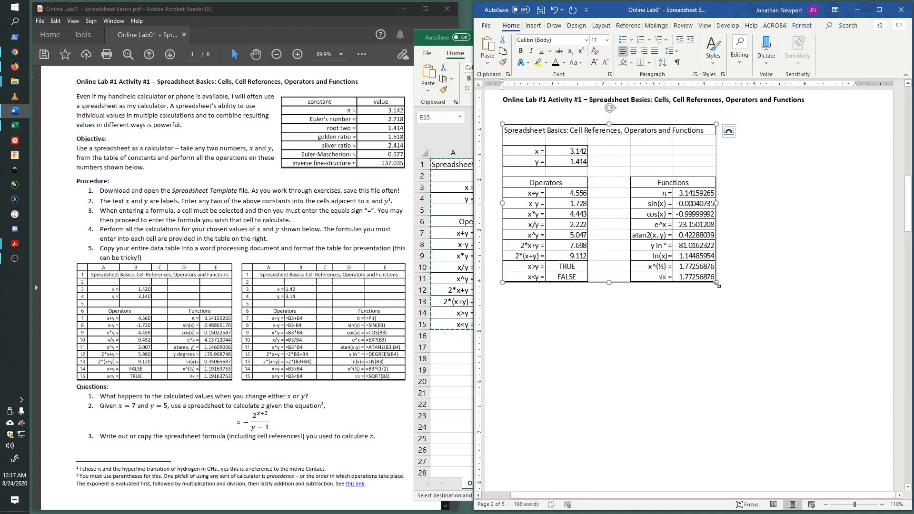
{"action": "mouse_move", "coordinate": [716, 283]}
{"action": "left_mouse_down"}
{"action": "mouse_move", "coordinate": [787, 322]}
{"action": "mouse_move", "coordinate": [724, 291]}
{"action": "mouse_move", "coordinate": [738, 286]}
{"action": "mouse_move", "coordinate": [726, 279]}
{"action": "mouse_move", "coordinate": [747, 272]}
{"action": "mouse_move", "coordinate": [710, 261]}
{"action": "mouse_move", "coordinate": [730, 286]}
{"action": "left_mouse_up"}
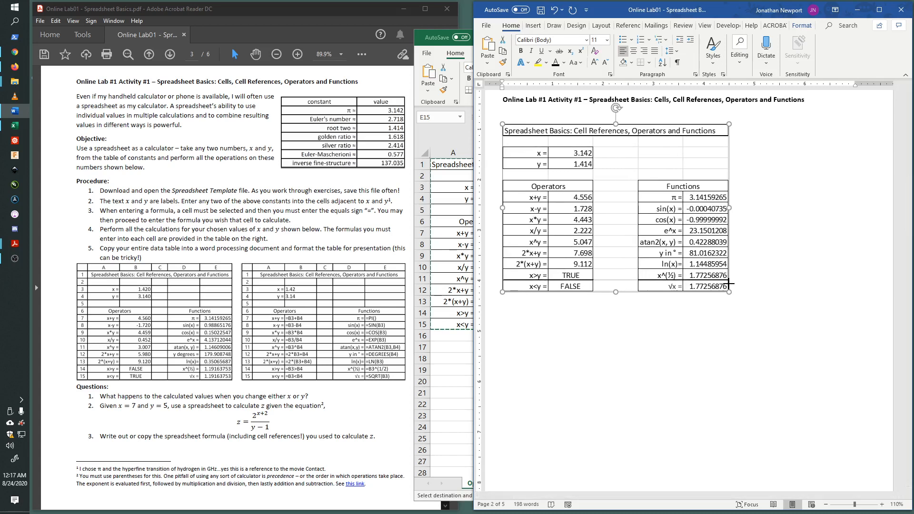
{"action": "left_click", "coordinate": [741, 131]}
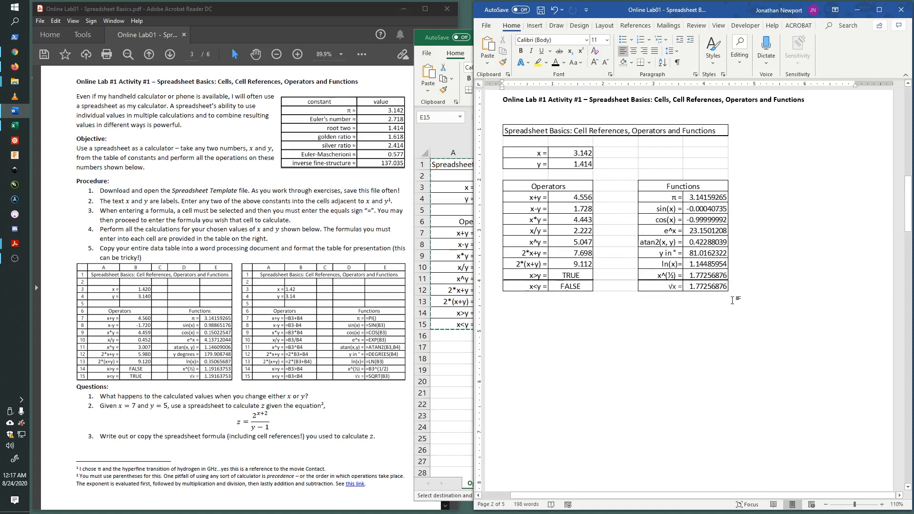
Step: Remove surplus blank lines below the table picture to bring the Questions section back up onto the same page
{"action": "type", "text": "Questions: What happens to the calculated values when you change either x or y? Given x = 7 and y = 5, use a spreadsheet to calculate z given the equation, Write out or copy the spreadsheet formula (including cell references!) you used to calculate z."}
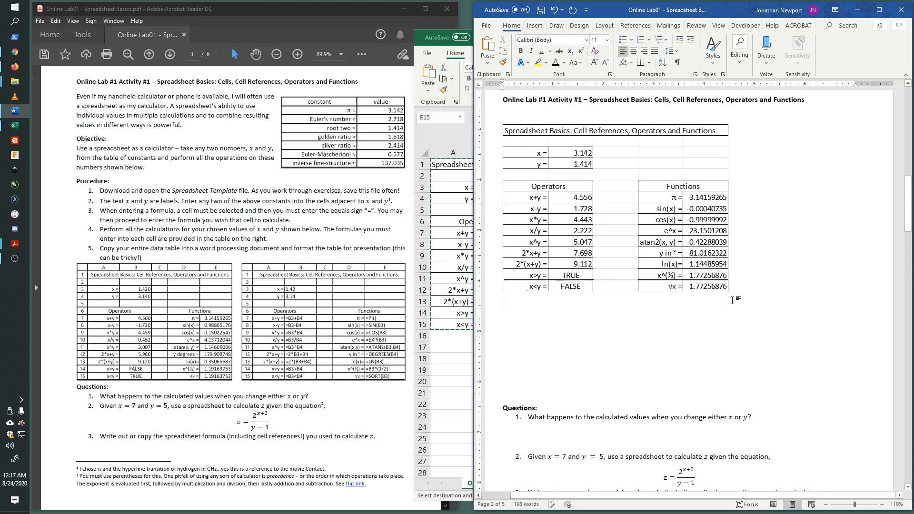
{"action": "key", "text": "Delete"}
{"action": "scroll", "coordinate": [877, 329], "scroll_direction": "down", "scroll_amount": 2}
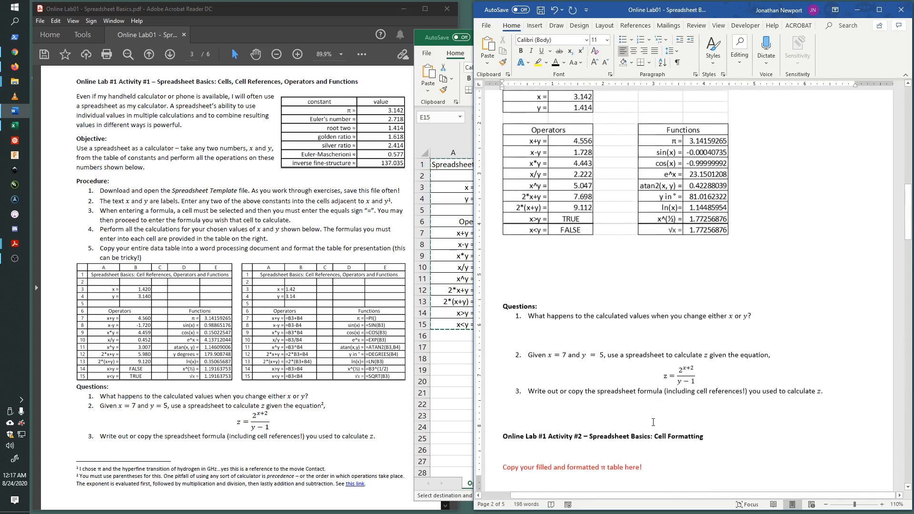
{"action": "scroll", "coordinate": [649, 224], "scroll_direction": "up", "scroll_amount": 3}
{"action": "left_click", "coordinate": [649, 224]}
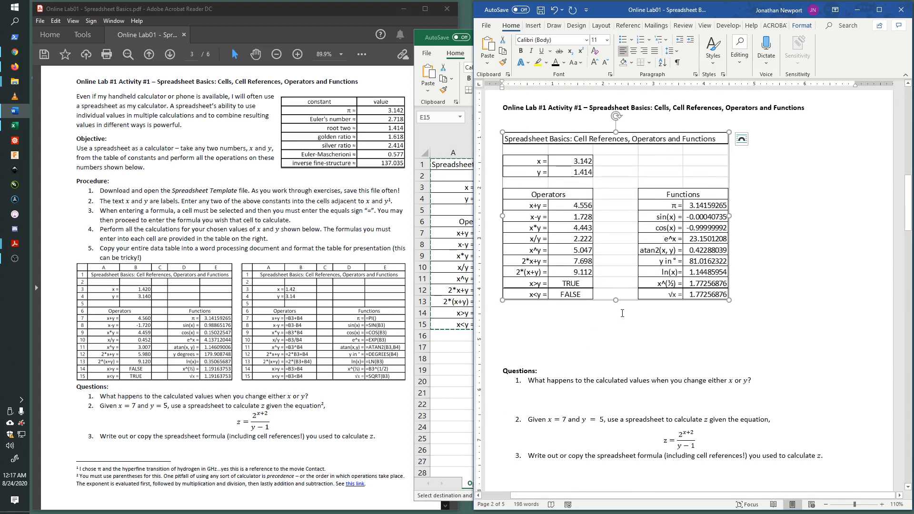
{"action": "left_click", "coordinate": [613, 338]}
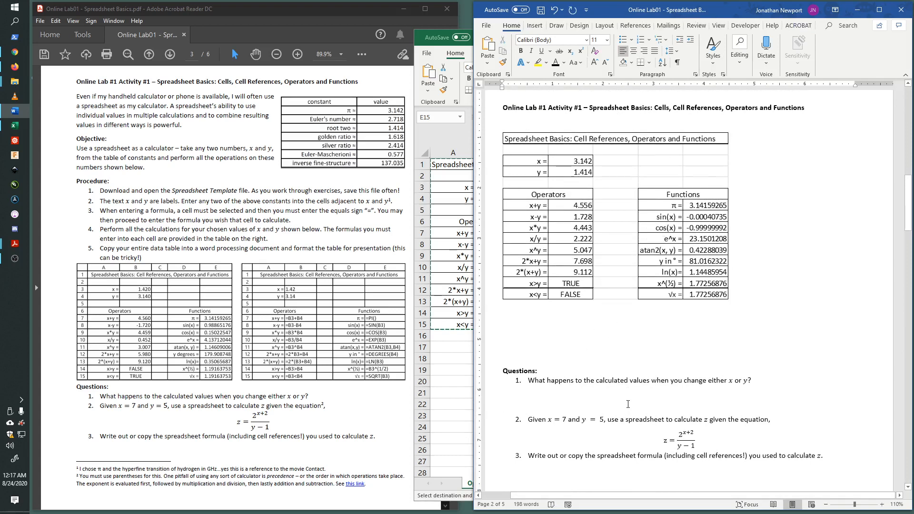
Step: Insert blank lines after question 3 to push the Activity #2 Cell Formatting section onto a new page
{"action": "scroll", "coordinate": [722, 409], "scroll_direction": "down", "scroll_amount": 2}
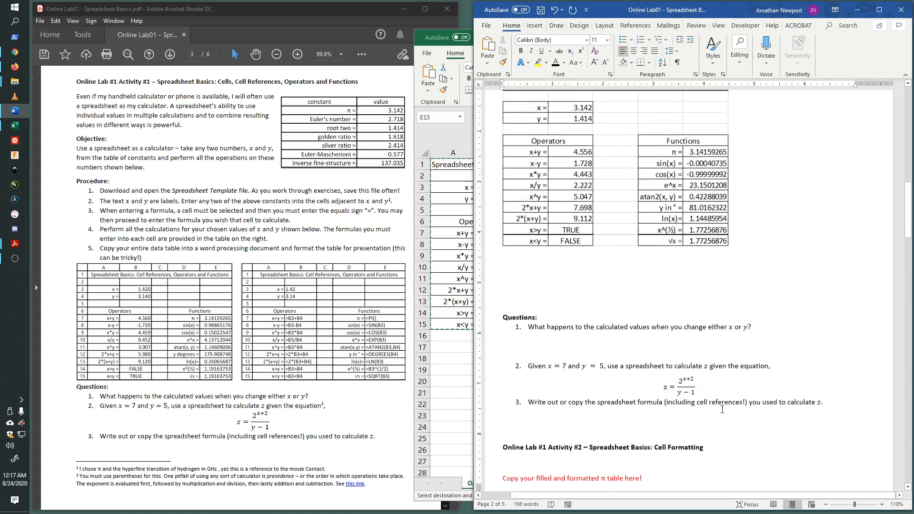
{"action": "scroll", "coordinate": [722, 409], "scroll_direction": "down", "scroll_amount": 2}
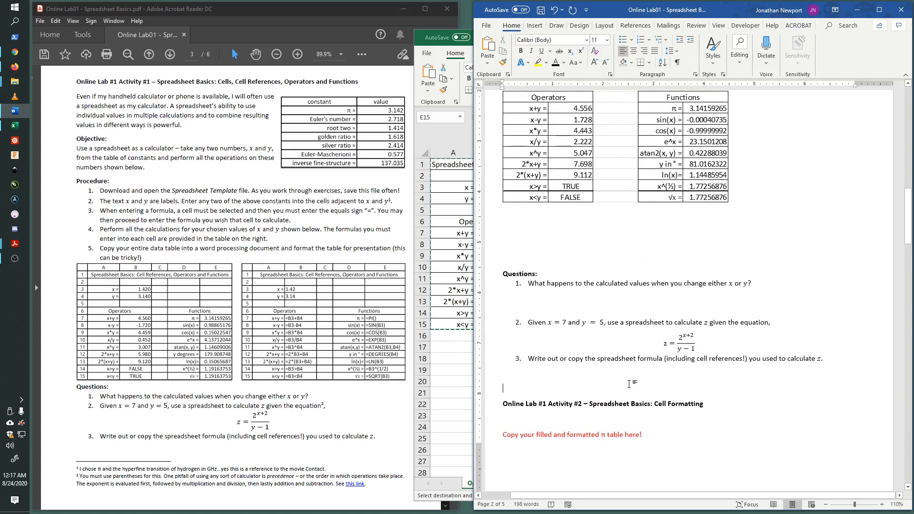
{"action": "key", "text": "Return"}
{"action": "key", "text": "Return"}
{"action": "key", "text": "Return"}
{"action": "scroll", "coordinate": [605, 363], "scroll_direction": "down", "scroll_amount": 10}
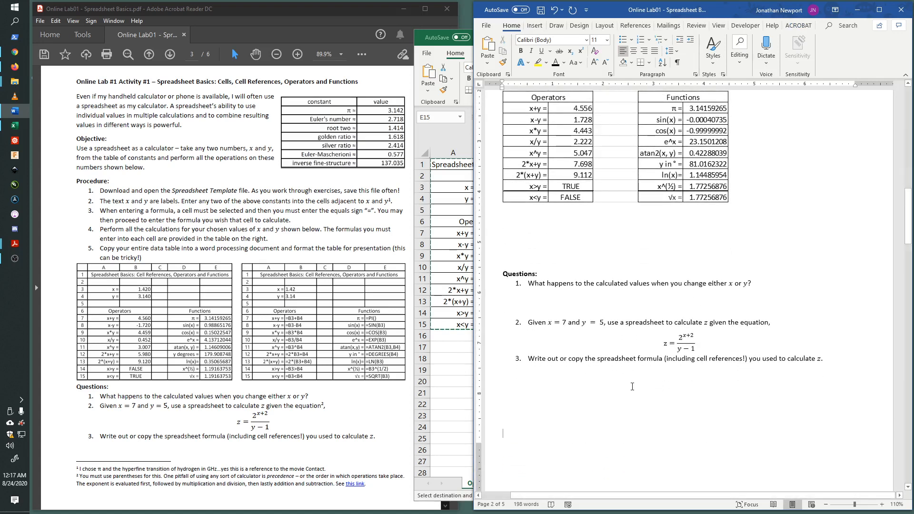
{"action": "scroll", "coordinate": [605, 362], "scroll_direction": "down", "scroll_amount": 4}
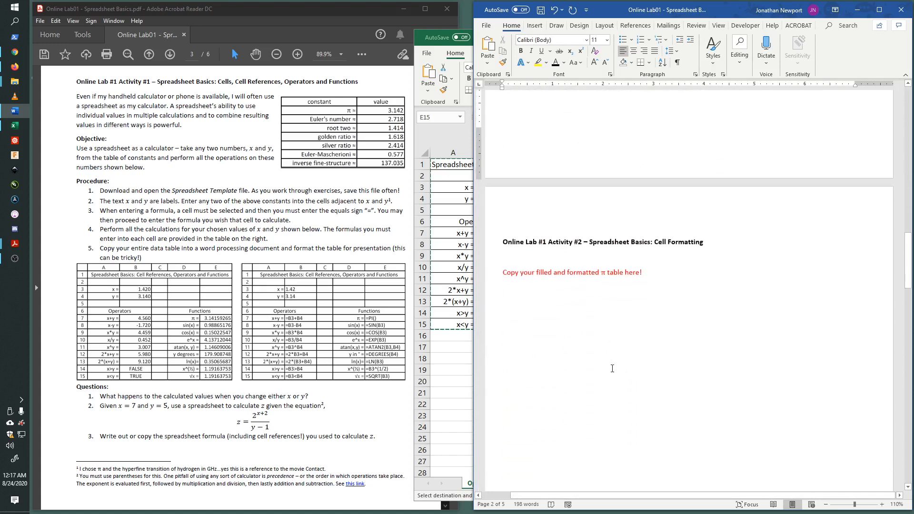
{"action": "left_click", "coordinate": [656, 232]}
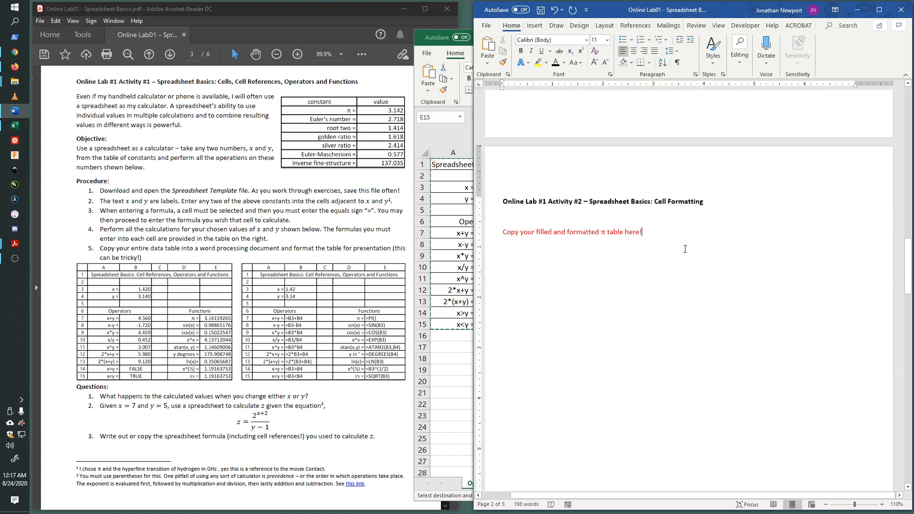
{"action": "scroll", "coordinate": [685, 248], "scroll_direction": "down", "scroll_amount": 4}
Step: Switch to the lab handout in Acrobat Reader and bring up the Activity #2 Cell Formatting instructions
{"action": "left_click", "coordinate": [225, 22]}
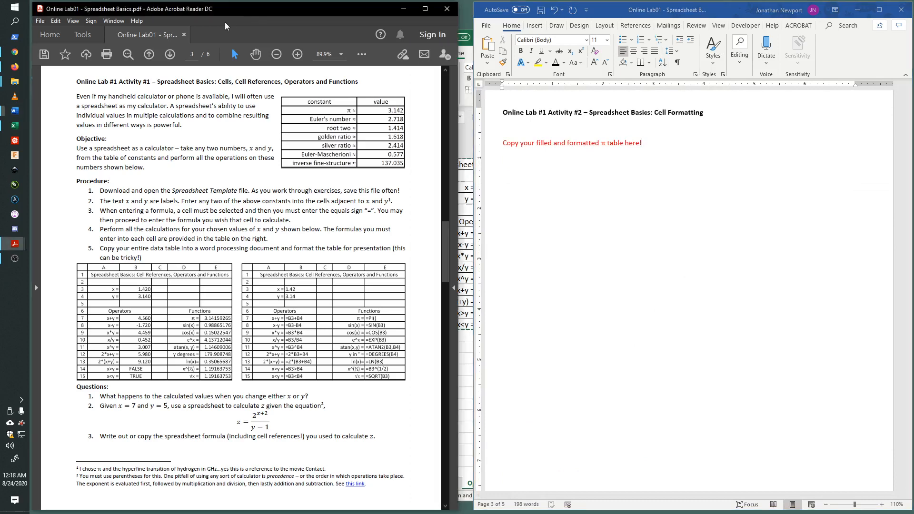
{"action": "scroll", "coordinate": [352, 285], "scroll_direction": "down", "scroll_amount": 10}
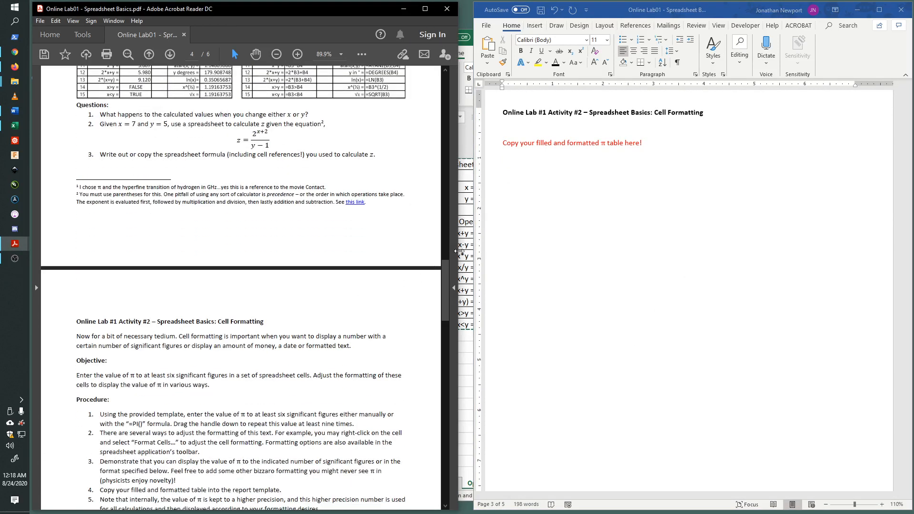
{"action": "left_click_drag", "start_coordinate": [447, 273], "coordinate": [449, 303]}
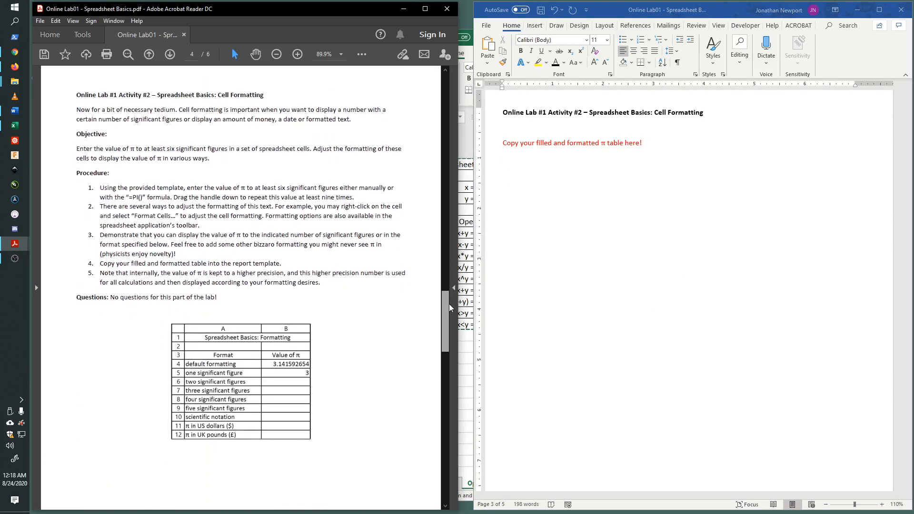
Step: Switch to the Excel spreadsheet template, open the Formatting sheet and enlarge its view to 130%
{"action": "left_click", "coordinate": [470, 58]}
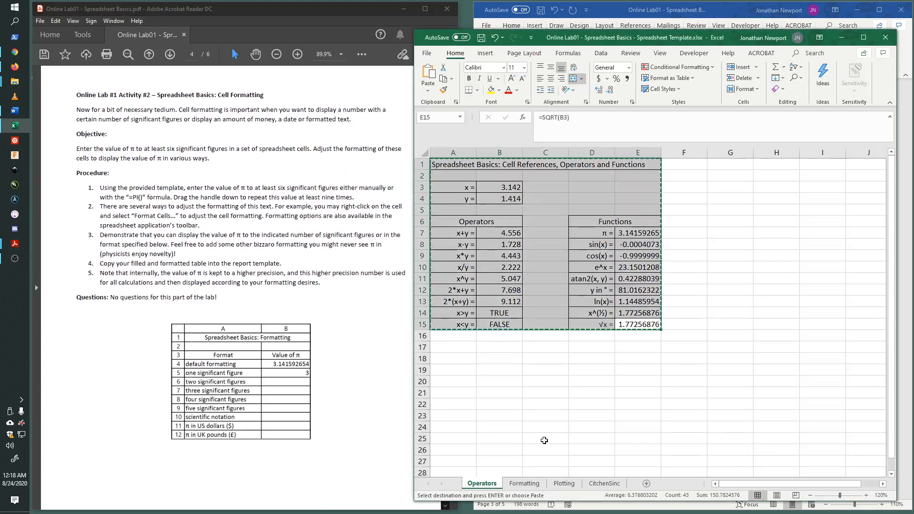
{"action": "left_click", "coordinate": [525, 483]}
{"action": "left_click", "coordinate": [524, 200]}
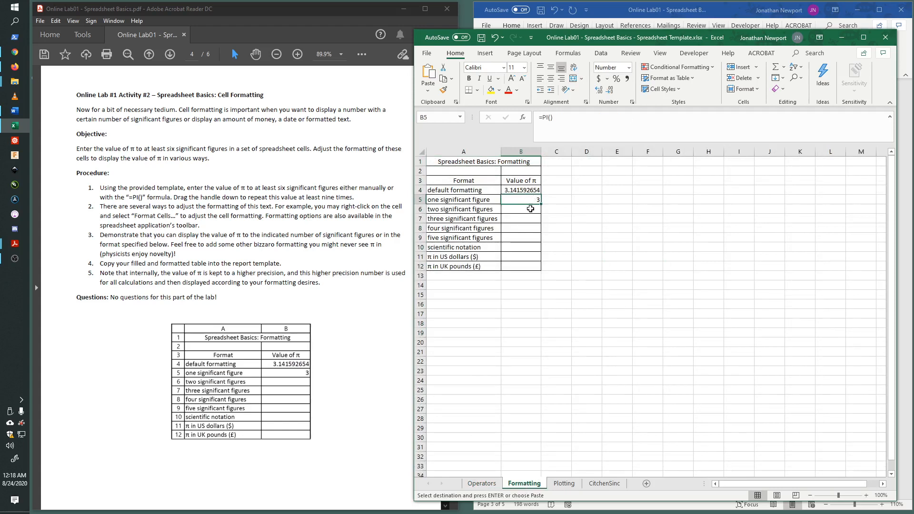
{"action": "left_click", "coordinate": [866, 496]}
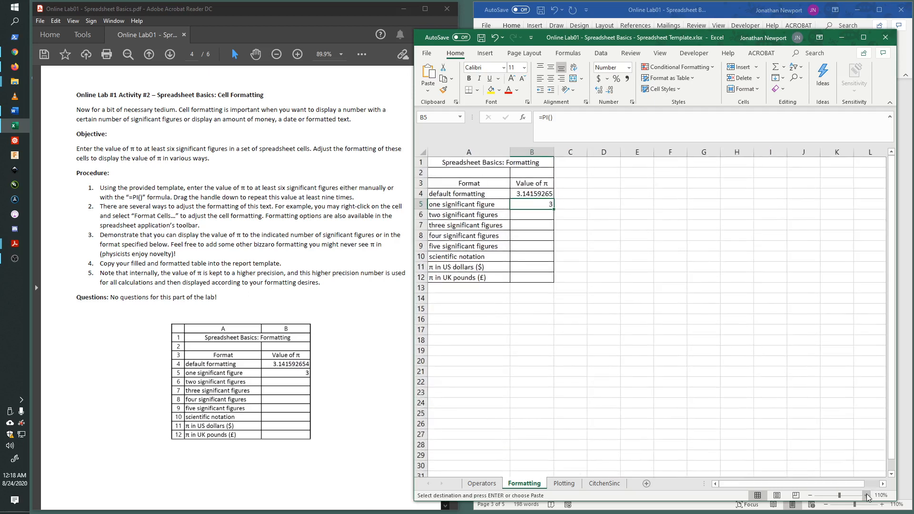
{"action": "left_click", "coordinate": [866, 496]}
{"action": "left_click", "coordinate": [866, 495]}
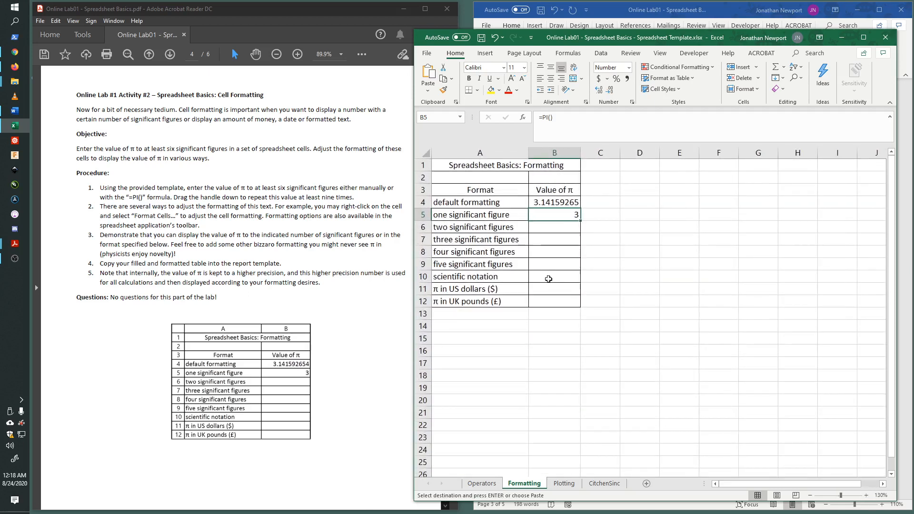
Step: Clear the prefilled π values from cells B4 and B5 of the Formatting sheet
{"action": "left_click", "coordinate": [555, 204]}
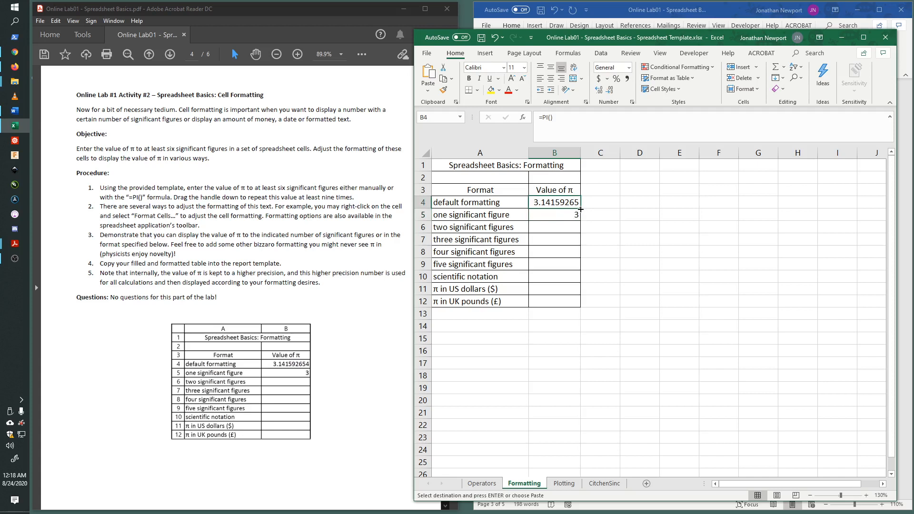
{"action": "left_click", "coordinate": [557, 216]}
{"action": "left_click", "coordinate": [557, 201]}
{"action": "key", "text": "Delete"}
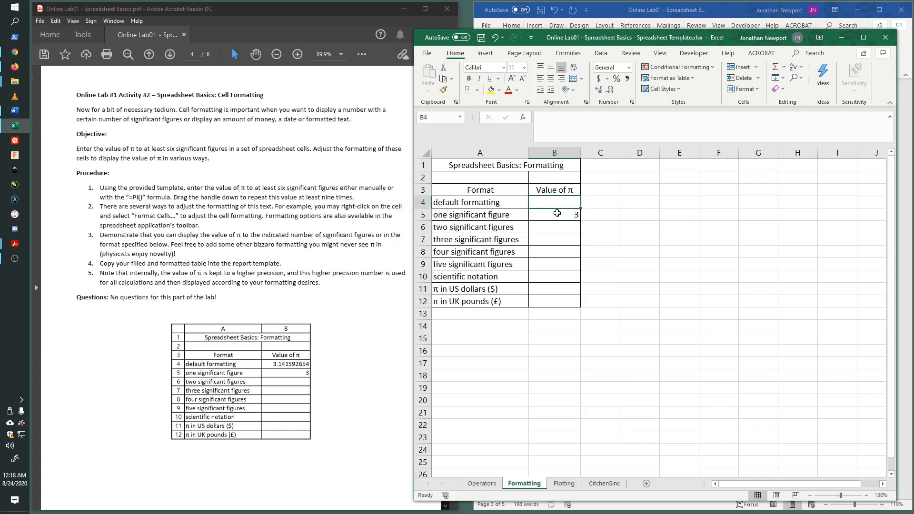
{"action": "left_click", "coordinate": [565, 216]}
{"action": "key", "text": "Delete"}
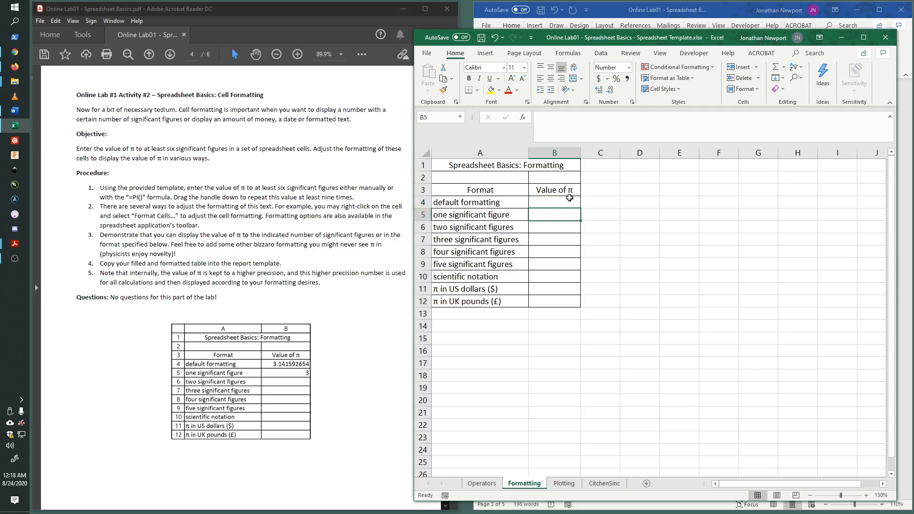
Step: Enter the formula =PI() in cell B4, the default formatting row
{"action": "left_click", "coordinate": [569, 202]}
{"action": "type", "text": "="}
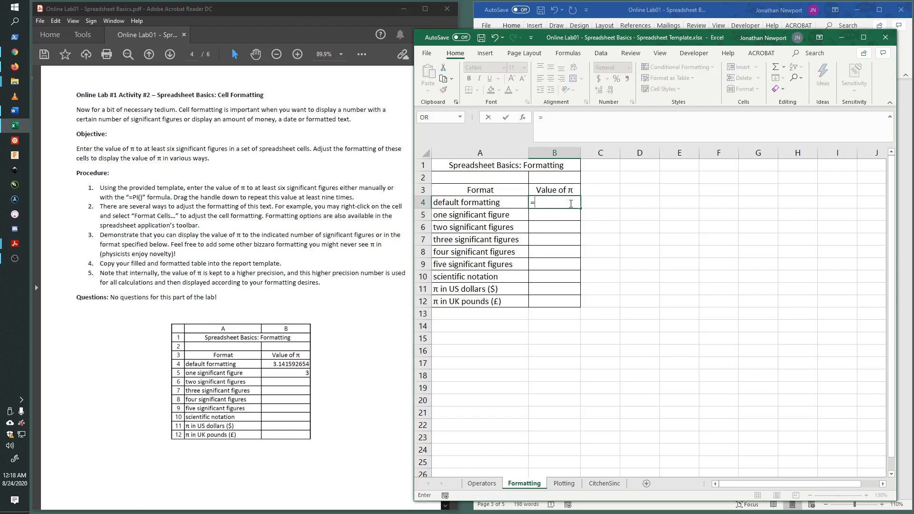
{"action": "left_click", "coordinate": [563, 115]}
{"action": "type", "text": "pi()"}
{"action": "key", "text": "ctrl+Return"}
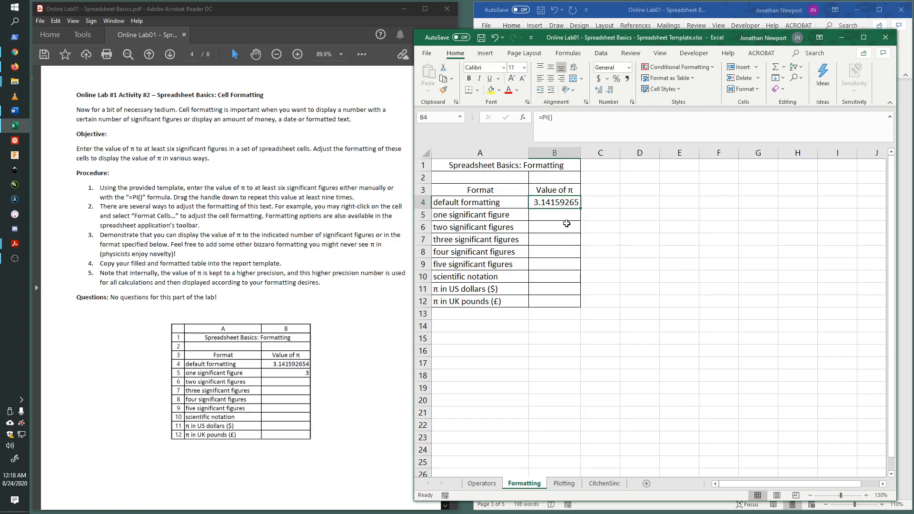
Step: Fill the π formula from cell B4 down through B12 so every format row holds the value
{"action": "left_click_drag", "start_coordinate": [581, 209], "coordinate": [579, 306]}
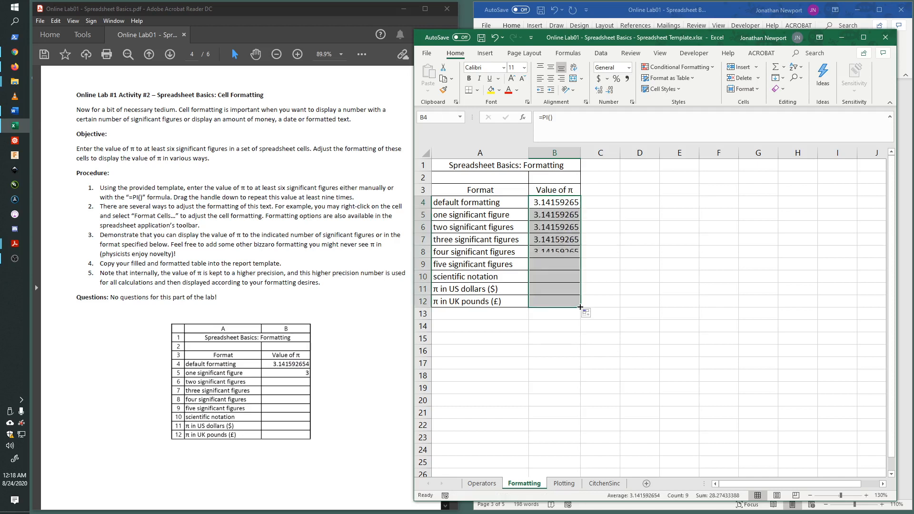
{"action": "key", "text": "ctrl+z"}
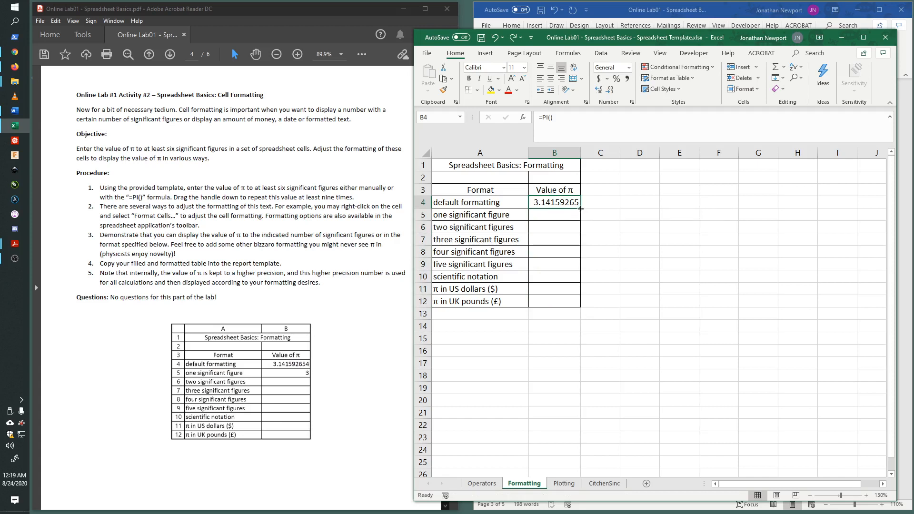
{"action": "left_click_drag", "start_coordinate": [581, 208], "coordinate": [580, 307]}
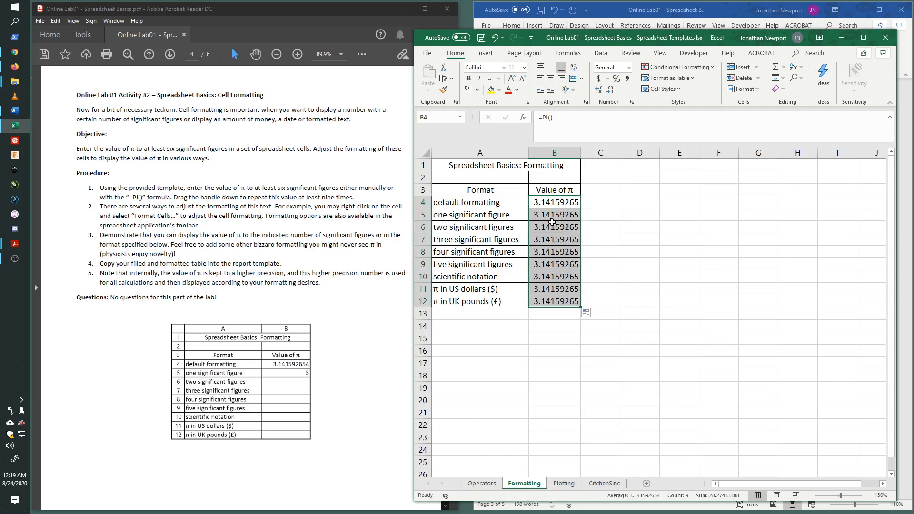
Step: Format cell B5, the one significant figure row, as Number with 0 decimal places
{"action": "left_click", "coordinate": [551, 218]}
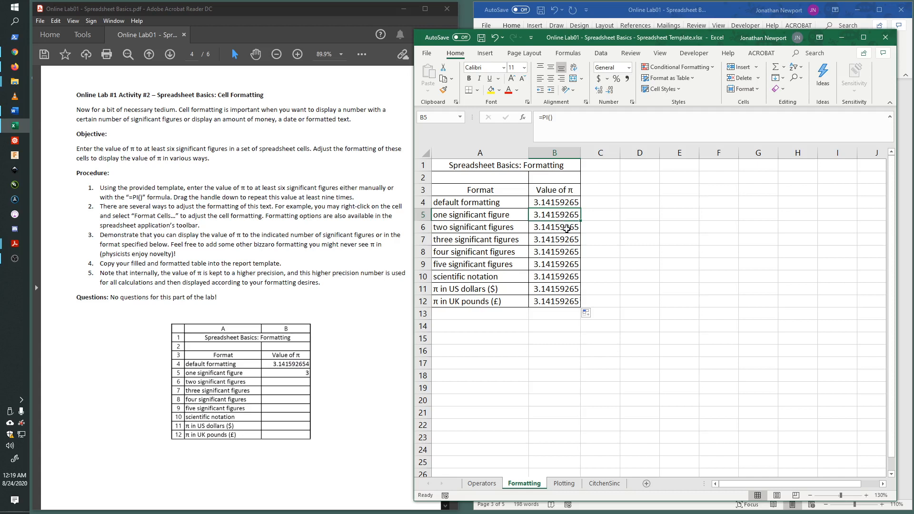
{"action": "key", "text": "Down"}
{"action": "left_click", "coordinate": [555, 214]}
{"action": "right_click", "coordinate": [556, 215]}
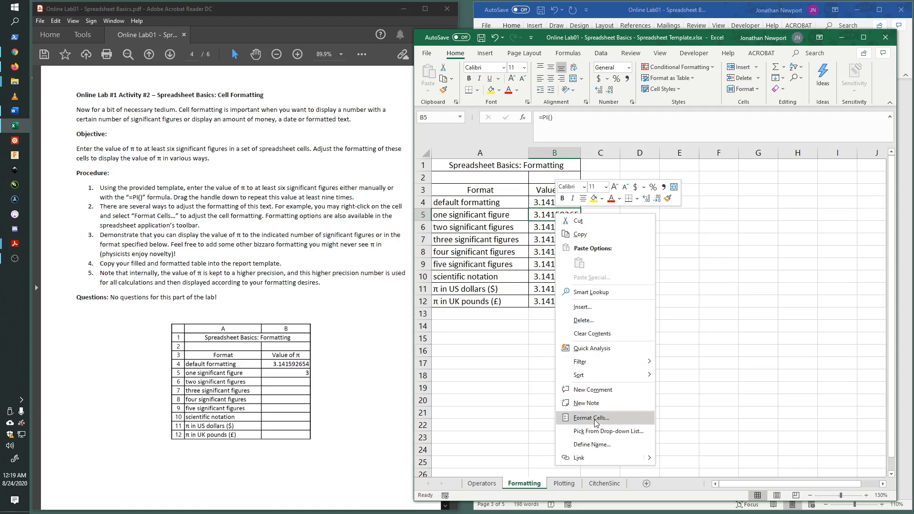
{"action": "left_click", "coordinate": [613, 418]}
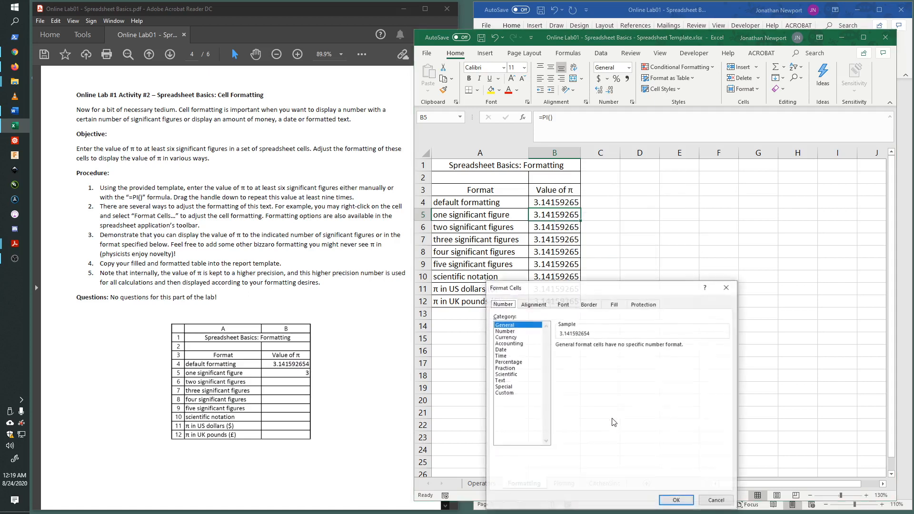
{"action": "left_click", "coordinate": [507, 331]}
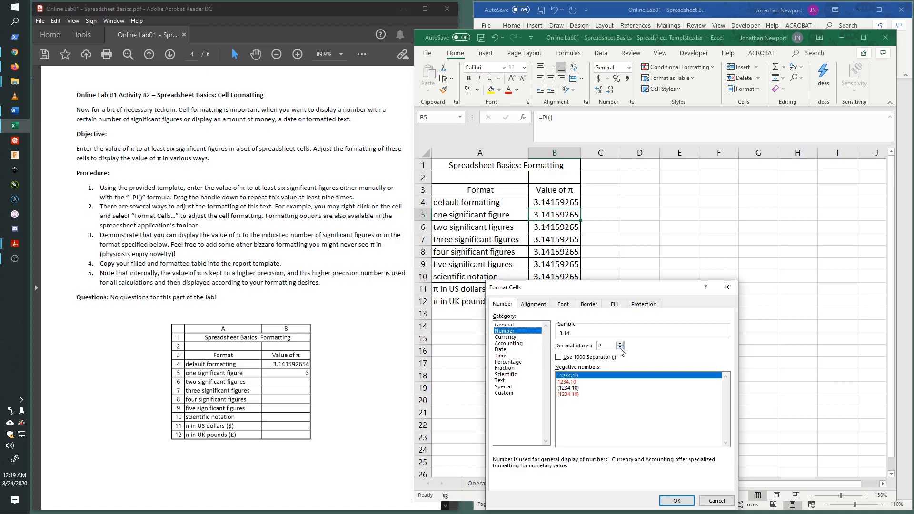
{"action": "left_click", "coordinate": [620, 348]}
{"action": "left_click", "coordinate": [687, 501]}
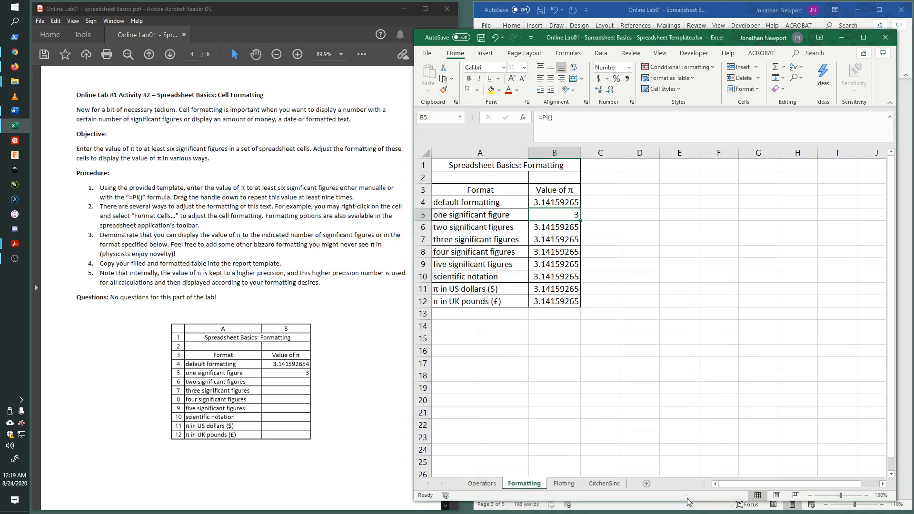
Step: Format cell B6, the two significant figures row, as Number with 1 decimal place
{"action": "left_click", "coordinate": [573, 227]}
{"action": "right_click", "coordinate": [571, 228]}
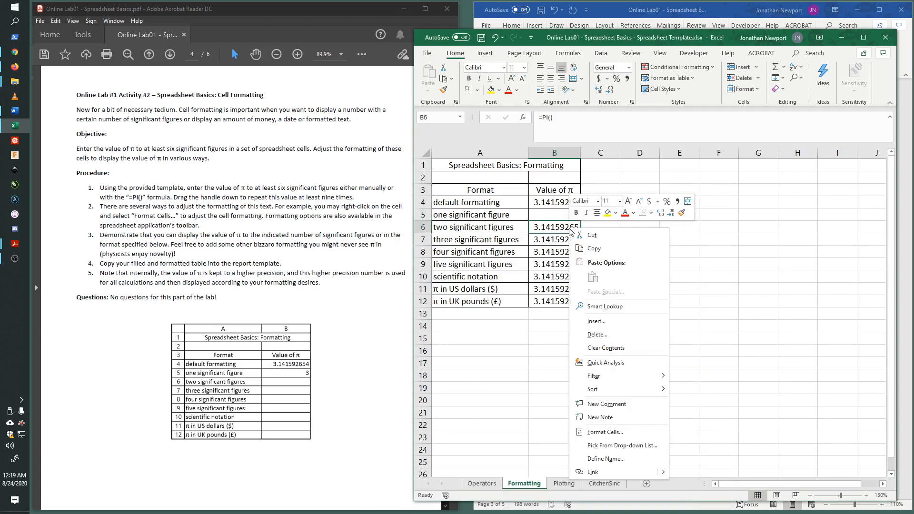
{"action": "left_click", "coordinate": [605, 432]}
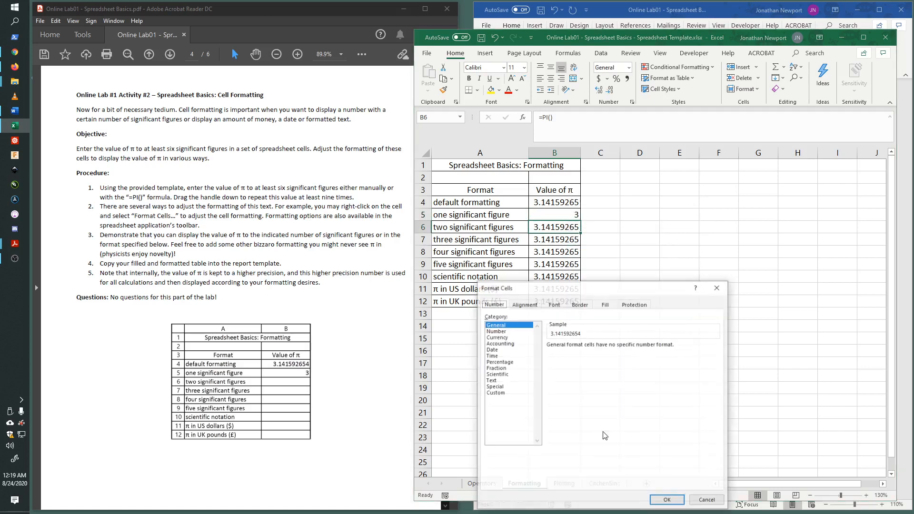
{"action": "left_click", "coordinate": [508, 331]}
{"action": "left_click", "coordinate": [611, 348]}
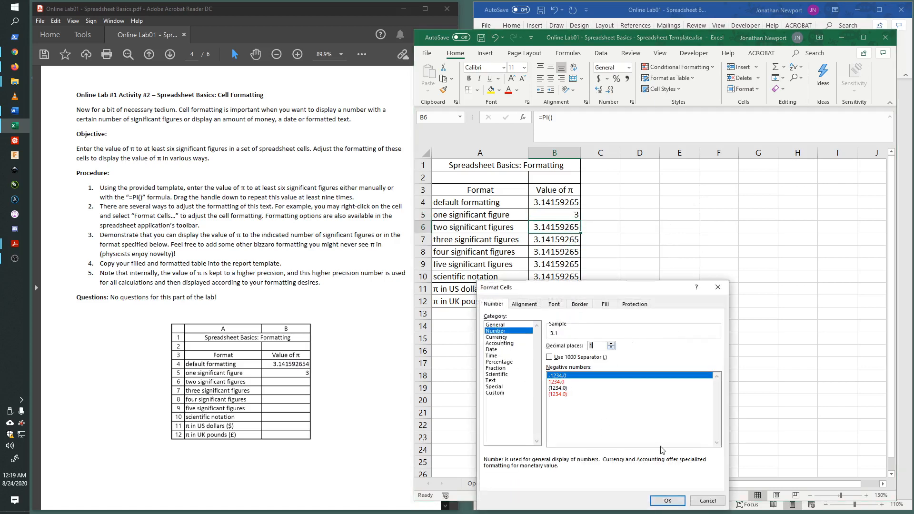
{"action": "left_click", "coordinate": [668, 501]}
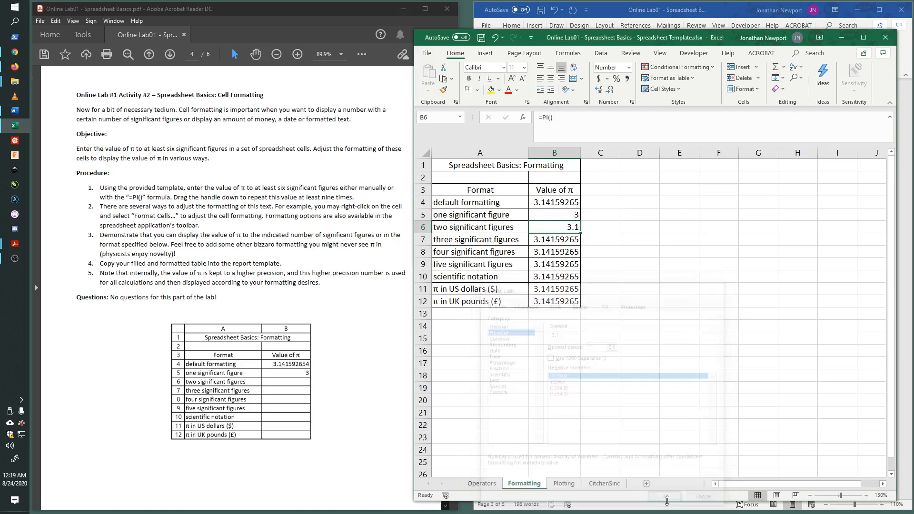
Step: Decrease the decimals of cell B7, the three significant figures row, until π shows as 3.14
{"action": "left_click", "coordinate": [566, 241]}
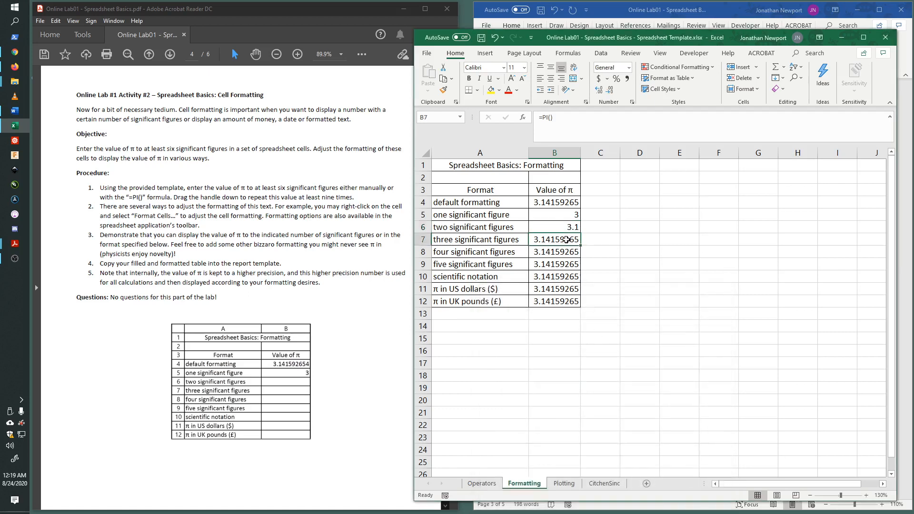
{"action": "right_click", "coordinate": [567, 243]}
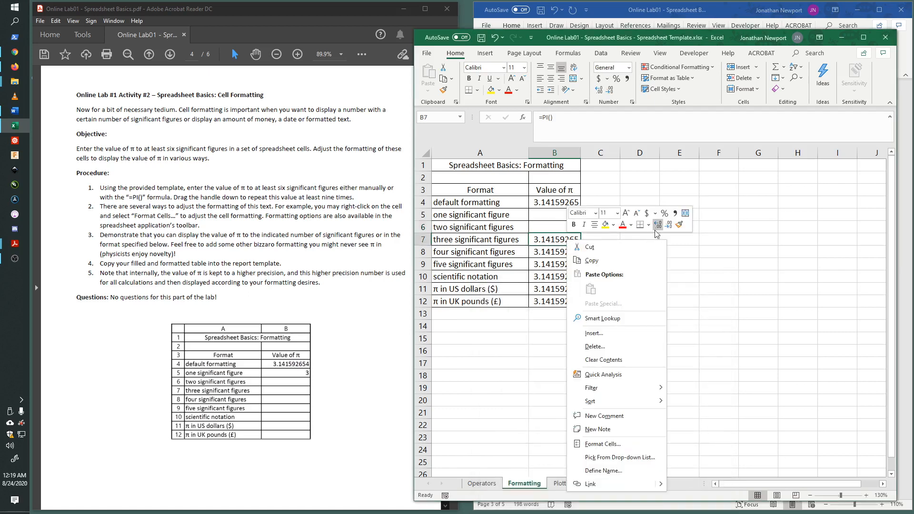
{"action": "left_click", "coordinate": [670, 224]}
{"action": "left_click", "coordinate": [669, 224]}
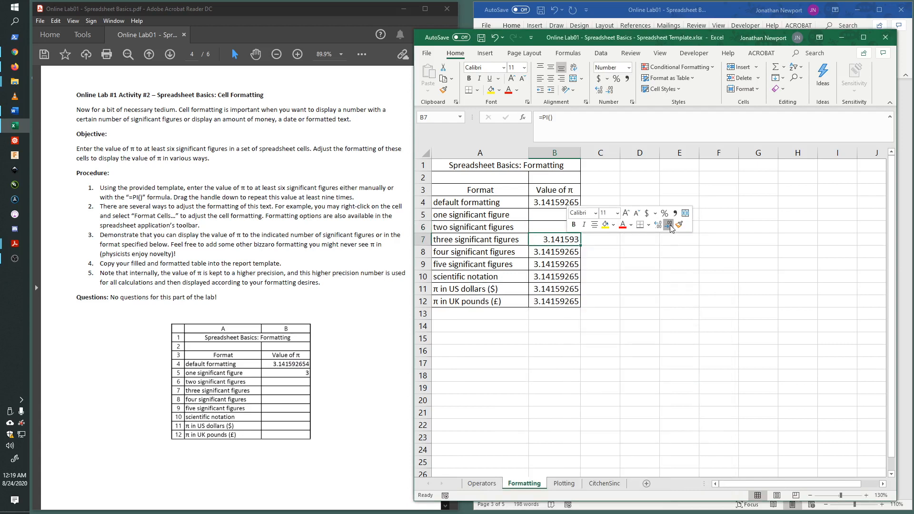
{"action": "left_click", "coordinate": [670, 224]}
{"action": "left_click", "coordinate": [670, 225]}
{"action": "left_click", "coordinate": [668, 225]}
{"action": "left_click", "coordinate": [668, 224]}
Step: Decrease the decimals of cell B8, the four significant figures row, until π shows as 3.142
{"action": "left_click", "coordinate": [574, 254]}
{"action": "right_click", "coordinate": [574, 255]}
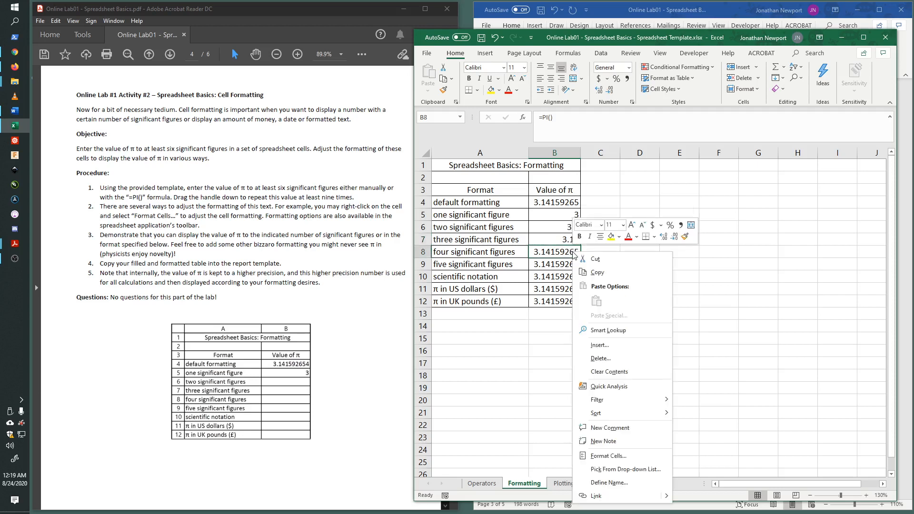
{"action": "left_click", "coordinate": [675, 237]}
{"action": "left_click", "coordinate": [675, 237]}
{"action": "left_click", "coordinate": [675, 237]}
{"action": "left_click", "coordinate": [675, 237]}
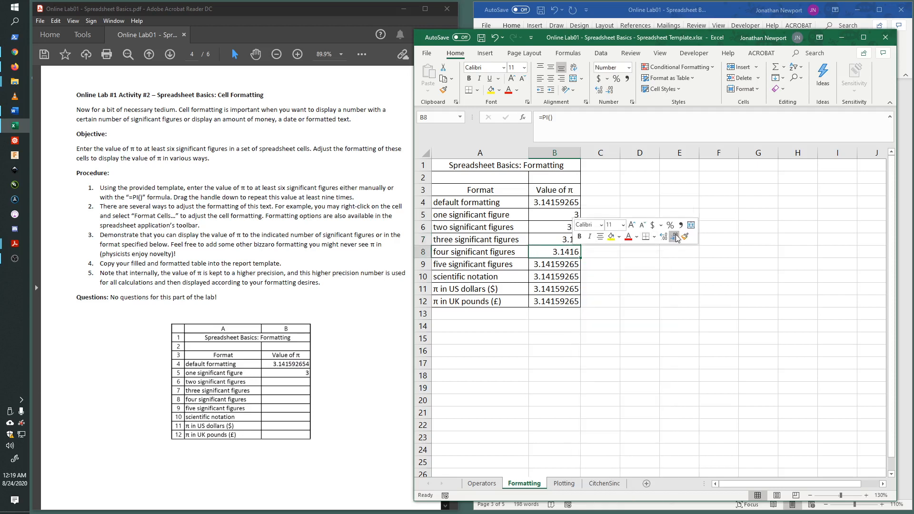
{"action": "left_click", "coordinate": [675, 237]}
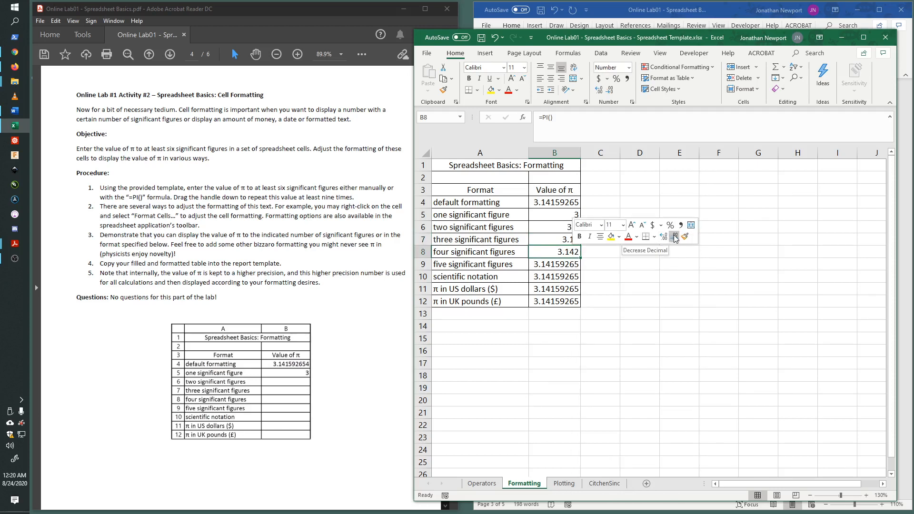
Step: Format cell B9, the five significant figures row, as Number with 4 decimal places
{"action": "left_click", "coordinate": [563, 265]}
{"action": "right_click", "coordinate": [565, 267]}
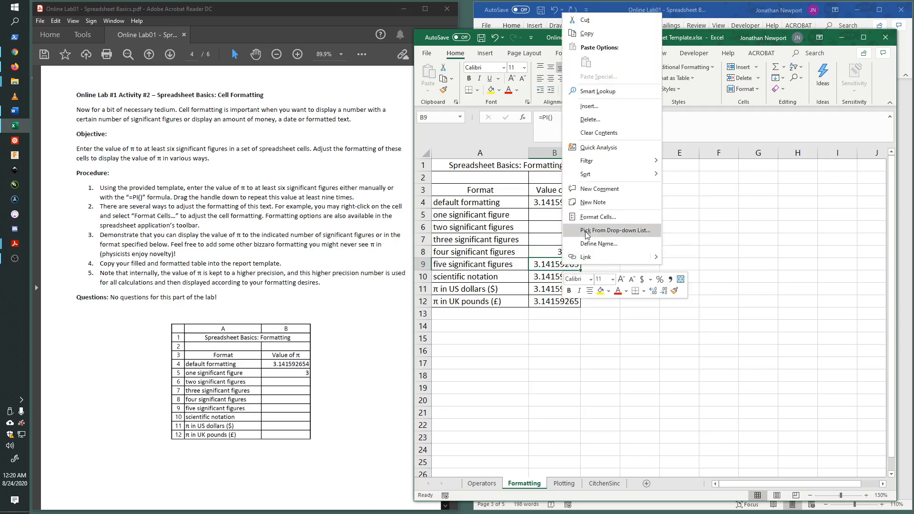
{"action": "left_click", "coordinate": [596, 218]}
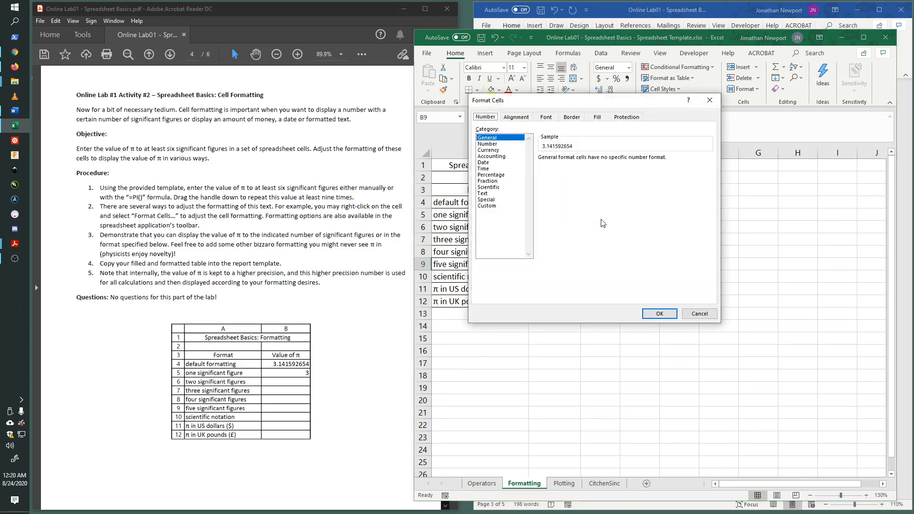
{"action": "left_click", "coordinate": [493, 144]}
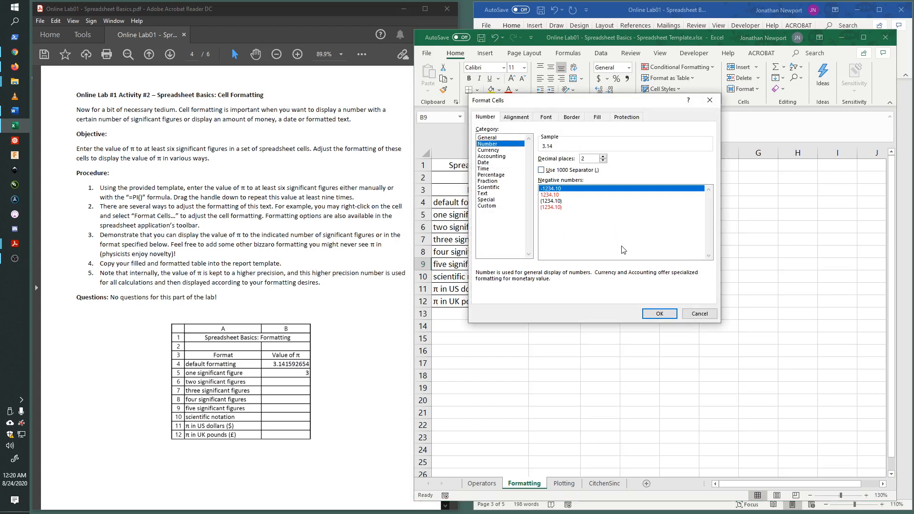
{"action": "left_click_drag", "start_coordinate": [602, 99], "coordinate": [737, 109]}
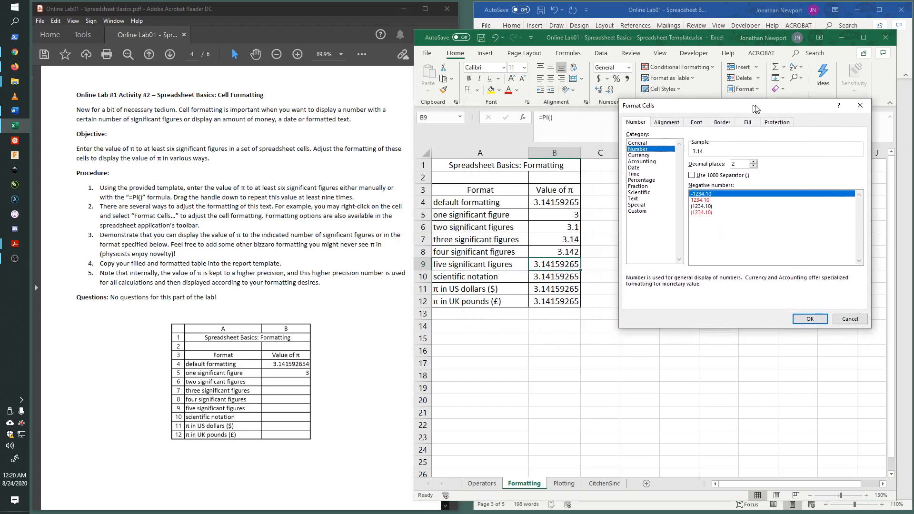
{"action": "left_click", "coordinate": [738, 166]}
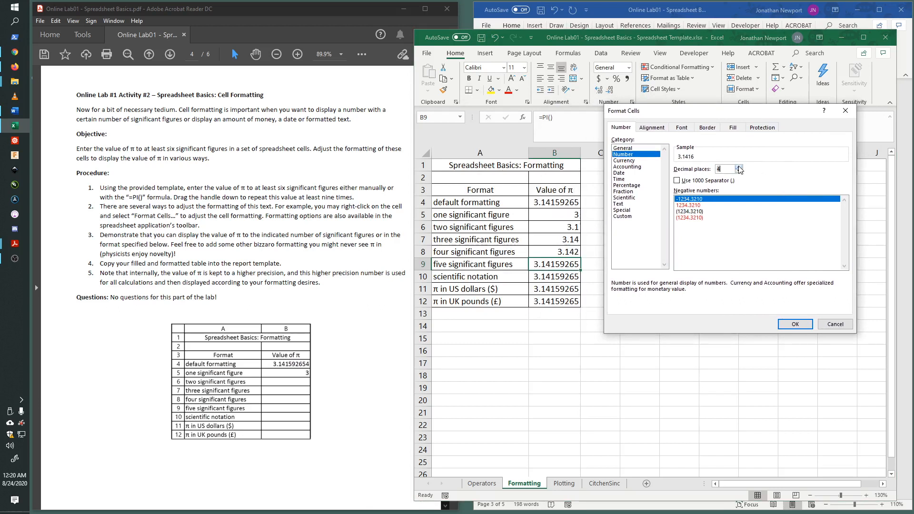
{"action": "left_click", "coordinate": [738, 167]}
{"action": "left_click", "coordinate": [796, 325]}
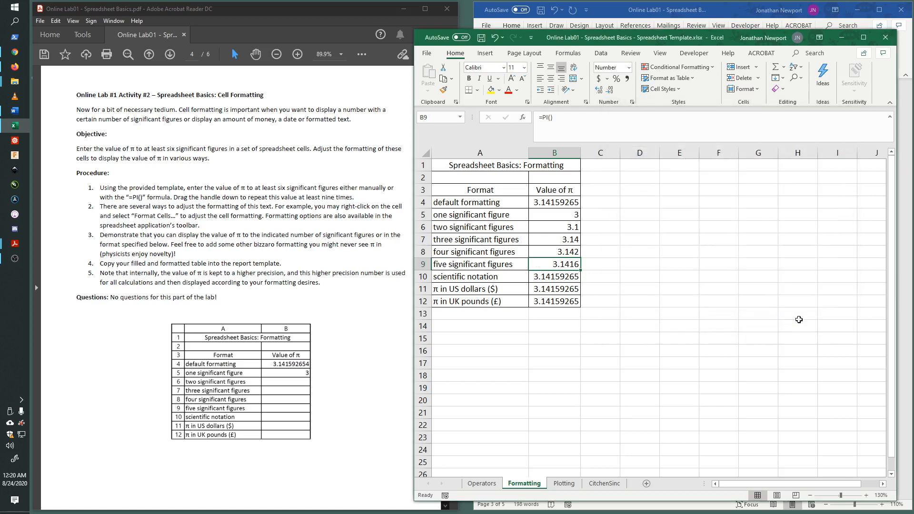
Step: Format cell B10, the scientific notation row, as Scientific with 6 decimal places
{"action": "left_click", "coordinate": [557, 279]}
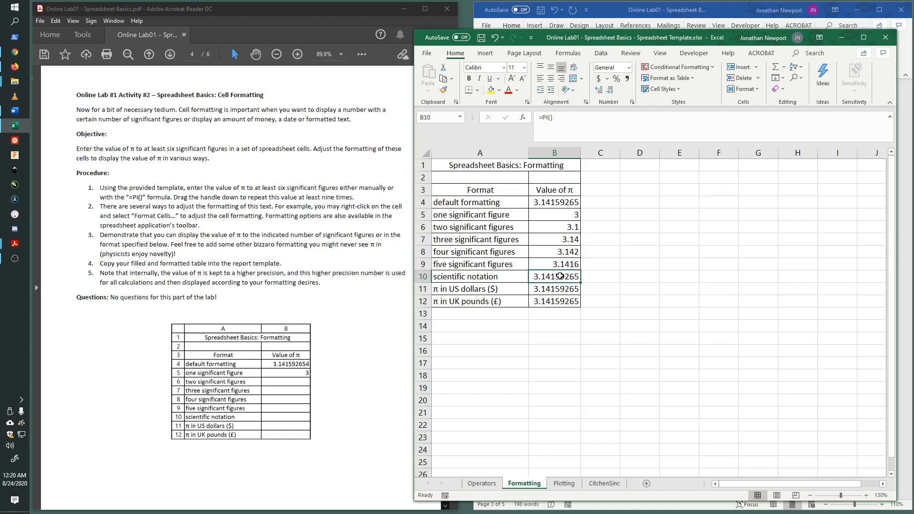
{"action": "right_click", "coordinate": [561, 277]}
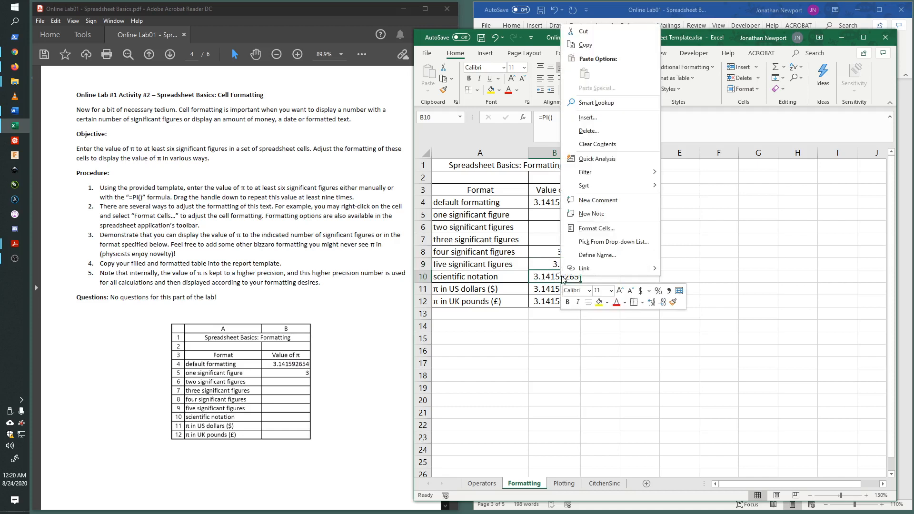
{"action": "left_click", "coordinate": [602, 232]}
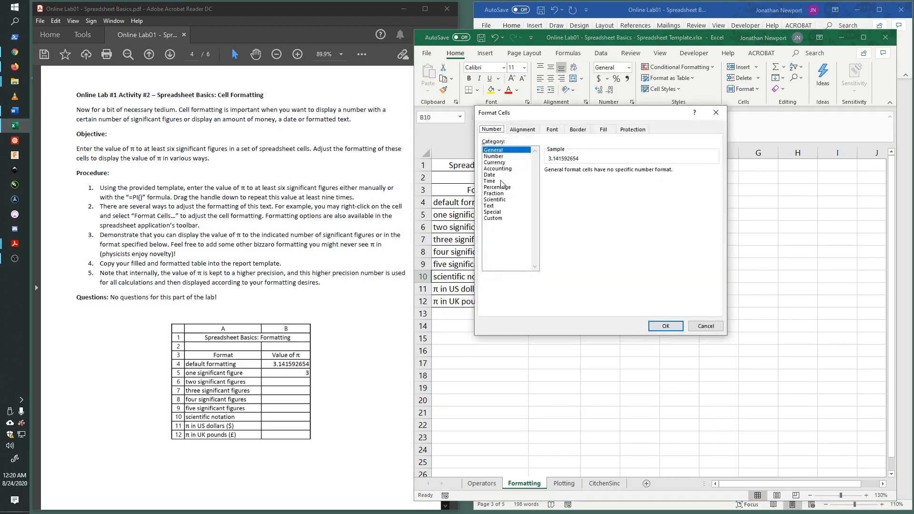
{"action": "left_click", "coordinate": [502, 201]}
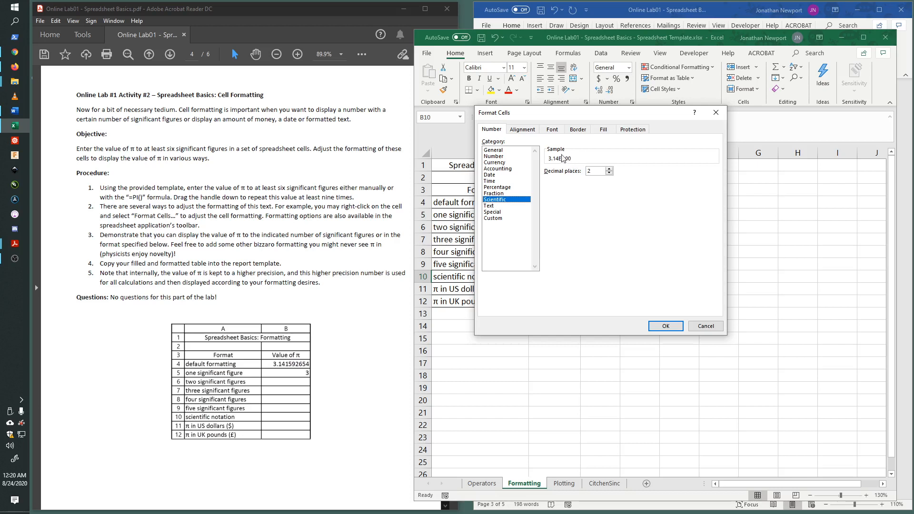
{"action": "left_click", "coordinate": [609, 168]}
{"action": "left_click", "coordinate": [609, 168]}
{"action": "left_click", "coordinate": [609, 169]}
{"action": "left_click", "coordinate": [609, 169]}
{"action": "left_click", "coordinate": [667, 327]}
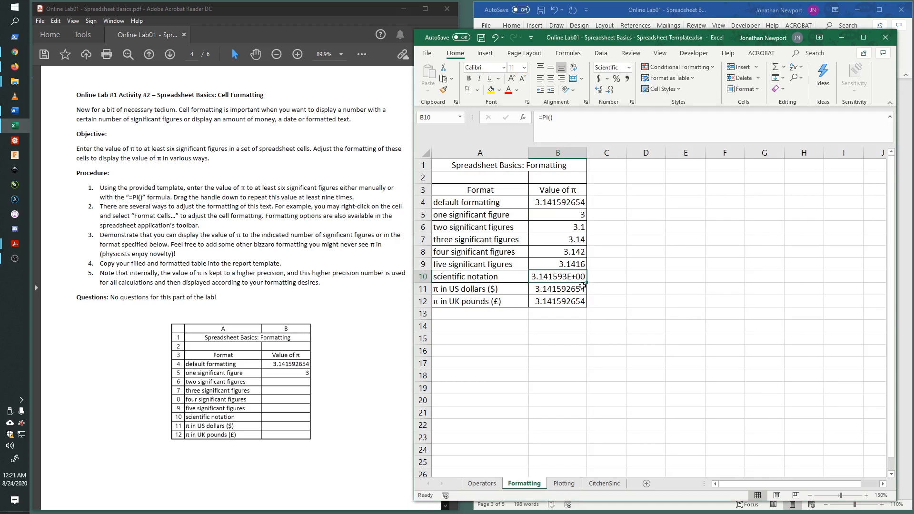
Step: Format cell B11, the US dollars row, as Currency with the $ symbol and 2 decimal places
{"action": "left_click", "coordinate": [556, 290]}
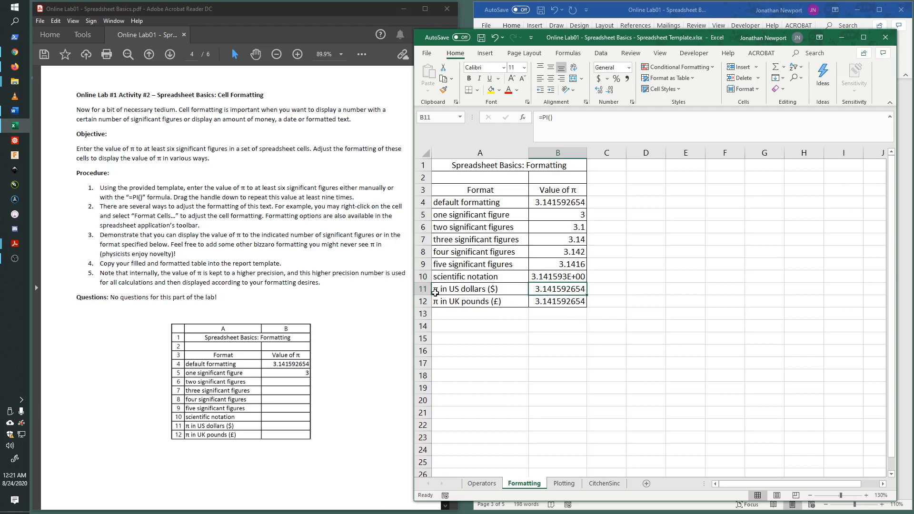
{"action": "right_click", "coordinate": [564, 289]}
{"action": "left_click", "coordinate": [573, 256]}
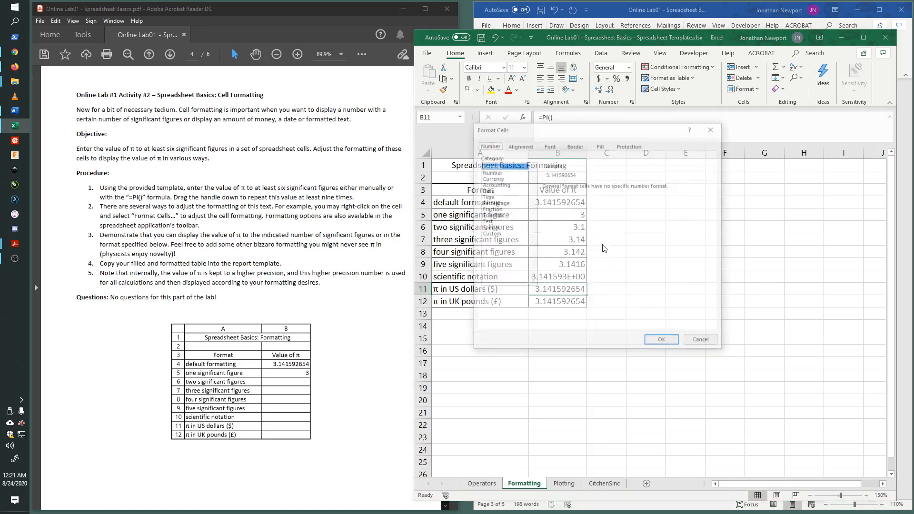
{"action": "left_click", "coordinate": [498, 178]}
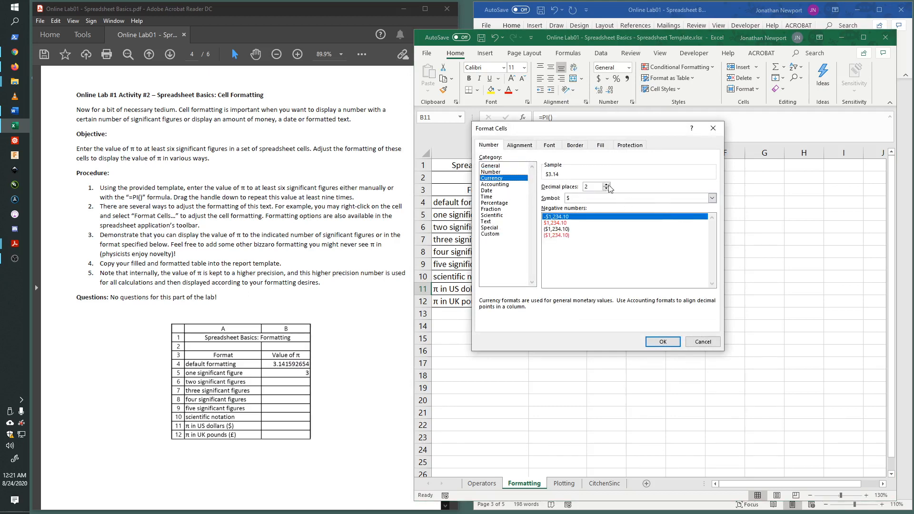
{"action": "left_click", "coordinate": [663, 342]}
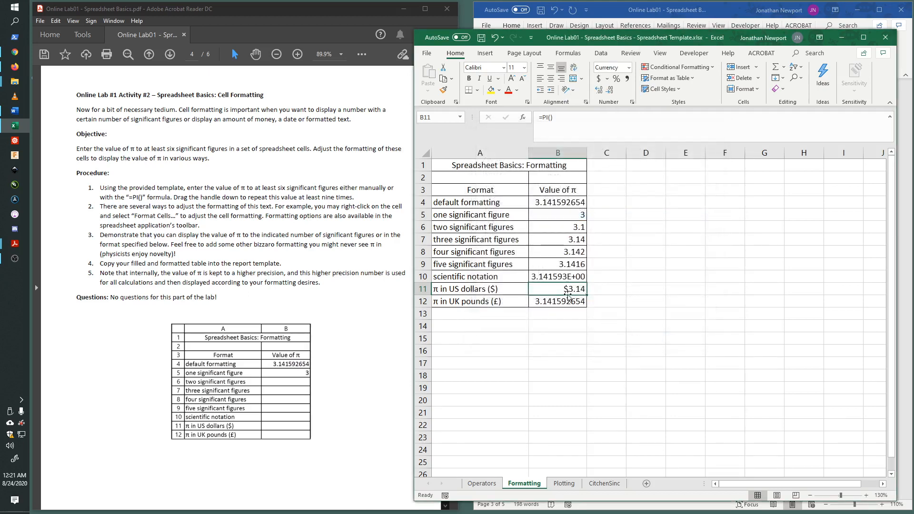
Step: Format cell B12, the UK pounds row, as Currency with the £ English (United Kingdom) symbol and 2 decimal places
{"action": "right_click", "coordinate": [545, 307]}
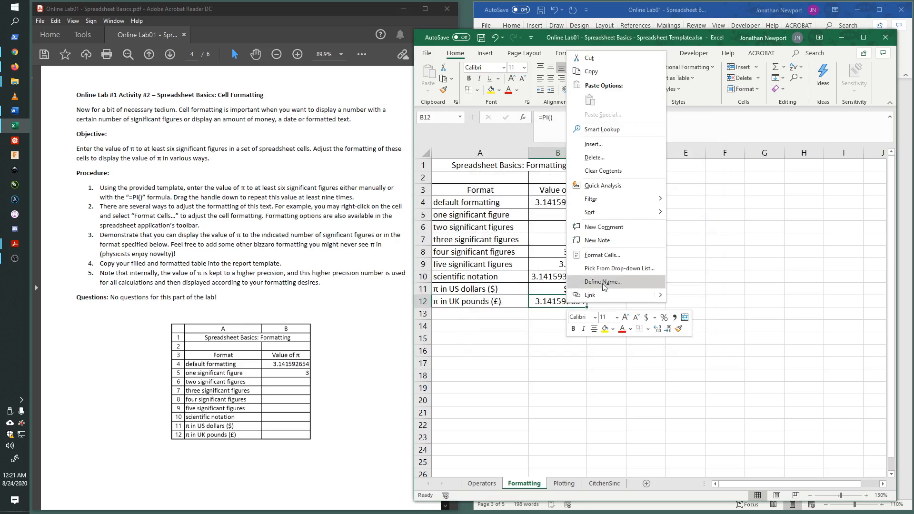
{"action": "left_click", "coordinate": [614, 256]}
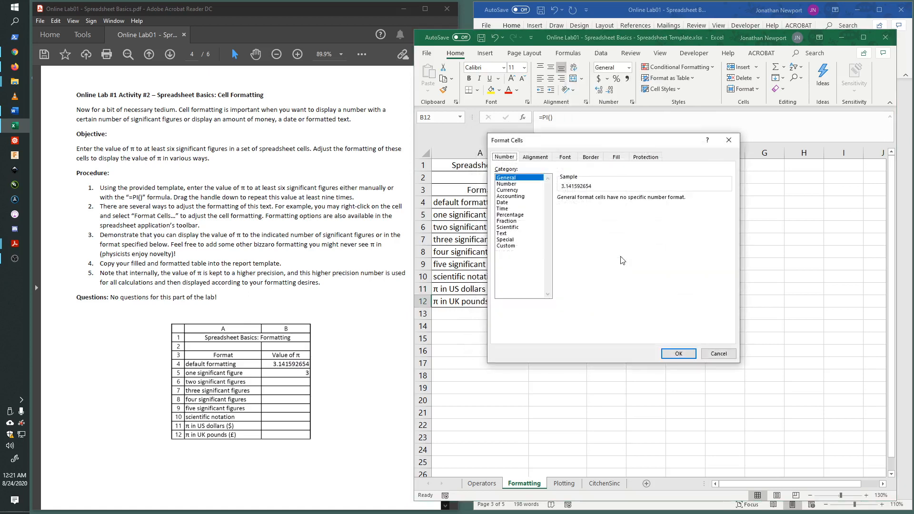
{"action": "left_click", "coordinate": [510, 192]}
{"action": "left_click", "coordinate": [727, 210]}
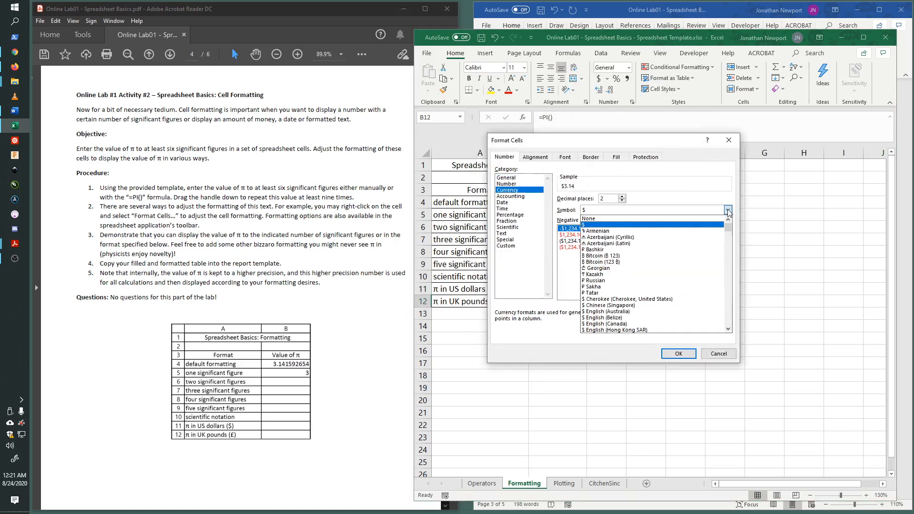
{"action": "scroll", "coordinate": [691, 281], "scroll_direction": "down", "scroll_amount": 4}
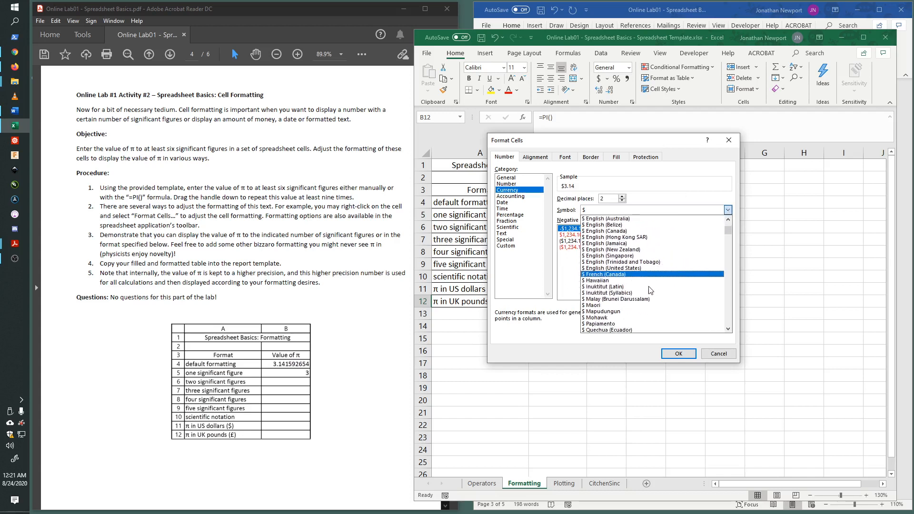
{"action": "scroll", "coordinate": [652, 295], "scroll_direction": "down", "scroll_amount": 5}
{"action": "scroll", "coordinate": [652, 295], "scroll_direction": "down", "scroll_amount": 4}
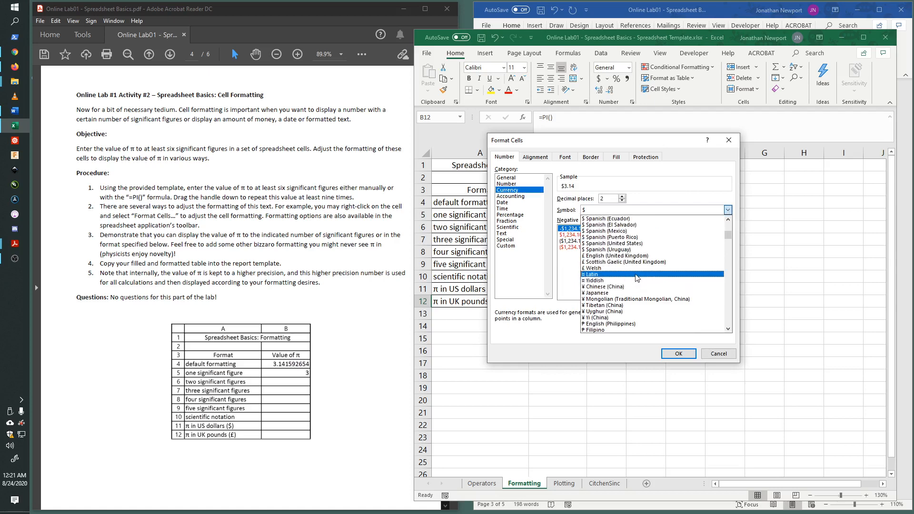
{"action": "left_click", "coordinate": [604, 256]}
{"action": "left_click", "coordinate": [678, 353]}
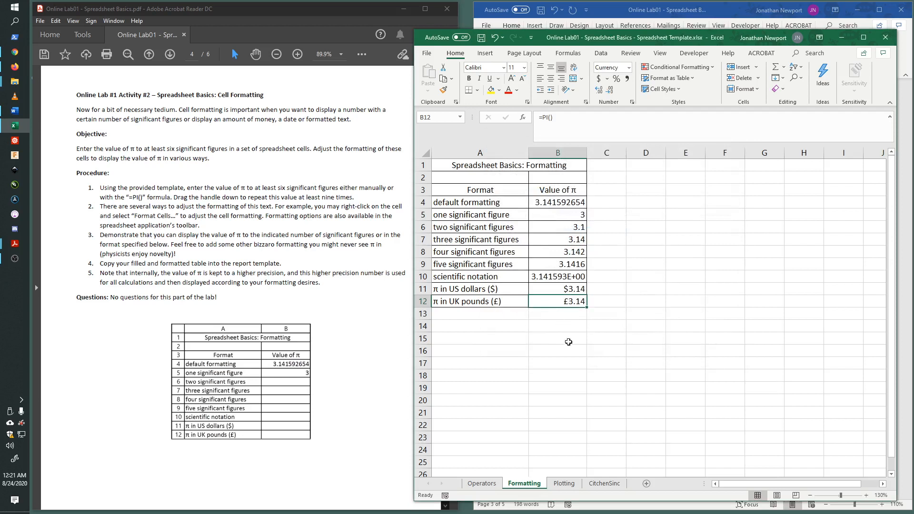
{"action": "left_click", "coordinate": [606, 300]}
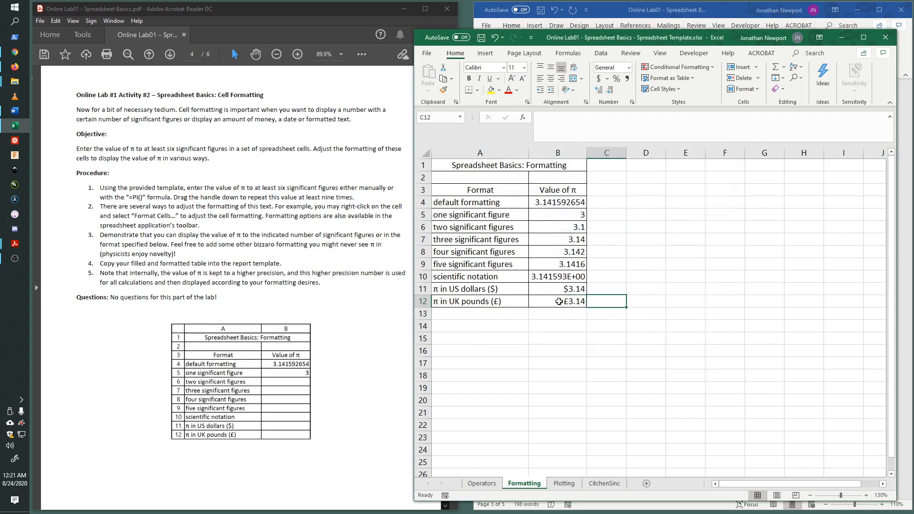
Step: Copy the π table A1:B12 and paste it as a picture over the red Activity #2 placeholder text in the Word report
{"action": "left_click_drag", "start_coordinate": [564, 301], "coordinate": [469, 167]}
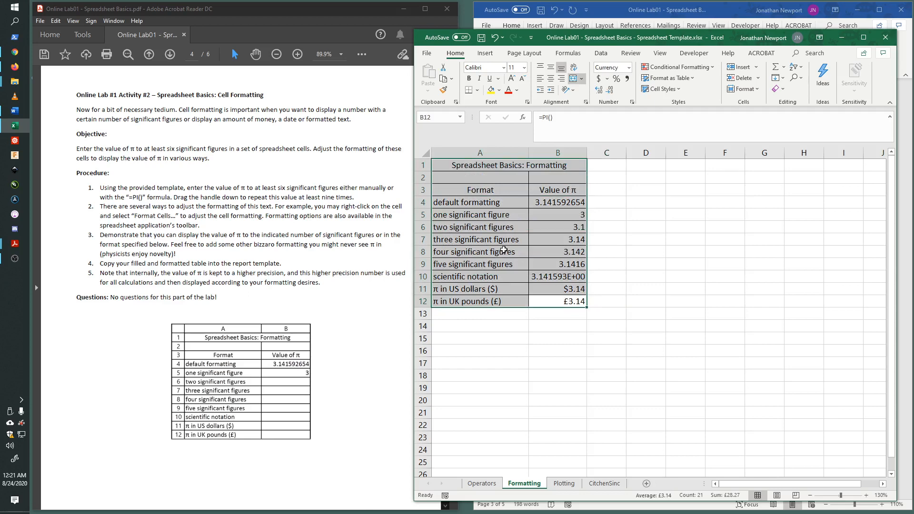
{"action": "key", "text": "ctrl+c"}
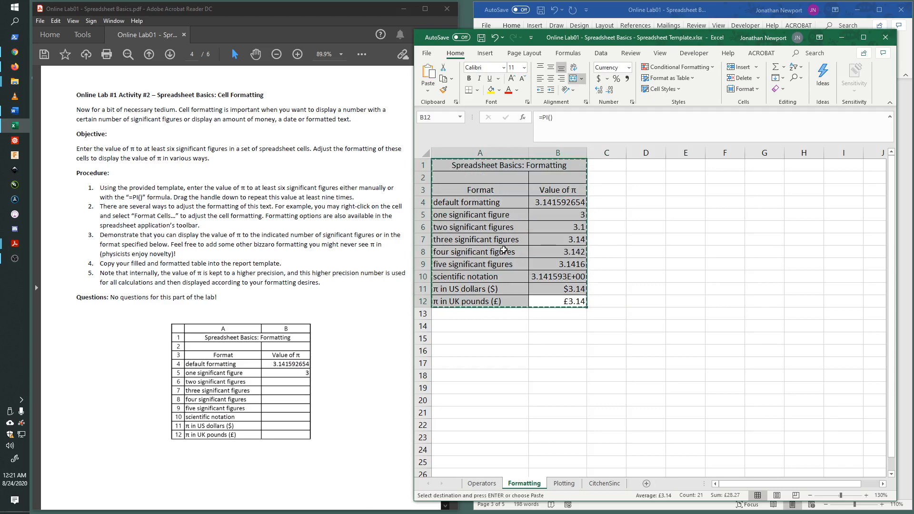
{"action": "left_click", "coordinate": [620, 13]}
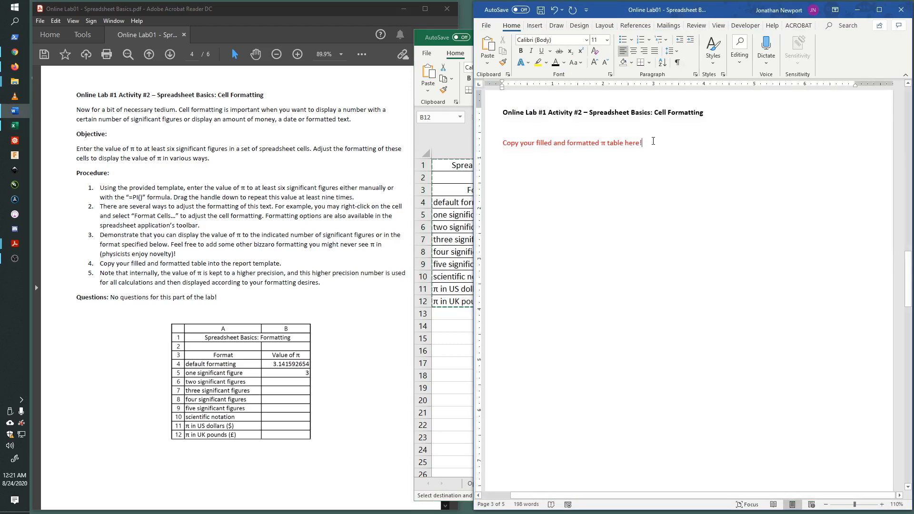
{"action": "left_click_drag", "start_coordinate": [653, 142], "coordinate": [504, 143]}
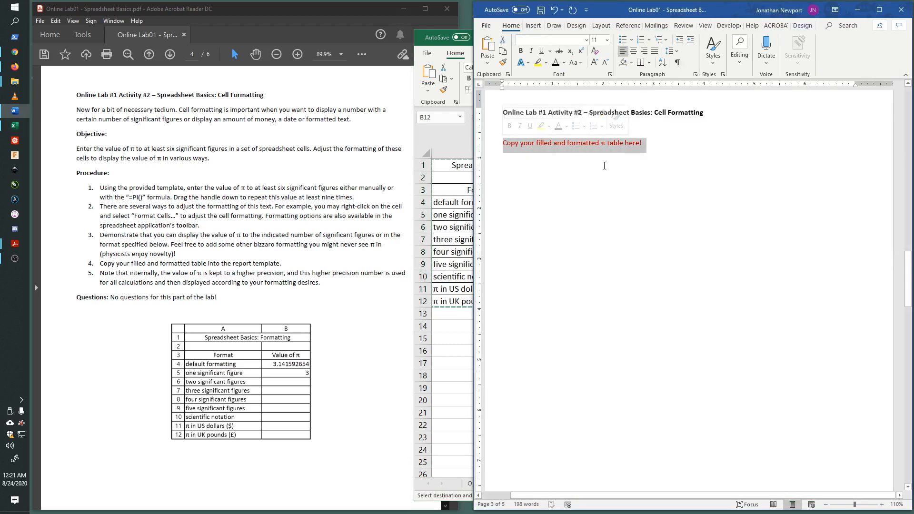
{"action": "right_click", "coordinate": [565, 145]}
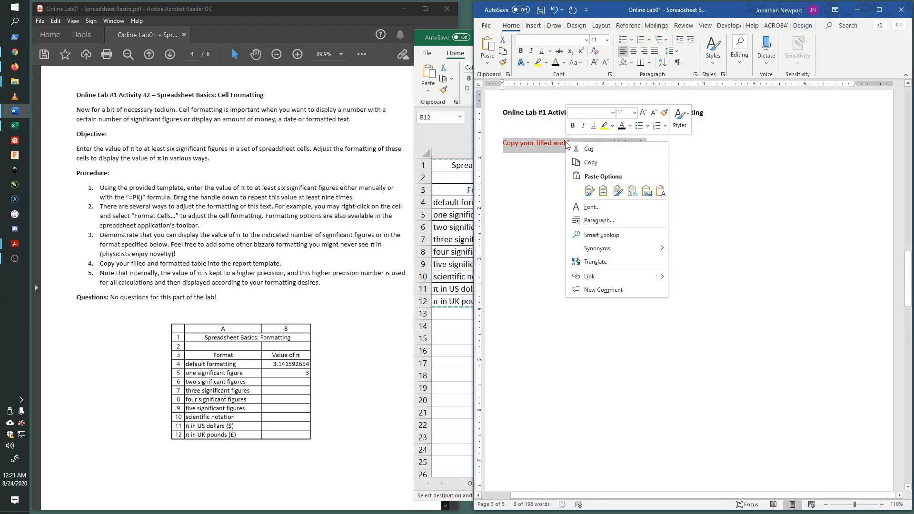
{"action": "left_click", "coordinate": [647, 191]}
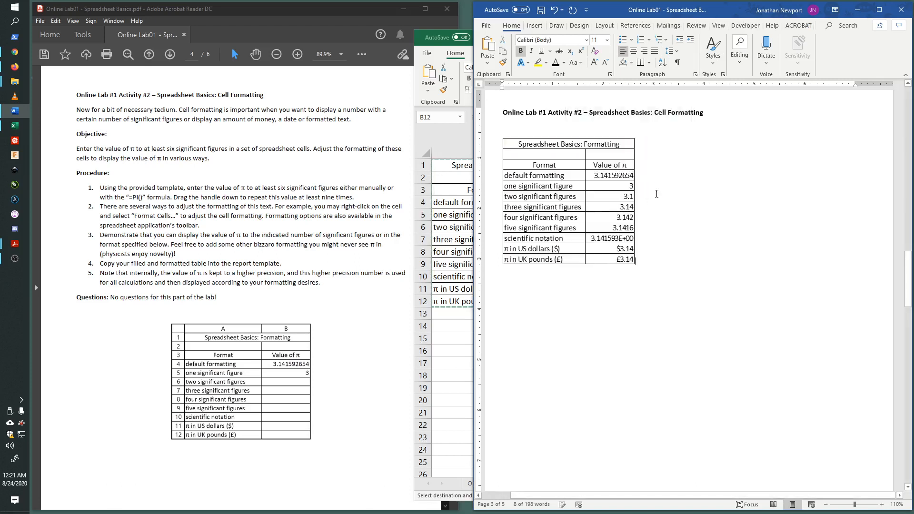
{"action": "left_click", "coordinate": [736, 206]}
Step: Go to the Activity #3 section in the Word report and to the Activity #3 instructions in the lab PDF
{"action": "scroll", "coordinate": [709, 278], "scroll_direction": "down", "scroll_amount": 10}
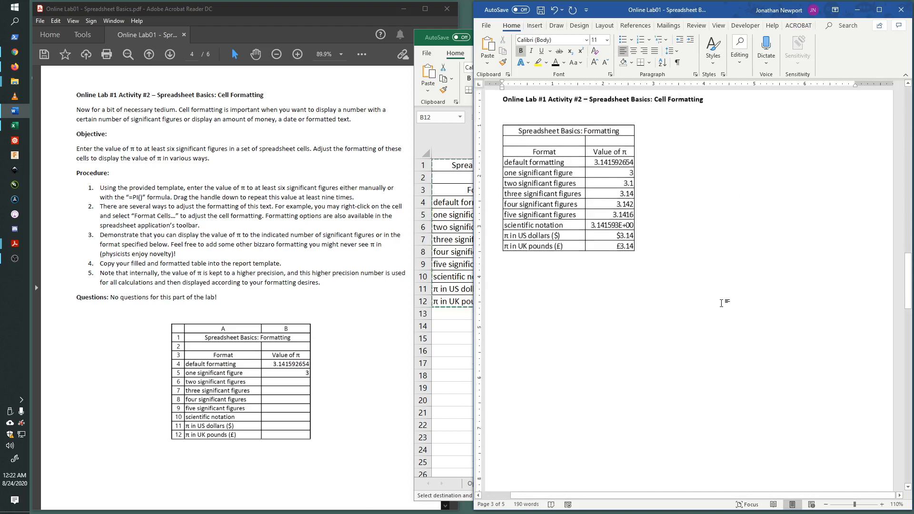
{"action": "scroll", "coordinate": [721, 347], "scroll_direction": "down", "scroll_amount": 8}
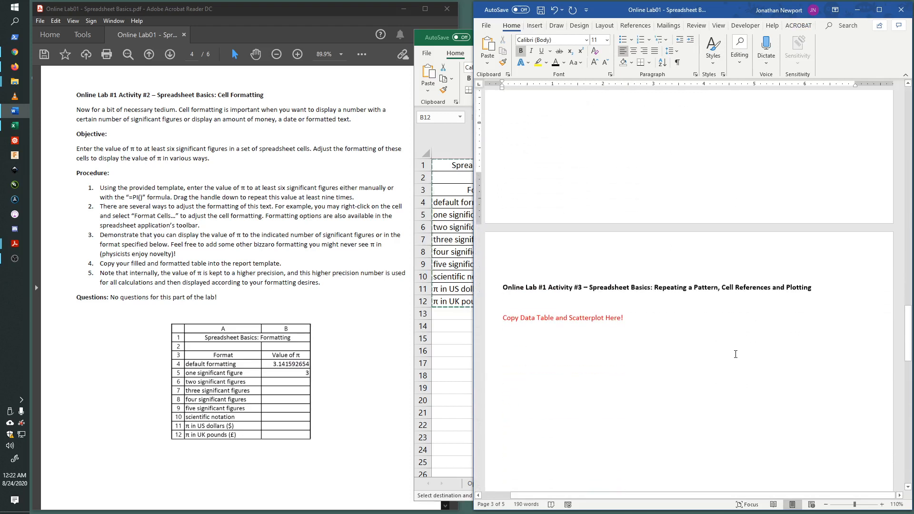
{"action": "scroll", "coordinate": [733, 357], "scroll_direction": "down", "scroll_amount": 1}
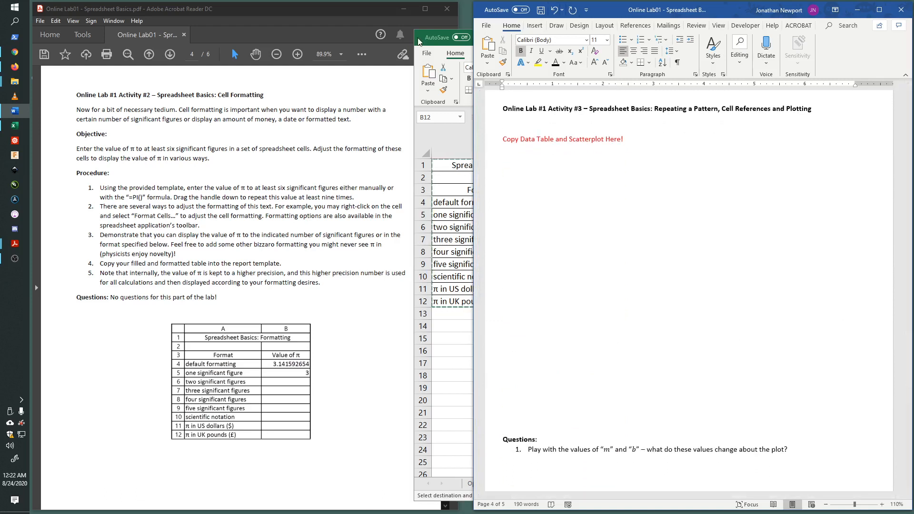
{"action": "left_click", "coordinate": [280, 10]}
{"action": "left_click_drag", "start_coordinate": [447, 299], "coordinate": [448, 378]}
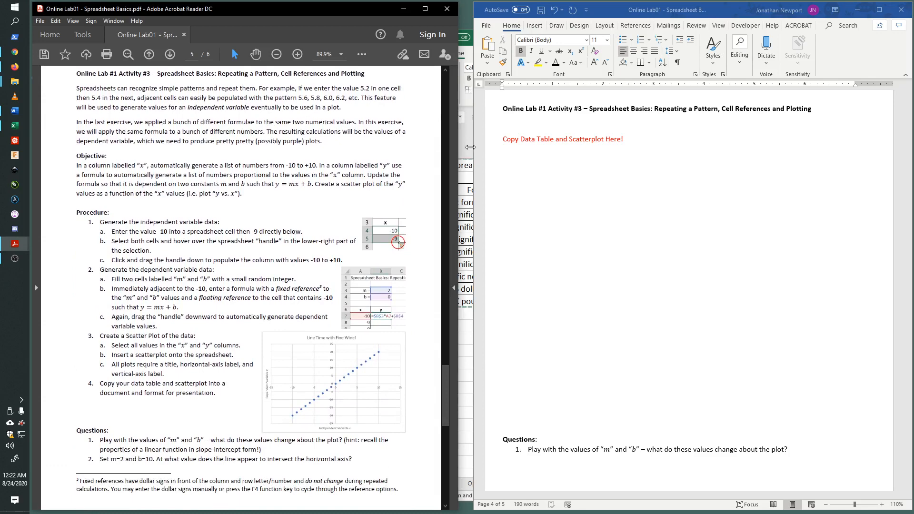
Step: Switch back to the Excel workbook, move its window over the lab PDF, and make it wider and taller
{"action": "left_click", "coordinate": [469, 145]}
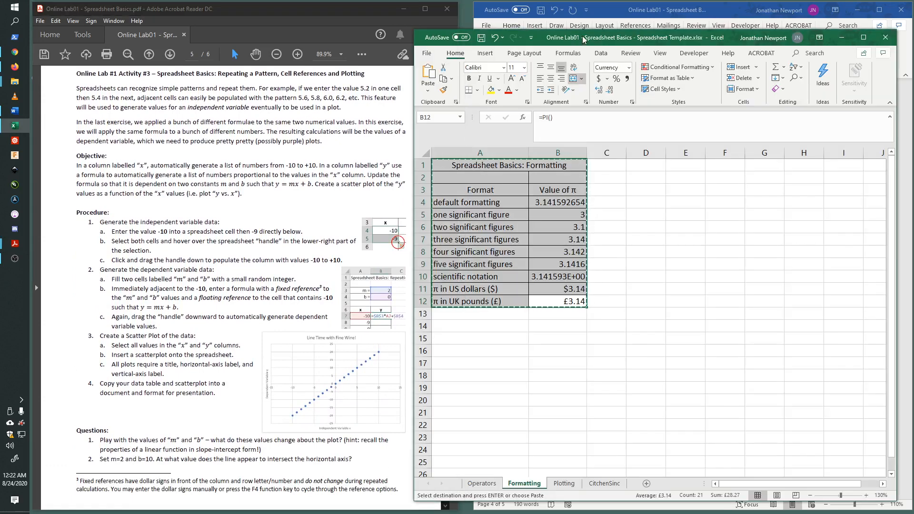
{"action": "left_click_drag", "start_coordinate": [583, 39], "coordinate": [405, 13]}
{"action": "left_click_drag", "start_coordinate": [721, 274], "coordinate": [833, 274]}
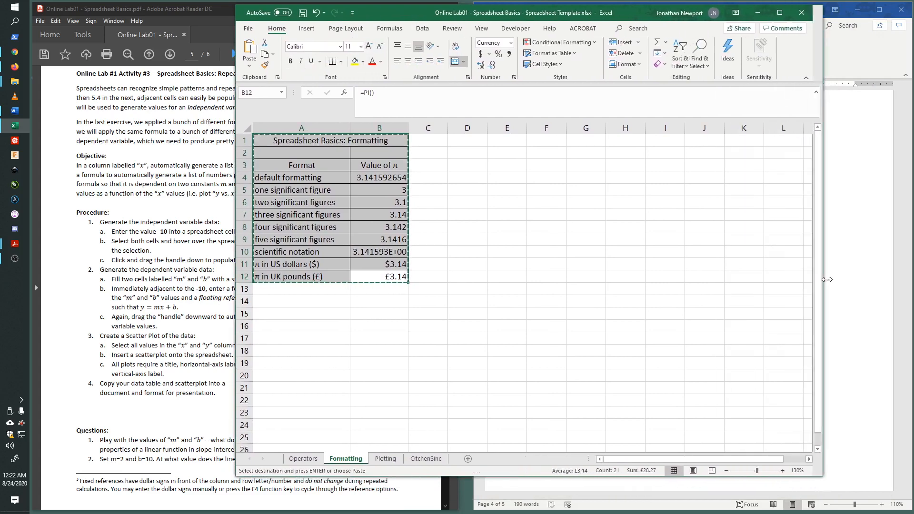
{"action": "left_click_drag", "start_coordinate": [493, 477], "coordinate": [493, 500]}
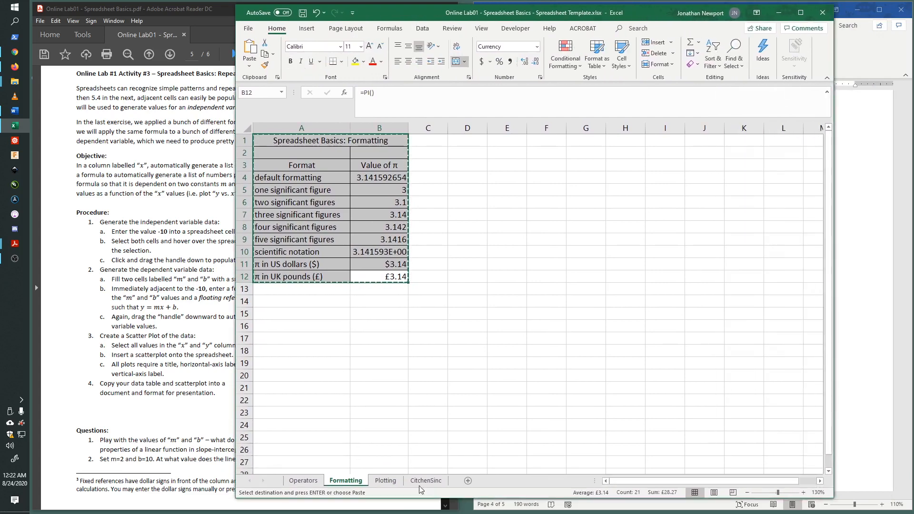
Step: Open the Plotting sheet, adjust the window's upper edge, and set the sheet zoom to 130%
{"action": "left_click", "coordinate": [385, 481]}
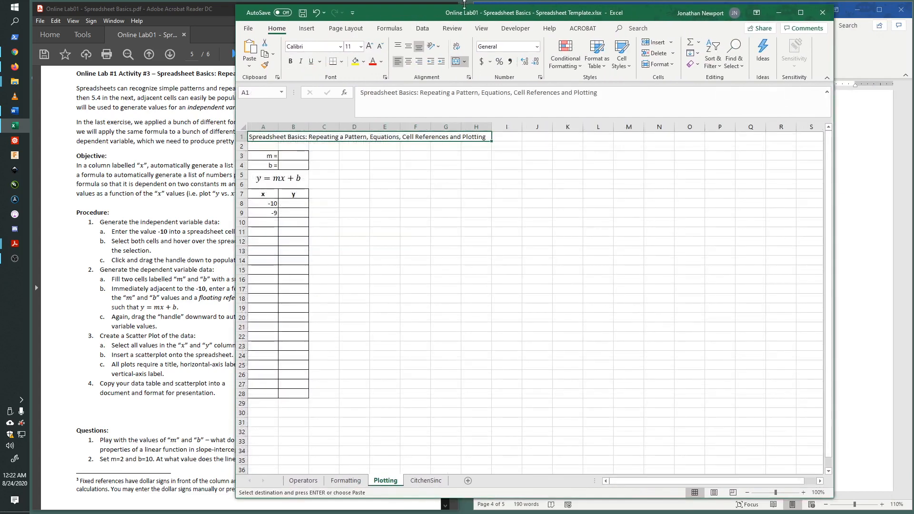
{"action": "left_click_drag", "start_coordinate": [466, 4], "coordinate": [467, 11]}
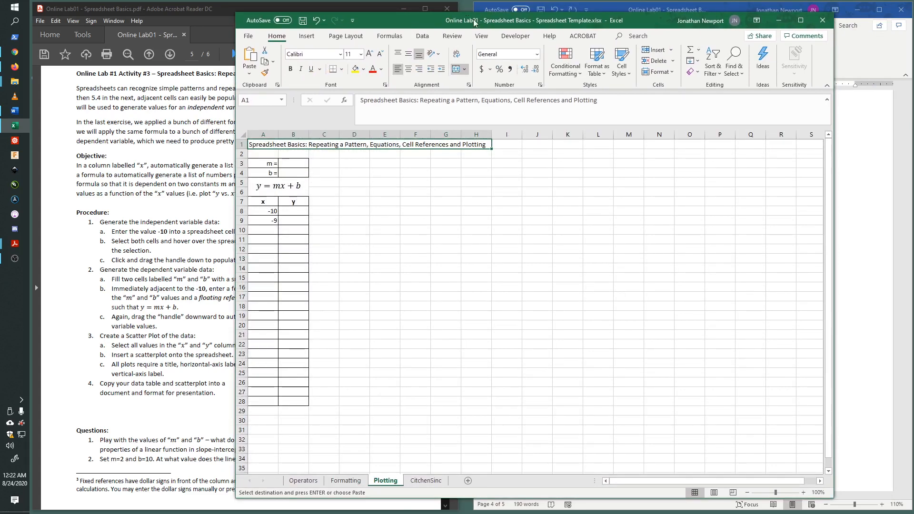
{"action": "left_click", "coordinate": [803, 493]}
{"action": "left_click", "coordinate": [804, 493]}
{"action": "left_click", "coordinate": [804, 493]}
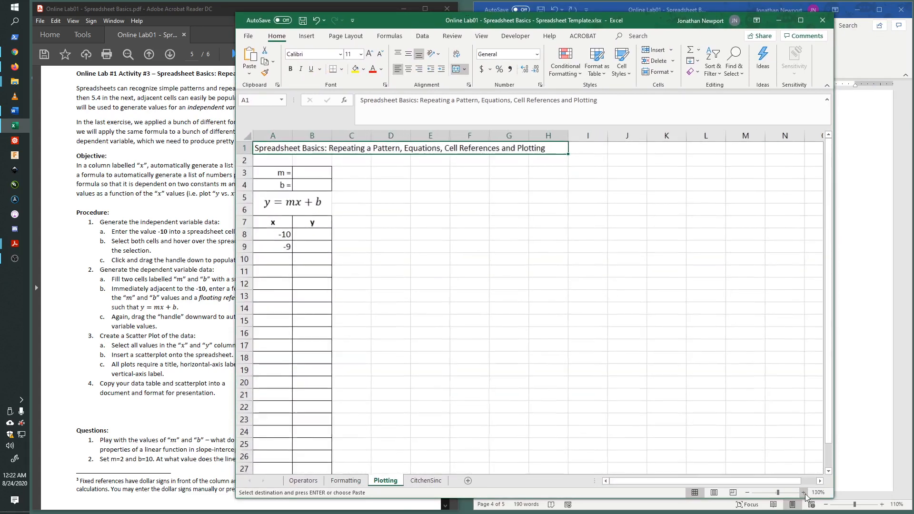
Step: Enter 3 for m in cell B3 and 5 for b in cell B4
{"action": "left_click", "coordinate": [307, 174]}
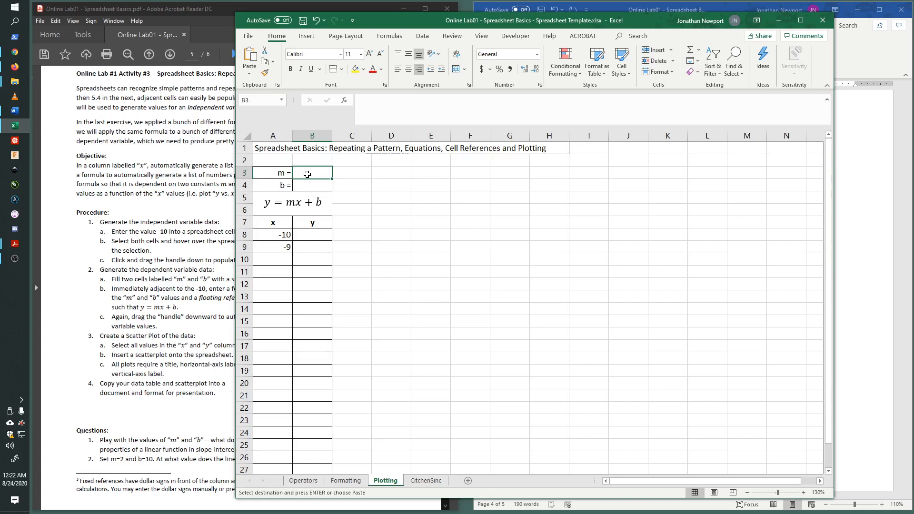
{"action": "type", "text": "3"}
{"action": "key", "text": "Return"}
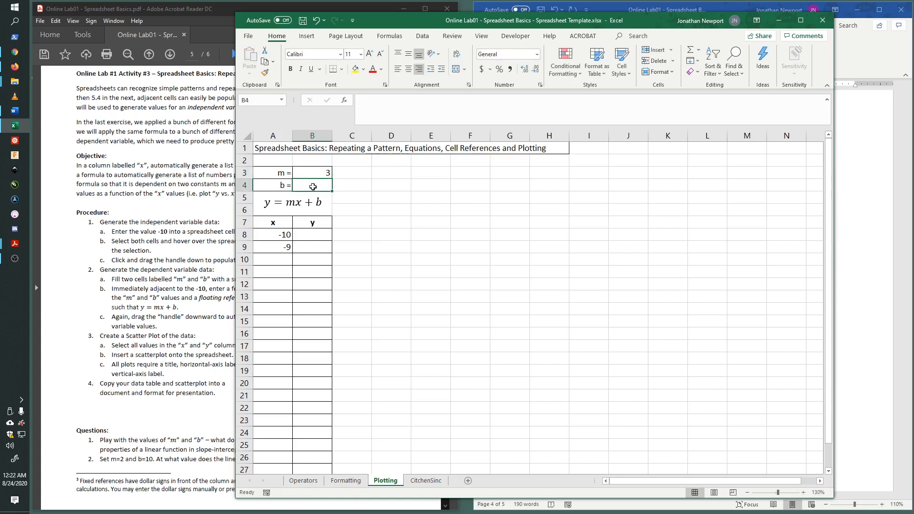
{"action": "type", "text": "5"}
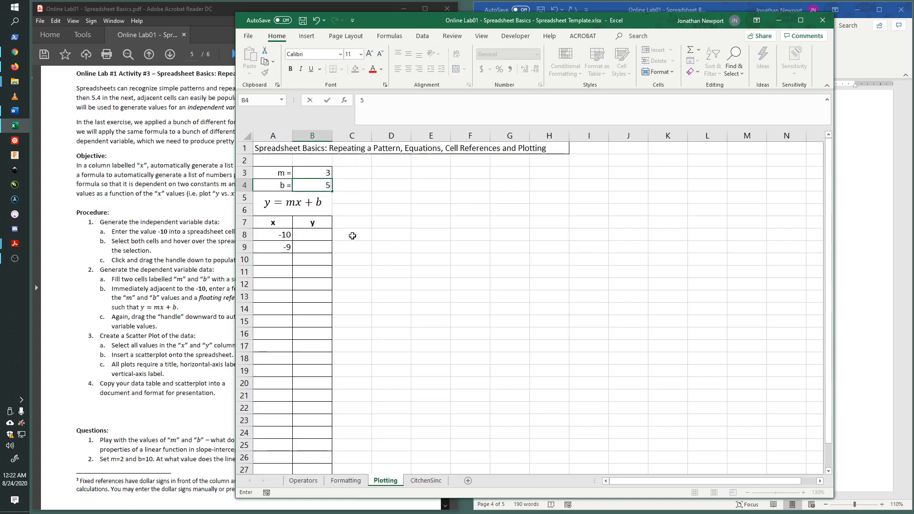
{"action": "key", "text": "Return"}
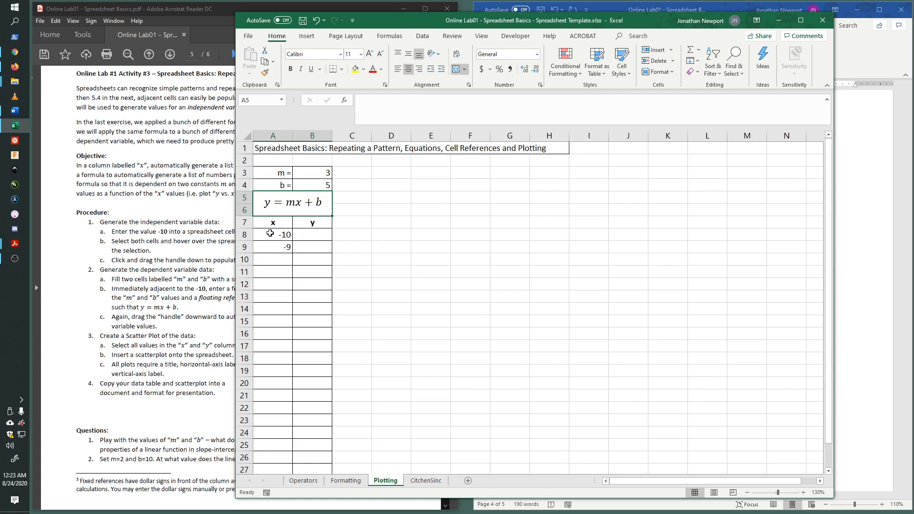
Step: Extend the x pattern from A8:A9 down the column to A28 so it runs from -10 to 10
{"action": "left_click_drag", "start_coordinate": [271, 235], "coordinate": [274, 247]}
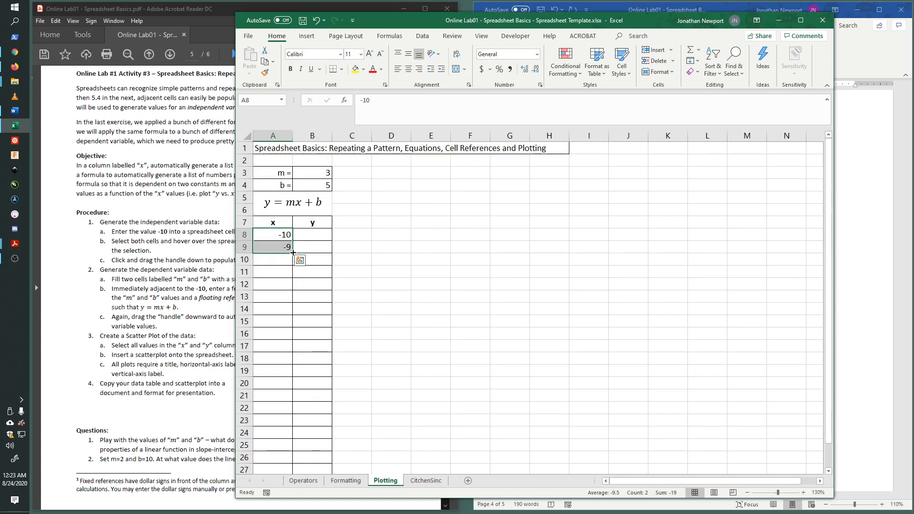
{"action": "left_click_drag", "start_coordinate": [292, 251], "coordinate": [288, 449]}
{"action": "scroll", "coordinate": [271, 303], "scroll_direction": "up", "scroll_amount": 1}
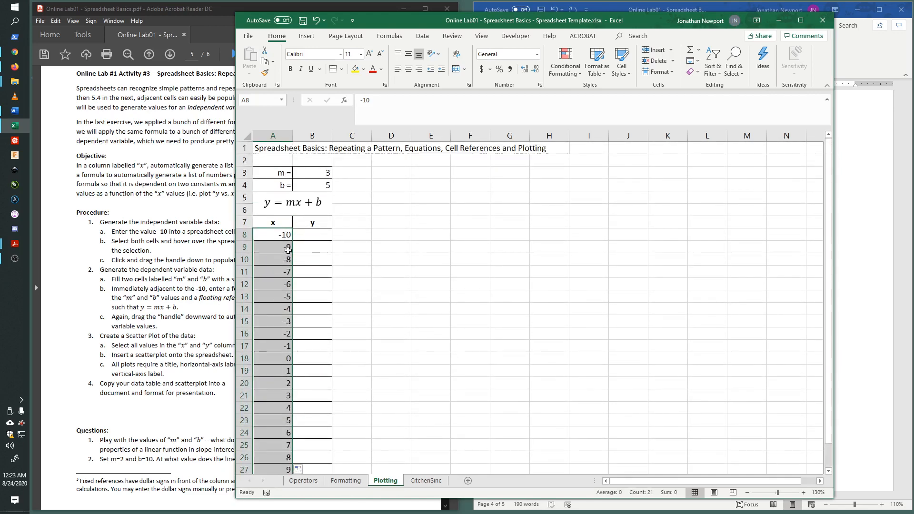
Step: Enter 0 in C8 and 0.1 in C9, and extend the pattern down to 1 in C18
{"action": "left_click", "coordinate": [360, 234]}
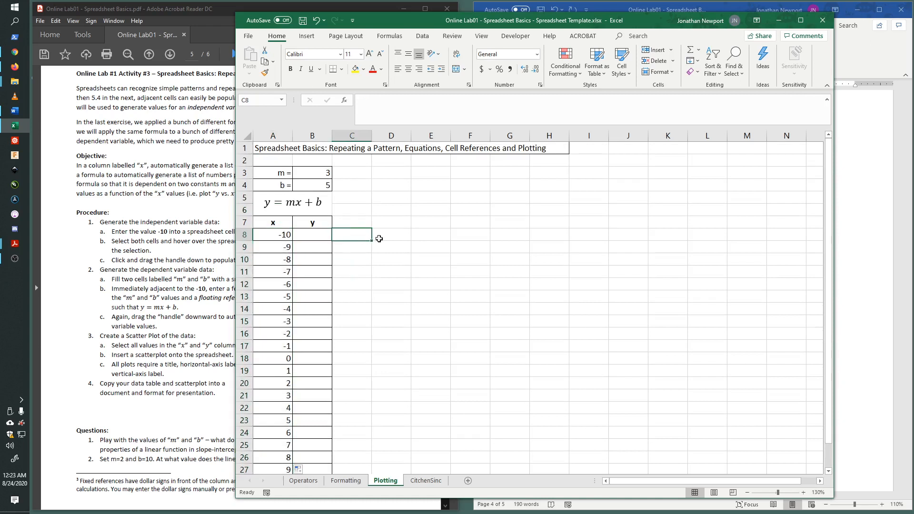
{"action": "type", "text": "0"}
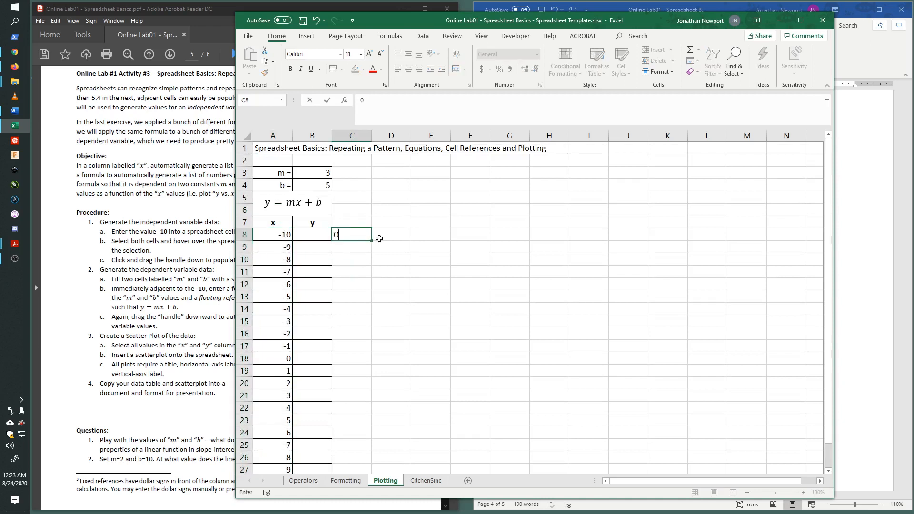
{"action": "key", "text": "Return"}
{"action": "type", "text": "0.1"}
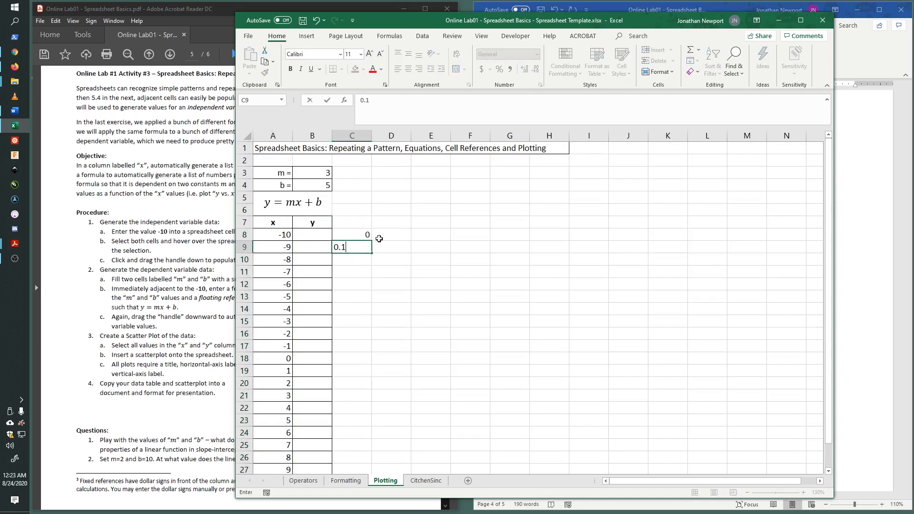
{"action": "key", "text": "Return"}
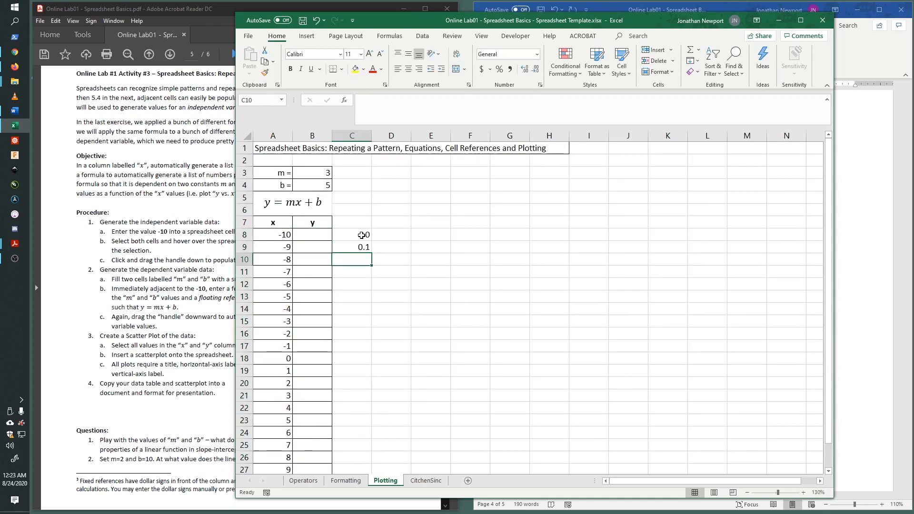
{"action": "left_click_drag", "start_coordinate": [365, 236], "coordinate": [372, 364]}
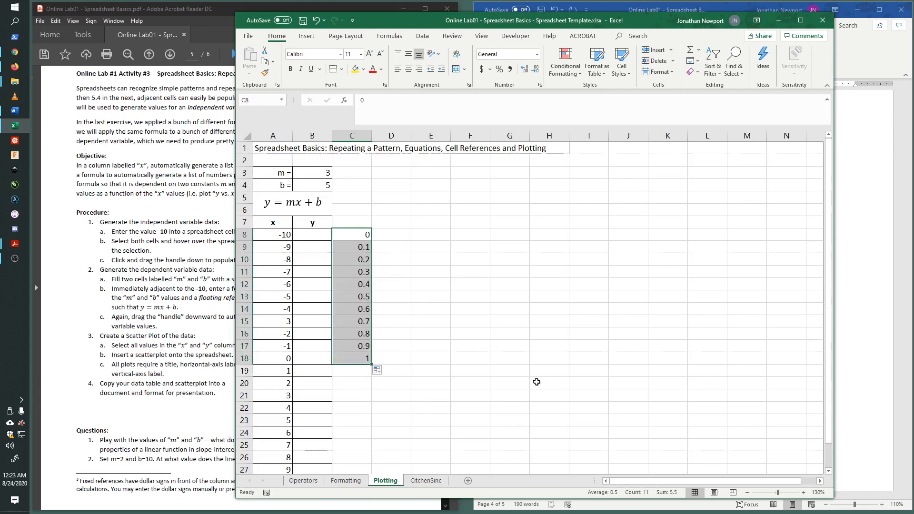
Step: Clear the trial pattern values from cells C8:C18
{"action": "left_click_drag", "start_coordinate": [361, 236], "coordinate": [360, 358]}
{"action": "key", "text": "Delete"}
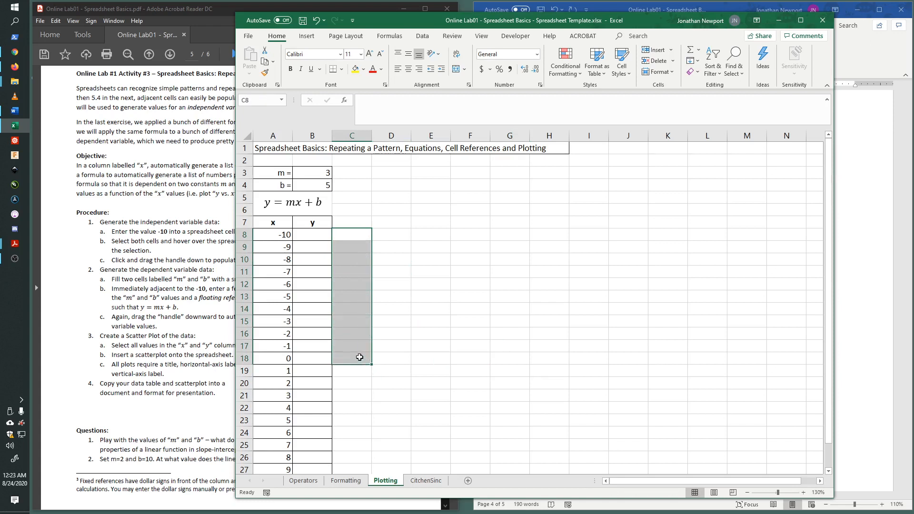
{"action": "left_click", "coordinate": [397, 329]}
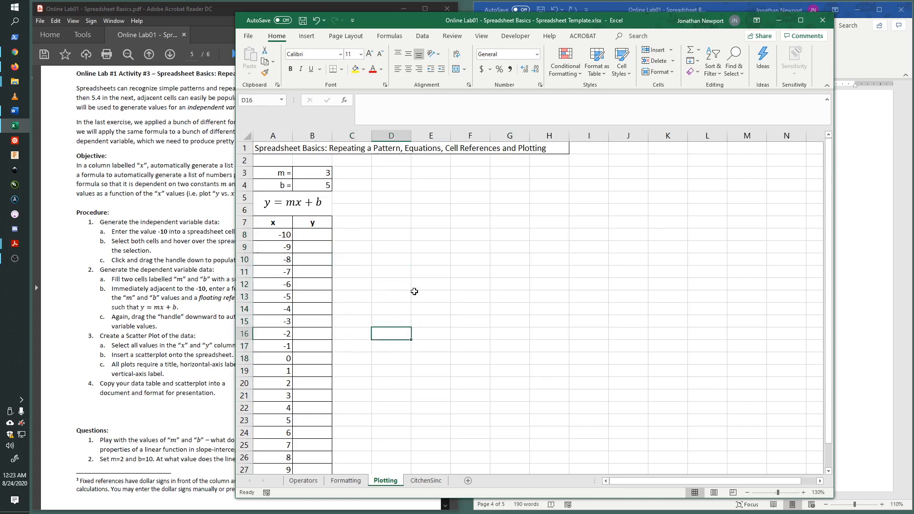
{"action": "left_click_drag", "start_coordinate": [284, 235], "coordinate": [276, 465]}
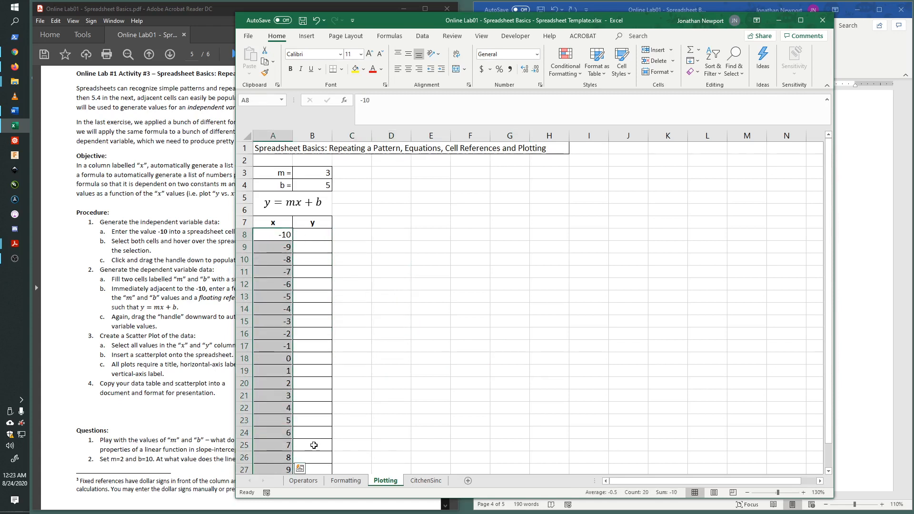
{"action": "left_click", "coordinate": [382, 374]}
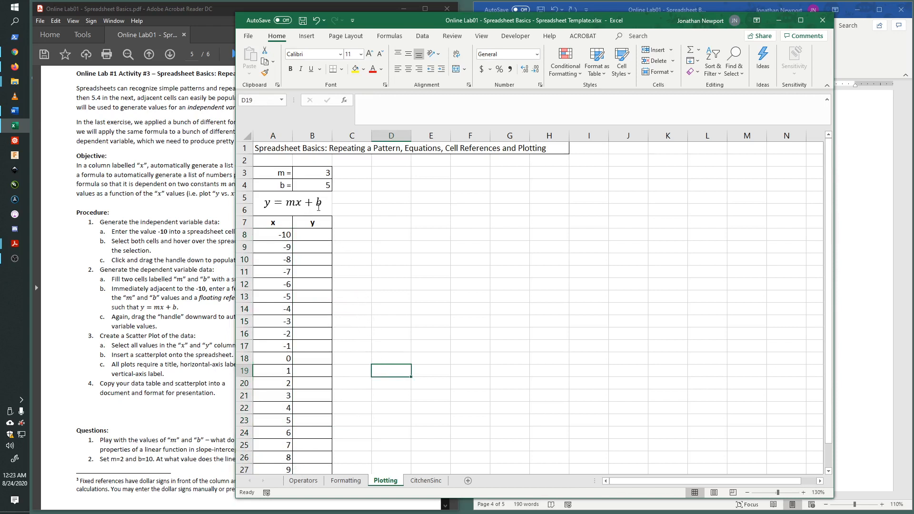
Step: Enter the formula =$B$3*A8+$B$4 in cell B8, using fixed references for m and b and a floating reference for x
{"action": "left_click", "coordinate": [316, 234]}
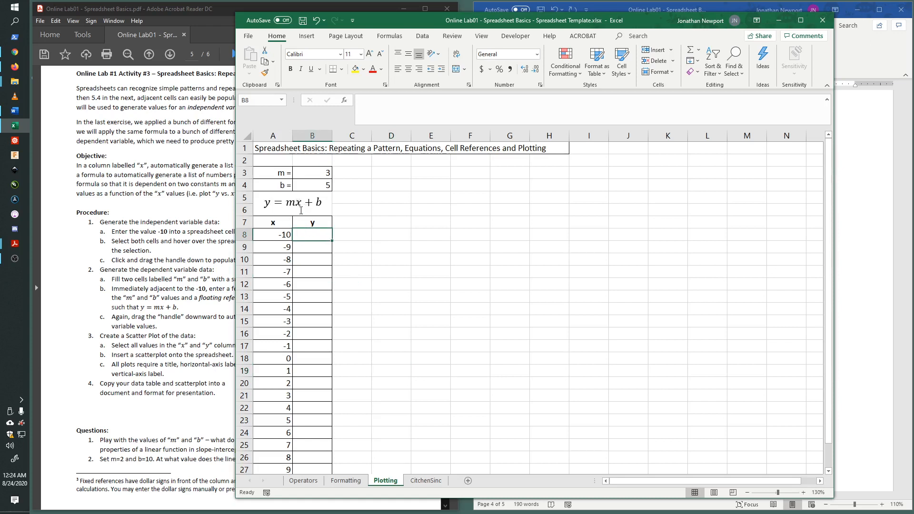
{"action": "double_click", "coordinate": [314, 233]}
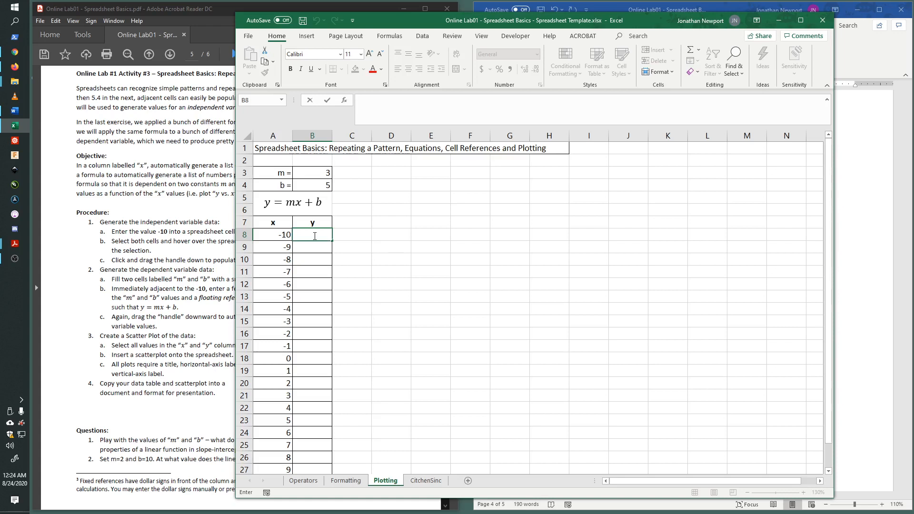
{"action": "type", "text": "="}
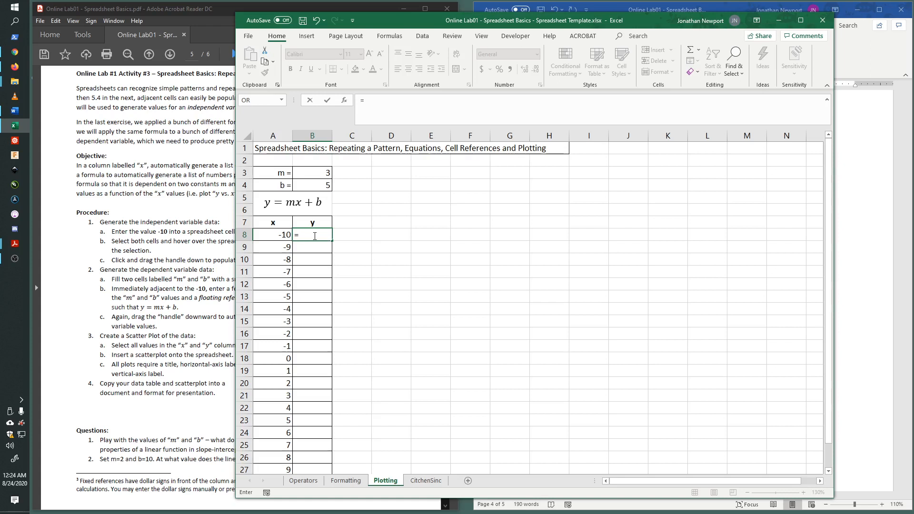
{"action": "left_click", "coordinate": [318, 172]}
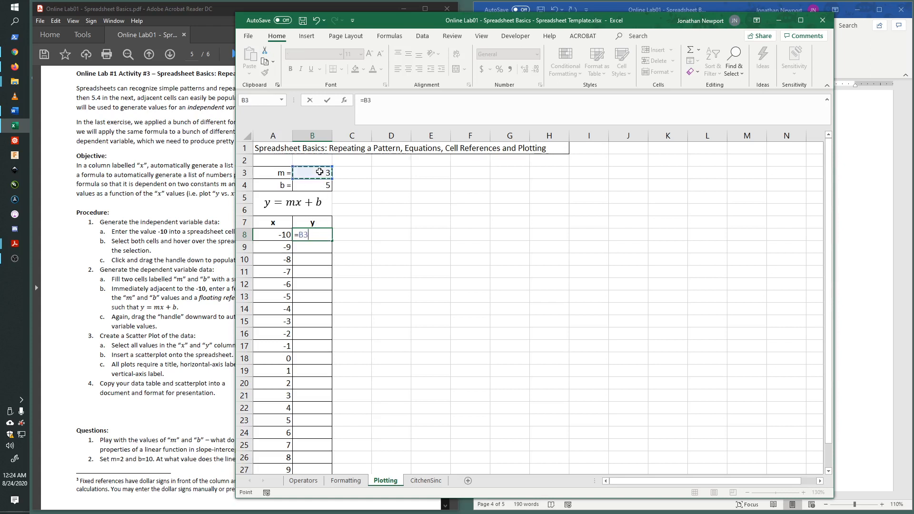
{"action": "left_click", "coordinate": [299, 235]}
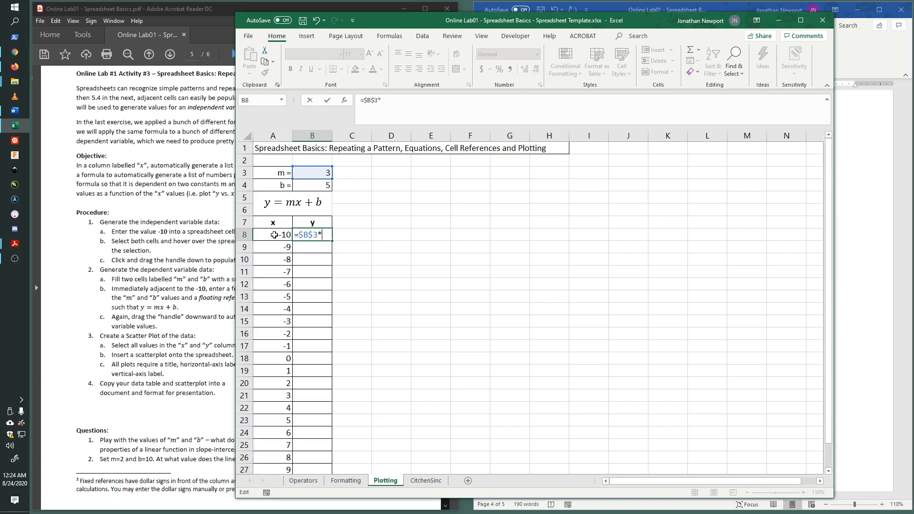
{"action": "left_click", "coordinate": [272, 234]}
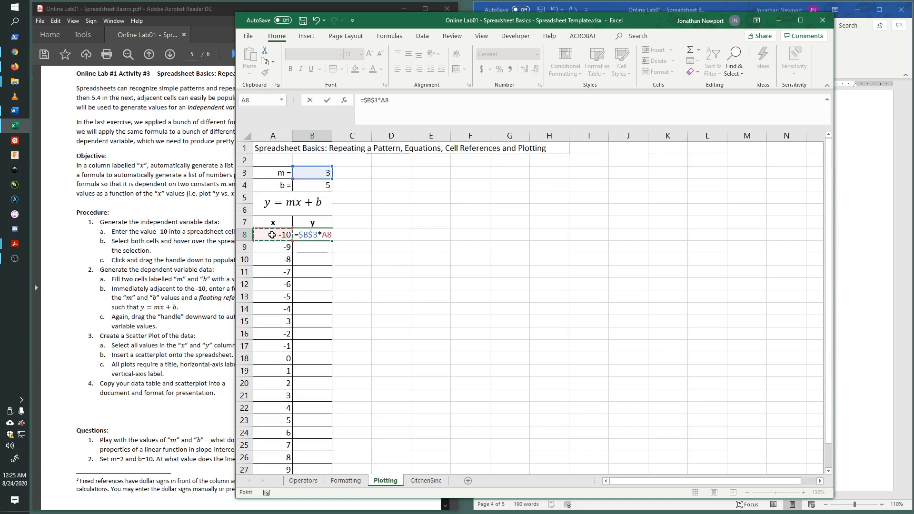
{"action": "type", "text": "+"}
{"action": "left_click", "coordinate": [315, 185]}
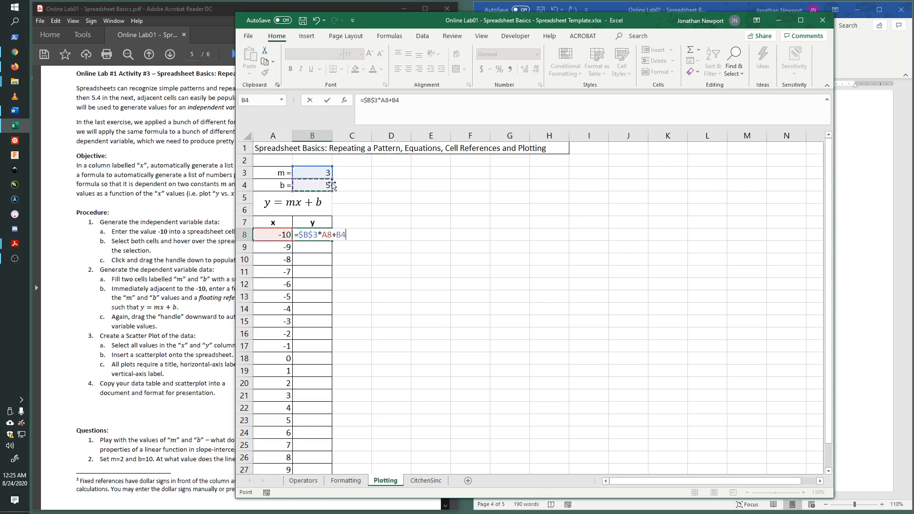
{"action": "left_click", "coordinate": [343, 231]}
{"action": "key", "text": "Left"}
{"action": "key", "text": "Left"}
{"action": "type", "text": "$B$"}
{"action": "key", "text": "ctrl+Return"}
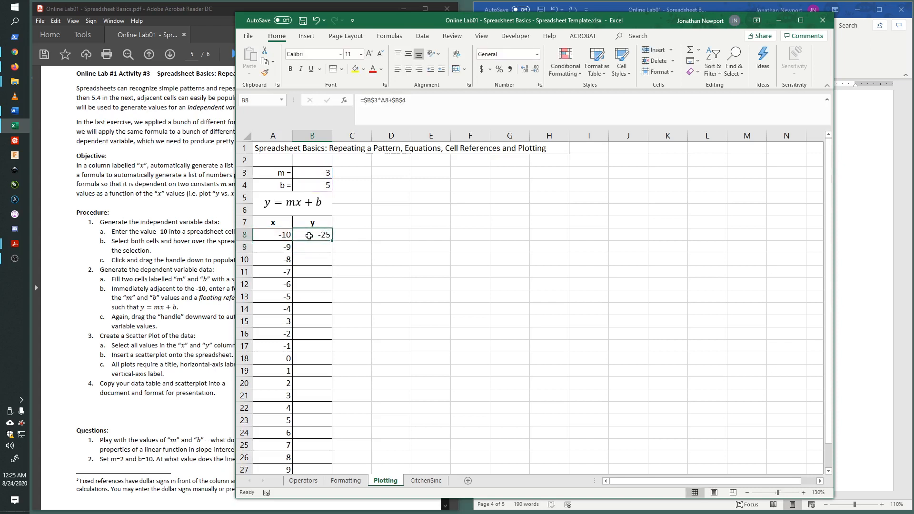
Step: Fill the y formula from B8 down through B28 and check the cell references in B8 and B9
{"action": "left_click", "coordinate": [288, 206]}
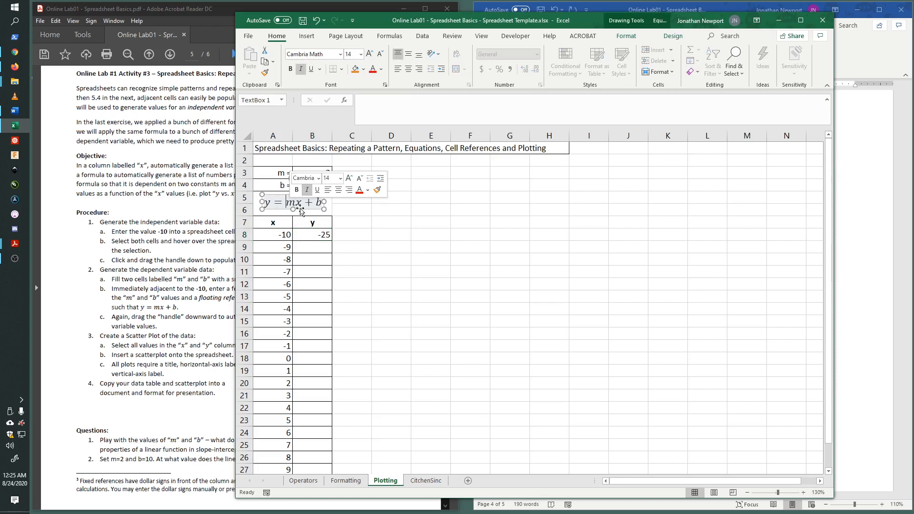
{"action": "left_click", "coordinate": [319, 238]}
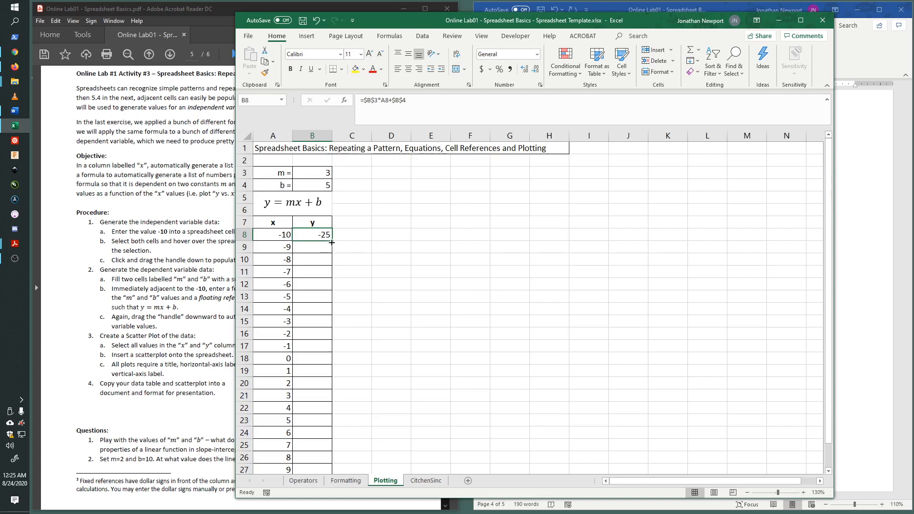
{"action": "left_click_drag", "start_coordinate": [333, 241], "coordinate": [330, 451]}
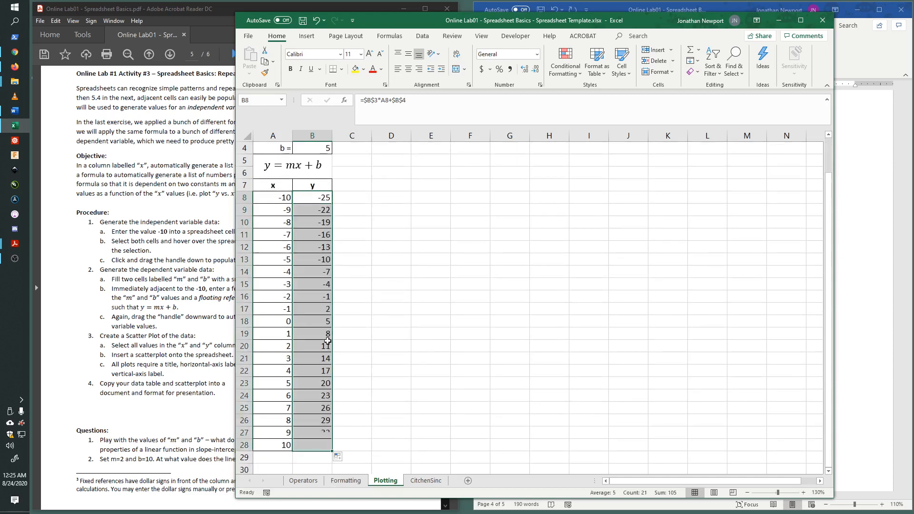
{"action": "scroll", "coordinate": [333, 338], "scroll_direction": "up", "scroll_amount": 1}
{"action": "left_click", "coordinate": [313, 246]}
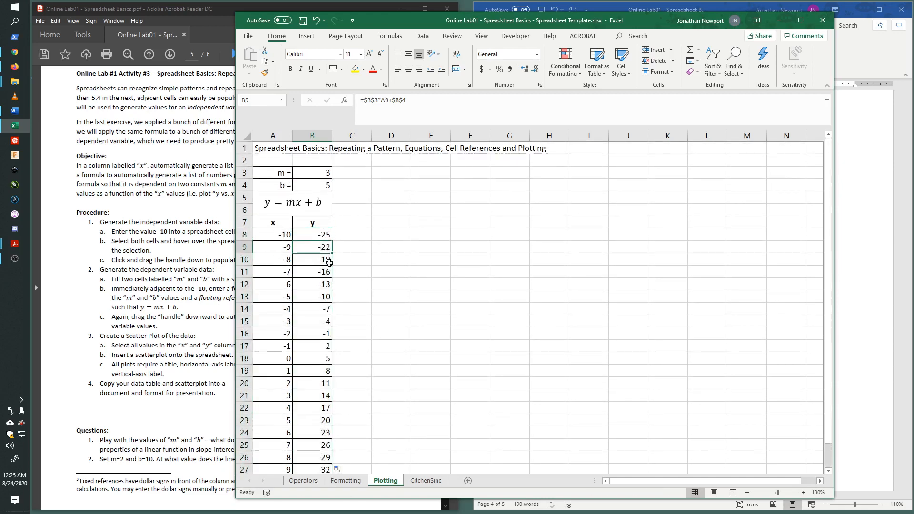
{"action": "left_click", "coordinate": [312, 234]}
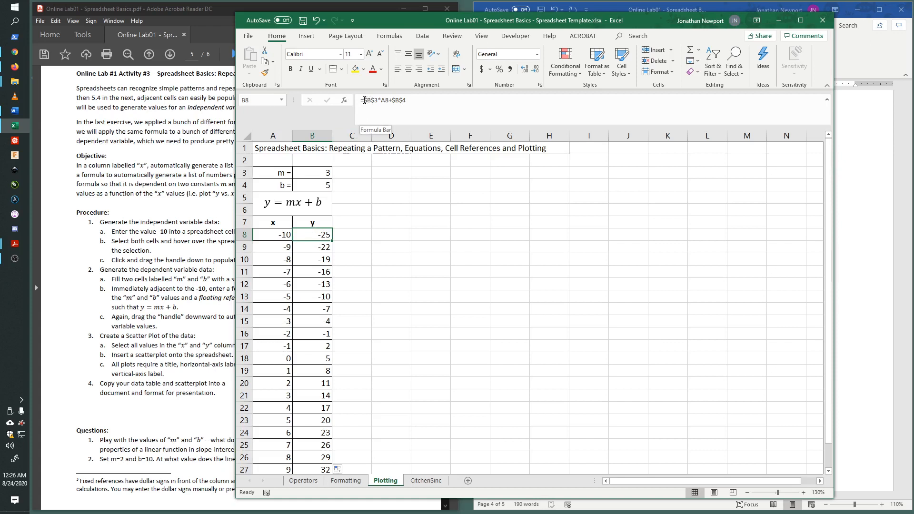
{"action": "left_click", "coordinate": [313, 247]}
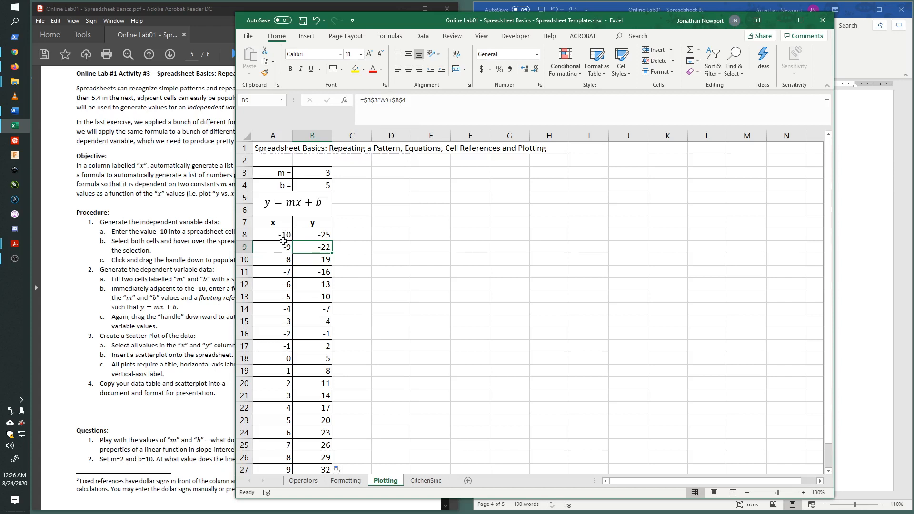
{"action": "left_click", "coordinate": [313, 234]}
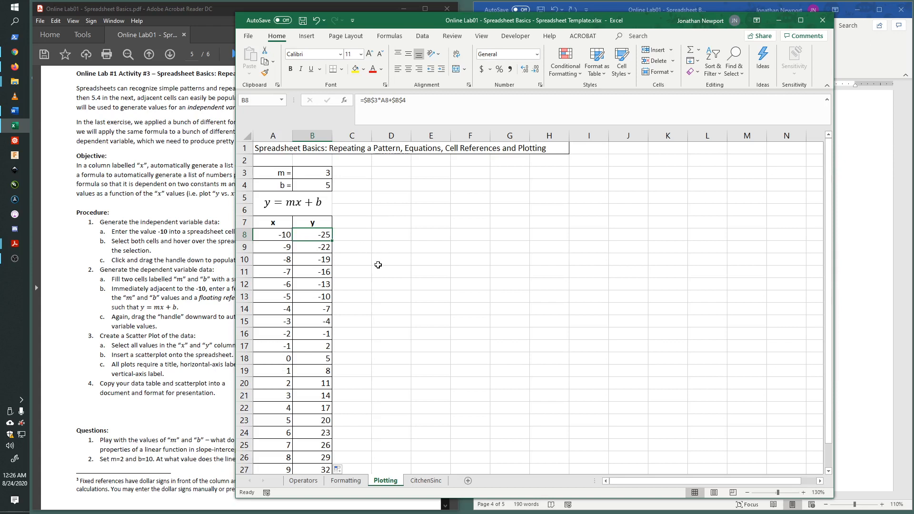
Step: Insert an empty markers-only scatter chart from blank cell D8 and move it closer to the x and y columns
{"action": "left_click", "coordinate": [306, 38]}
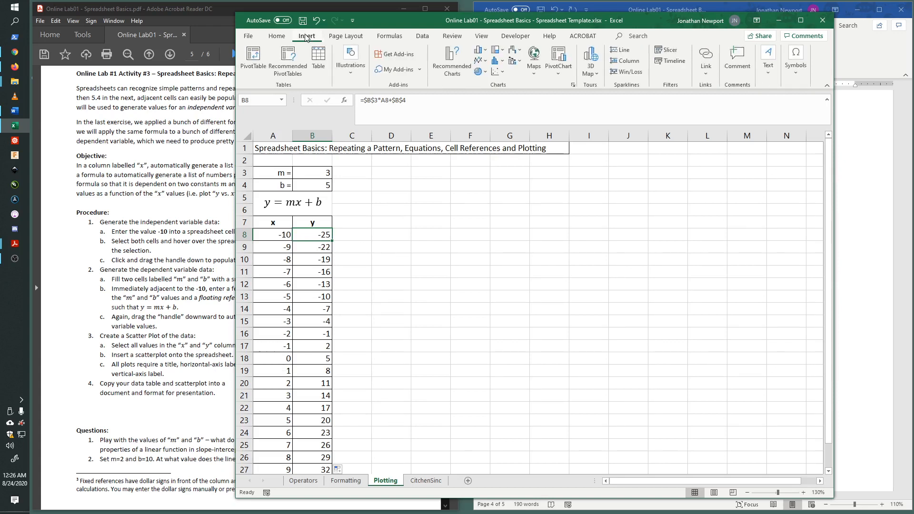
{"action": "left_click", "coordinate": [390, 235]}
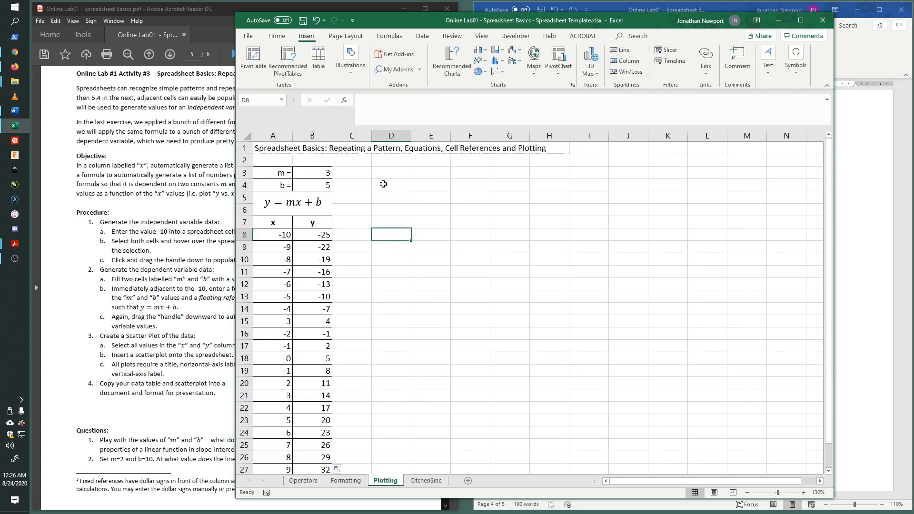
{"action": "left_click", "coordinate": [504, 74]}
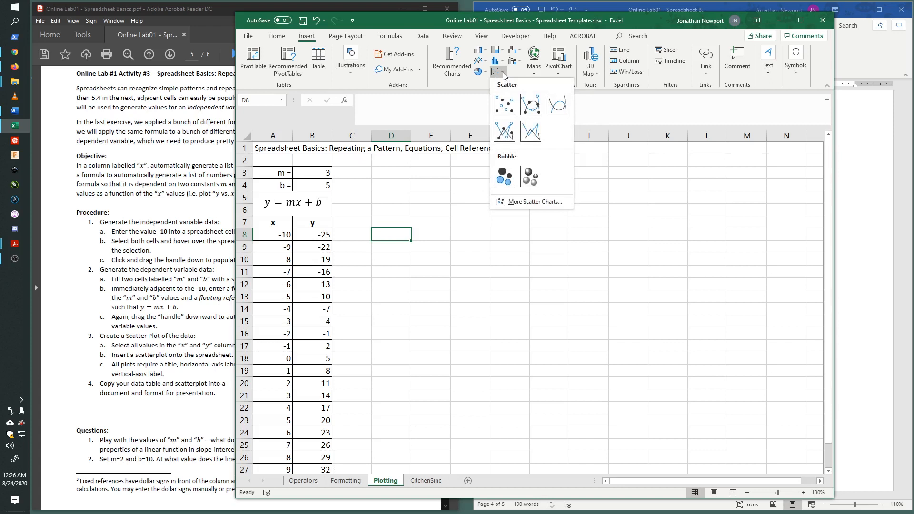
{"action": "left_click", "coordinate": [508, 108]}
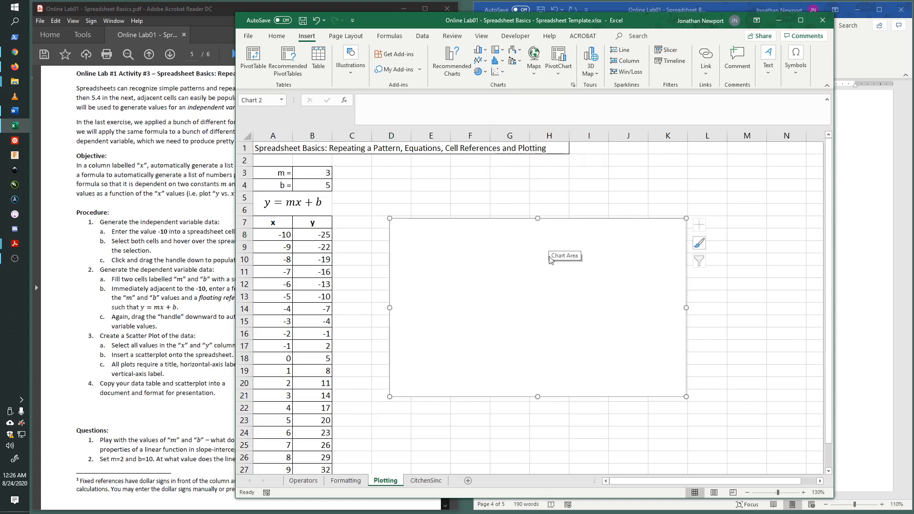
{"action": "left_click_drag", "start_coordinate": [532, 252], "coordinate": [494, 254]}
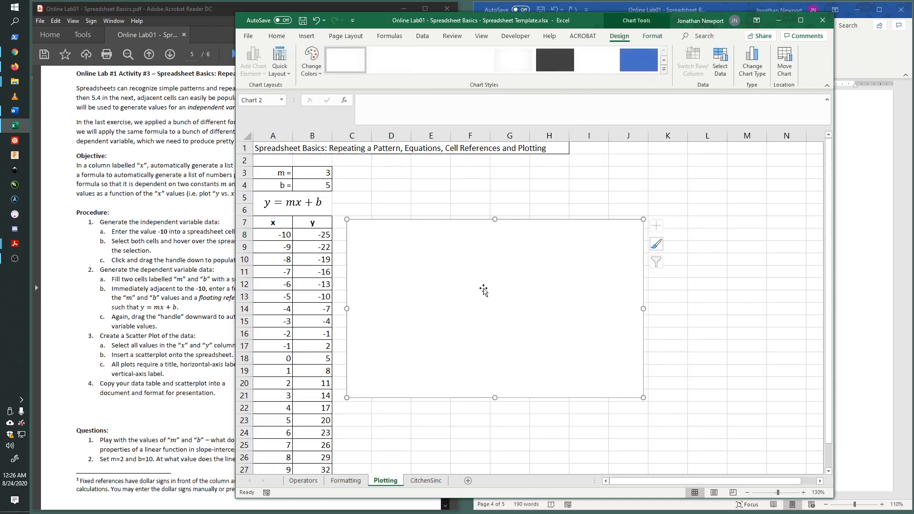
Step: Add a data series to the chart with X values A8:A28 and Y values B8:B28 from the Plotting sheet
{"action": "right_click", "coordinate": [468, 286]}
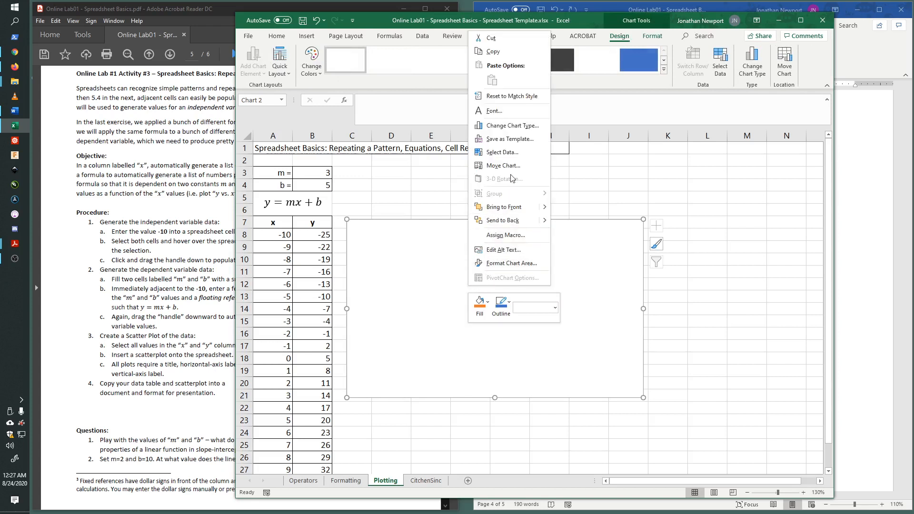
{"action": "left_click", "coordinate": [514, 155]}
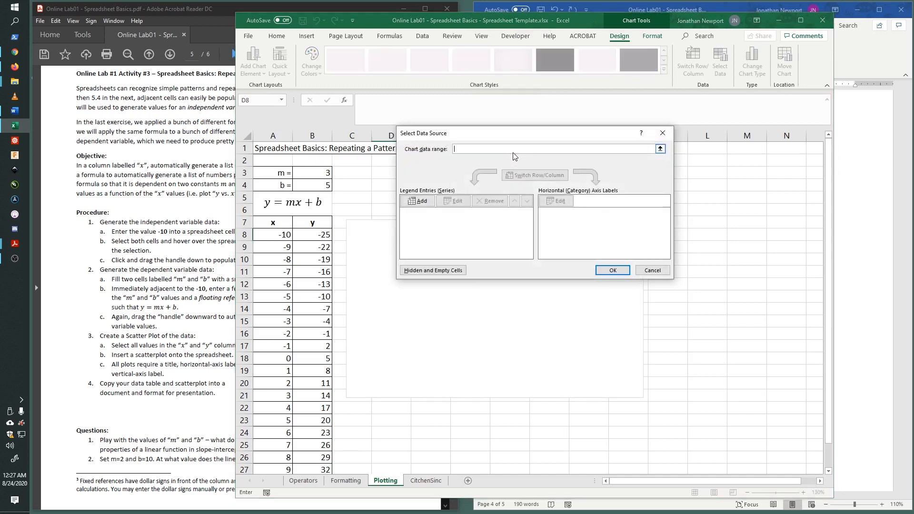
{"action": "left_click", "coordinate": [421, 200]}
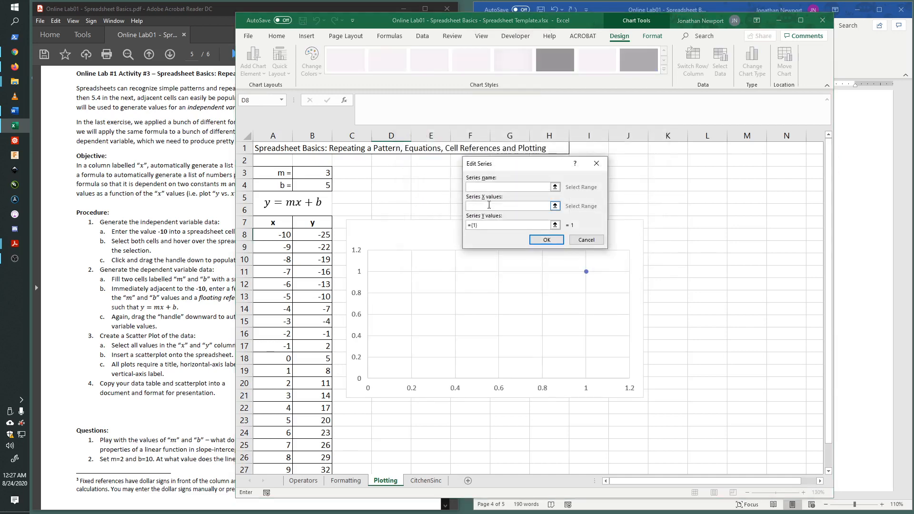
{"action": "left_click", "coordinate": [555, 207]}
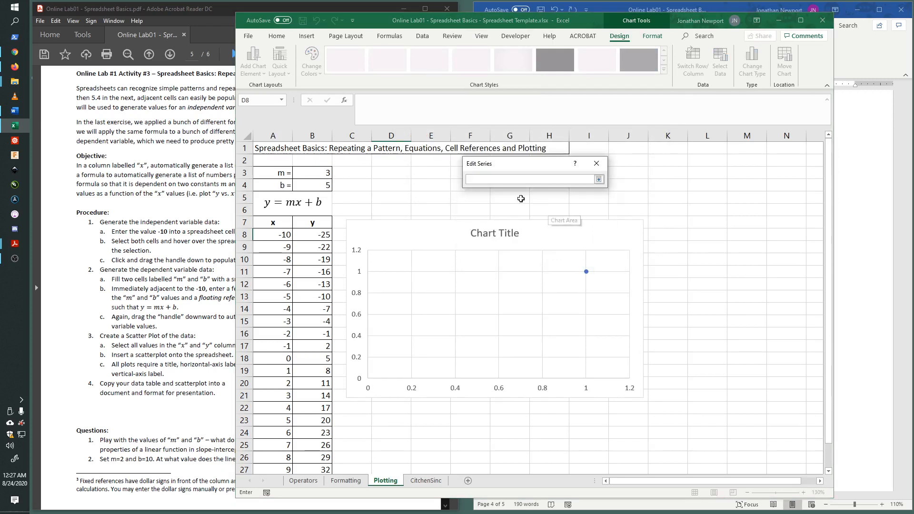
{"action": "left_click_drag", "start_coordinate": [283, 235], "coordinate": [282, 445]}
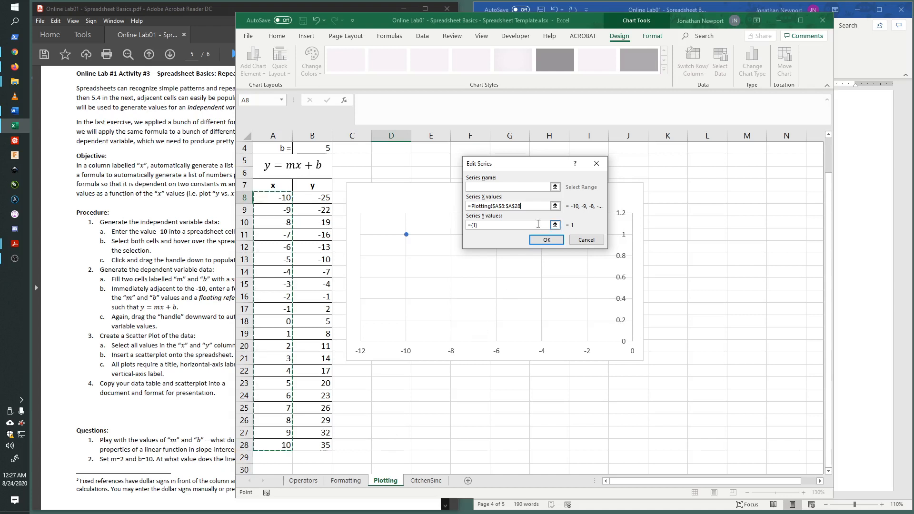
{"action": "left_click", "coordinate": [555, 226]}
{"action": "left_click_drag", "start_coordinate": [320, 202], "coordinate": [316, 445]}
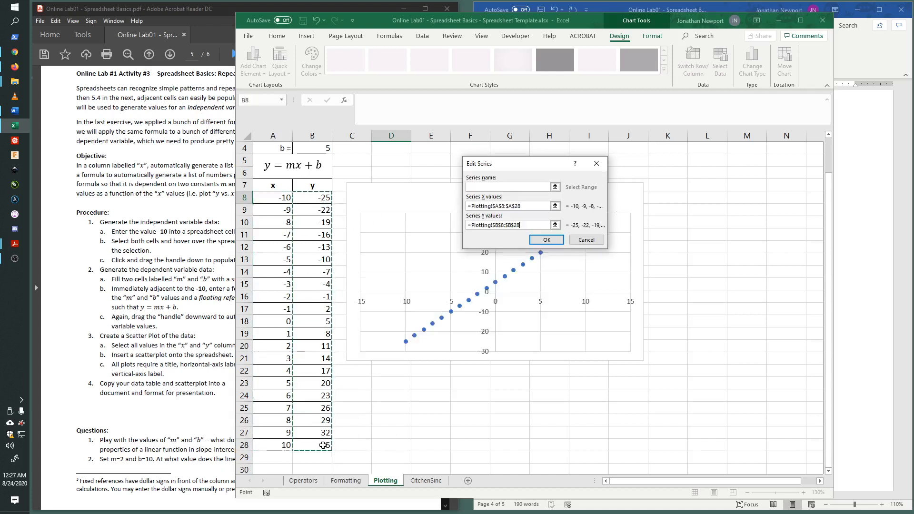
{"action": "left_click", "coordinate": [547, 239]}
{"action": "left_click", "coordinate": [612, 270]}
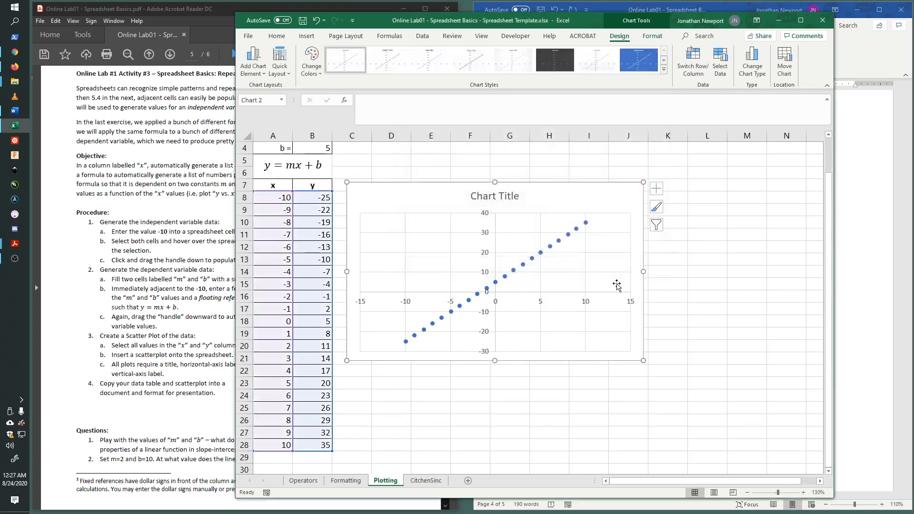
Step: Shift the scatter chart slightly closer to the data table and enlarge it from its lower-right corner
{"action": "left_click_drag", "start_coordinate": [555, 197], "coordinate": [551, 203]}
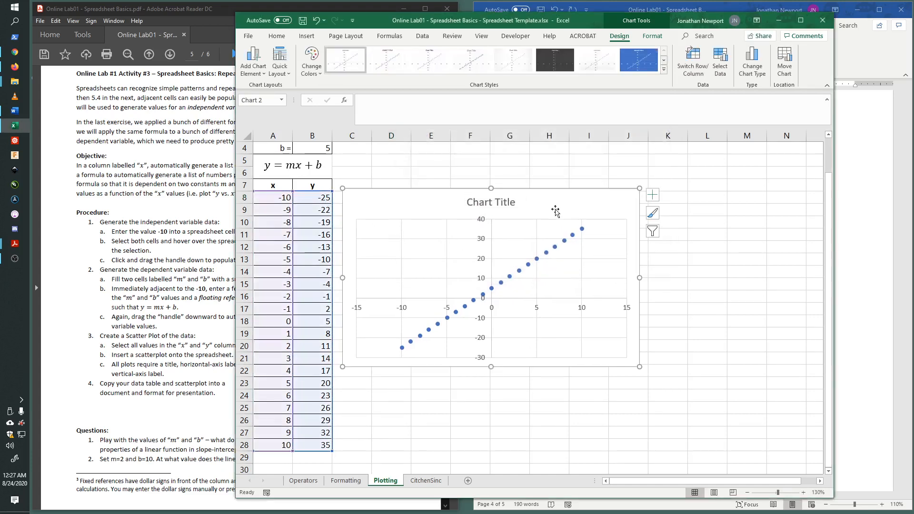
{"action": "left_click_drag", "start_coordinate": [639, 367], "coordinate": [663, 389]}
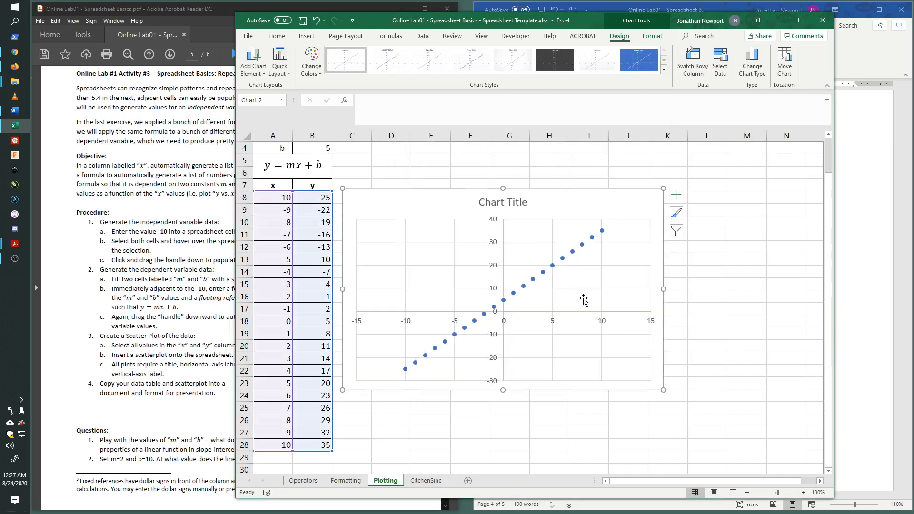
{"action": "scroll", "coordinate": [455, 248], "scroll_direction": "up", "scroll_amount": 1}
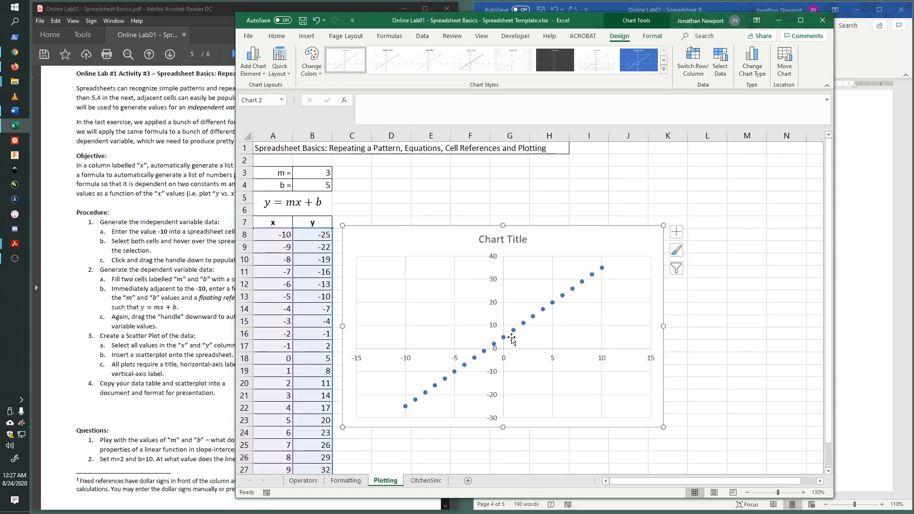
{"action": "mouse_move", "coordinate": [514, 331]}
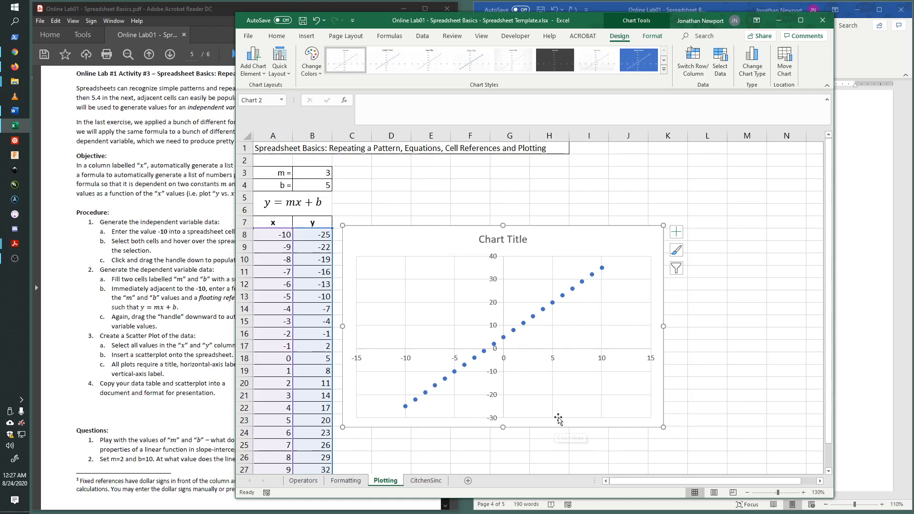
Step: Replace the chart's placeholder title with "Scatterplot of a Line" and close the formatting pane
{"action": "double_click", "coordinate": [504, 240]}
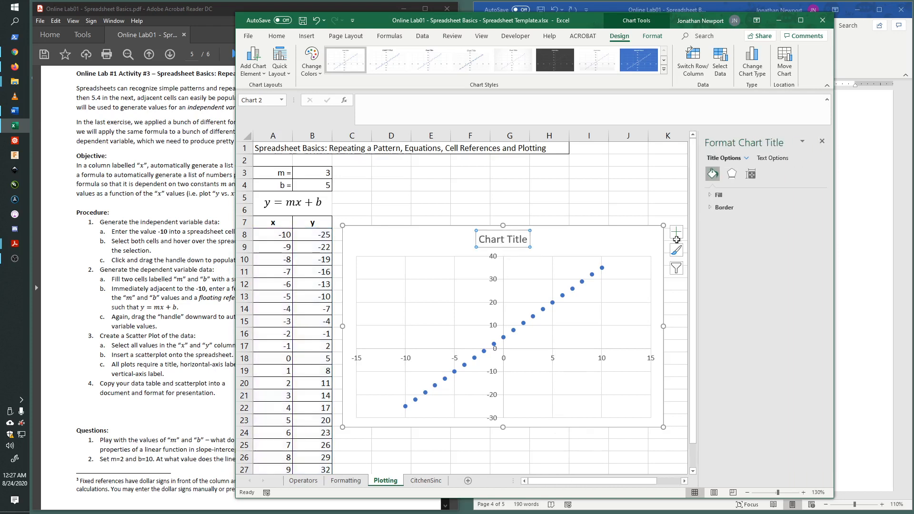
{"action": "left_click", "coordinate": [162, 364]}
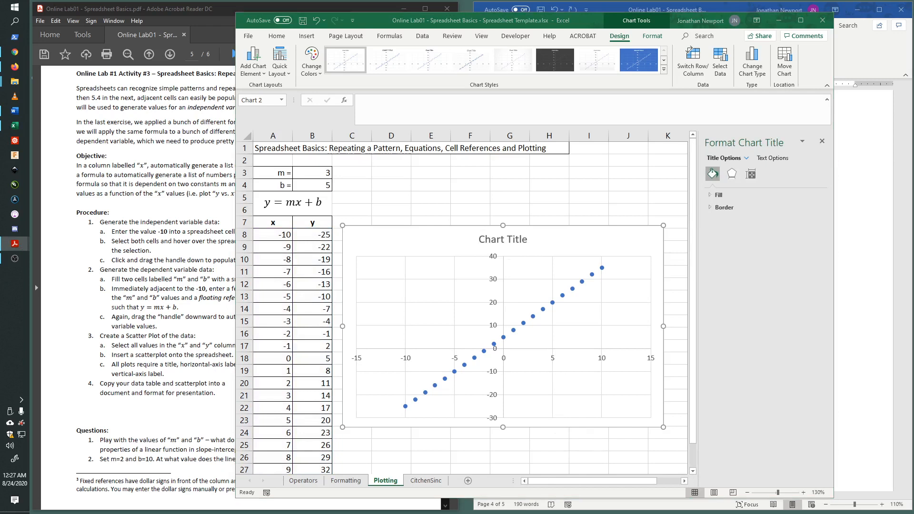
{"action": "left_click", "coordinate": [496, 239]}
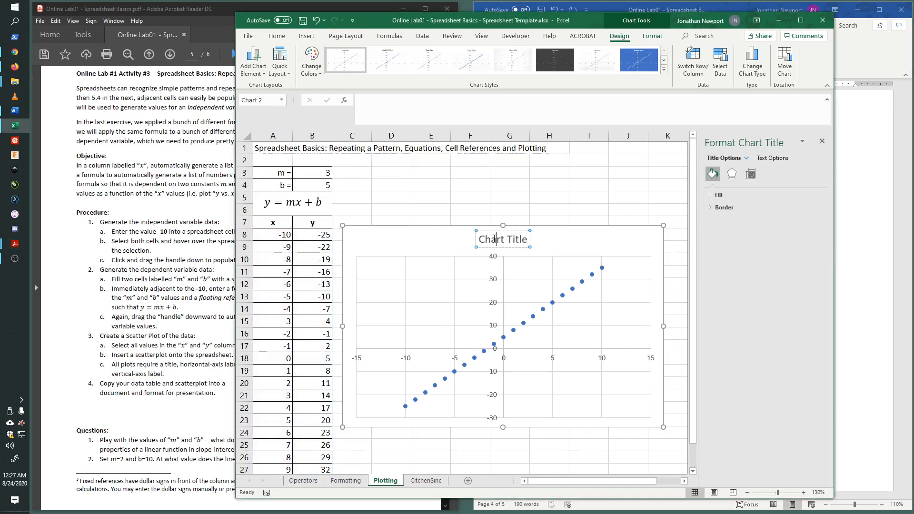
{"action": "triple_click", "coordinate": [486, 239]}
{"action": "type", "text": "S"}
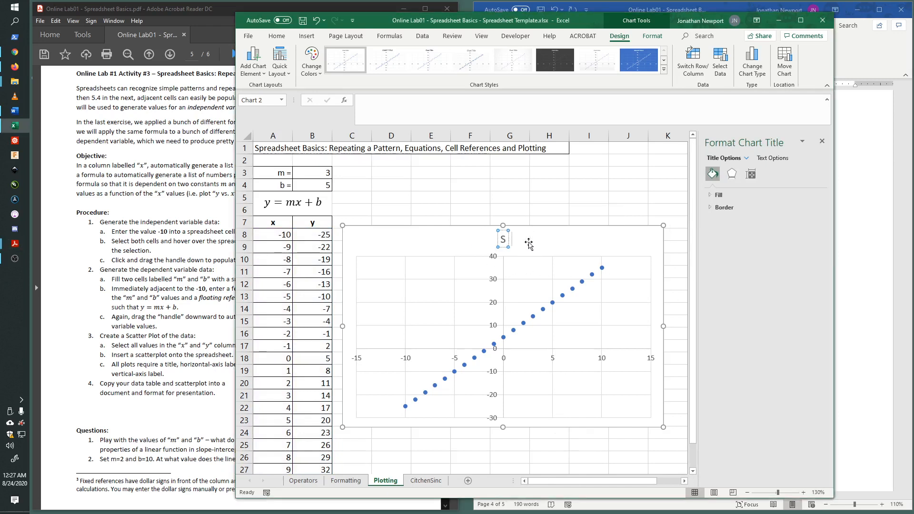
{"action": "type", "text": "catterplot"}
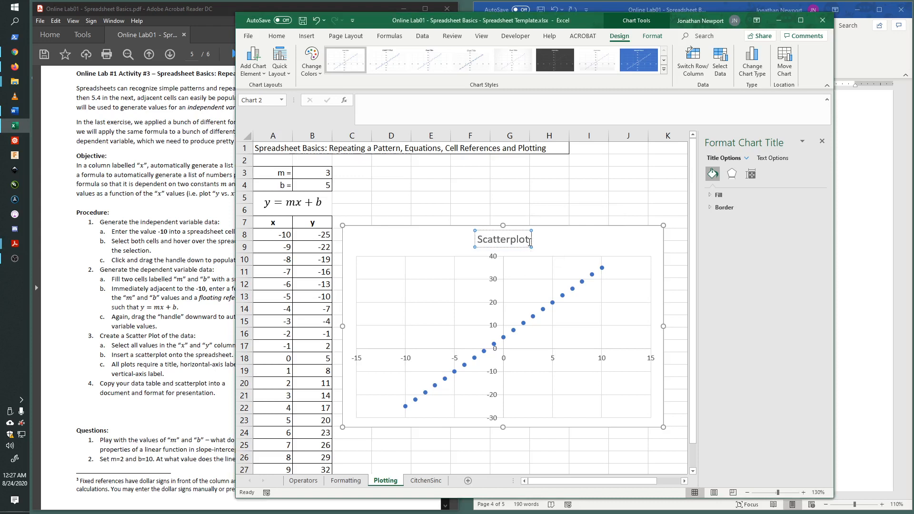
{"action": "type", "text": " of a Line"}
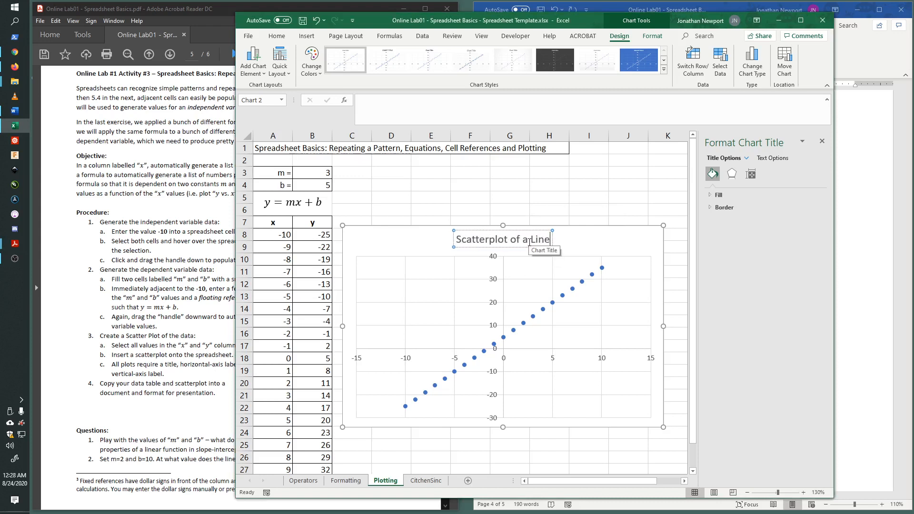
{"action": "left_click", "coordinate": [422, 245]}
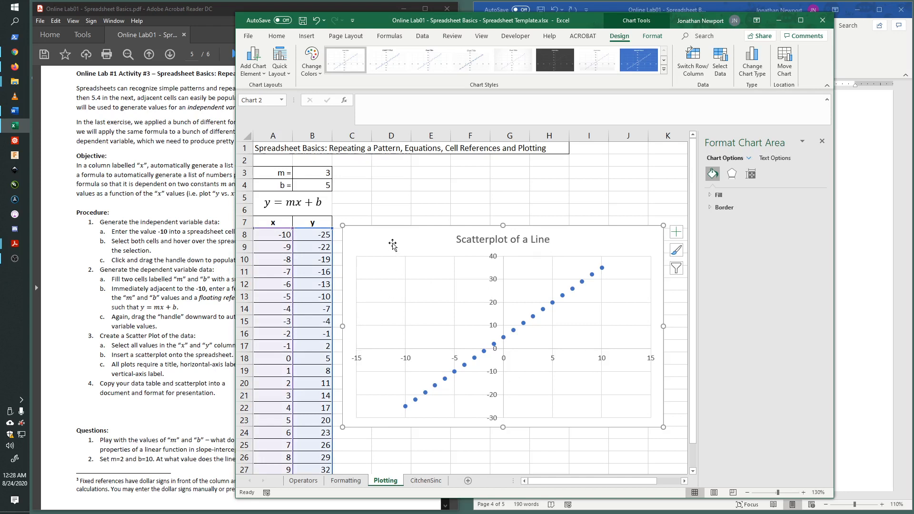
{"action": "left_click", "coordinate": [822, 141]}
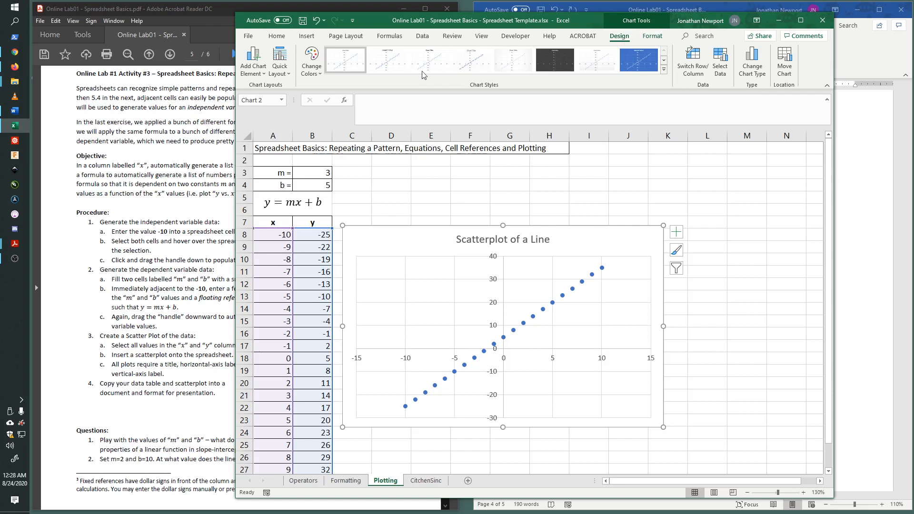
Step: Add a primary horizontal axis title to the chart and clear its placeholder text
{"action": "left_click", "coordinate": [257, 73]}
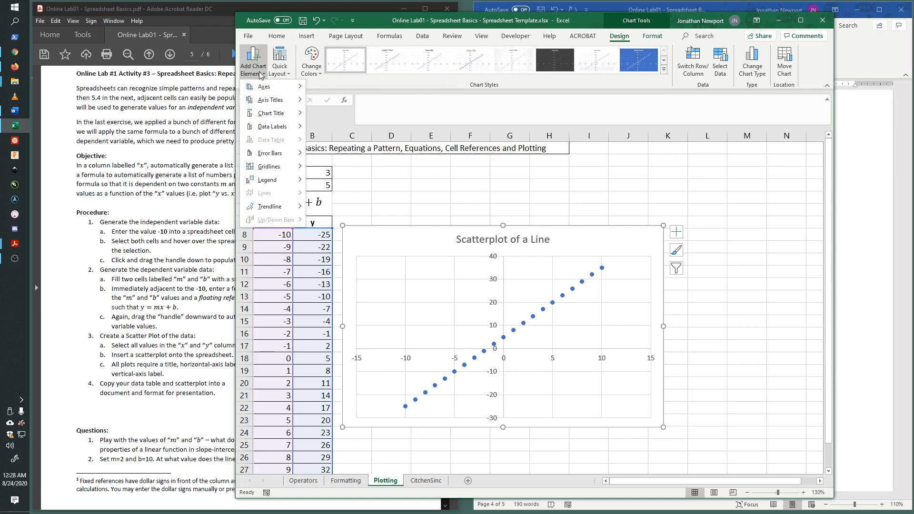
{"action": "mouse_move", "coordinate": [271, 104]}
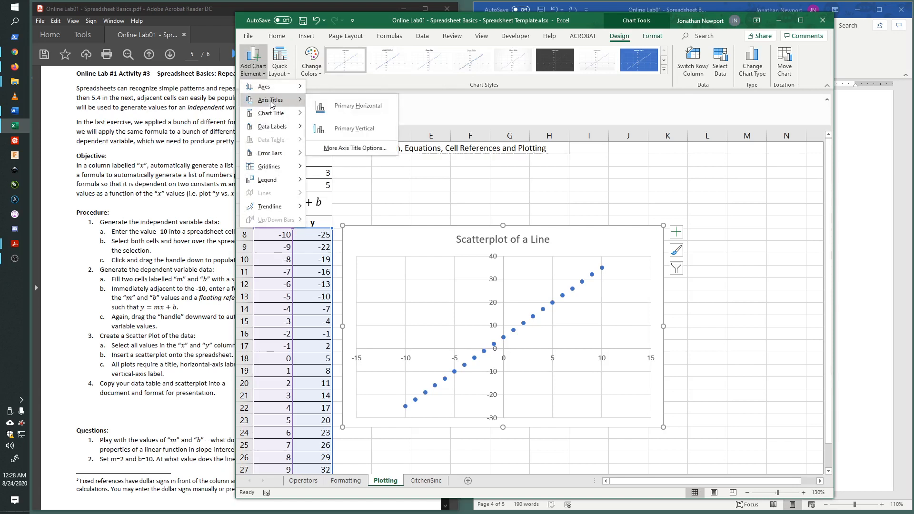
{"action": "left_click", "coordinate": [355, 106]}
{"action": "double_click", "coordinate": [504, 412]}
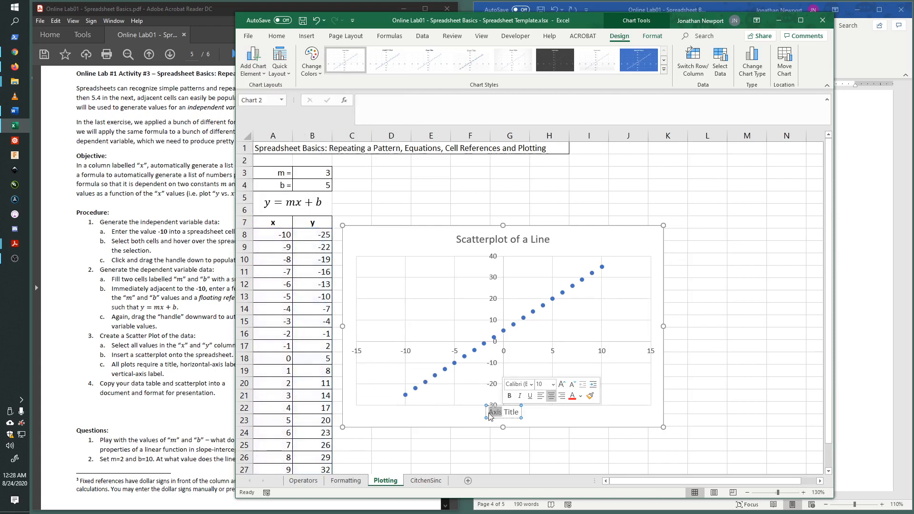
{"action": "key", "text": "Delete"}
{"action": "key", "text": "Delete"}
{"action": "key", "text": "Delete"}
{"action": "key", "text": "Delete"}
{"action": "key", "text": "Delete"}
{"action": "key", "text": "Delete"}
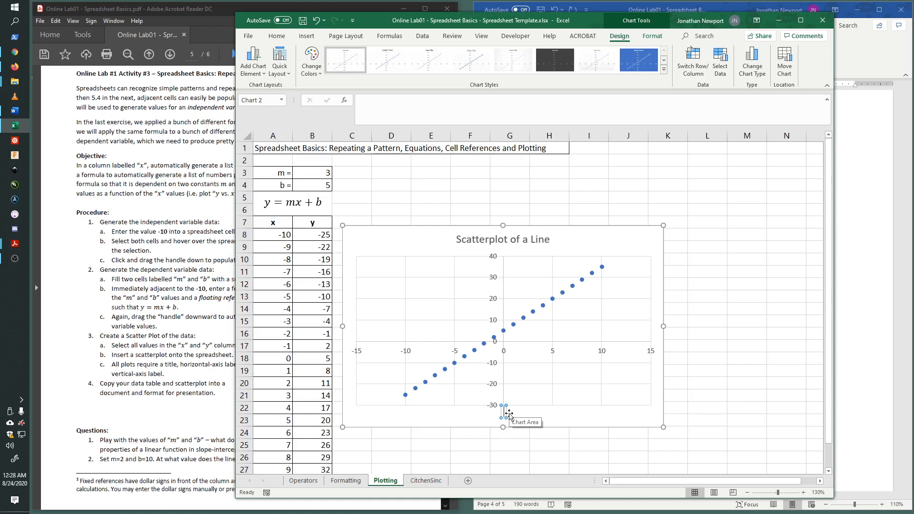
Step: Enter "domain of the independent variable x" as the horizontal axis title
{"action": "type", "text": "dom"}
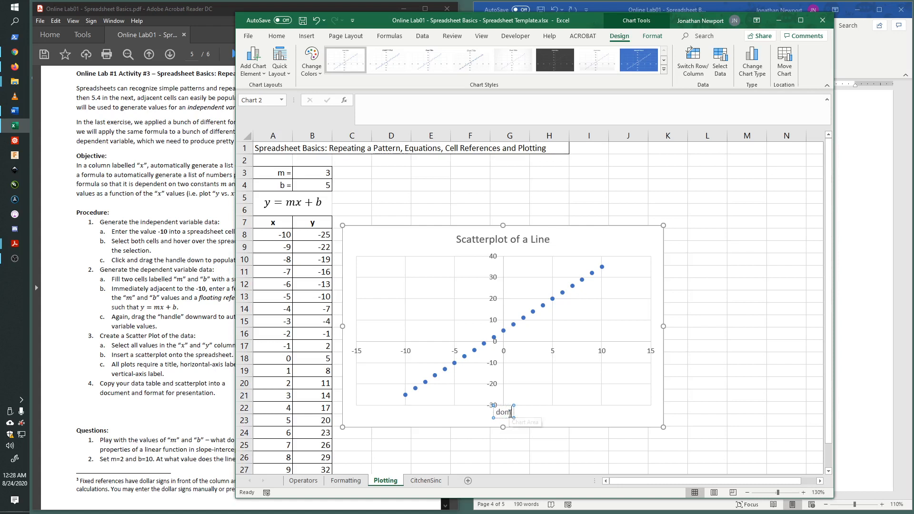
{"action": "type", "text": "ain of th"}
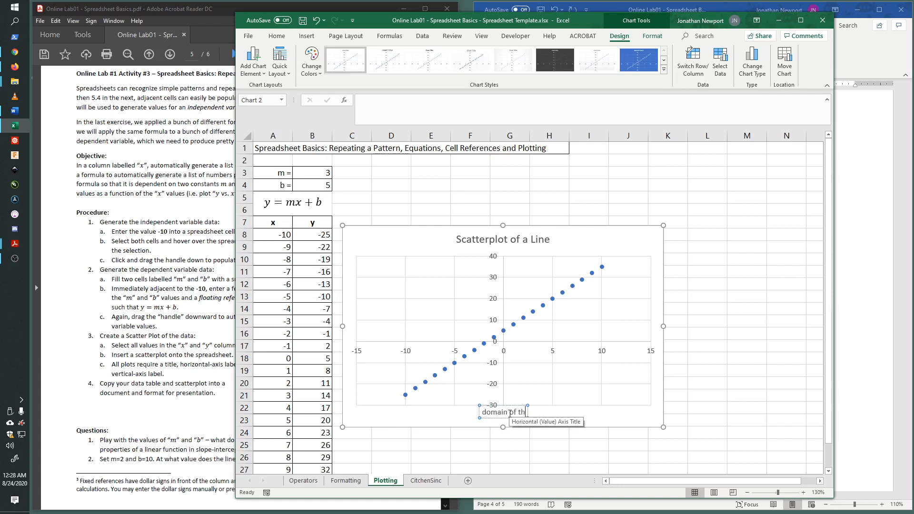
{"action": "type", "text": "e independent f"}
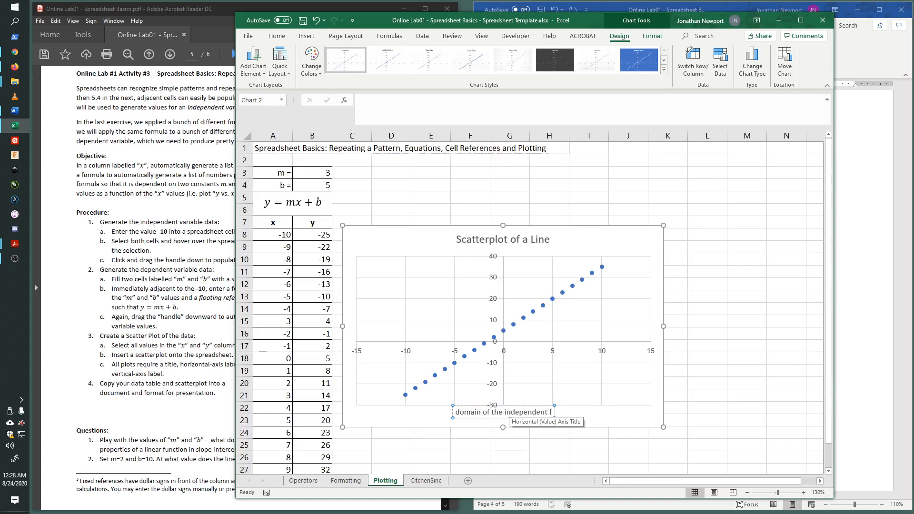
{"action": "key", "text": "BackSpace"}
{"action": "type", "text": "variable"}
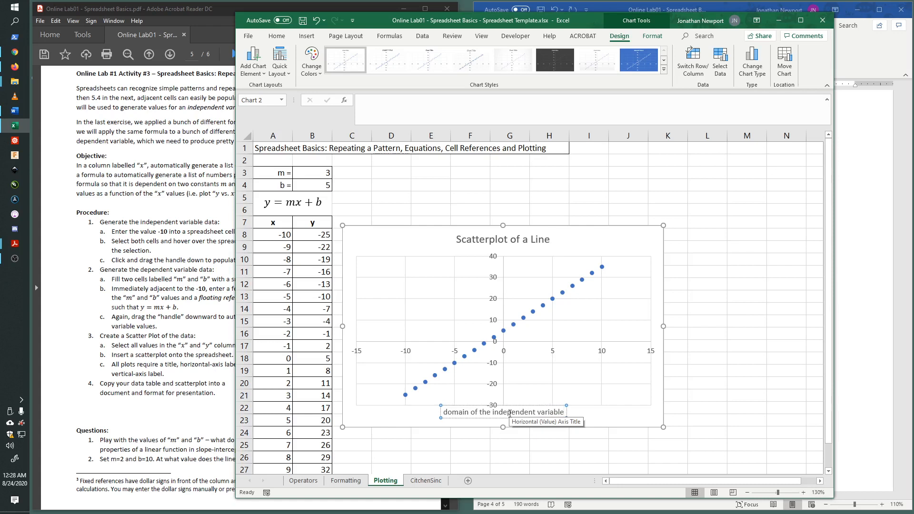
{"action": "type", "text": " x"}
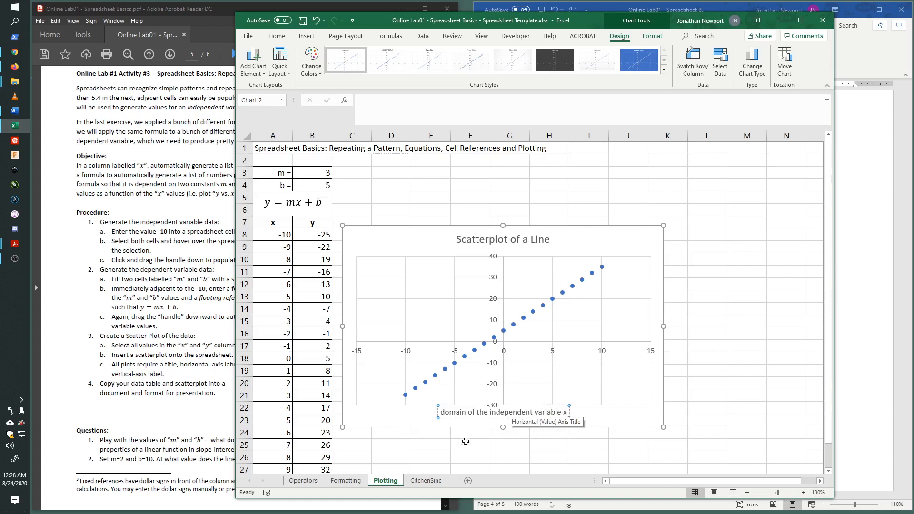
{"action": "left_click", "coordinate": [385, 419]}
Step: Add a primary vertical axis title to the chart reading "range of the dependent variable y"
{"action": "left_click", "coordinate": [251, 69]}
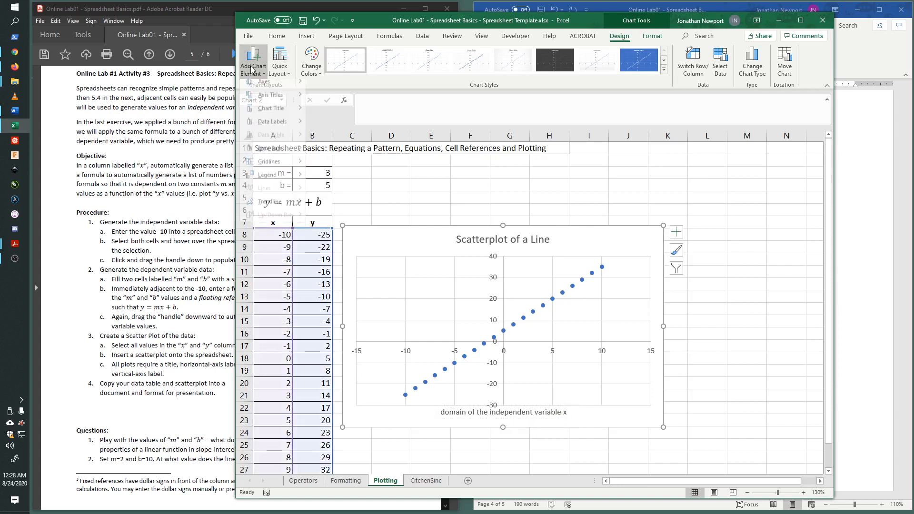
{"action": "mouse_move", "coordinate": [270, 99]}
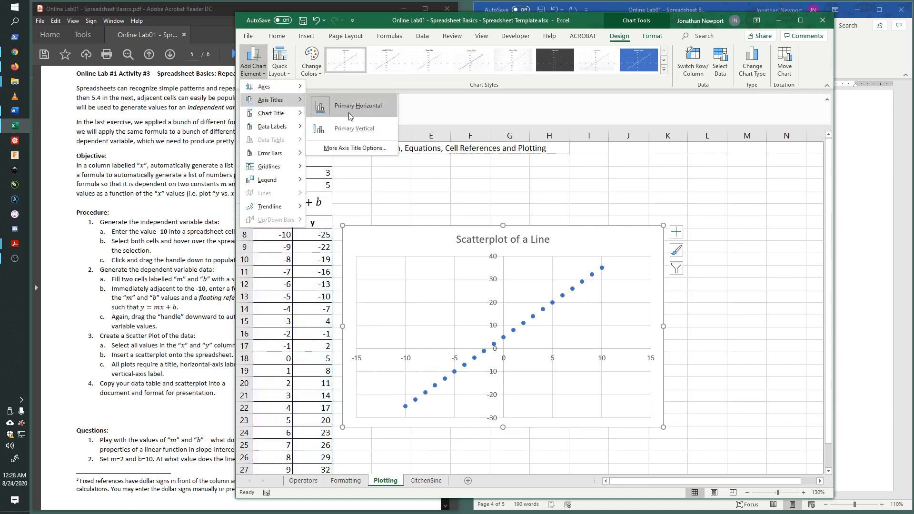
{"action": "left_click", "coordinate": [354, 129]}
{"action": "left_click", "coordinate": [357, 332]}
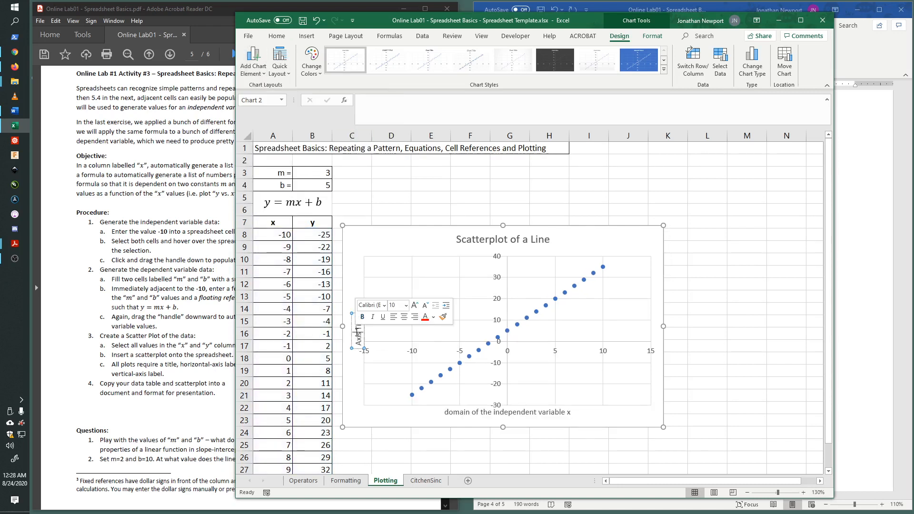
{"action": "triple_click", "coordinate": [358, 335]}
{"action": "type", "text": "range of th"}
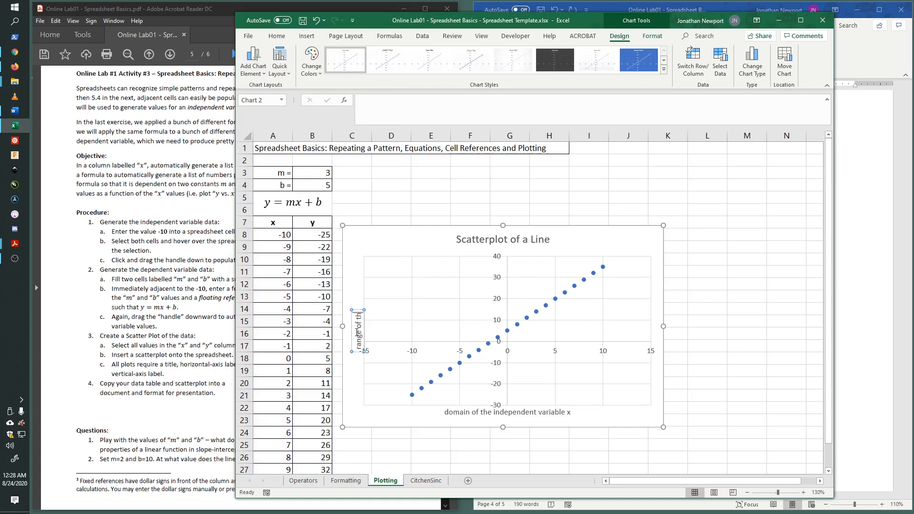
{"action": "type", "text": "e depende"}
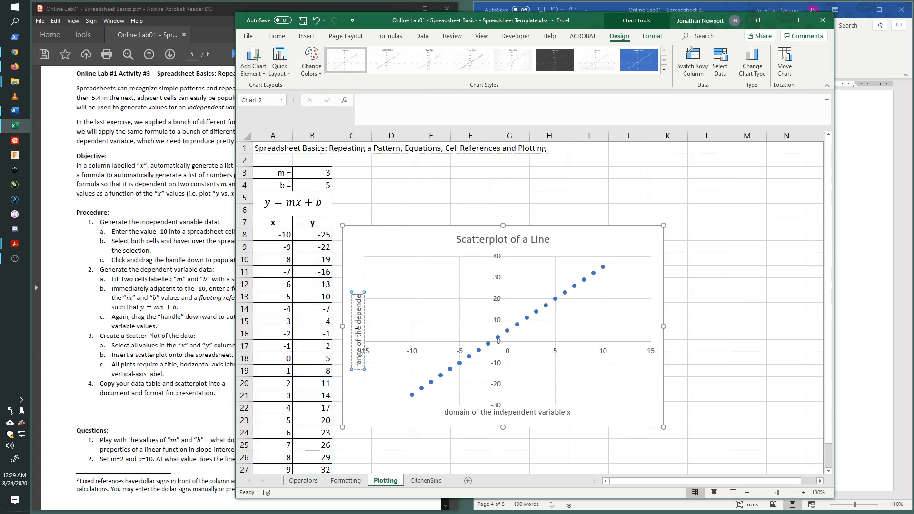
{"action": "type", "text": "nt variable"}
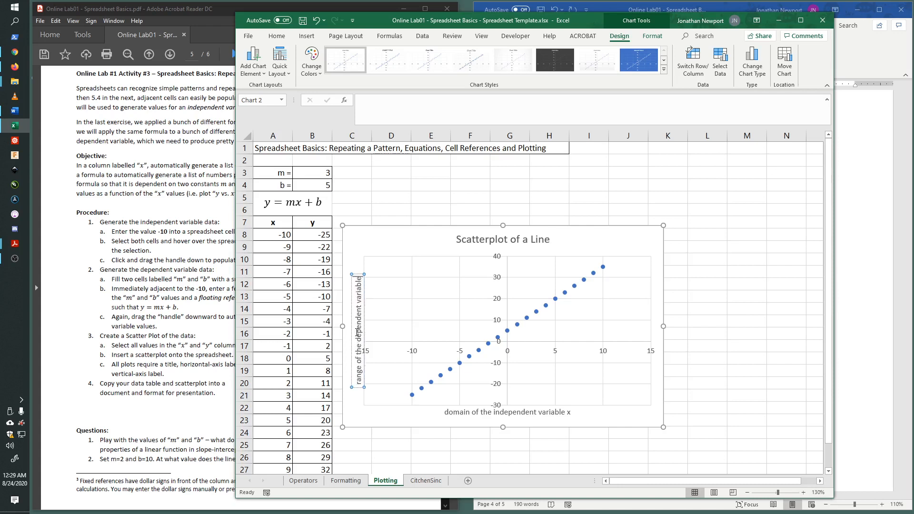
{"action": "type", "text": " y"}
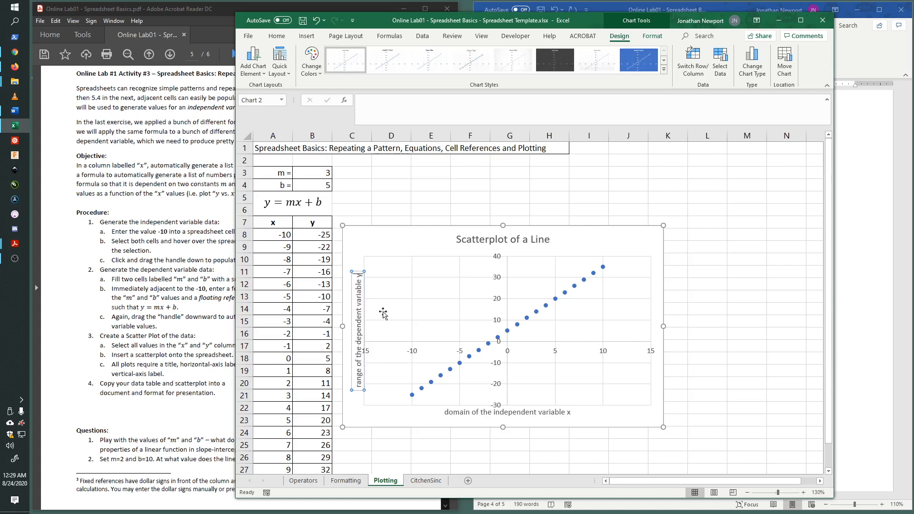
{"action": "left_click", "coordinate": [387, 247]}
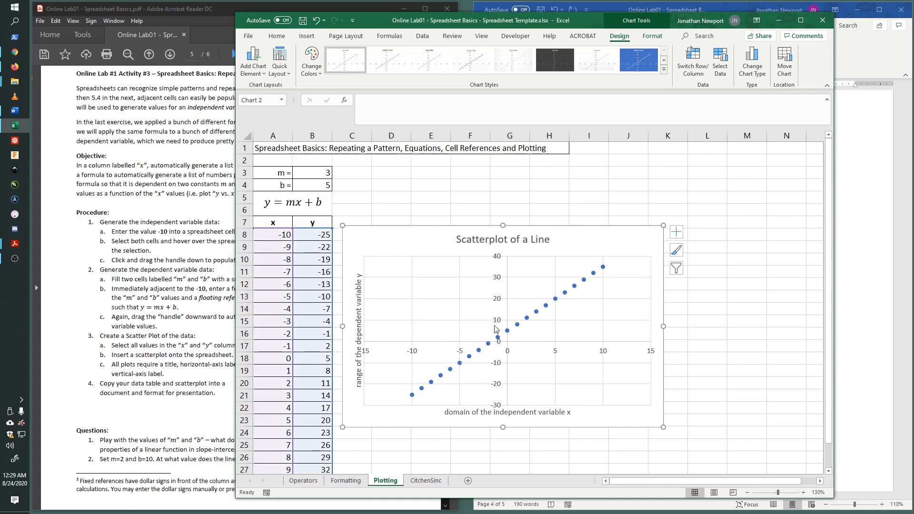
Step: Maximize the spreadsheet window and select the scatter chart's plot area
{"action": "left_click", "coordinate": [500, 304]}
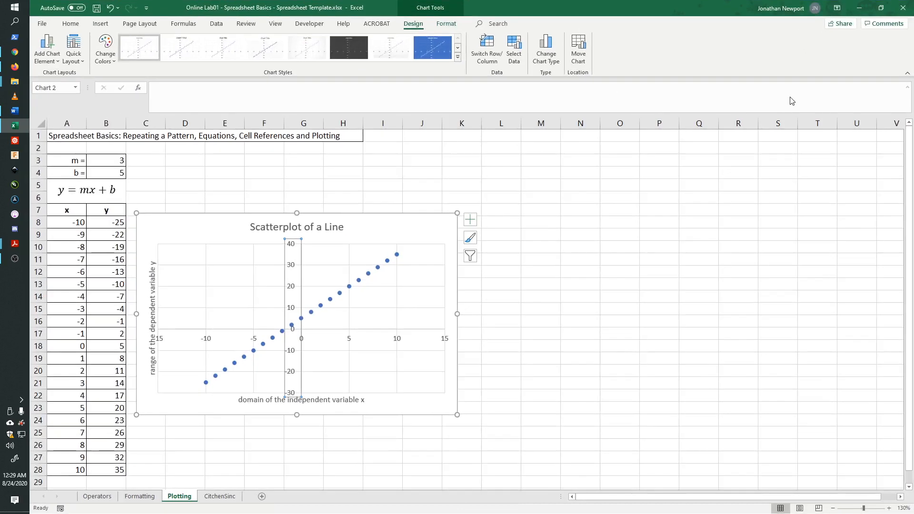
{"action": "left_click", "coordinate": [800, 20]}
{"action": "left_click", "coordinate": [264, 269]}
{"action": "left_click", "coordinate": [195, 229]}
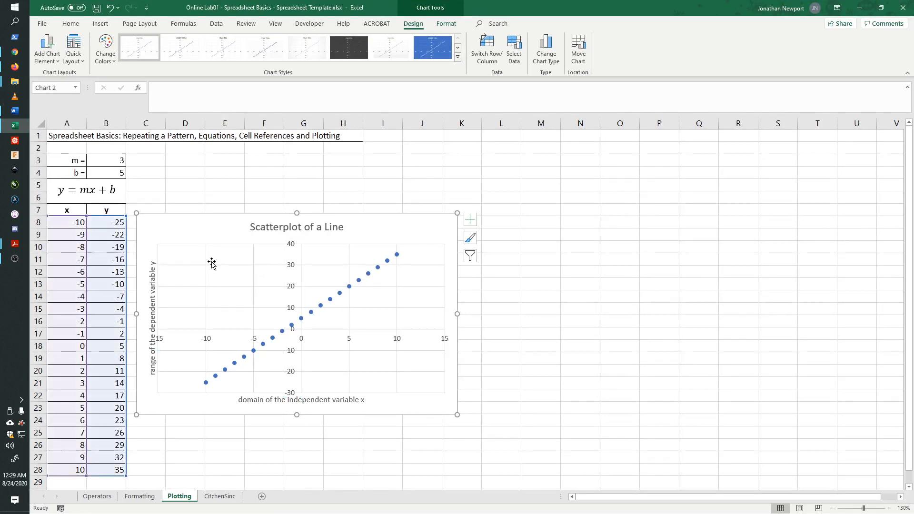
{"action": "left_click", "coordinate": [264, 263]}
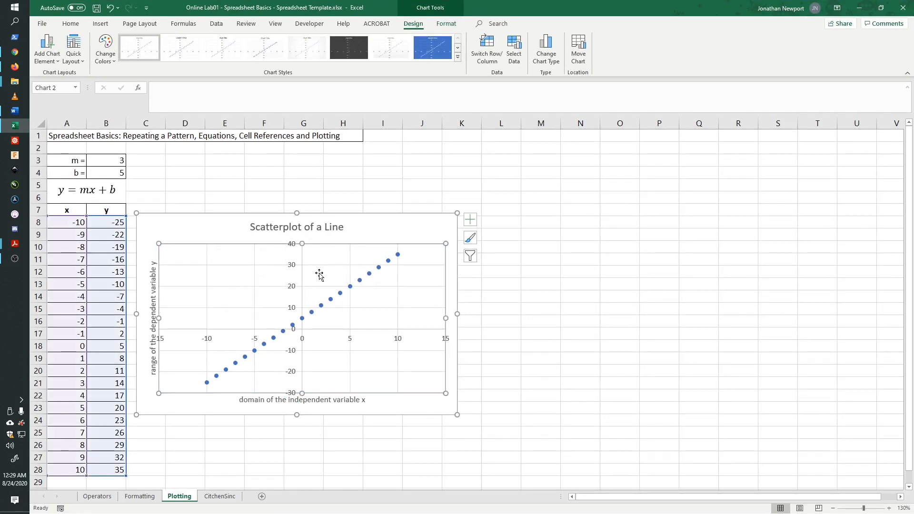
Step: Set the label position of the chart's vertical axis to Low in its axis formatting options
{"action": "left_click", "coordinate": [299, 270]}
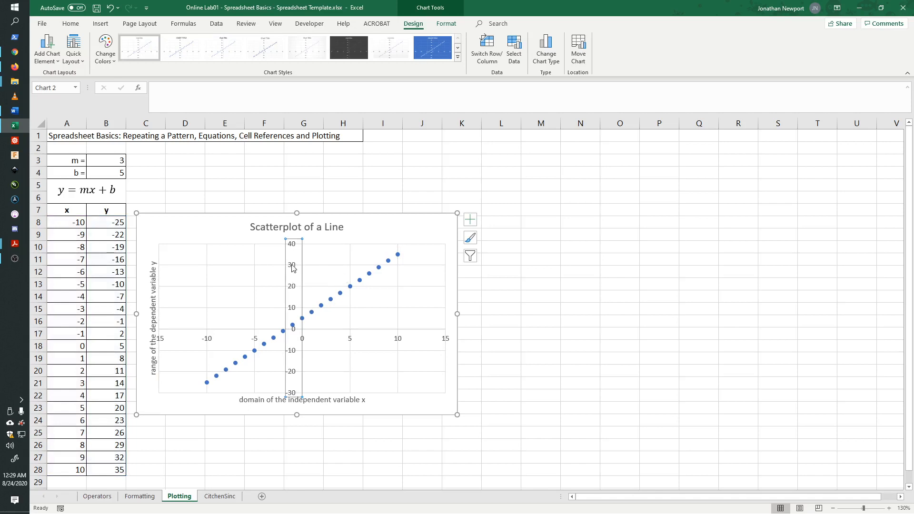
{"action": "right_click", "coordinate": [293, 269]}
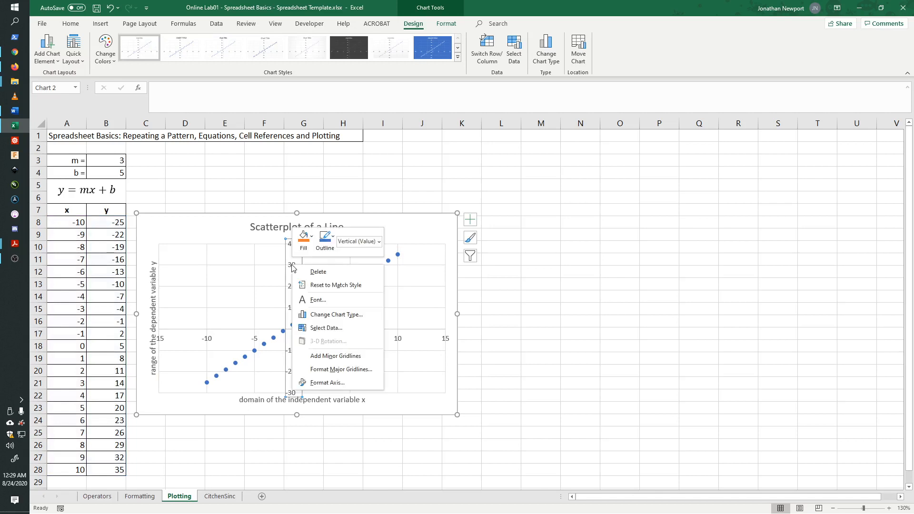
{"action": "left_click", "coordinate": [329, 384]}
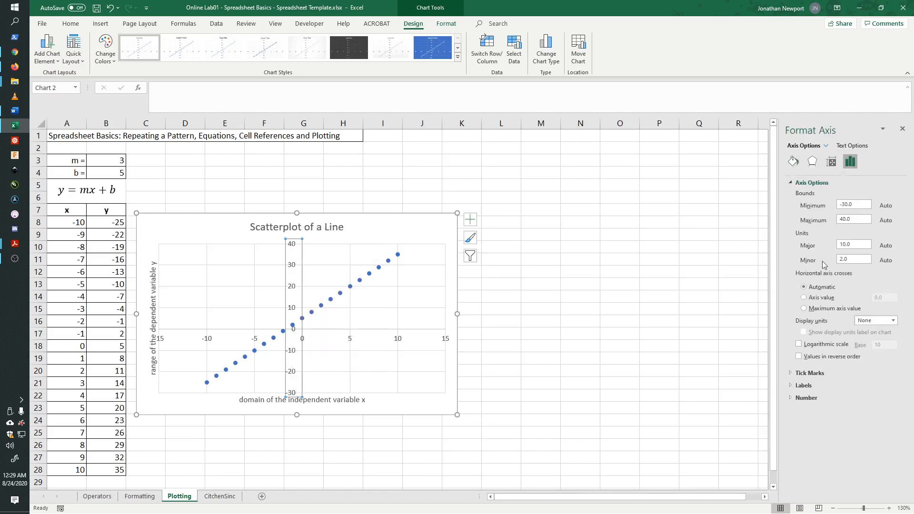
{"action": "left_click", "coordinate": [791, 386]}
{"action": "left_click", "coordinate": [877, 399]}
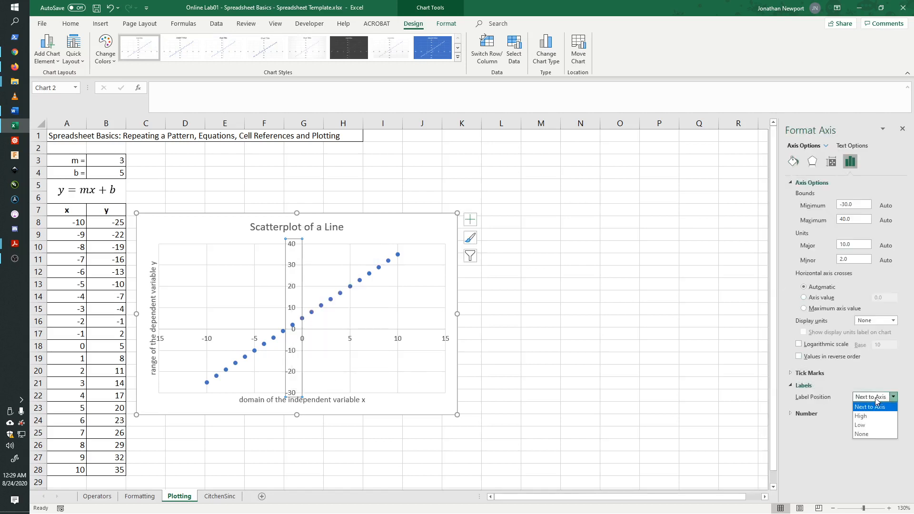
{"action": "left_click", "coordinate": [873, 425]}
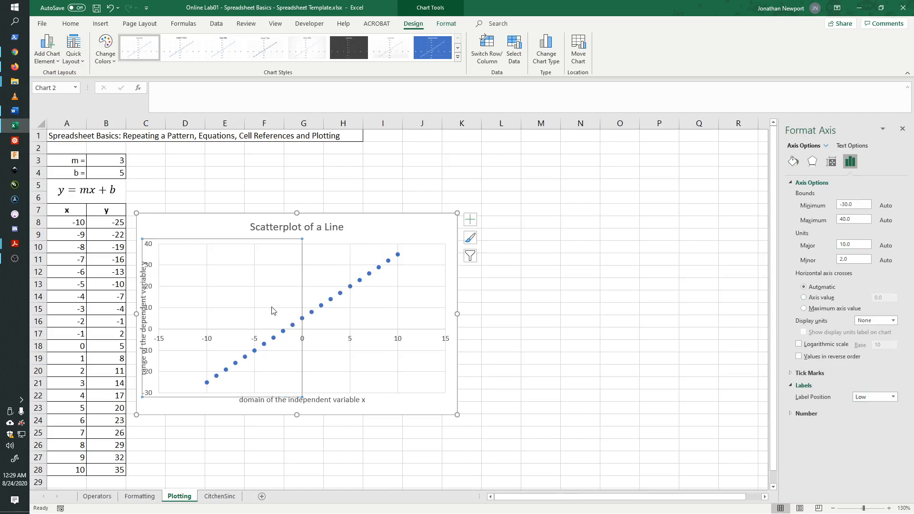
Step: Widen the scatter chart slightly by extending its left edge toward the data table
{"action": "left_click", "coordinate": [165, 225]}
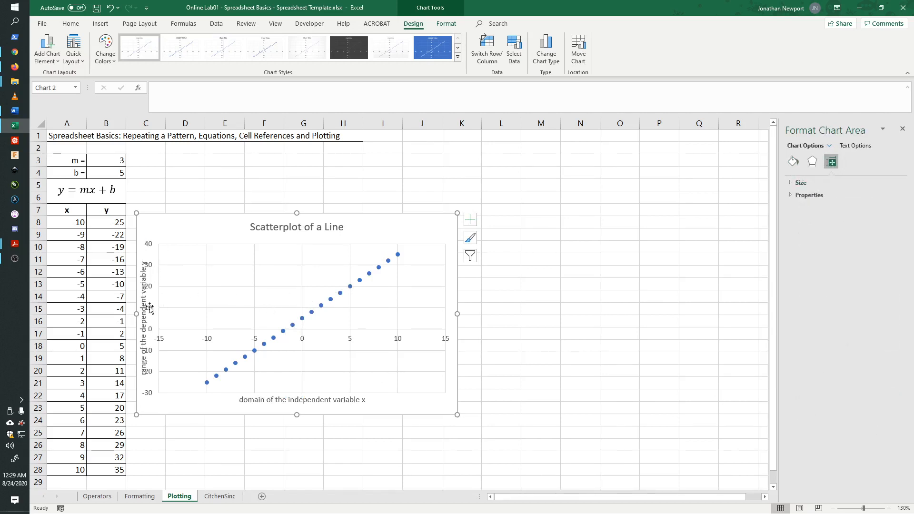
{"action": "left_click_drag", "start_coordinate": [136, 314], "coordinate": [132, 313]}
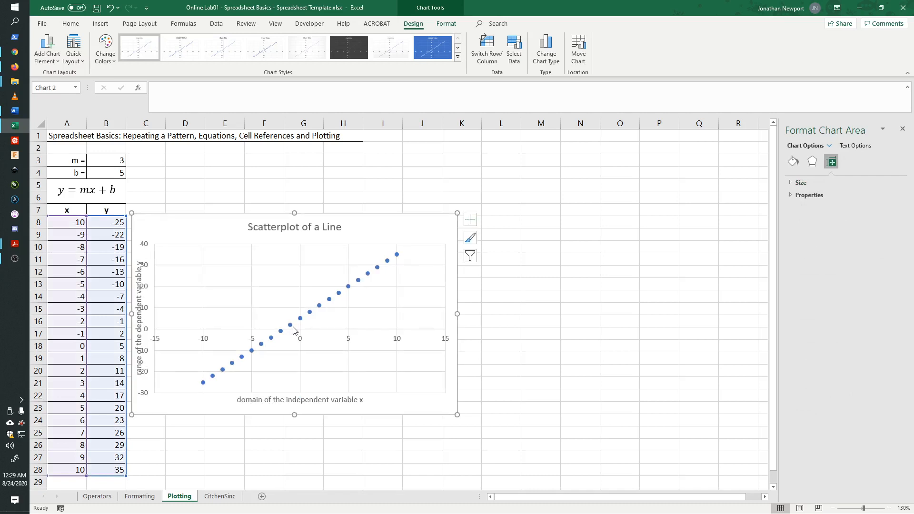
Step: Widen the scatter chart slightly and move its plot area's left edge inward, clear of the vertical axis title
{"action": "left_click_drag", "start_coordinate": [458, 312], "coordinate": [469, 311]}
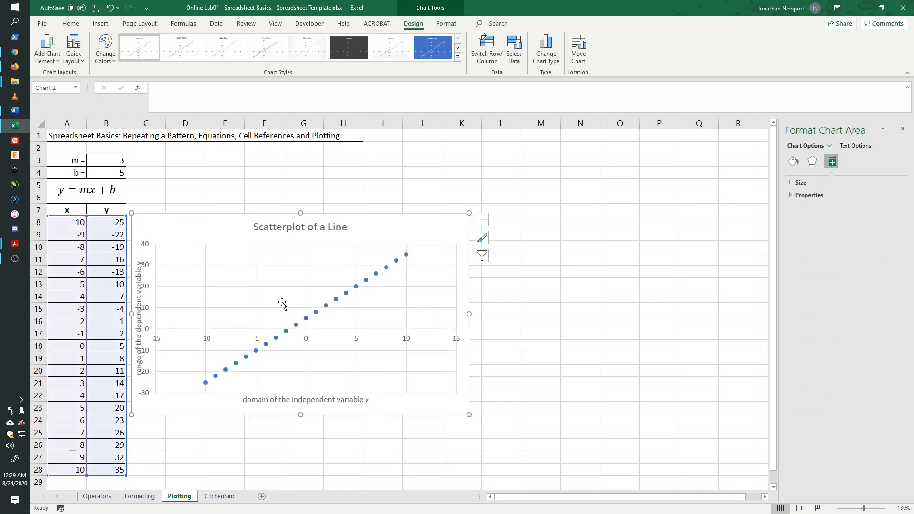
{"action": "left_click", "coordinate": [155, 308]}
{"action": "left_click", "coordinate": [168, 305]}
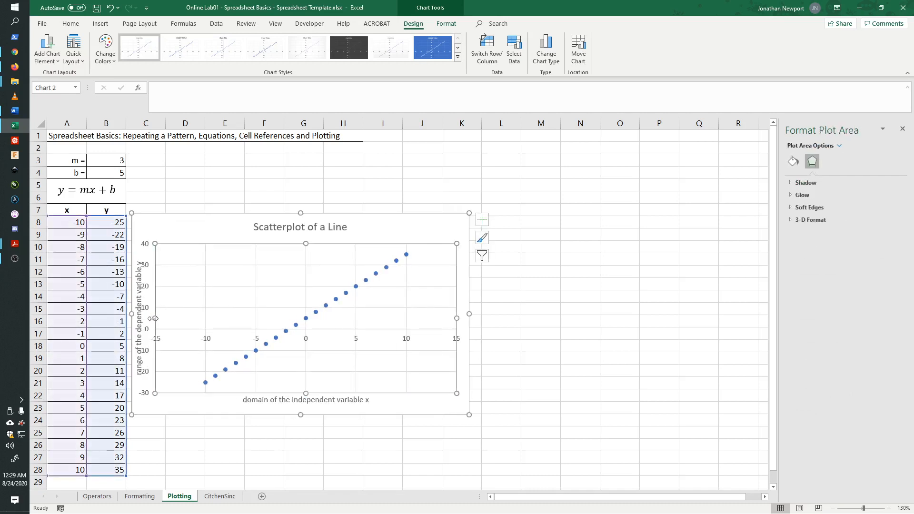
{"action": "left_click_drag", "start_coordinate": [156, 318], "coordinate": [161, 318]}
{"action": "left_click", "coordinate": [182, 225]}
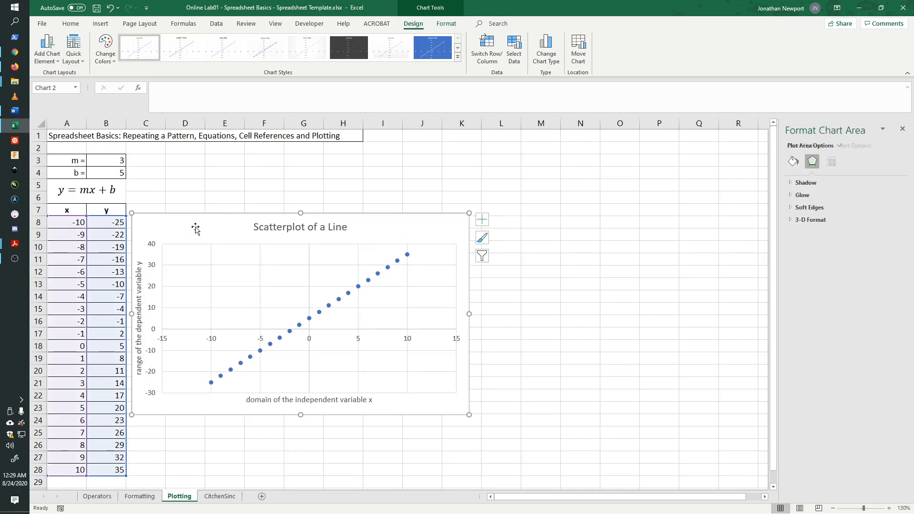
Step: Set the label position of the chart's horizontal axis to Low
{"action": "left_click", "coordinate": [360, 340]}
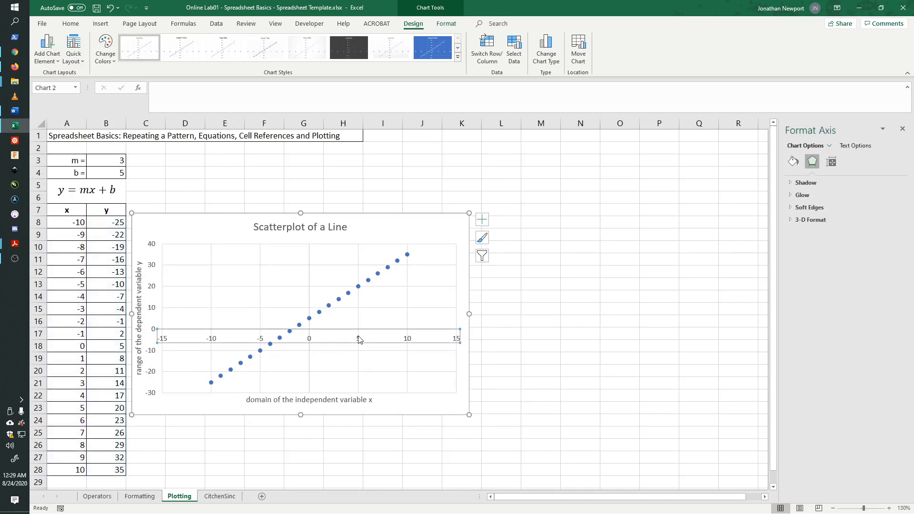
{"action": "right_click", "coordinate": [359, 339]}
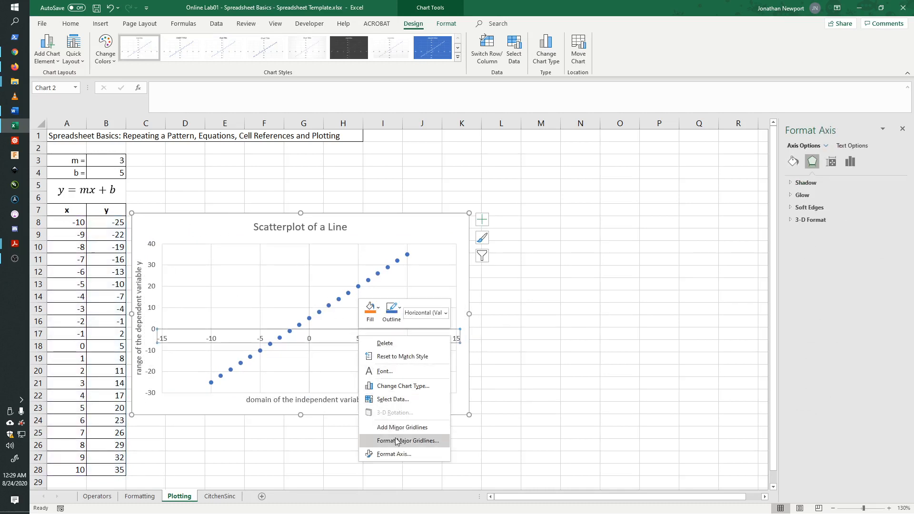
{"action": "left_click", "coordinate": [397, 454]}
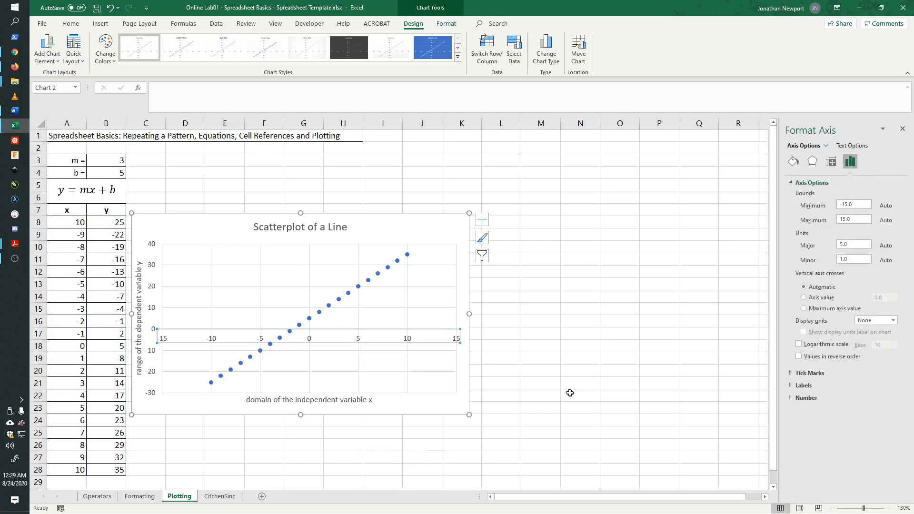
{"action": "left_click", "coordinate": [791, 387]}
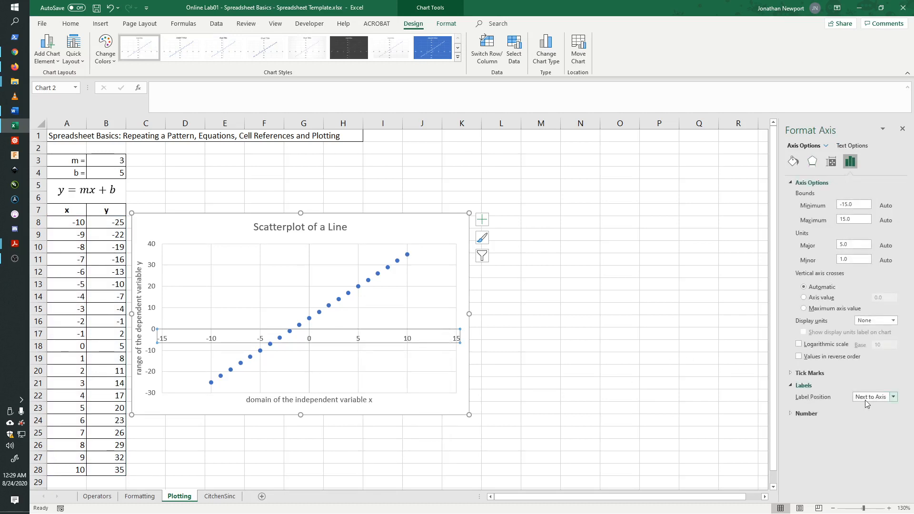
{"action": "left_click", "coordinate": [893, 397]}
{"action": "left_click", "coordinate": [877, 424]}
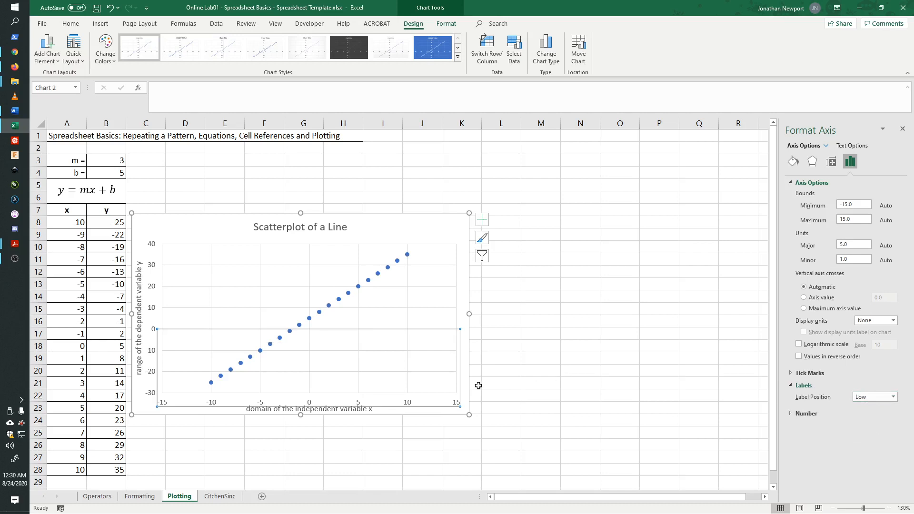
Step: Raise the plot area's lower edge slightly to separate the horizontal axis labels from the axis title
{"action": "left_click", "coordinate": [416, 372]}
{"action": "left_click", "coordinate": [327, 411]}
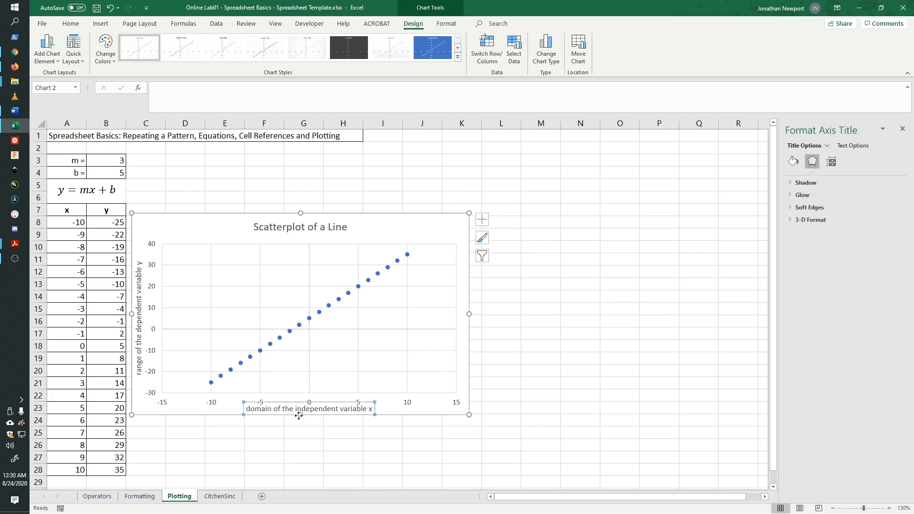
{"action": "left_click", "coordinate": [309, 391]}
{"action": "left_click_drag", "start_coordinate": [309, 394], "coordinate": [310, 389]}
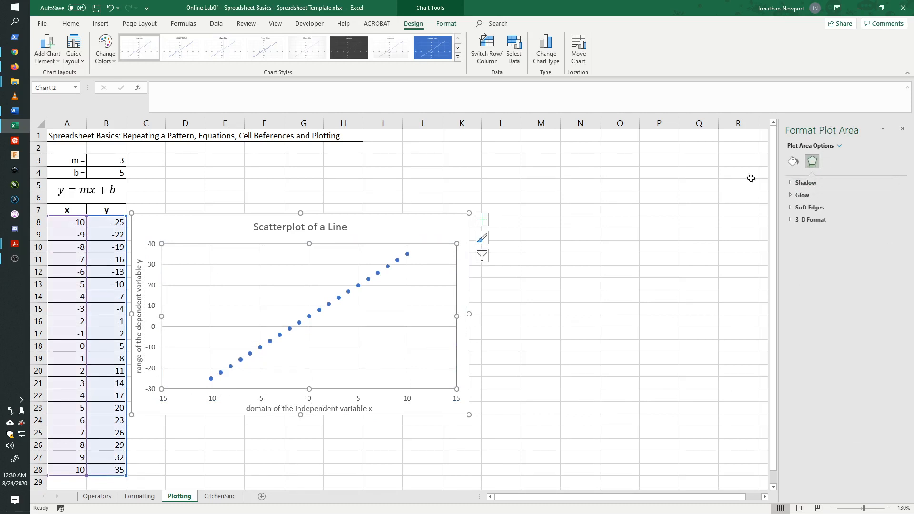
Step: Try limiting the horizontal axis bounds to a minimum of -10 and a maximum of 10
{"action": "left_click", "coordinate": [358, 399]}
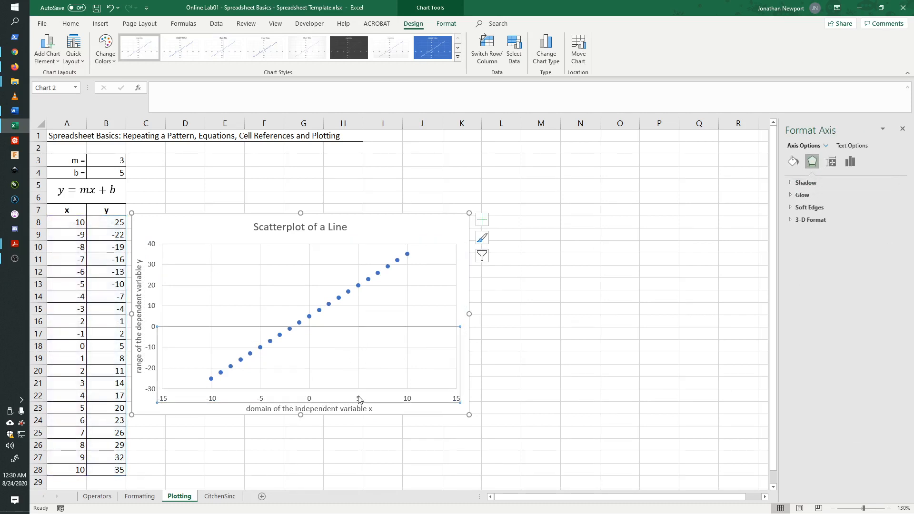
{"action": "left_click", "coordinate": [831, 162]}
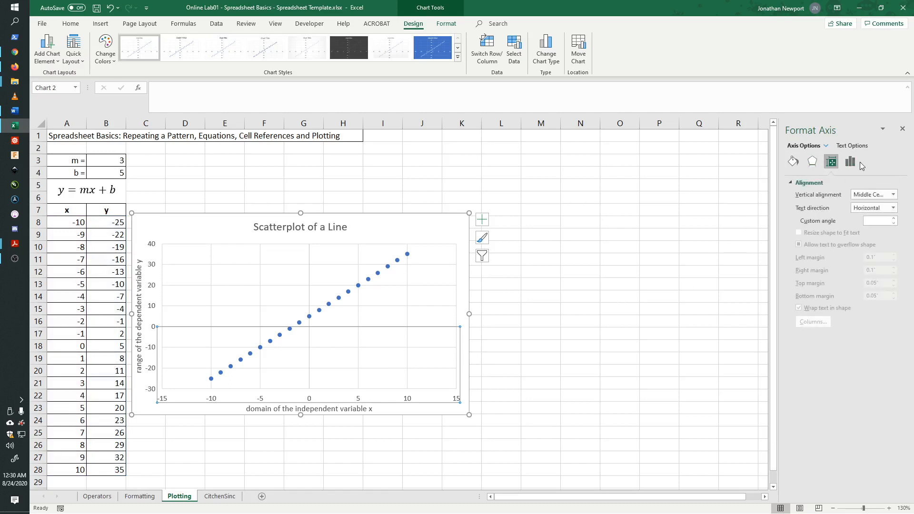
{"action": "left_click", "coordinate": [851, 162]}
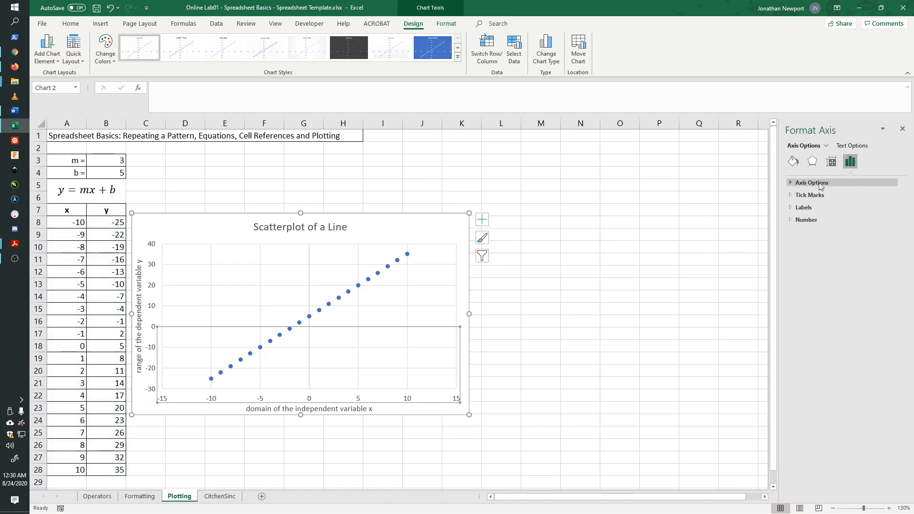
{"action": "left_click", "coordinate": [792, 184]}
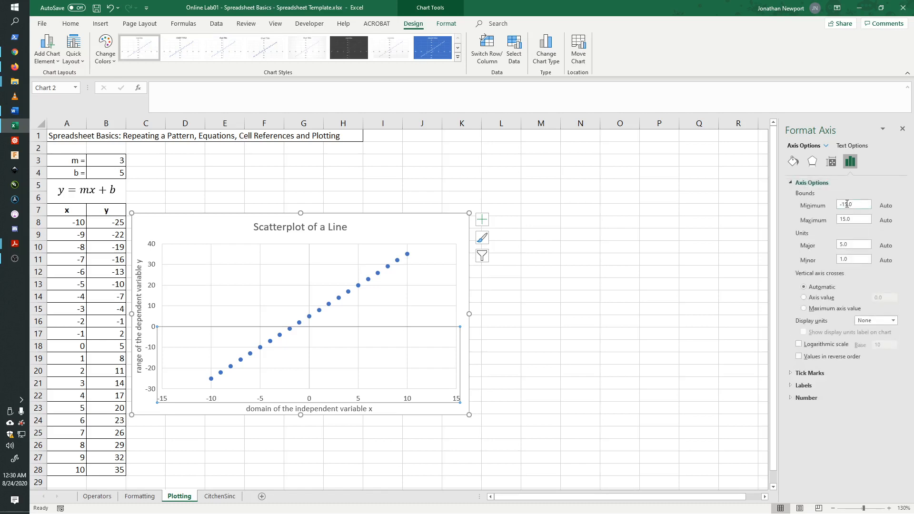
{"action": "left_click", "coordinate": [845, 204]}
{"action": "type", "text": "1"}
{"action": "key", "text": "Delete"}
{"action": "type", "text": "0"}
{"action": "left_click", "coordinate": [845, 219]}
{"action": "key", "text": "Return"}
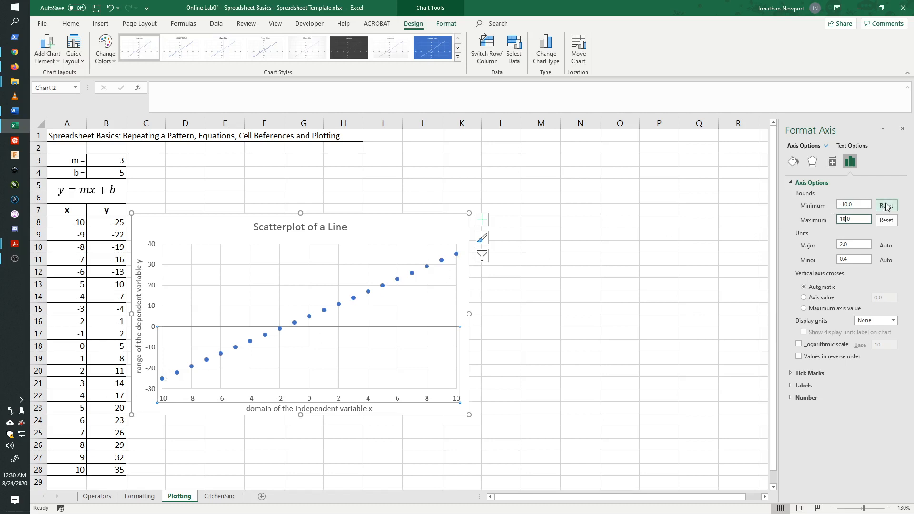
Step: Reset the horizontal axis minimum and maximum bounds to automatic
{"action": "left_click", "coordinate": [886, 206]}
{"action": "left_click", "coordinate": [886, 220]}
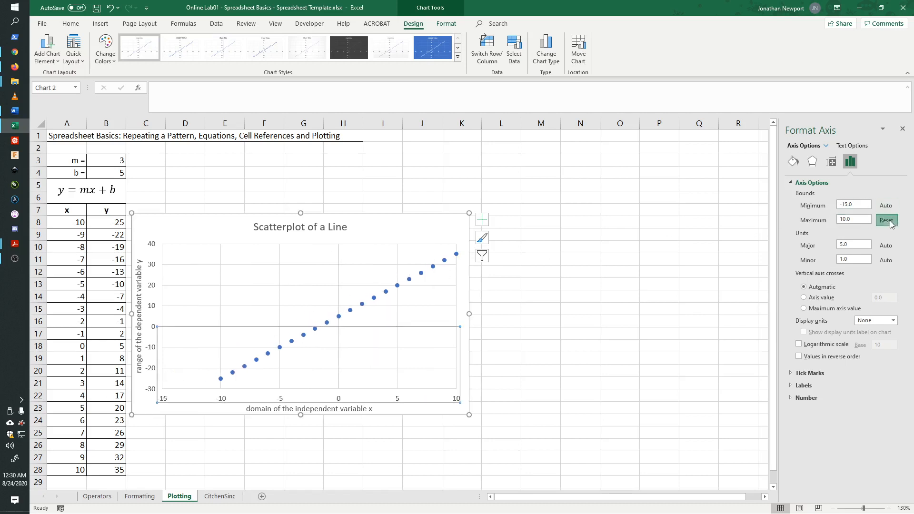
{"action": "left_click", "coordinate": [402, 232]}
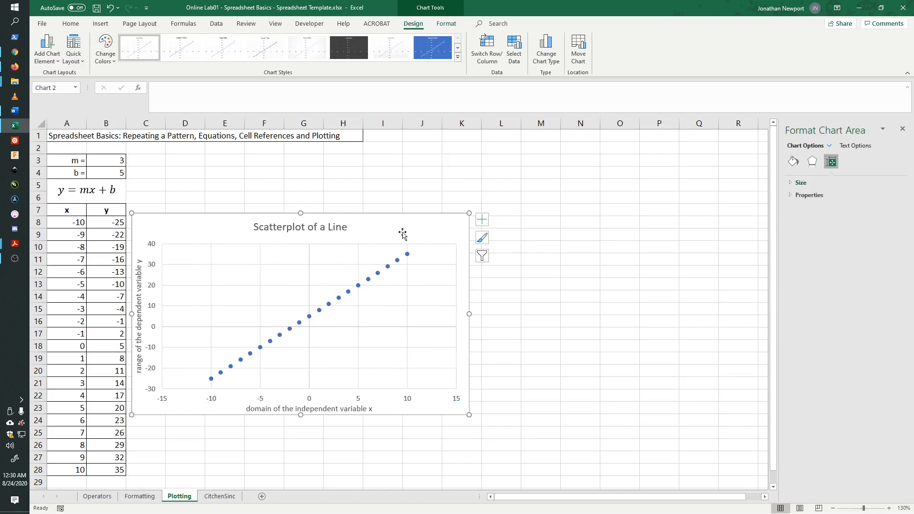
Step: Nudge the scatter chart slightly away from the data table
{"action": "scroll", "coordinate": [213, 307], "scroll_direction": "down", "scroll_amount": 1}
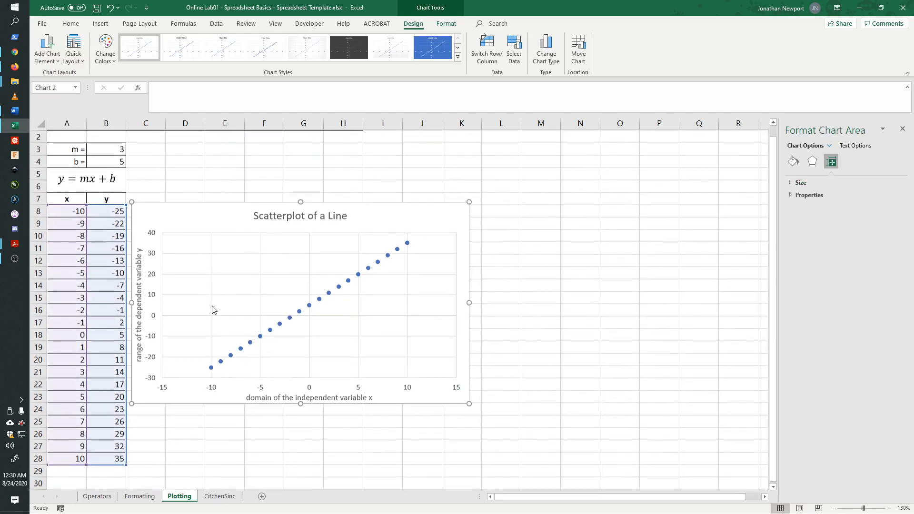
{"action": "scroll", "coordinate": [213, 310], "scroll_direction": "up", "scroll_amount": 1}
{"action": "left_click_drag", "start_coordinate": [187, 230], "coordinate": [189, 229]}
{"action": "left_click", "coordinate": [194, 182]}
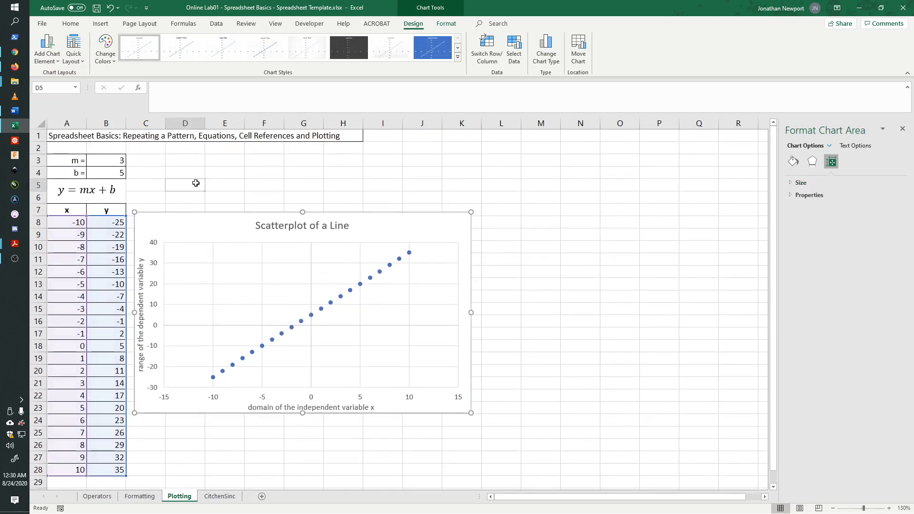
{"action": "left_click", "coordinate": [198, 224]}
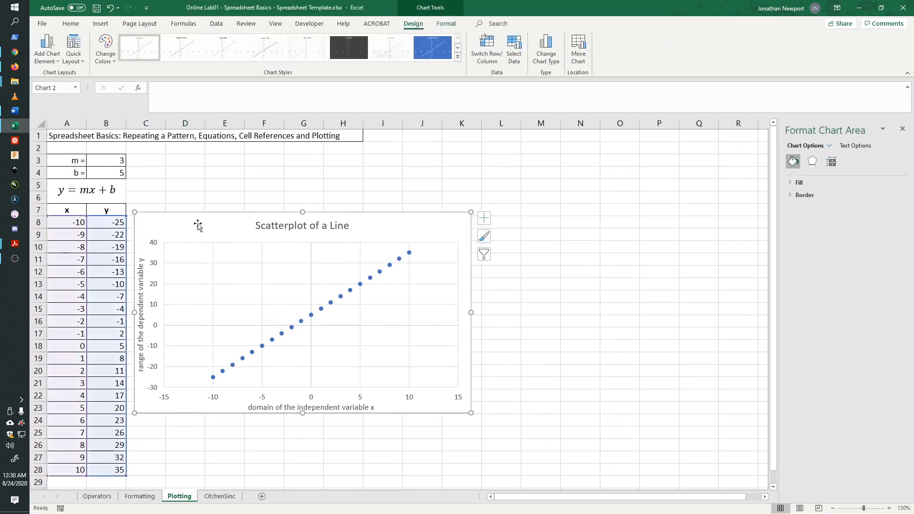
Step: Shrink the spreadsheet window to expose the Word lab report beside it, and copy the data table in A3:B28
{"action": "left_click_drag", "start_coordinate": [73, 160], "coordinate": [119, 463]}
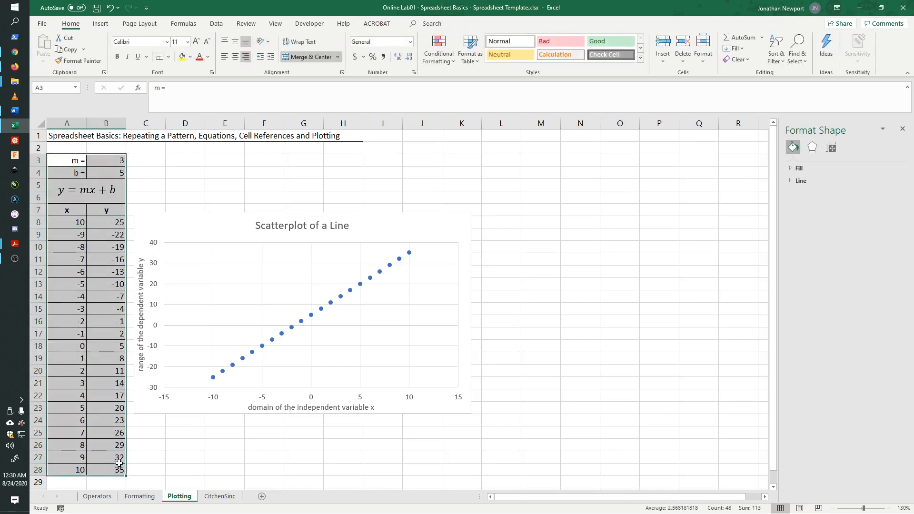
{"action": "double_click", "coordinate": [618, 8]}
{"action": "left_click_drag", "start_coordinate": [592, 22], "coordinate": [417, 22]}
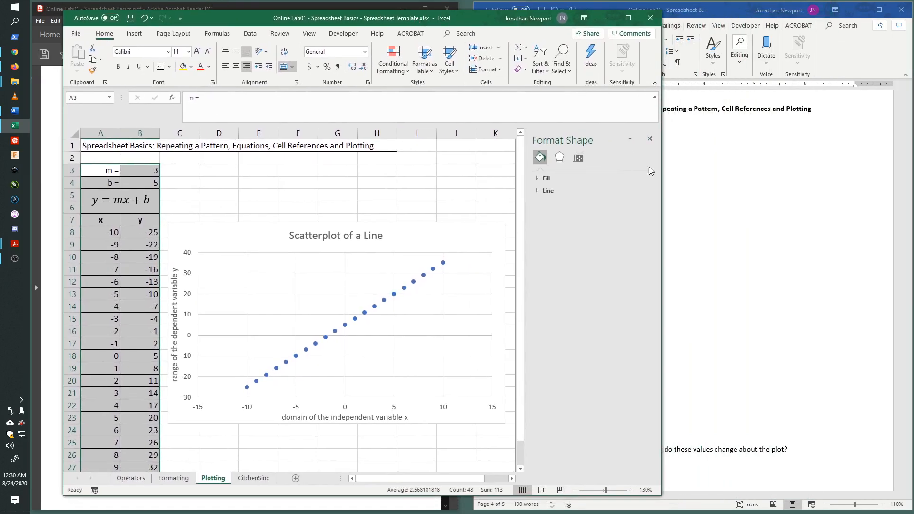
{"action": "left_click", "coordinate": [649, 138]}
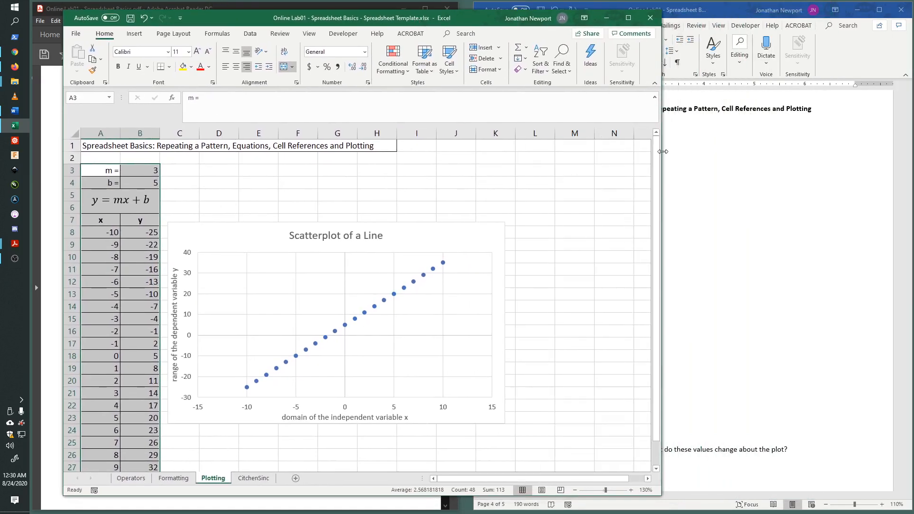
{"action": "left_click_drag", "start_coordinate": [662, 150], "coordinate": [676, 147]}
{"action": "left_click_drag", "start_coordinate": [516, 20], "coordinate": [508, 19]}
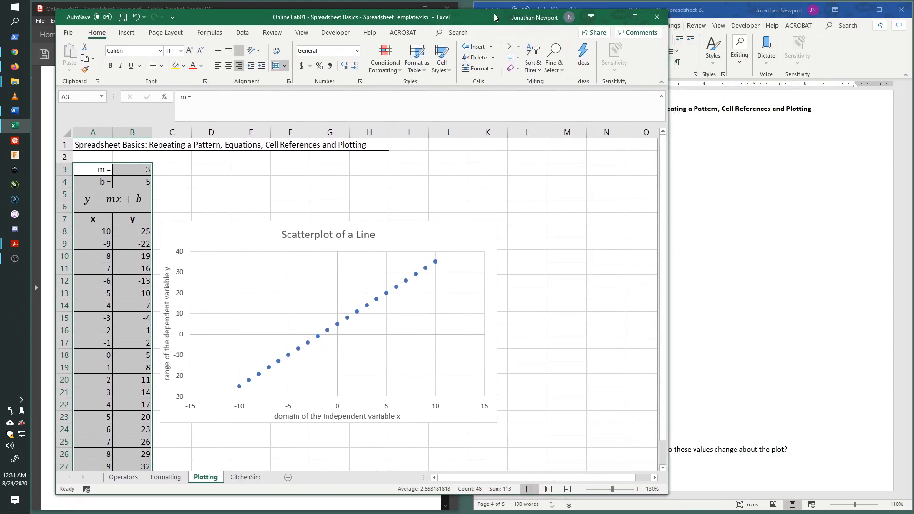
{"action": "right_click", "coordinate": [101, 169]}
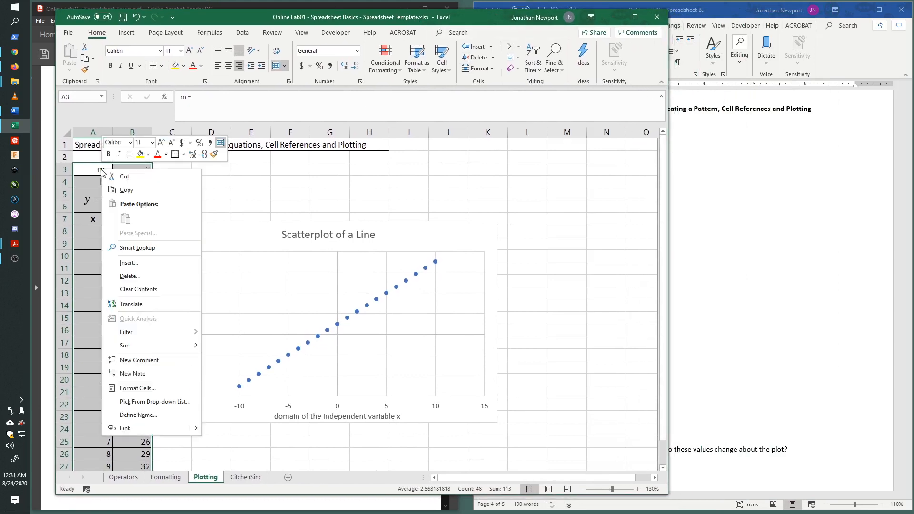
{"action": "left_click", "coordinate": [136, 189]}
Step: Switch to the Word lab report and delete the placeholder "Copy Data Table and Scatterplot Here!" under the Activity #3 heading
{"action": "left_click", "coordinate": [705, 186]}
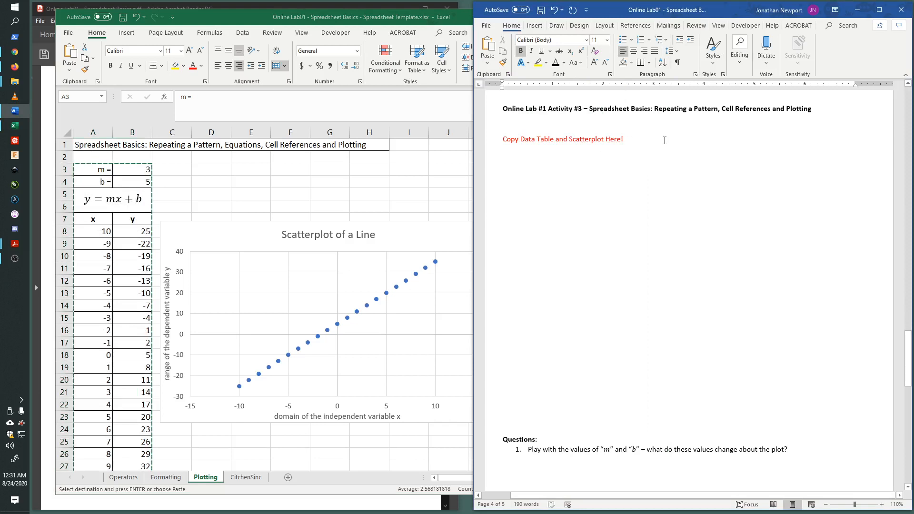
{"action": "left_click_drag", "start_coordinate": [664, 141], "coordinate": [506, 135]}
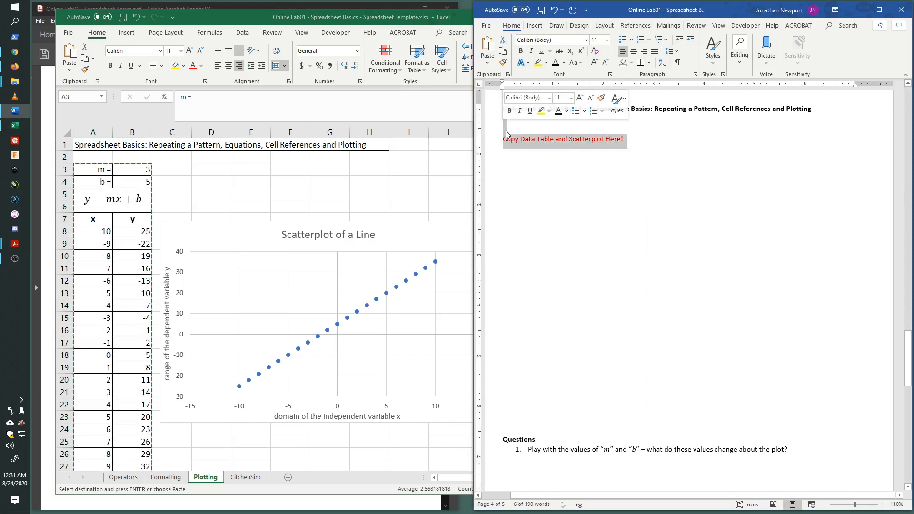
{"action": "key", "text": "Delete"}
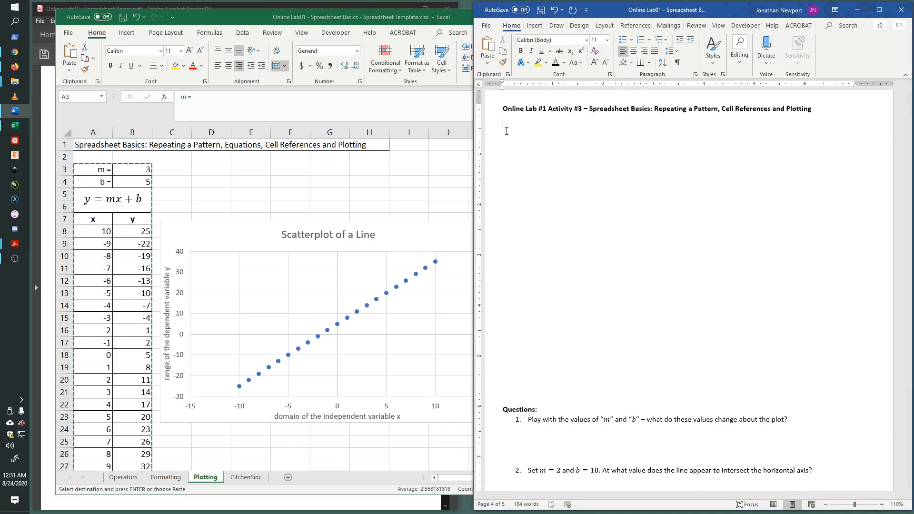
Step: Paste the copied data table as a picture below the Activity #3 heading in the lab report
{"action": "key", "text": "ctrl+v"}
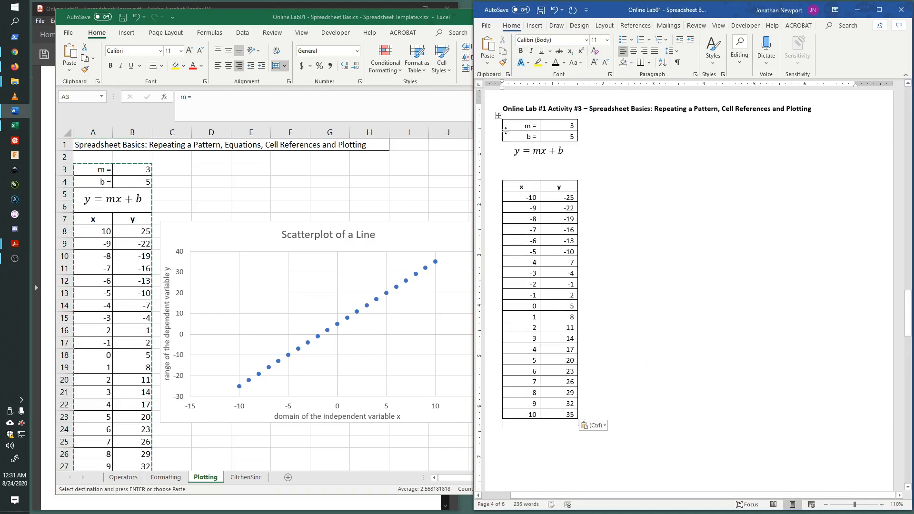
{"action": "key", "text": "ctrl+z"}
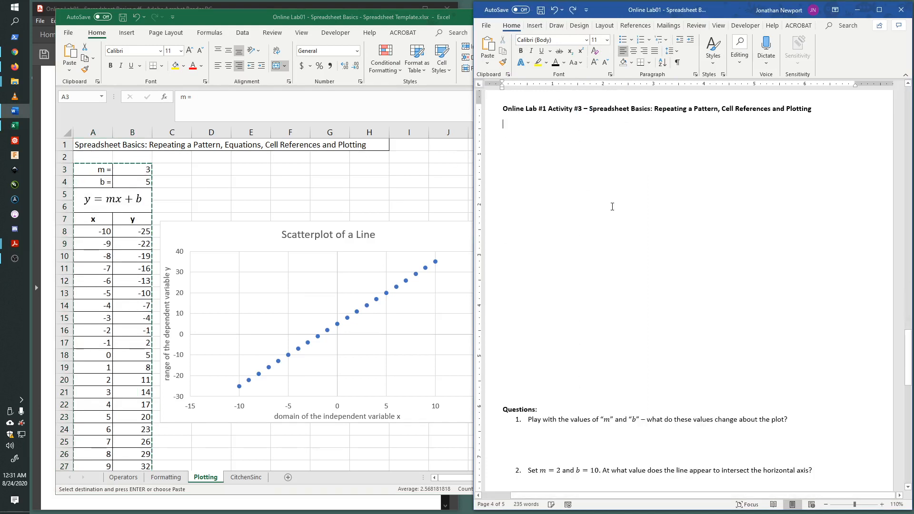
{"action": "right_click", "coordinate": [506, 120]}
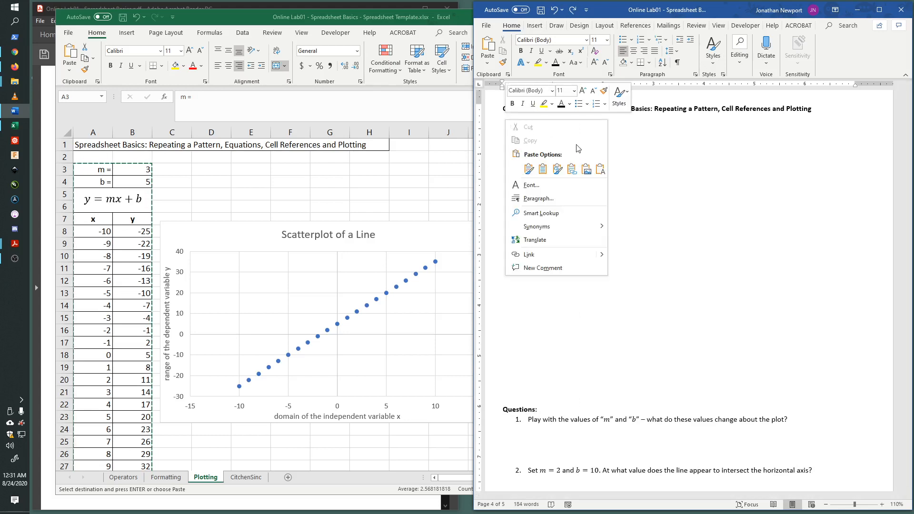
{"action": "left_click", "coordinate": [586, 169]}
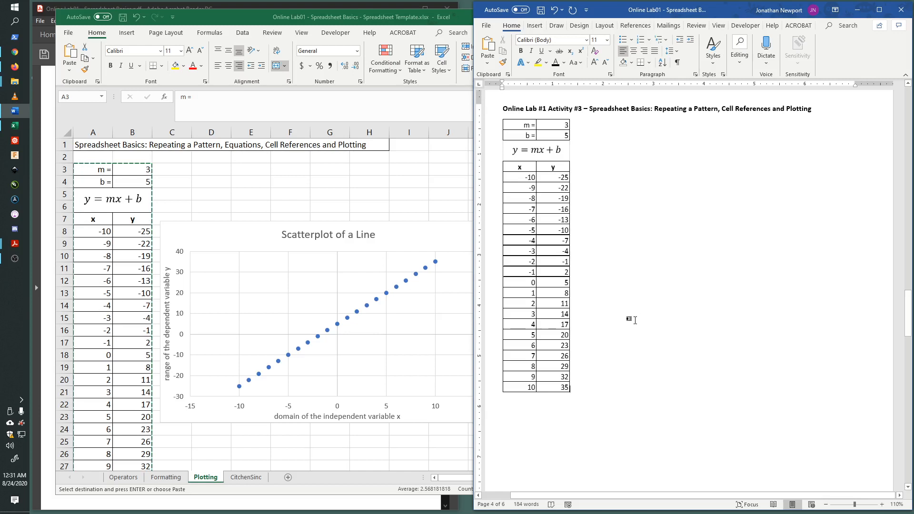
Step: Copy the scatter chart from the spreadsheet and paste it as a picture after the data table in the Word lab report
{"action": "left_click", "coordinate": [235, 236]}
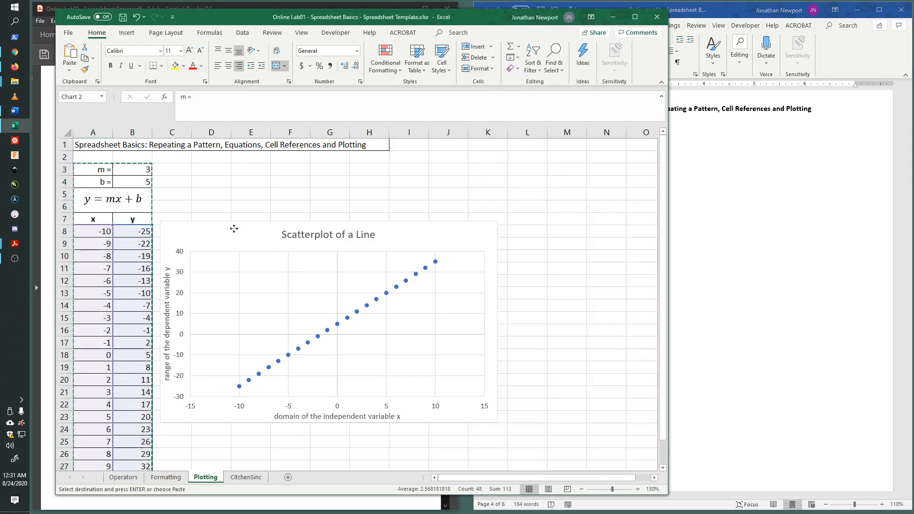
{"action": "left_click", "coordinate": [234, 230]}
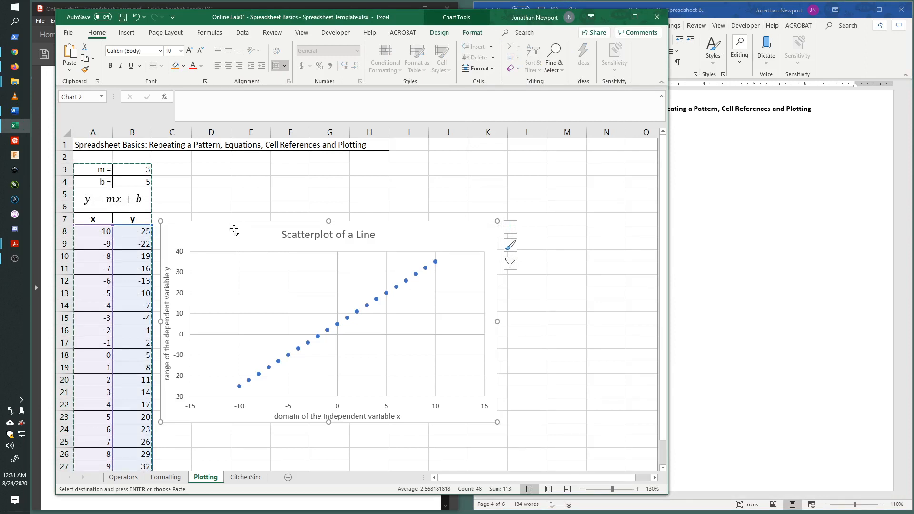
{"action": "left_click", "coordinate": [703, 210]}
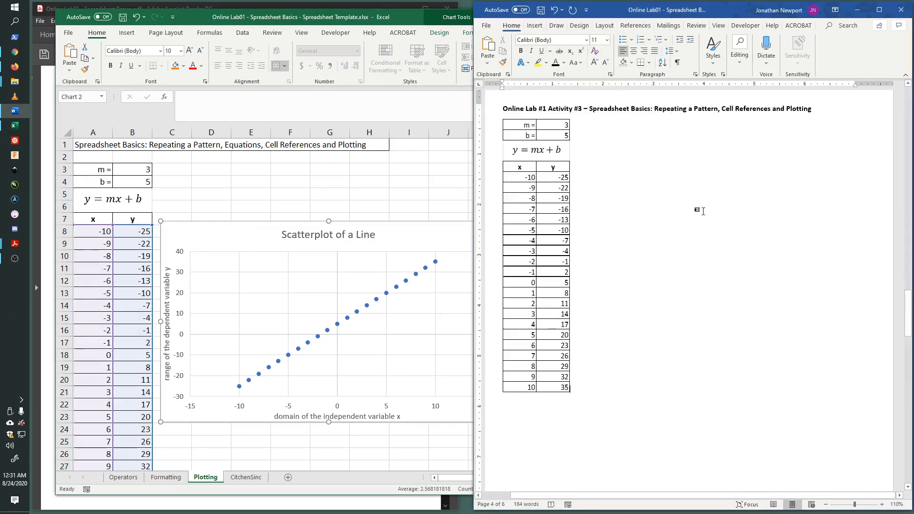
{"action": "right_click", "coordinate": [586, 386]}
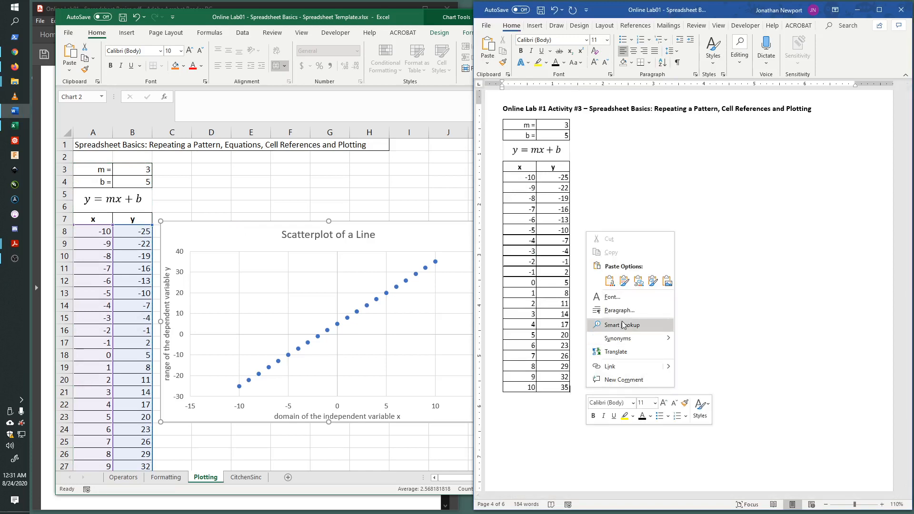
{"action": "left_click", "coordinate": [653, 282]}
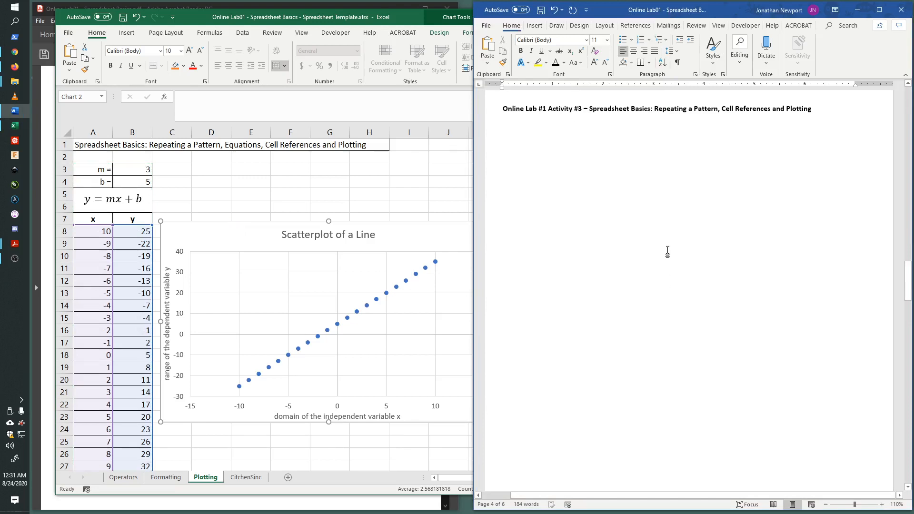
{"action": "scroll", "coordinate": [685, 272], "scroll_direction": "down", "scroll_amount": 10}
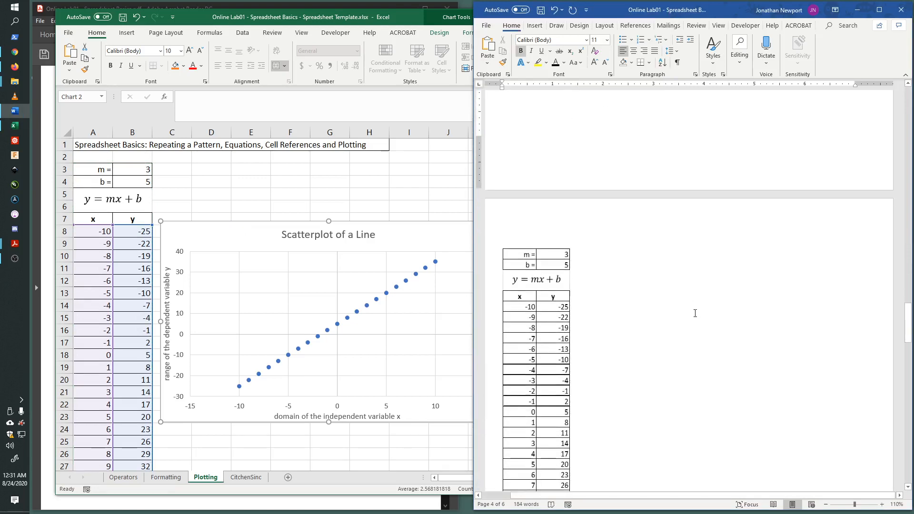
{"action": "scroll", "coordinate": [695, 313], "scroll_direction": "down", "scroll_amount": 8}
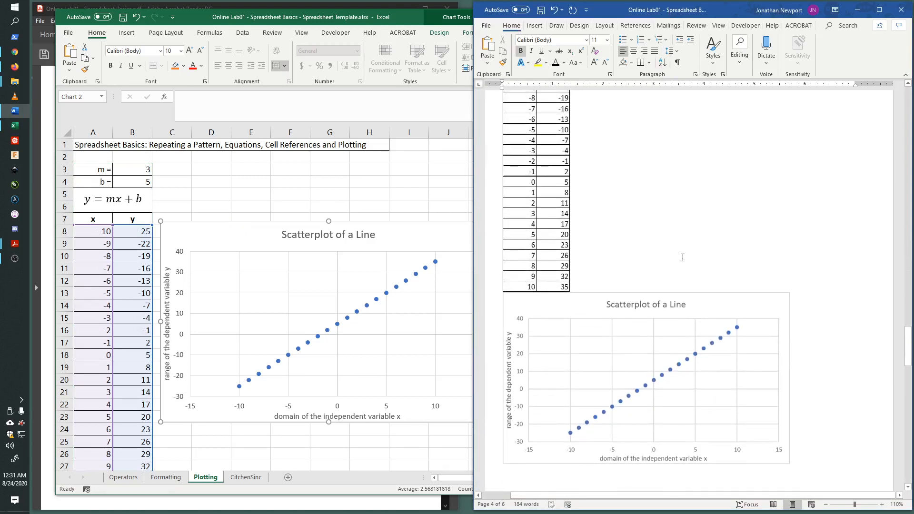
Step: Set the text wrapping of the pasted data table picture to Square
{"action": "scroll", "coordinate": [636, 262], "scroll_direction": "up", "scroll_amount": 3}
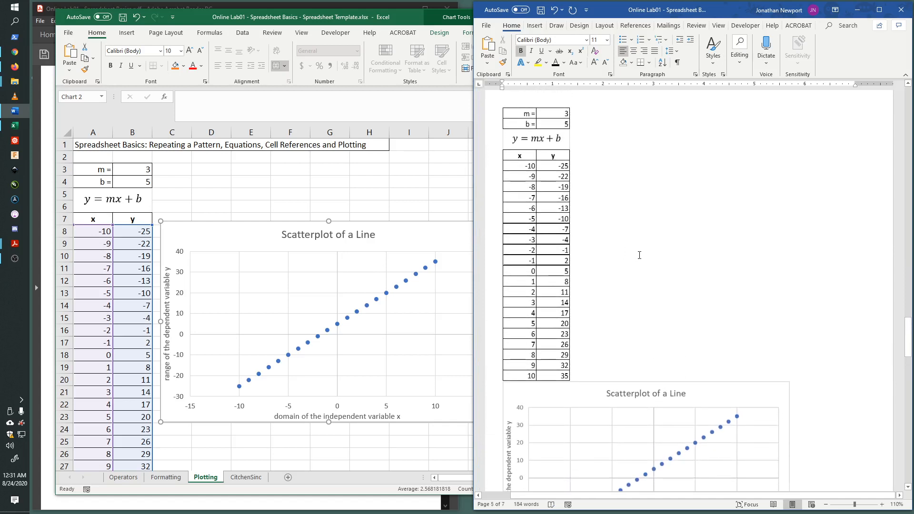
{"action": "scroll", "coordinate": [628, 242], "scroll_direction": "up", "scroll_amount": 1}
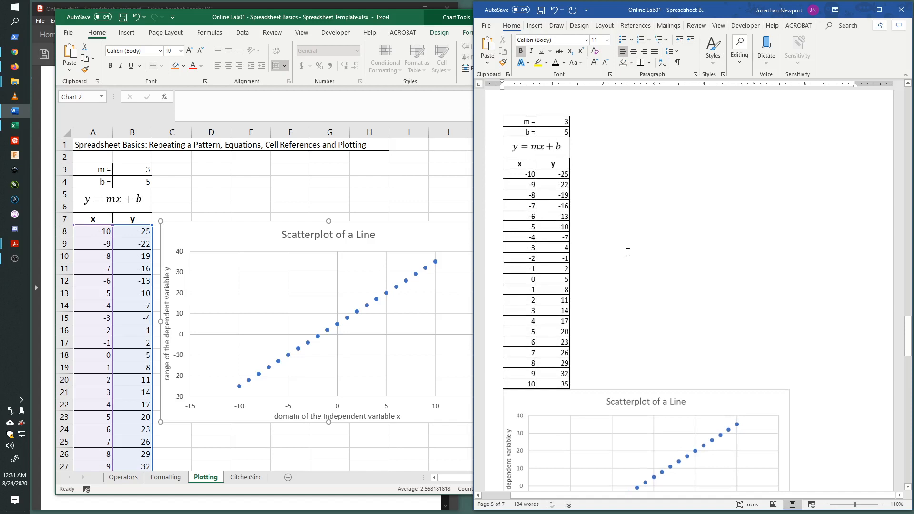
{"action": "left_click", "coordinate": [826, 504]}
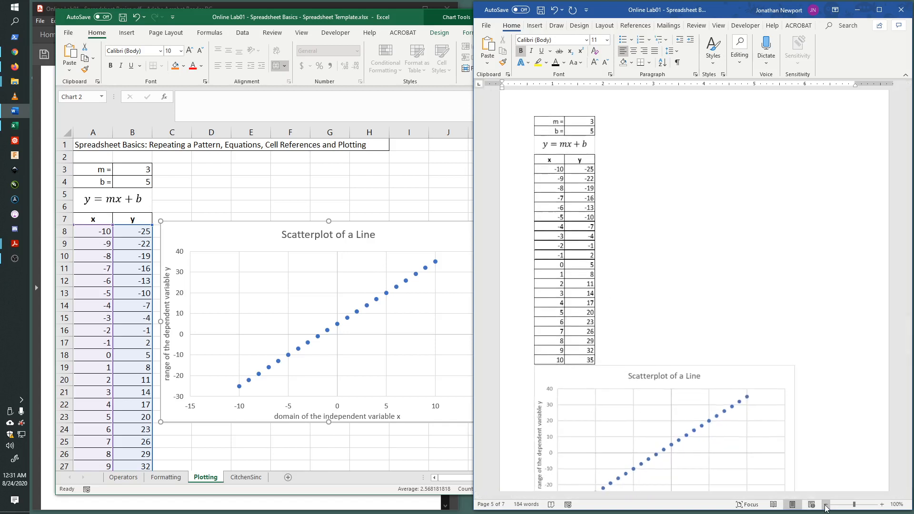
{"action": "left_click", "coordinate": [554, 198]}
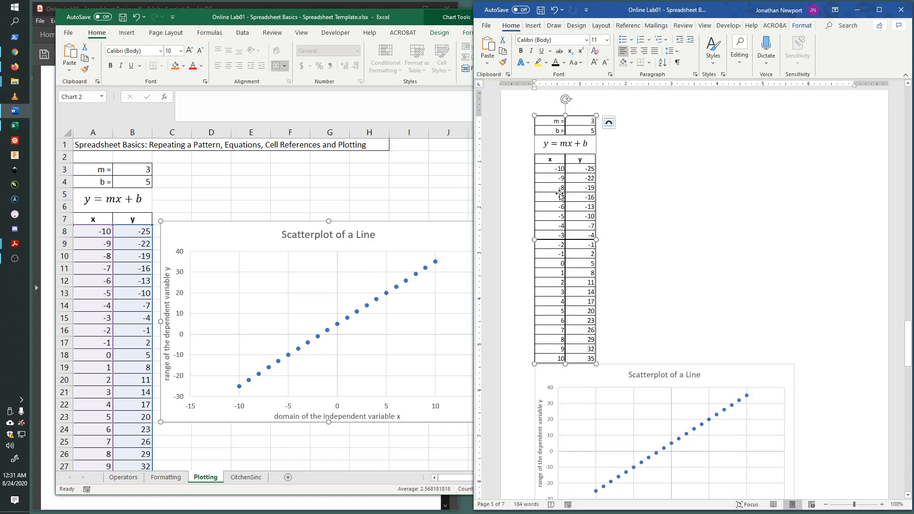
{"action": "right_click", "coordinate": [560, 194]}
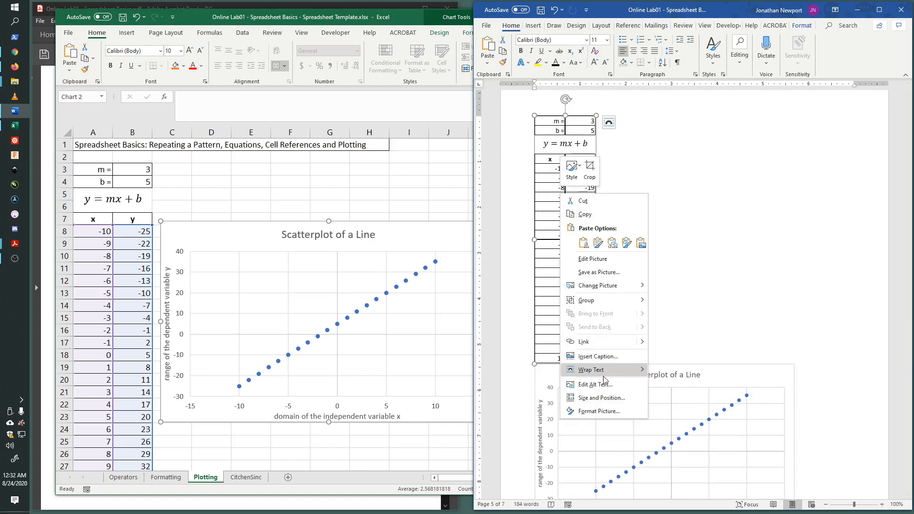
{"action": "mouse_move", "coordinate": [604, 376]}
{"action": "left_click", "coordinate": [673, 369]}
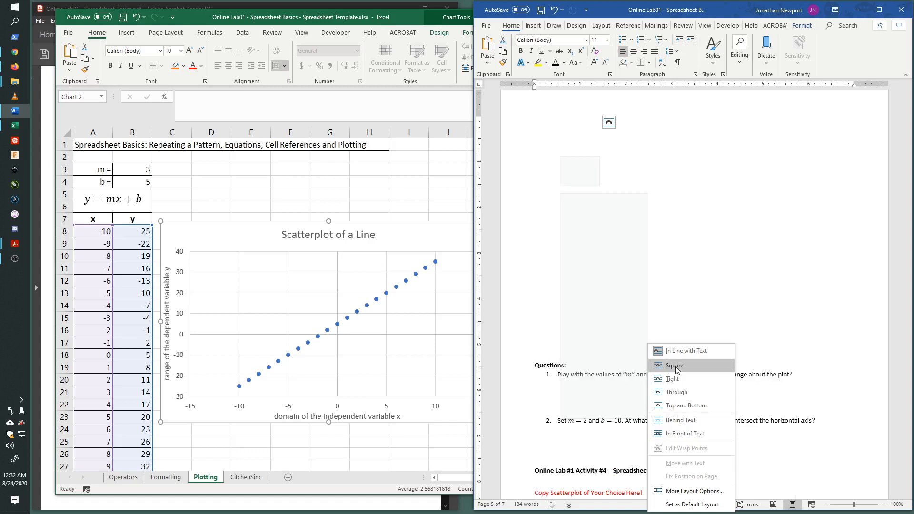
{"action": "scroll", "coordinate": [800, 352], "scroll_direction": "up", "scroll_amount": 15}
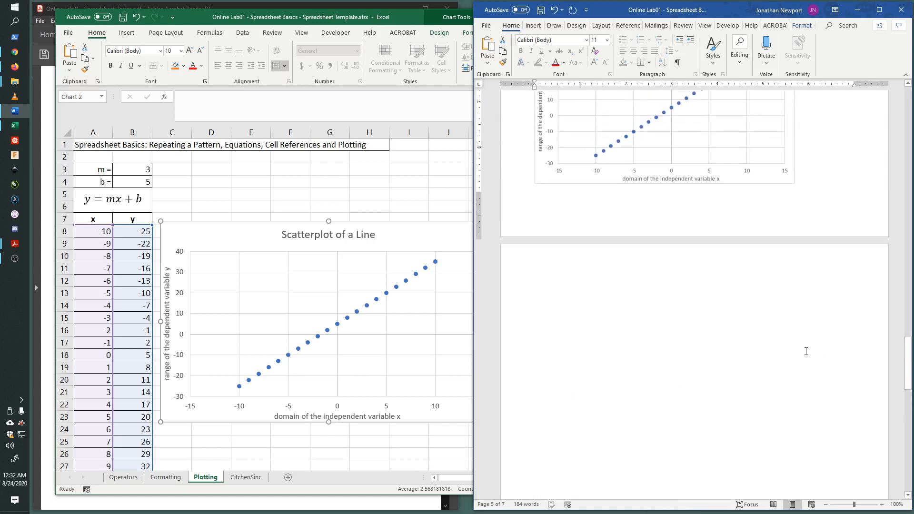
{"action": "scroll", "coordinate": [788, 357], "scroll_direction": "up", "scroll_amount": 3}
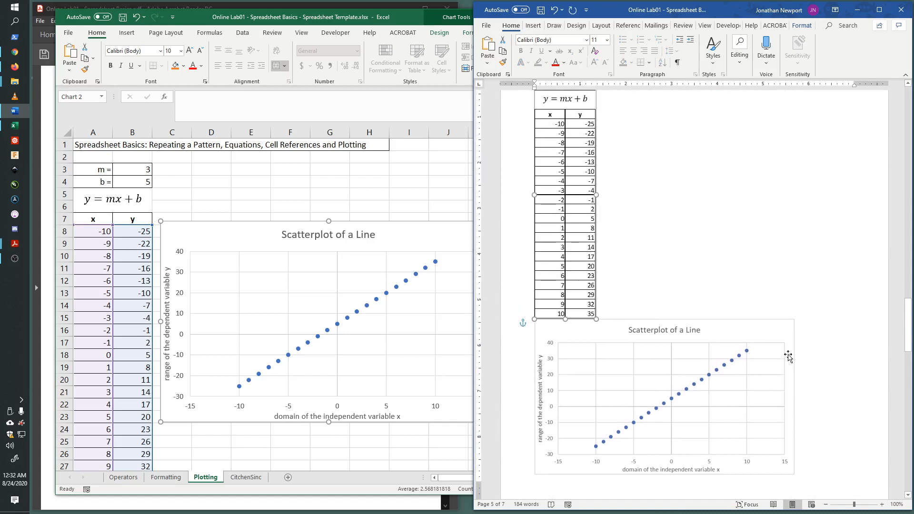
Step: Set the layout of the pasted scatterplot picture to Square text wrapping
{"action": "left_click", "coordinate": [612, 359]}
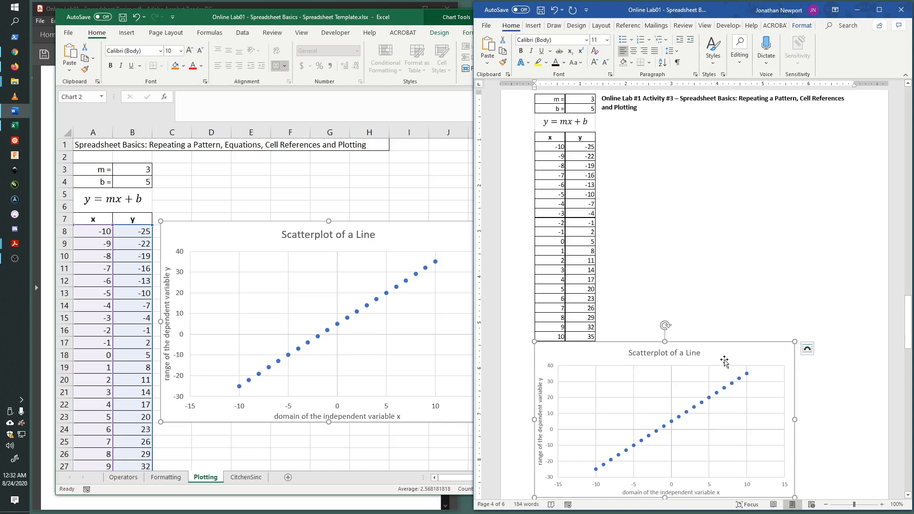
{"action": "left_click", "coordinate": [807, 351]}
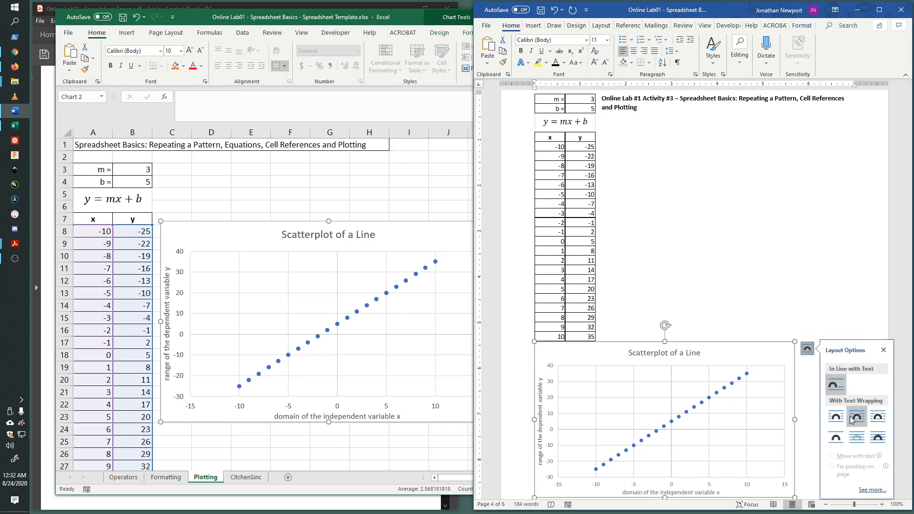
{"action": "left_click", "coordinate": [836, 418]}
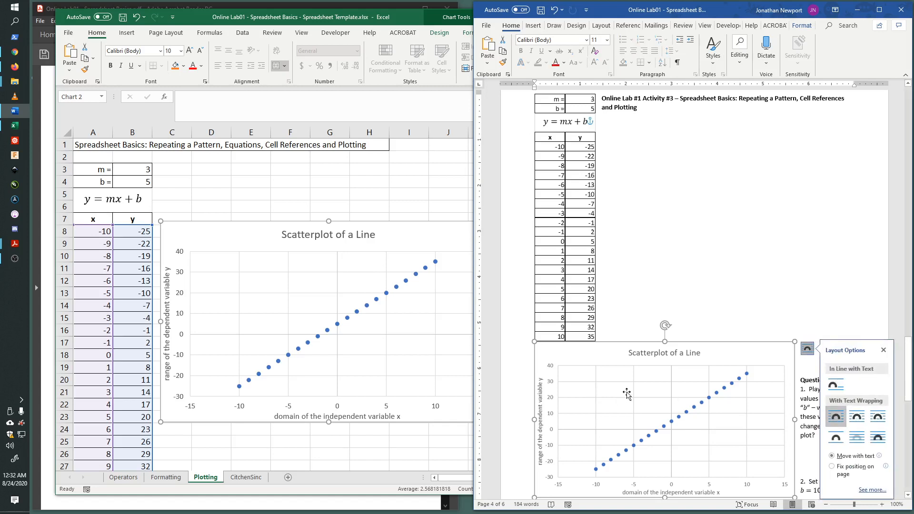
{"action": "left_click", "coordinate": [788, 240]}
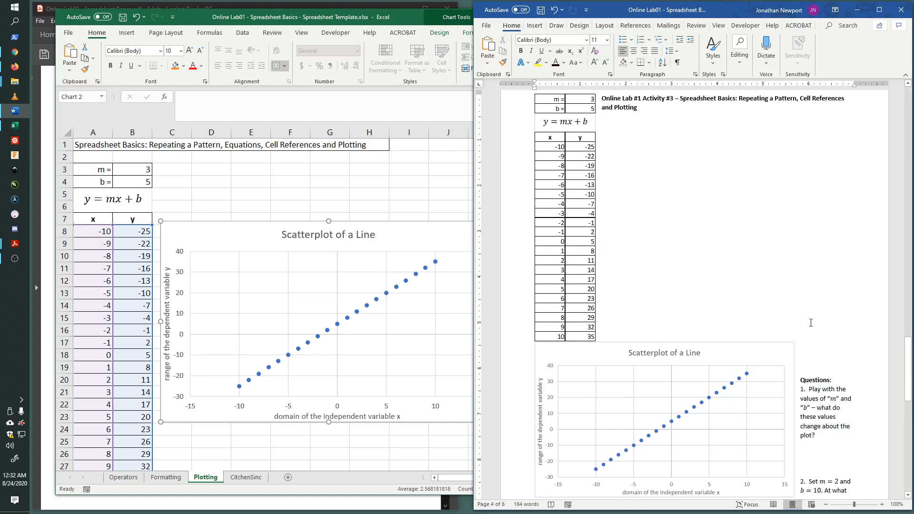
Step: Move the scatterplot picture to the right of the data table and shrink it slightly to fit within the page margin
{"action": "scroll", "coordinate": [810, 323], "scroll_direction": "down", "scroll_amount": 1}
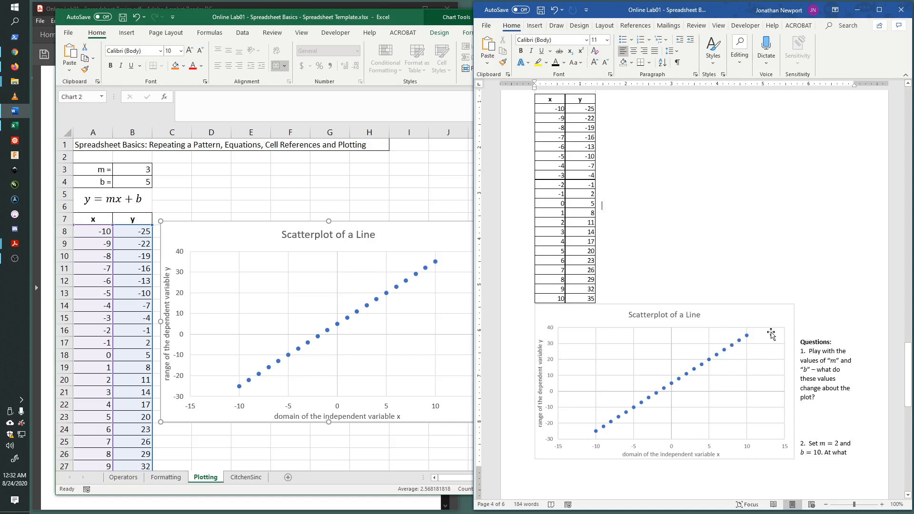
{"action": "left_click_drag", "start_coordinate": [613, 371], "coordinate": [675, 160]}
{"action": "scroll", "coordinate": [705, 228], "scroll_direction": "up", "scroll_amount": 3}
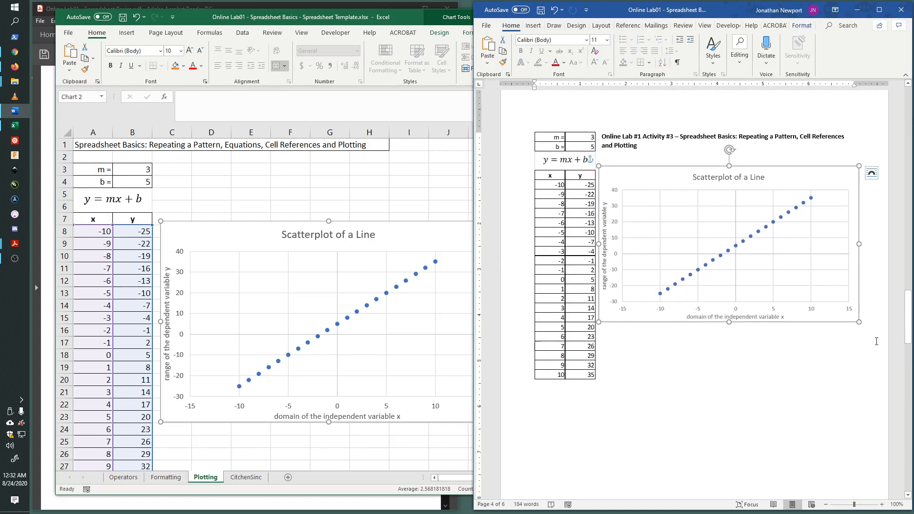
{"action": "left_click_drag", "start_coordinate": [857, 322], "coordinate": [854, 317]}
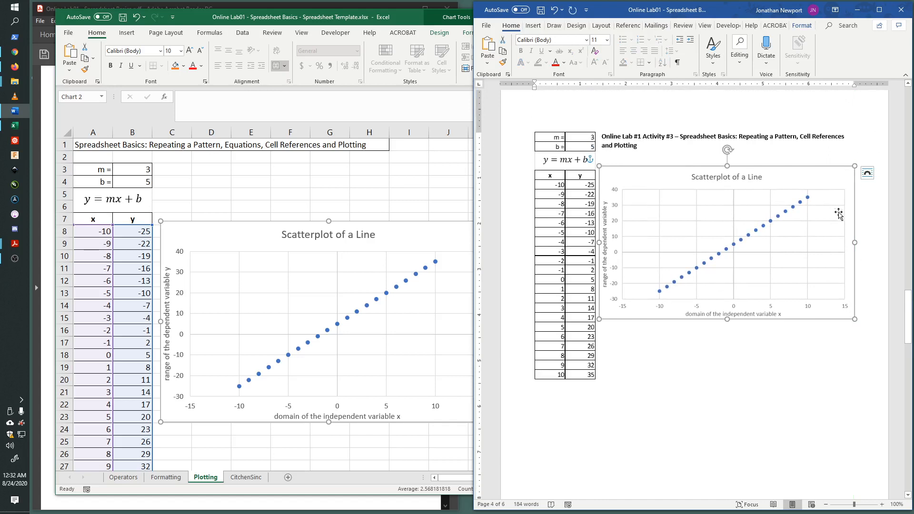
Step: Move the data table below the Activity #3 heading and line up the top of the scatterplot with it
{"action": "left_click_drag", "start_coordinate": [730, 210], "coordinate": [726, 218]}
{"action": "mouse_move", "coordinate": [558, 206]}
{"action": "left_mouse_down"}
{"action": "mouse_move", "coordinate": [558, 233]}
{"action": "mouse_move", "coordinate": [559, 220]}
{"action": "left_mouse_up"}
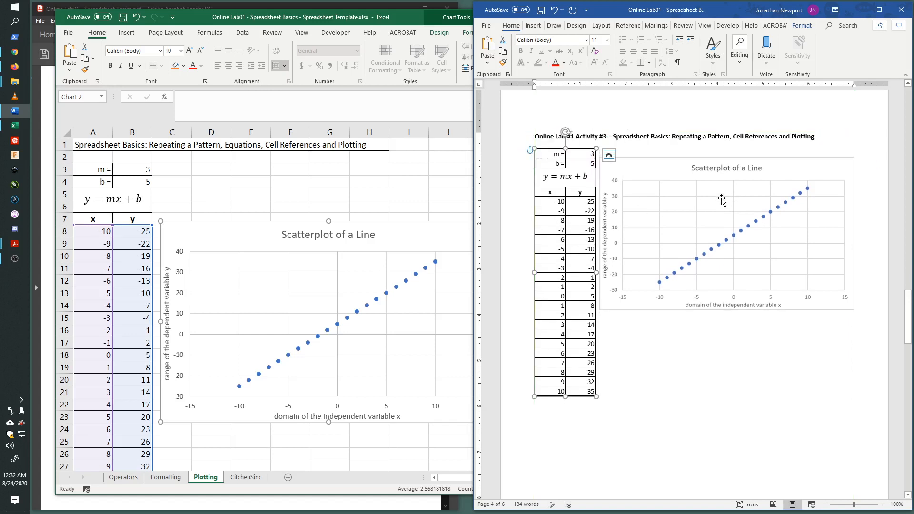
{"action": "left_click_drag", "start_coordinate": [722, 198], "coordinate": [712, 229]}
Step: Delete the surplus blank lines below the data table so the Questions section starts directly beneath it
{"action": "left_click", "coordinate": [711, 355]}
{"action": "left_click", "coordinate": [722, 381]}
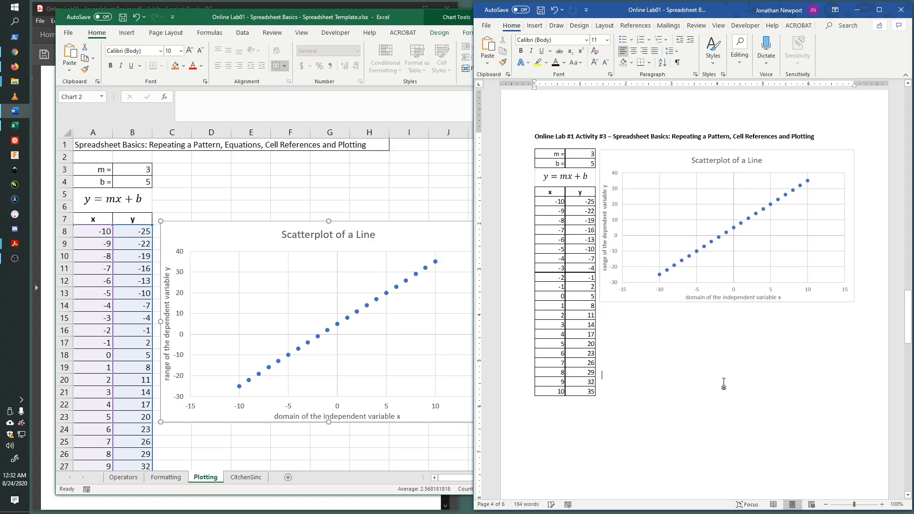
{"action": "scroll", "coordinate": [723, 393], "scroll_direction": "down", "scroll_amount": 1}
{"action": "scroll", "coordinate": [722, 393], "scroll_direction": "down", "scroll_amount": 4}
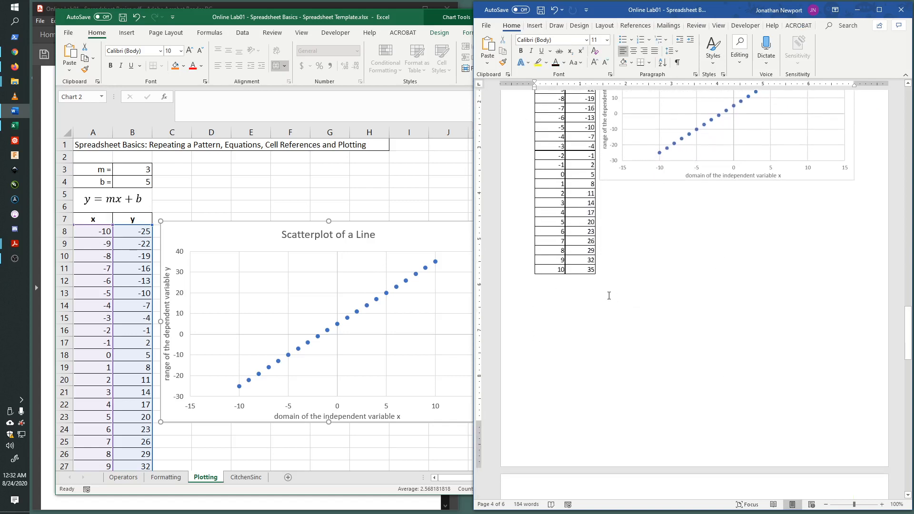
{"action": "key", "text": "Delete"}
{"action": "key", "text": "Delete"}
{"action": "key", "text": "Delete"}
{"action": "key", "text": "Delete"}
{"action": "key", "text": "Delete"}
{"action": "key", "text": "Delete"}
{"action": "key", "text": "Delete"}
{"action": "key", "text": "Delete"}
{"action": "key", "text": "Delete"}
{"action": "key", "text": "Delete"}
{"action": "key", "text": "Delete"}
{"action": "key", "text": "Delete"}
{"action": "key", "text": "Delete"}
{"action": "key", "text": "Delete"}
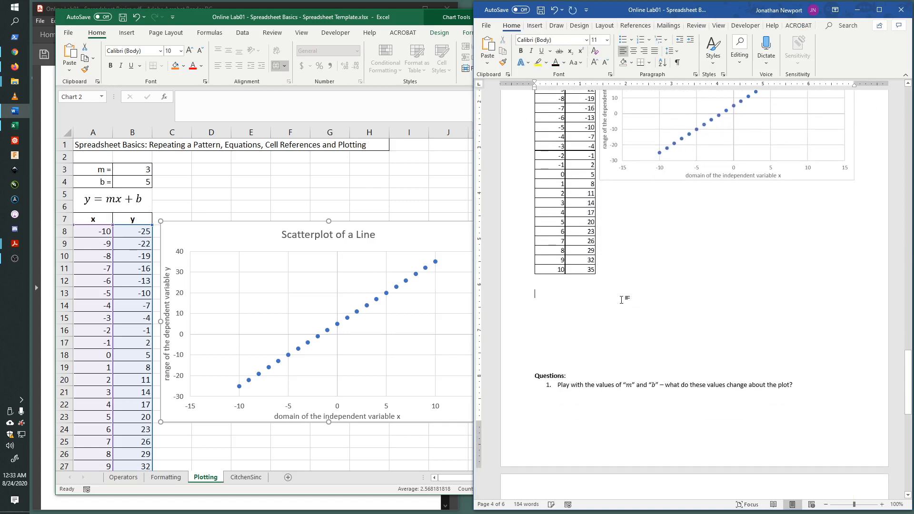
{"action": "key", "text": "Delete"}
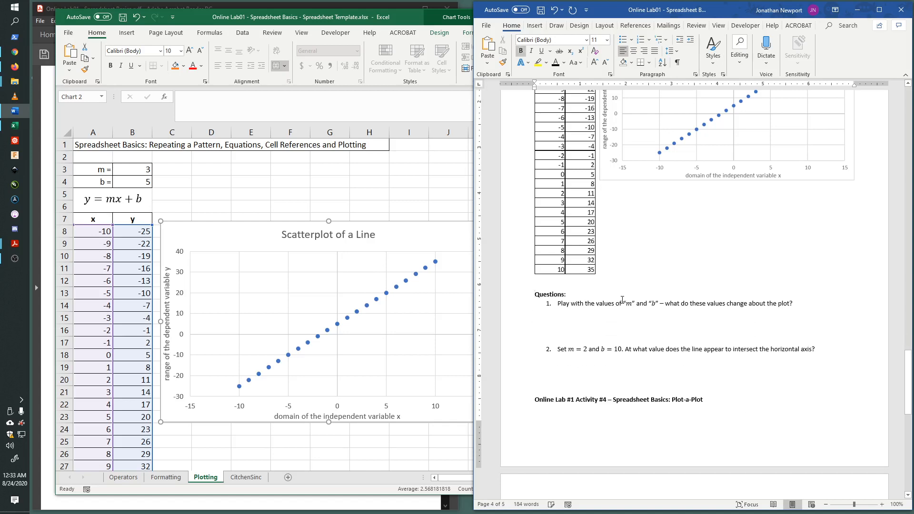
Step: Insert blank lines before the Activity #4 heading to push it onto the following page
{"action": "left_click", "coordinate": [683, 324]}
{"action": "key", "text": "Return"}
{"action": "key", "text": "Return"}
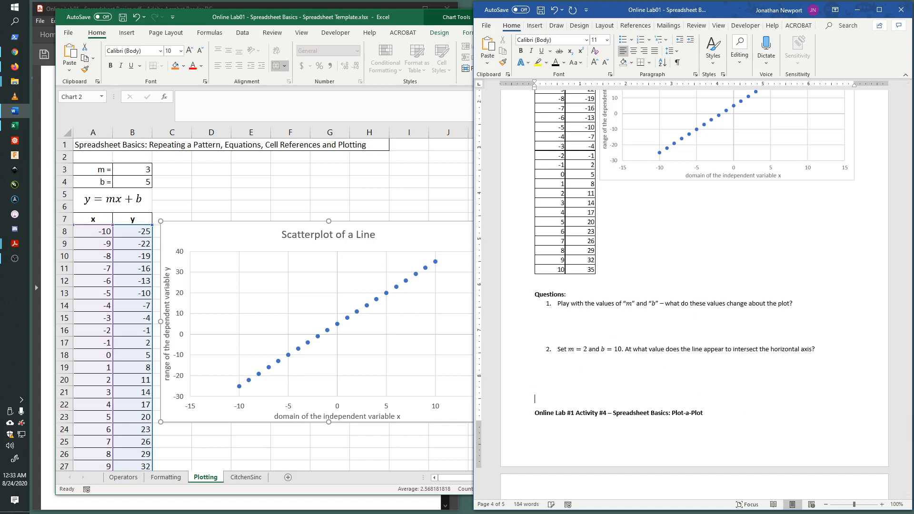
{"action": "scroll", "coordinate": [783, 395], "scroll_direction": "down", "scroll_amount": 8}
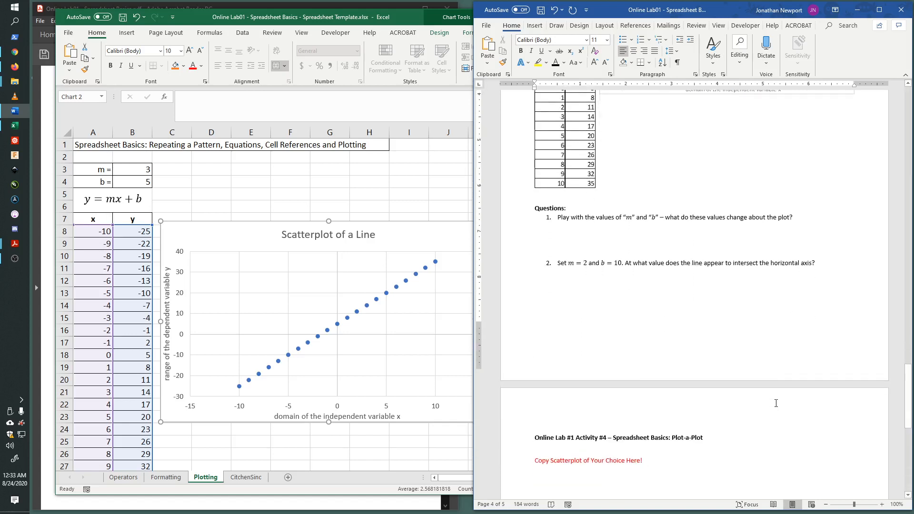
{"action": "scroll", "coordinate": [761, 407], "scroll_direction": "down", "scroll_amount": 1}
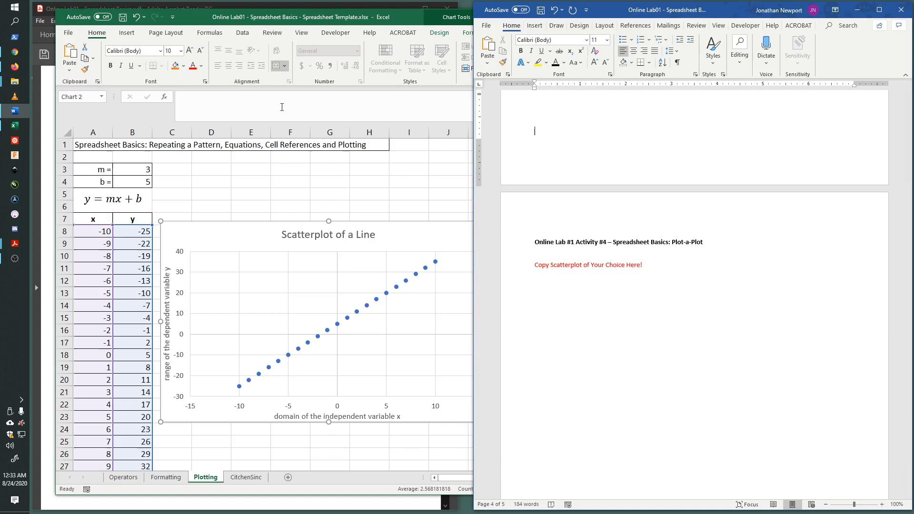
Step: Switch to the Excel workbook and delete the existing "The Citchen Sinc" chart from the CitchenSinc sheet
{"action": "left_click_drag", "start_coordinate": [293, 20], "coordinate": [297, 20]}
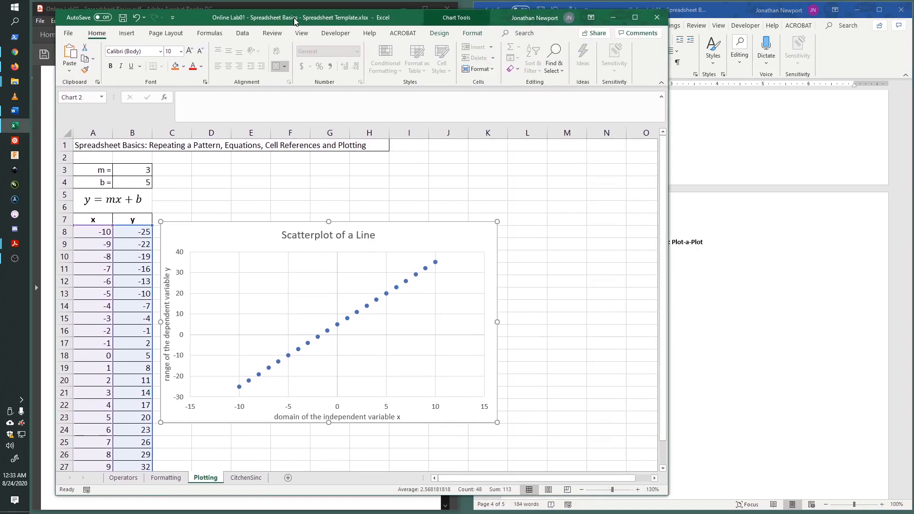
{"action": "left_click", "coordinate": [248, 477]}
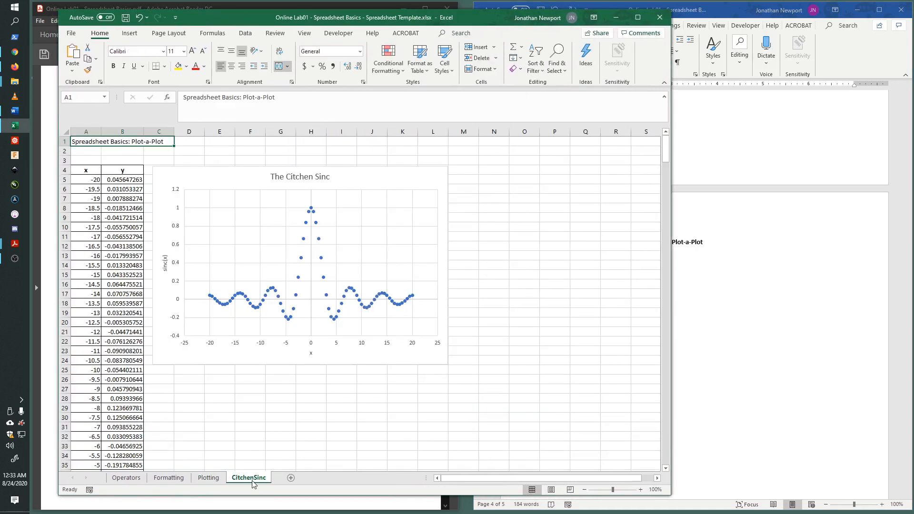
{"action": "left_click", "coordinate": [638, 17]}
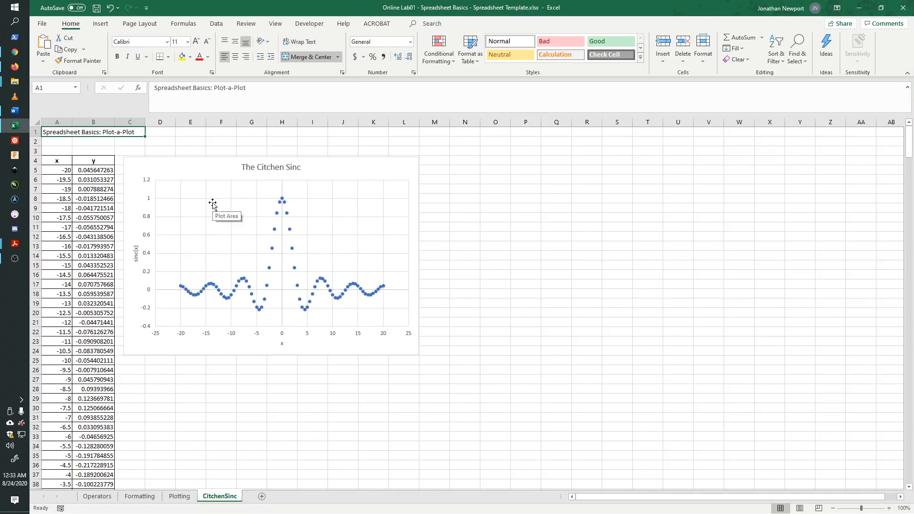
{"action": "left_click", "coordinate": [204, 163]}
{"action": "key", "text": "Delete"}
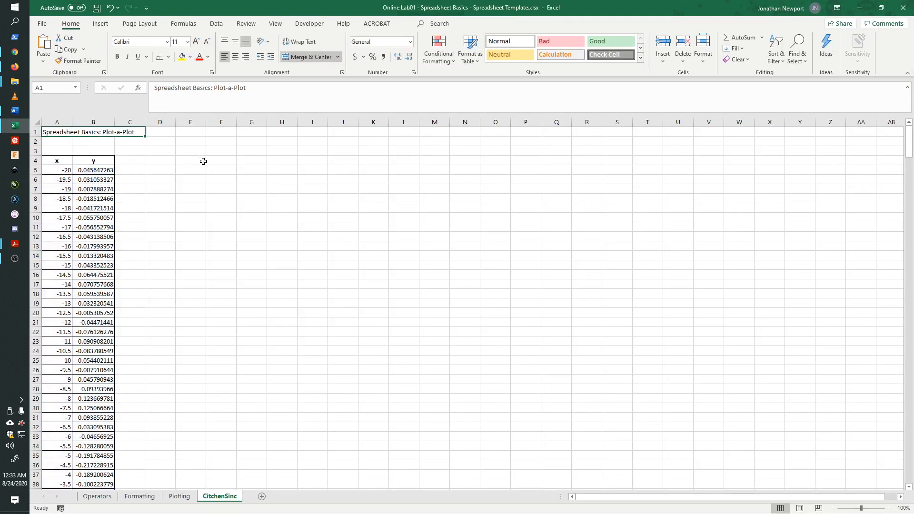
Step: Clear the old x and y values from A5:B85 on the CitchenSinc sheet, keeping the column headers
{"action": "left_click_drag", "start_coordinate": [64, 171], "coordinate": [93, 477]}
{"action": "key", "text": "BackSpace"}
{"action": "scroll", "coordinate": [98, 480], "scroll_direction": "up", "scroll_amount": 3}
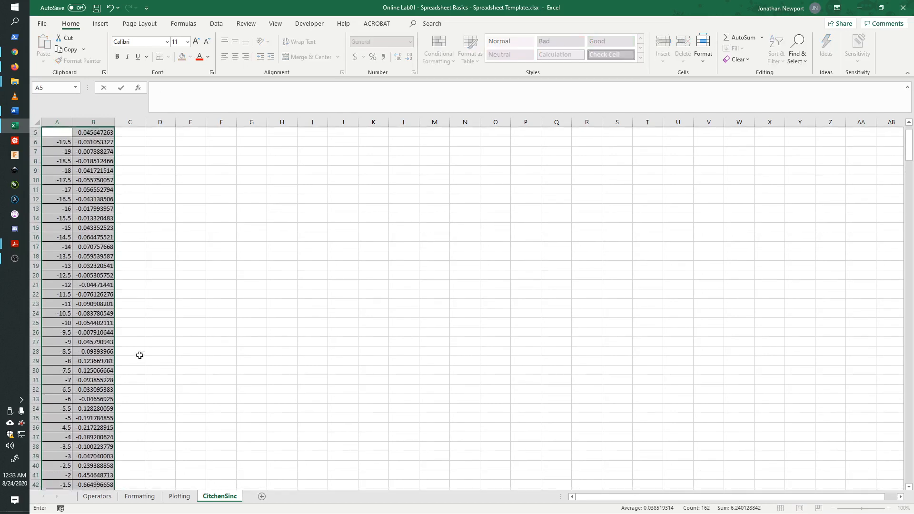
{"action": "left_click", "coordinate": [210, 317]}
{"action": "left_click_drag", "start_coordinate": [62, 172], "coordinate": [93, 478]}
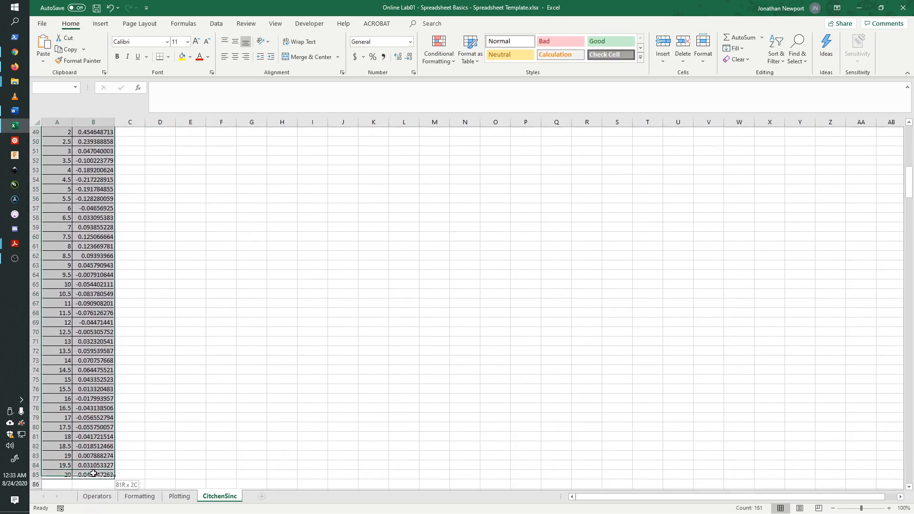
{"action": "key", "text": "Delete"}
{"action": "scroll", "coordinate": [94, 473], "scroll_direction": "up", "scroll_amount": 16}
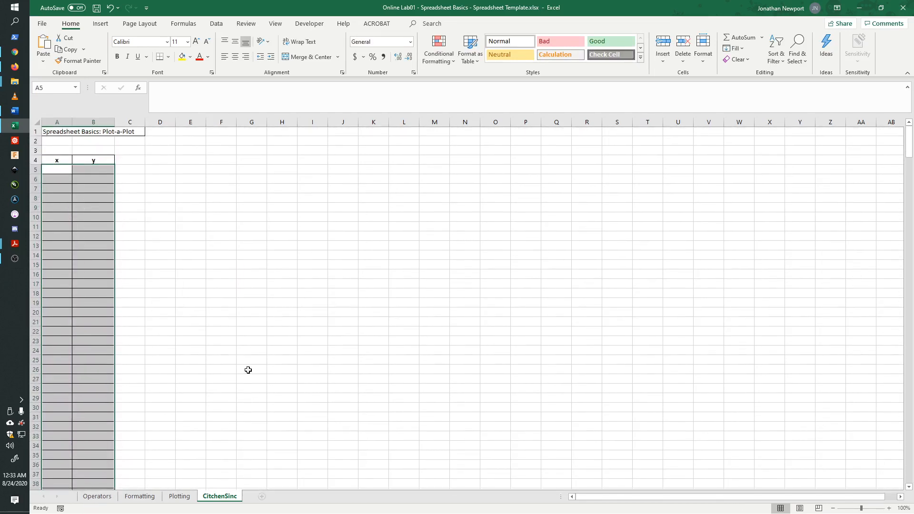
{"action": "left_click", "coordinate": [138, 183]}
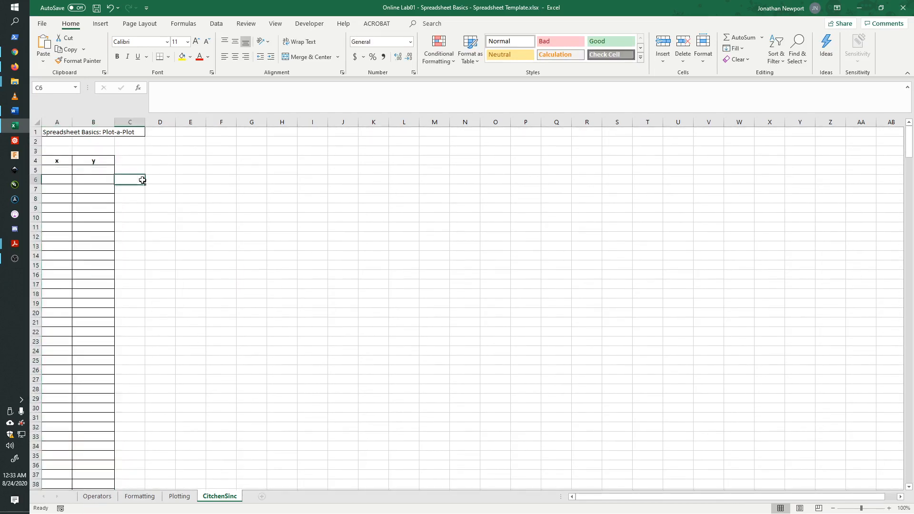
Step: Enter -10 in A5 and -9.5 in A6, and extend the 0.5-step series down the x column to 10 in A45
{"action": "left_click", "coordinate": [61, 169]}
{"action": "left_click", "coordinate": [139, 168]}
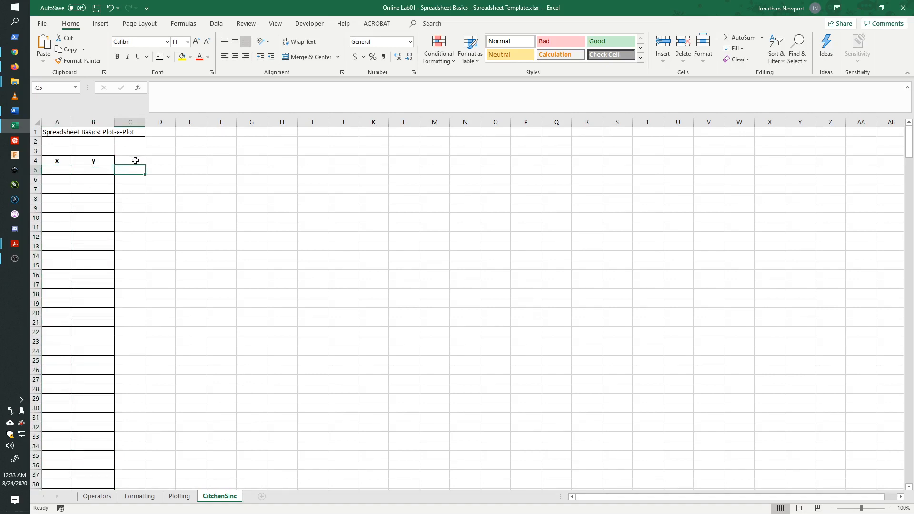
{"action": "left_click", "coordinate": [64, 170]}
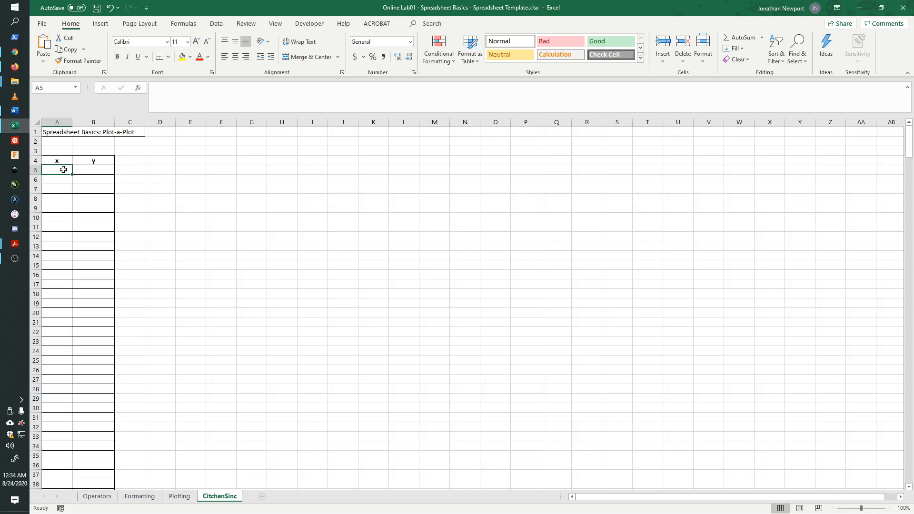
{"action": "type", "text": "-"}
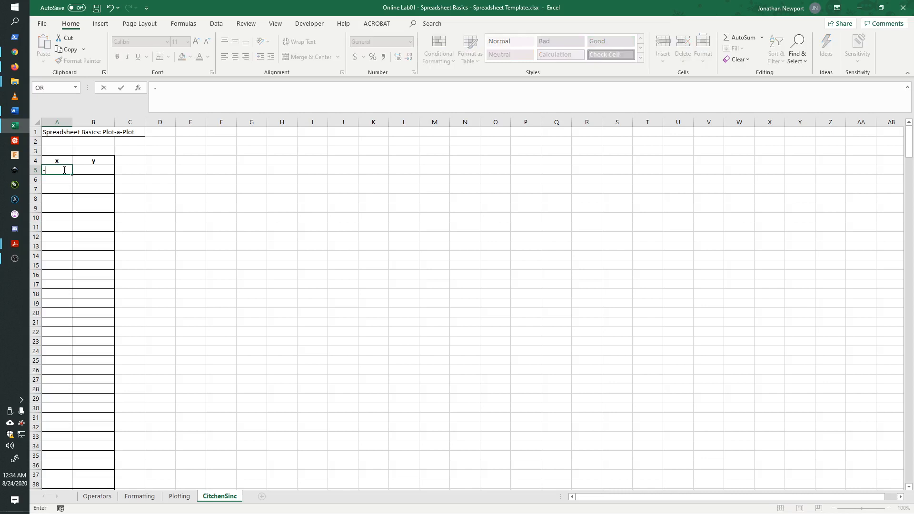
{"action": "type", "text": "10"}
{"action": "key", "text": "Return"}
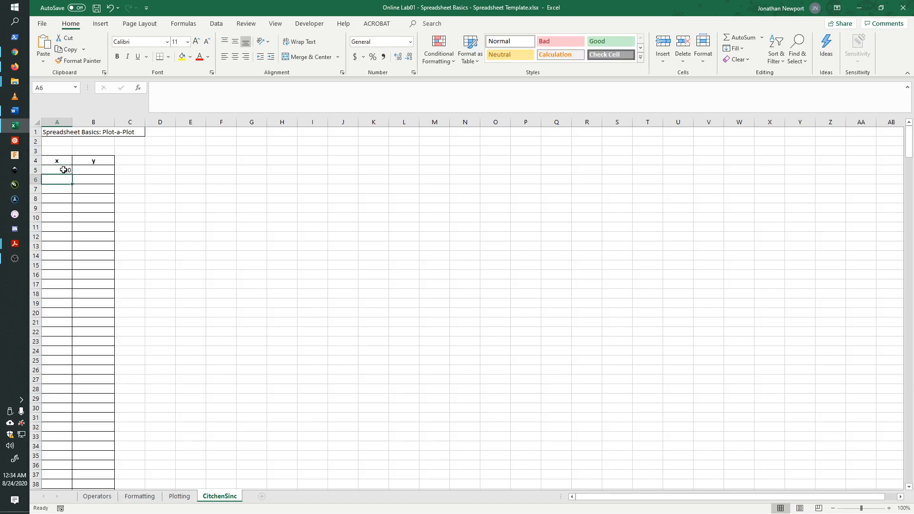
{"action": "type", "text": "-"}
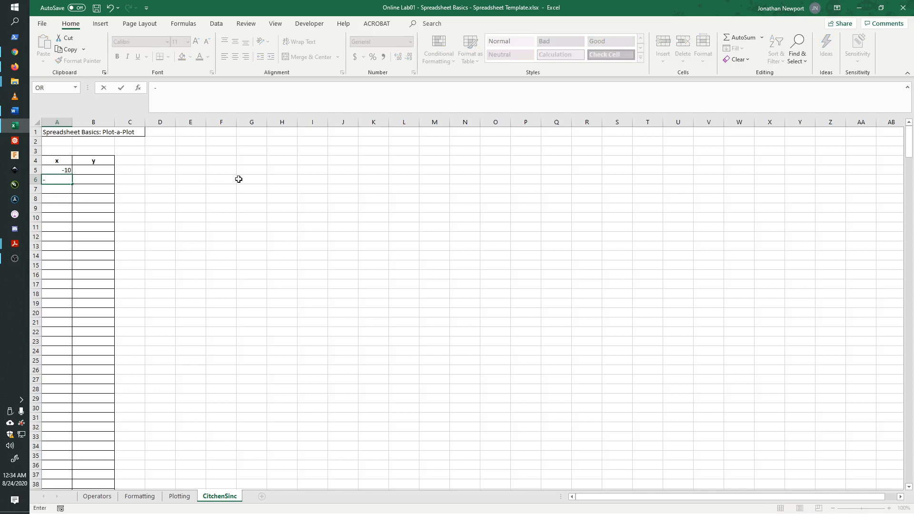
{"action": "type", "text": "9.5"}
{"action": "key", "text": "Return"}
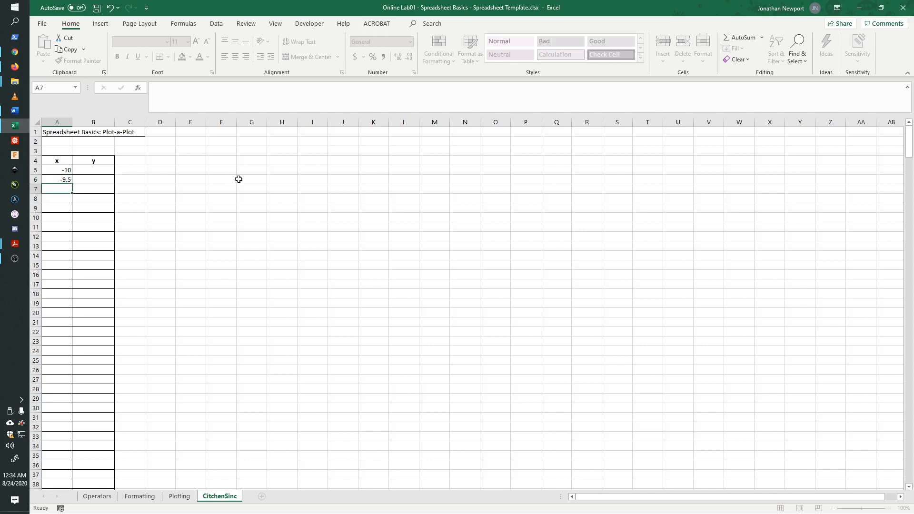
{"action": "mouse_move", "coordinate": [67, 170]}
{"action": "left_mouse_down"}
{"action": "mouse_move", "coordinate": [62, 483]}
{"action": "mouse_move", "coordinate": [64, 70]}
{"action": "mouse_move", "coordinate": [60, 93]}
{"action": "mouse_move", "coordinate": [66, 74]}
{"action": "mouse_move", "coordinate": [75, 143]}
{"action": "mouse_move", "coordinate": [53, 301]}
{"action": "mouse_move", "coordinate": [71, 495]}
{"action": "mouse_move", "coordinate": [70, 109]}
{"action": "mouse_move", "coordinate": [68, 196]}
{"action": "mouse_move", "coordinate": [69, 187]}
{"action": "left_mouse_up"}
{"action": "scroll", "coordinate": [178, 357], "scroll_direction": "up", "scroll_amount": 13}
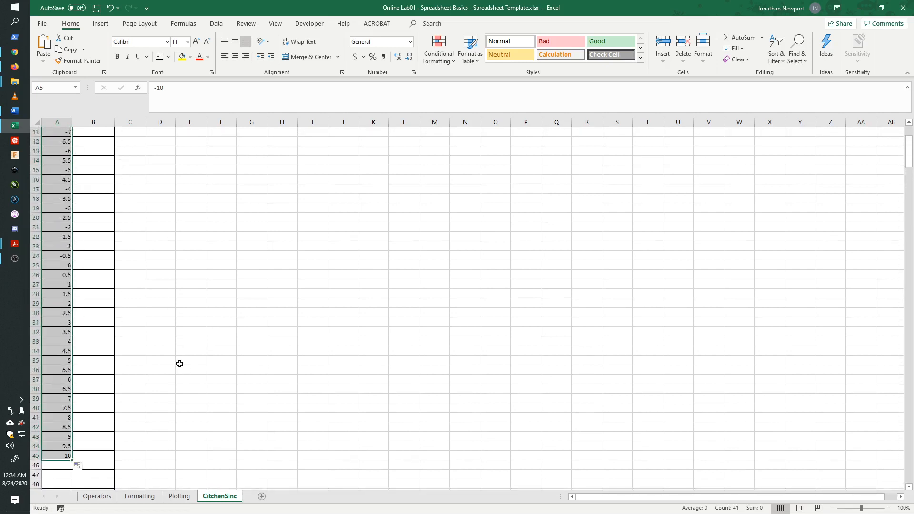
Step: Enter =SIN(A5) in cell B5 and fill the formula down the y column to B45
{"action": "left_click", "coordinate": [102, 169]}
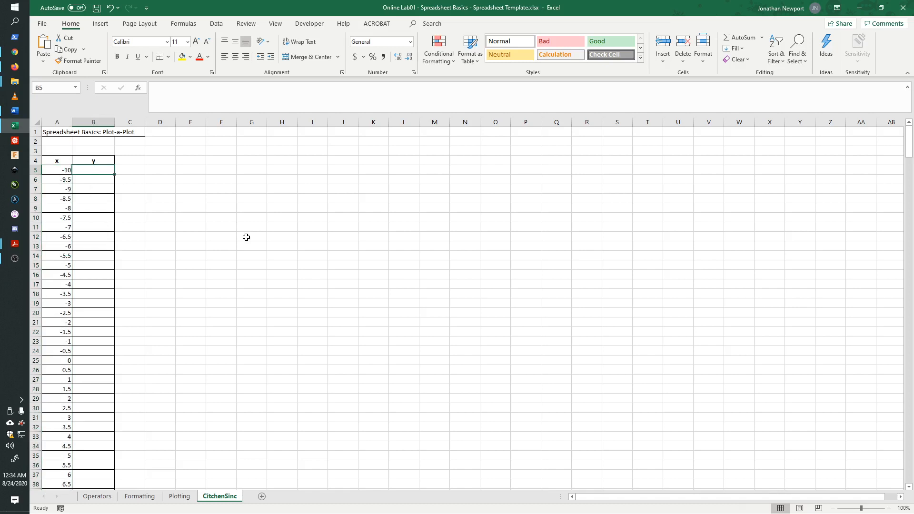
{"action": "type", "text": "="}
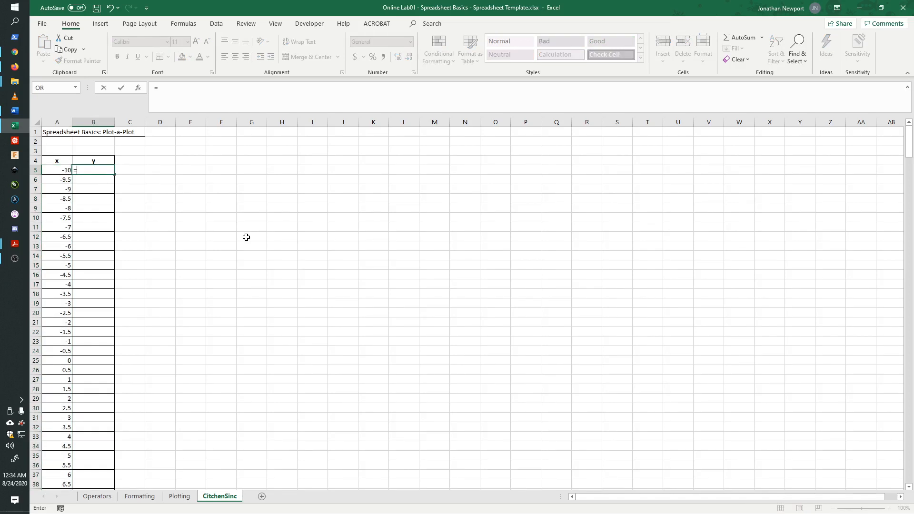
{"action": "type", "text": "sin("}
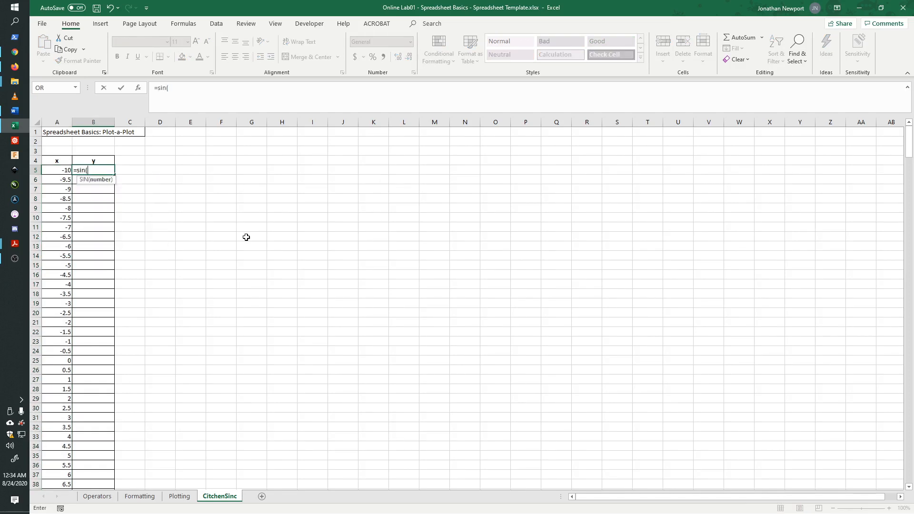
{"action": "left_click", "coordinate": [64, 171]}
{"action": "type", "text": ")"}
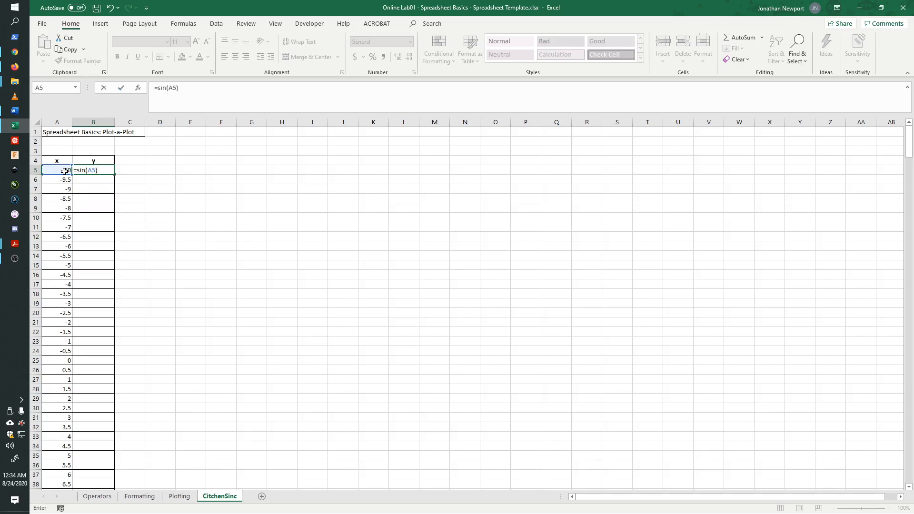
{"action": "key", "text": "Return"}
{"action": "left_click", "coordinate": [94, 170]}
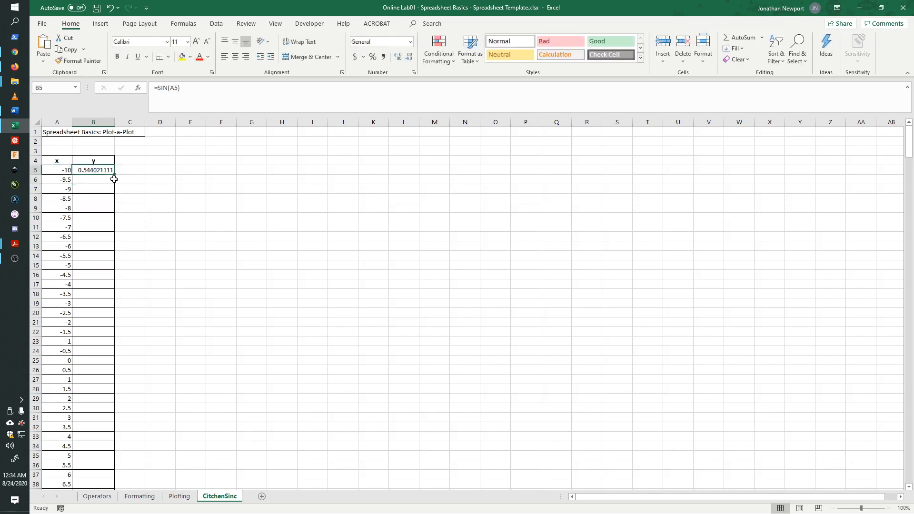
{"action": "left_click_drag", "start_coordinate": [115, 175], "coordinate": [111, 477]}
{"action": "scroll", "coordinate": [145, 356], "scroll_direction": "up", "scroll_amount": 3}
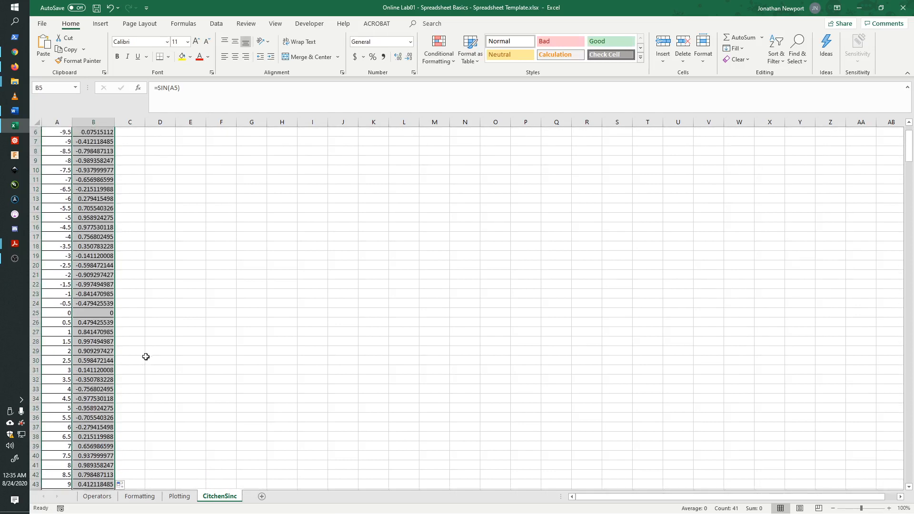
Step: Insert a blank markers-only scatter chart and place it just beside the x and y data table
{"action": "left_click", "coordinate": [190, 179]}
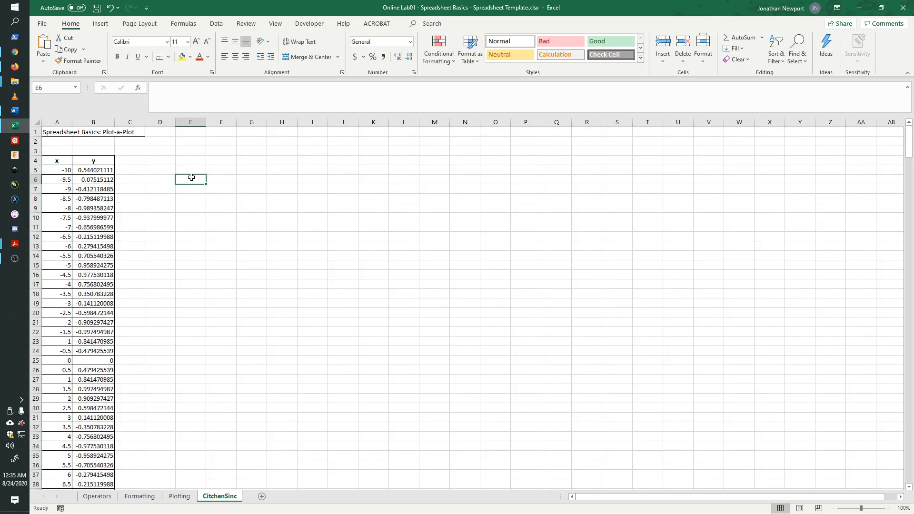
{"action": "left_click", "coordinate": [153, 188]}
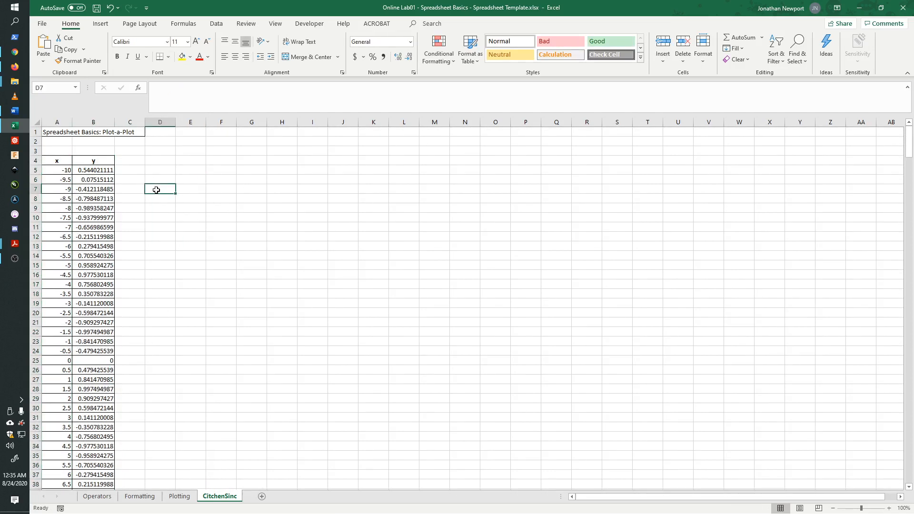
{"action": "left_click", "coordinate": [101, 23]}
{"action": "left_click", "coordinate": [421, 61]}
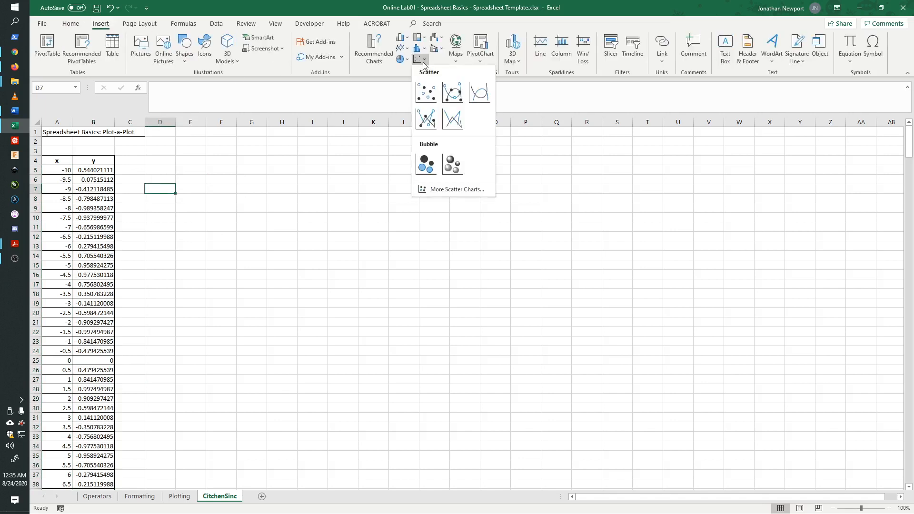
{"action": "left_click", "coordinate": [425, 92]}
{"action": "left_click_drag", "start_coordinate": [453, 296], "coordinate": [227, 218]}
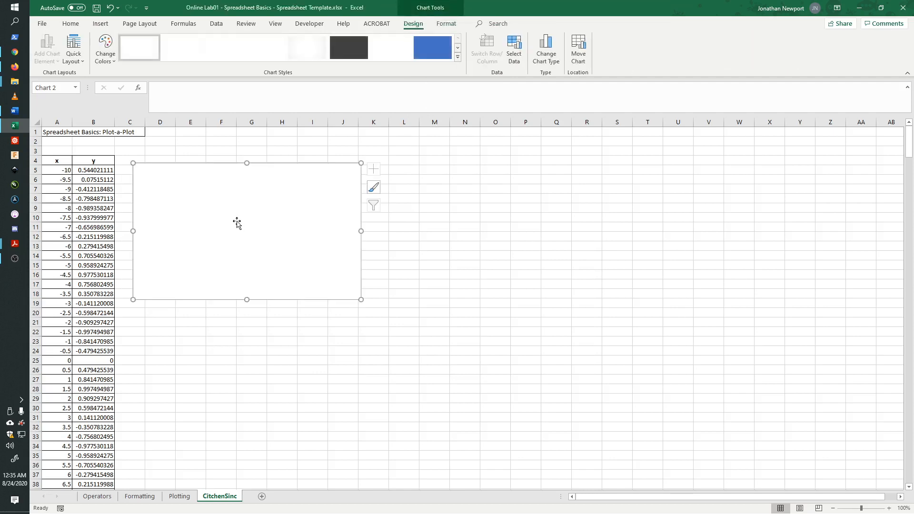
Step: Add a data series to the blank chart with A5:A45 as its X values
{"action": "right_click", "coordinate": [238, 224]}
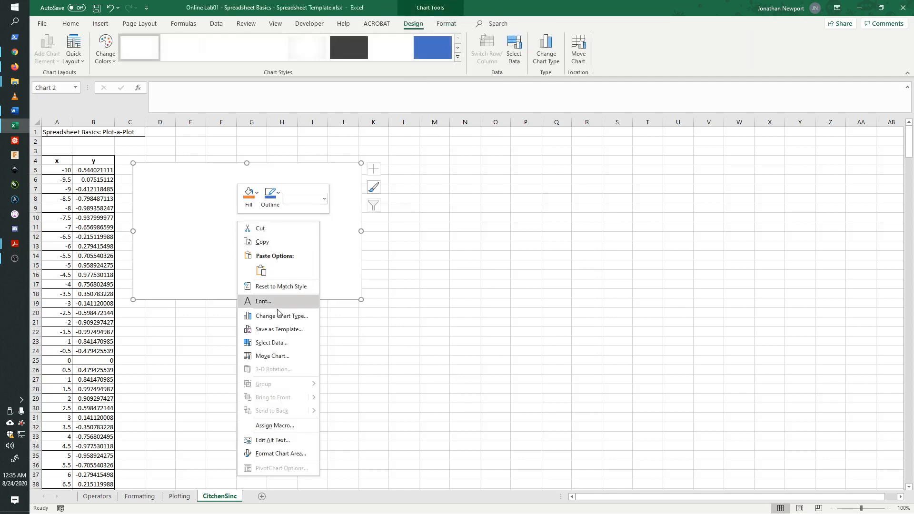
{"action": "left_click", "coordinate": [280, 345]}
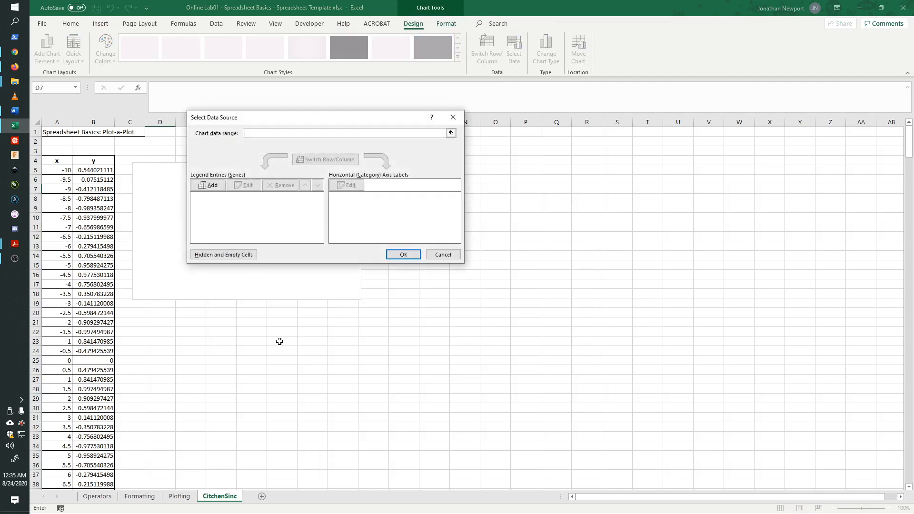
{"action": "left_click", "coordinate": [212, 186]}
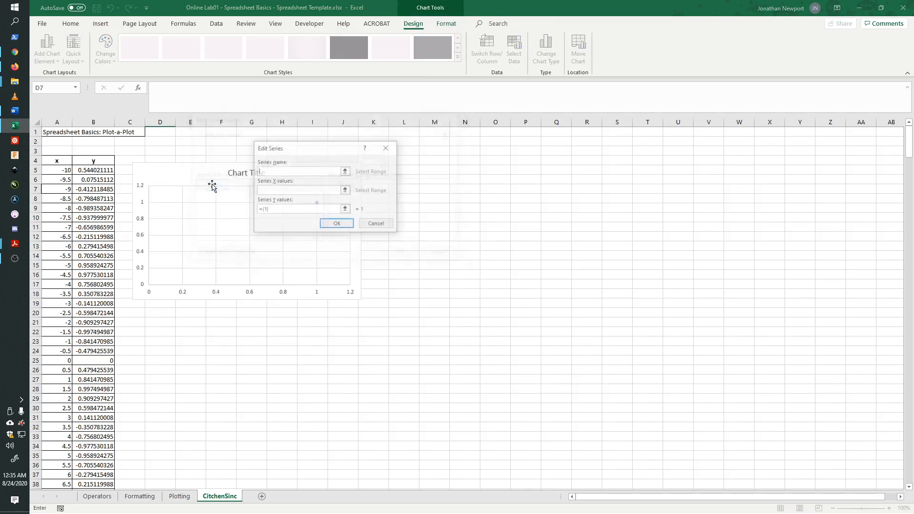
{"action": "left_click", "coordinate": [265, 190]}
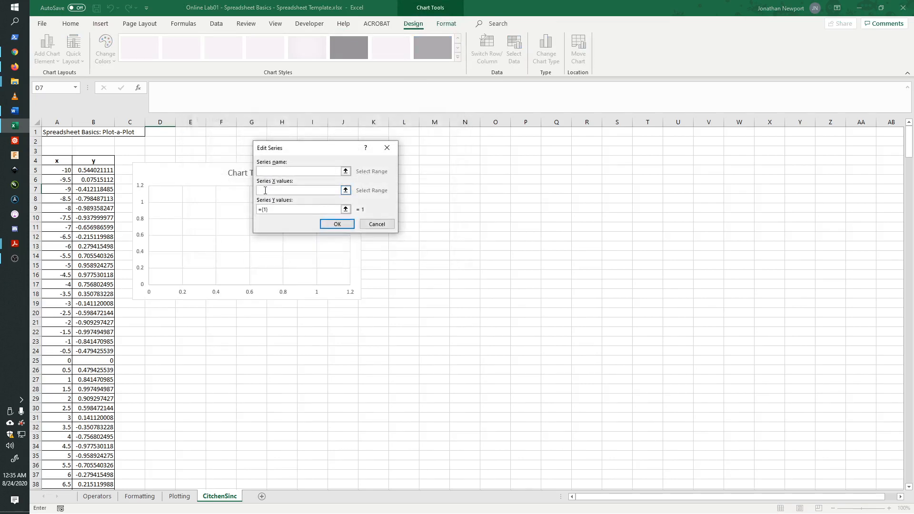
{"action": "left_click", "coordinate": [346, 191]}
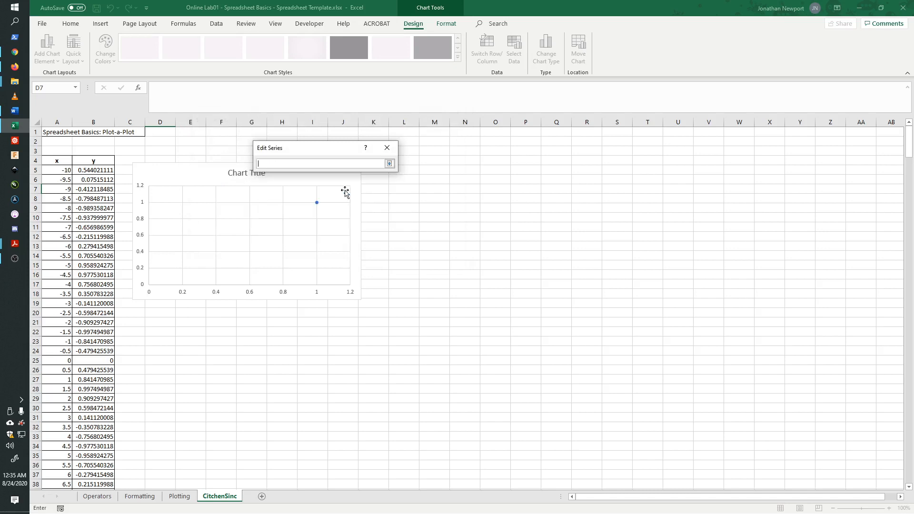
{"action": "left_click_drag", "start_coordinate": [65, 170], "coordinate": [65, 503]}
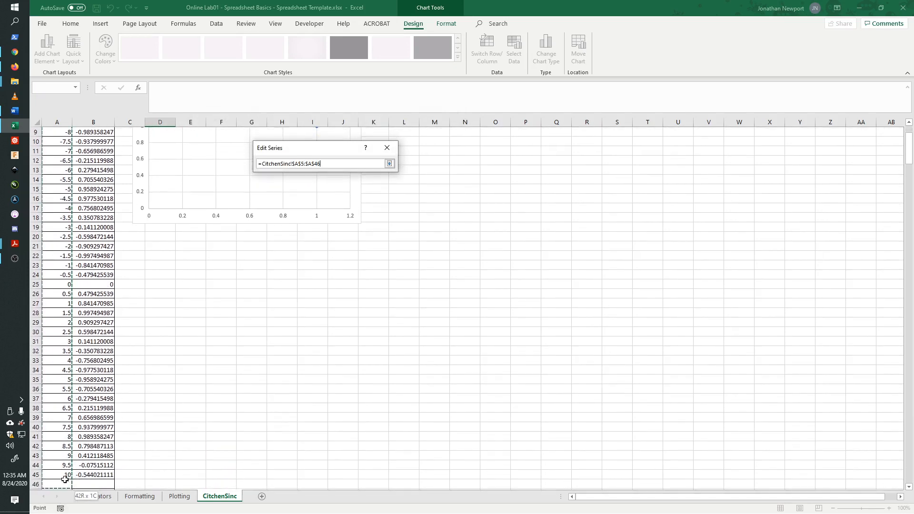
{"action": "key", "text": "Return"}
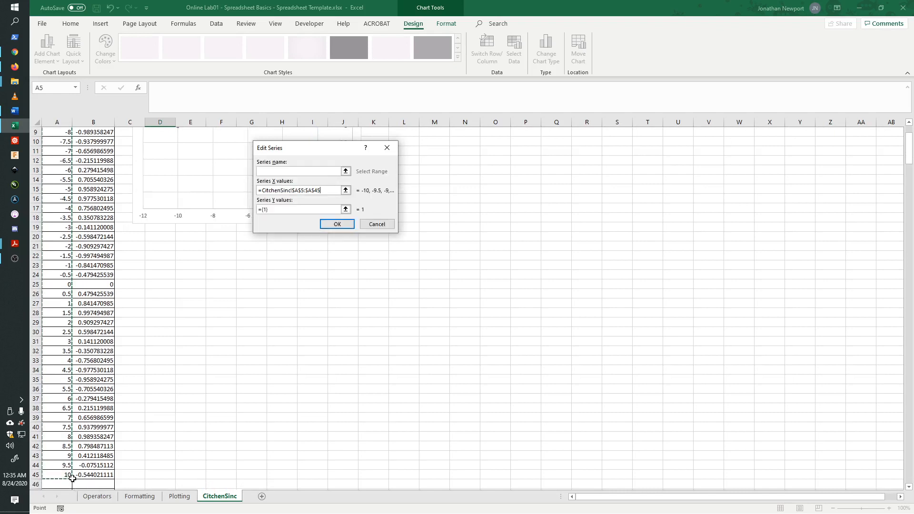
Step: Set the new series' Y values to B5:B45 and apply the data source to the chart
{"action": "left_click", "coordinate": [345, 209]}
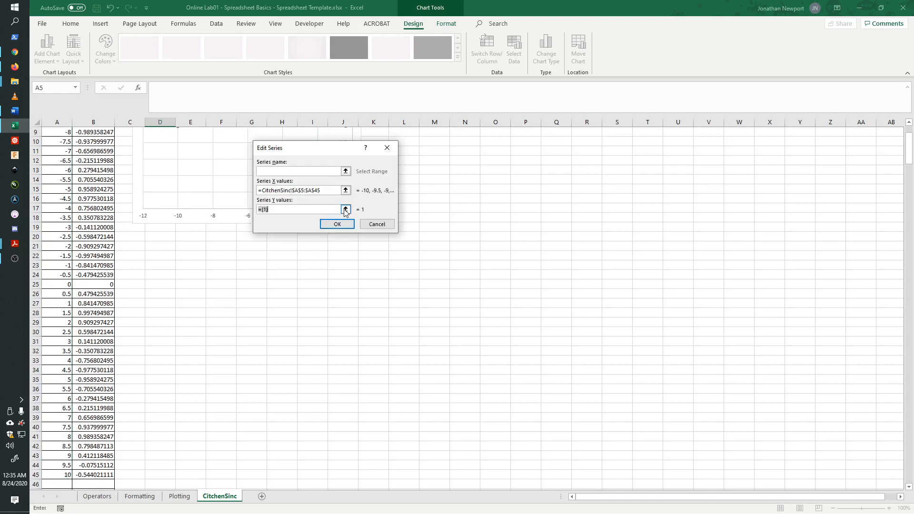
{"action": "left_click_drag", "start_coordinate": [106, 473], "coordinate": [89, 152]}
{"action": "key", "text": "Return"}
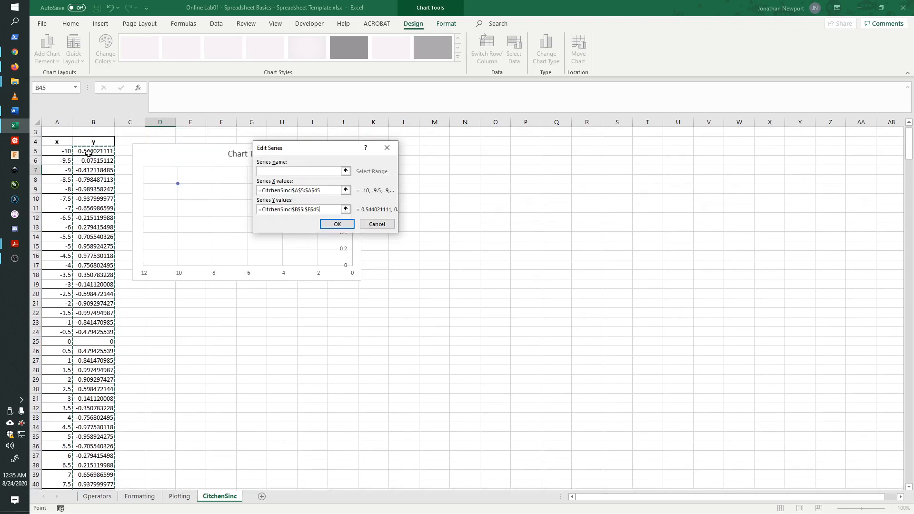
{"action": "left_click", "coordinate": [337, 222]}
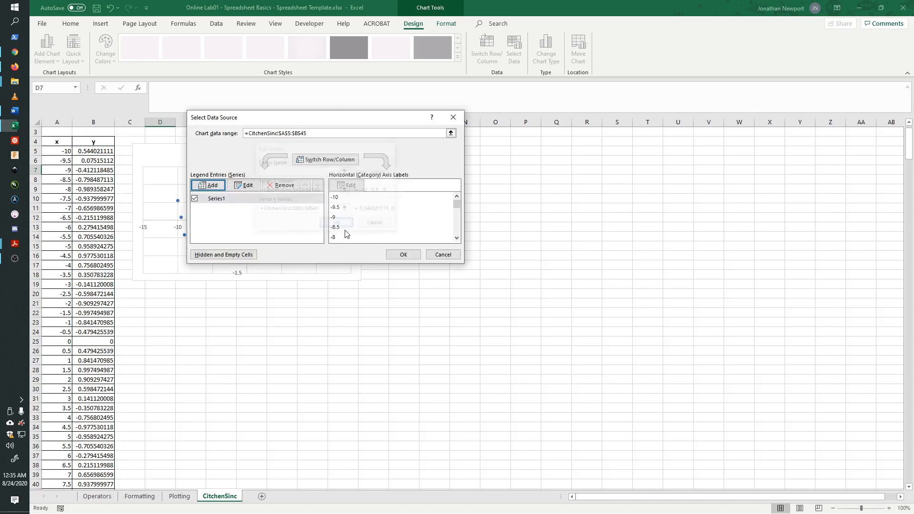
{"action": "left_click", "coordinate": [404, 254]}
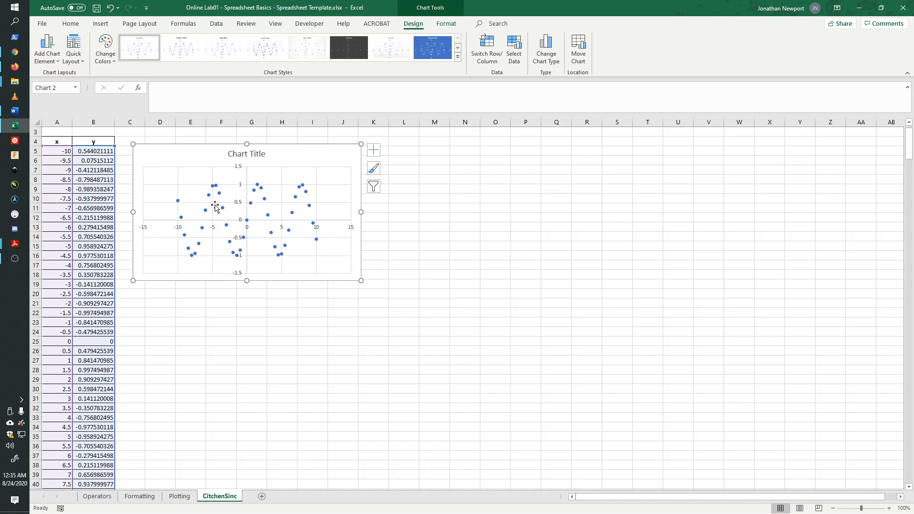
Step: Change the second x value in A6 to -9.8 and refill the x series down to A45 in 0.2 increments
{"action": "left_click", "coordinate": [57, 152]}
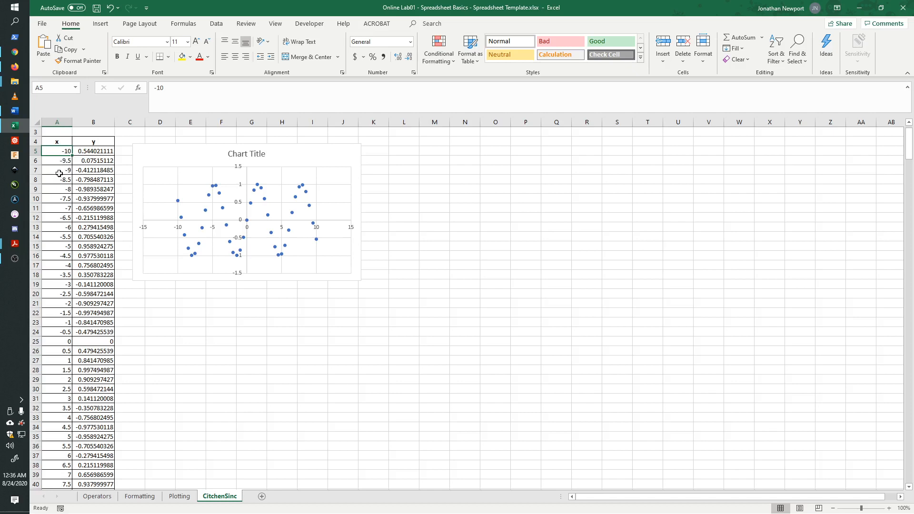
{"action": "left_click", "coordinate": [65, 160]}
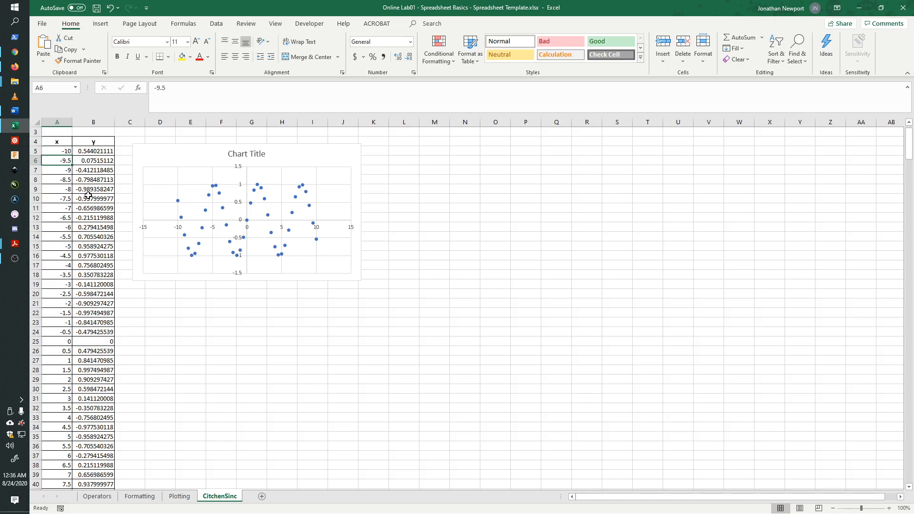
{"action": "type", "text": "-"}
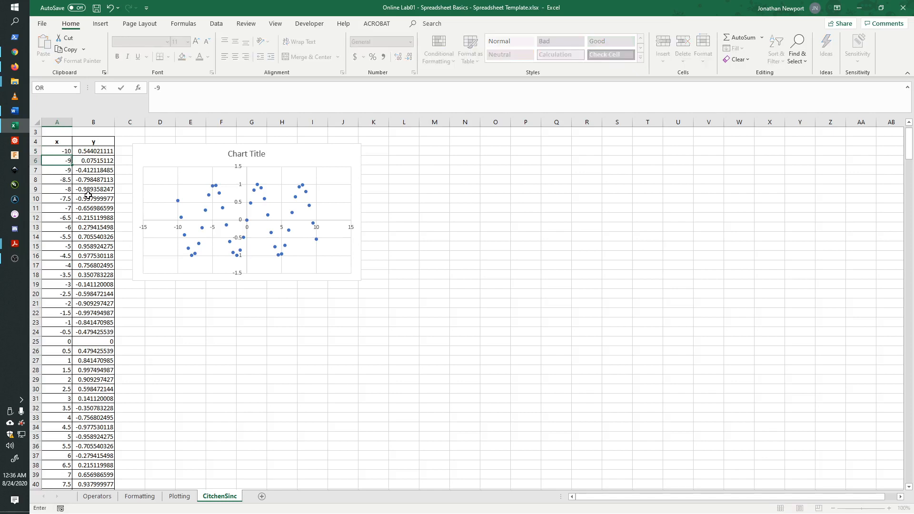
{"action": "key", "text": "Return"}
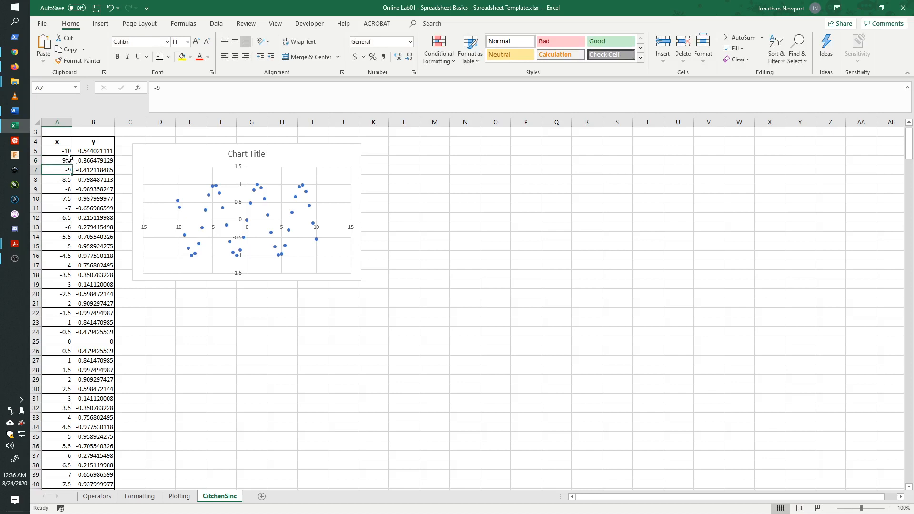
{"action": "left_click_drag", "start_coordinate": [67, 151], "coordinate": [70, 470]}
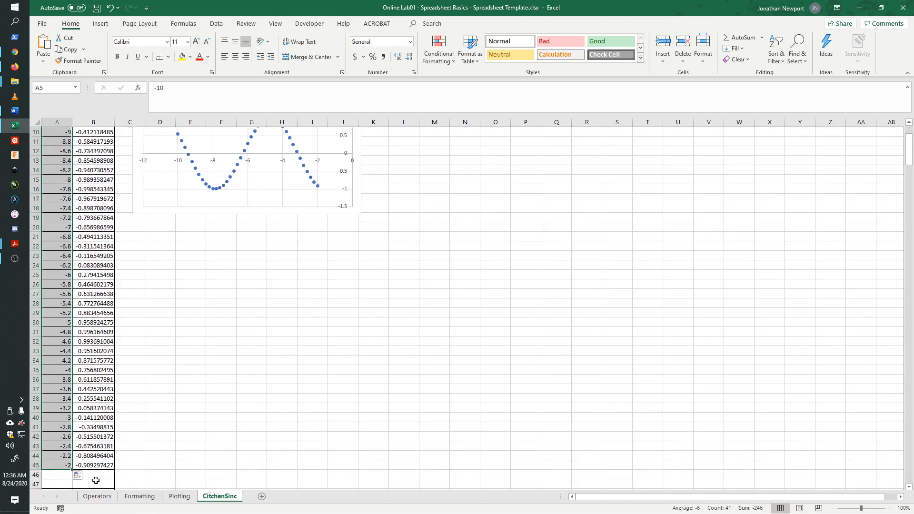
{"action": "scroll", "coordinate": [135, 425], "scroll_direction": "up", "scroll_amount": 2}
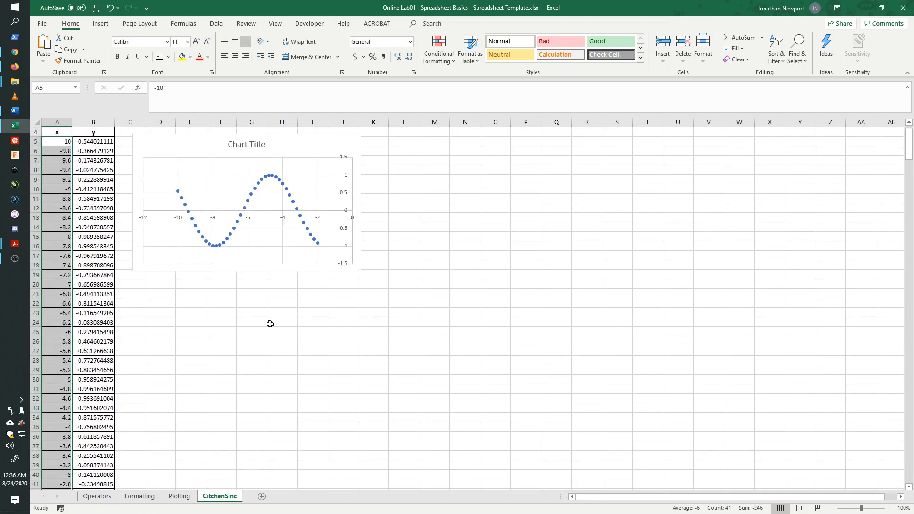
{"action": "scroll", "coordinate": [124, 433], "scroll_direction": "down", "scroll_amount": 2}
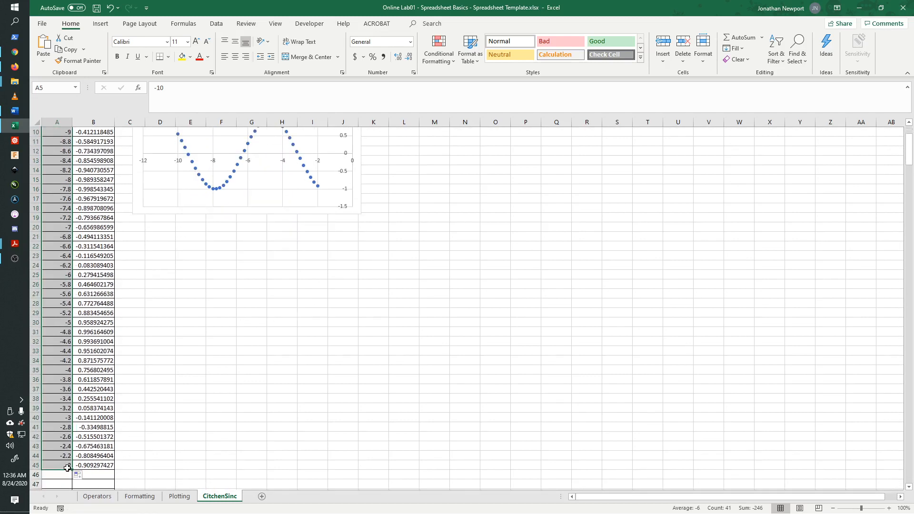
{"action": "scroll", "coordinate": [241, 404], "scroll_direction": "up", "scroll_amount": 3}
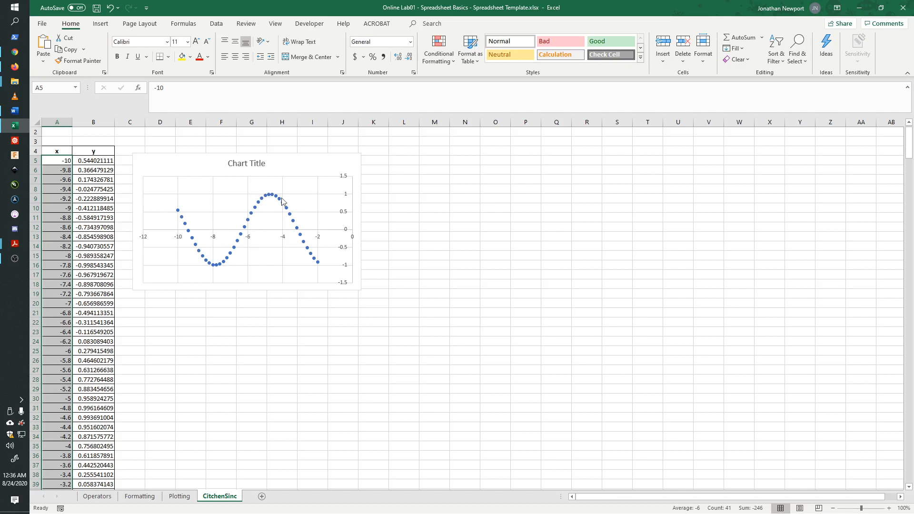
Step: Shrink the spreadsheet window and review the Activity #4 plot placeholder and questions in the Word lab document
{"action": "left_click", "coordinate": [251, 165]}
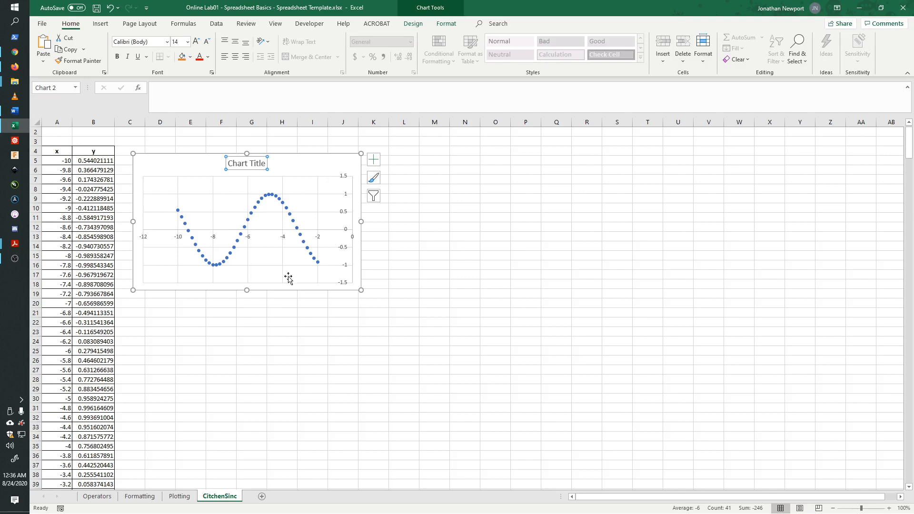
{"action": "mouse_move", "coordinate": [313, 171]}
{"action": "left_mouse_down"}
{"action": "mouse_move", "coordinate": [316, 191]}
{"action": "mouse_move", "coordinate": [307, 170]}
{"action": "left_mouse_up"}
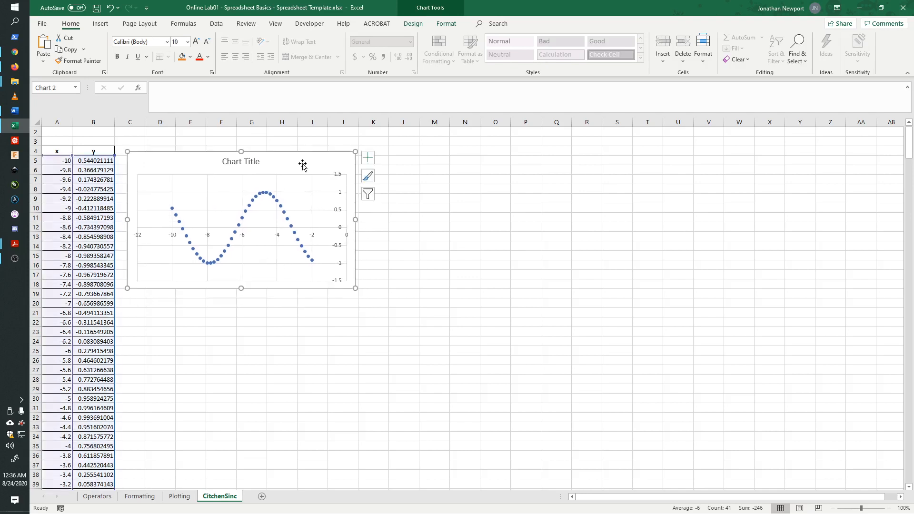
{"action": "double_click", "coordinate": [625, 14]}
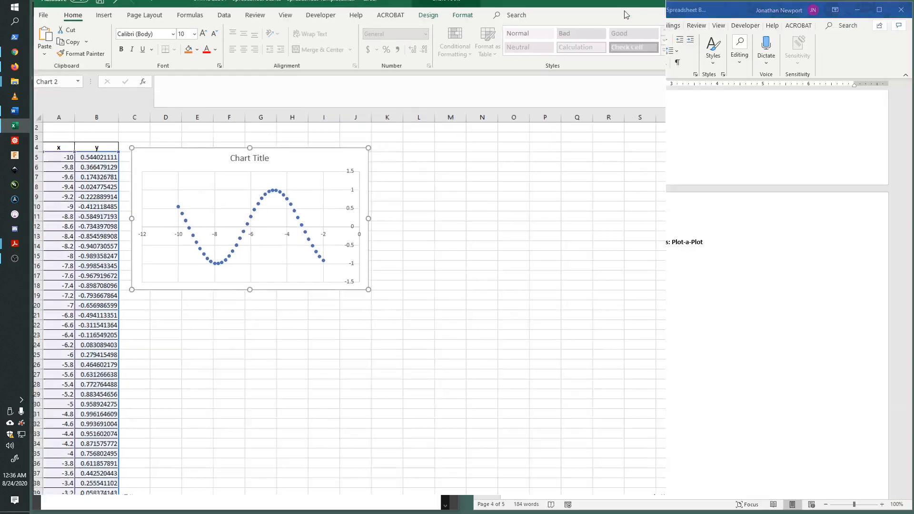
{"action": "left_click", "coordinate": [704, 16]}
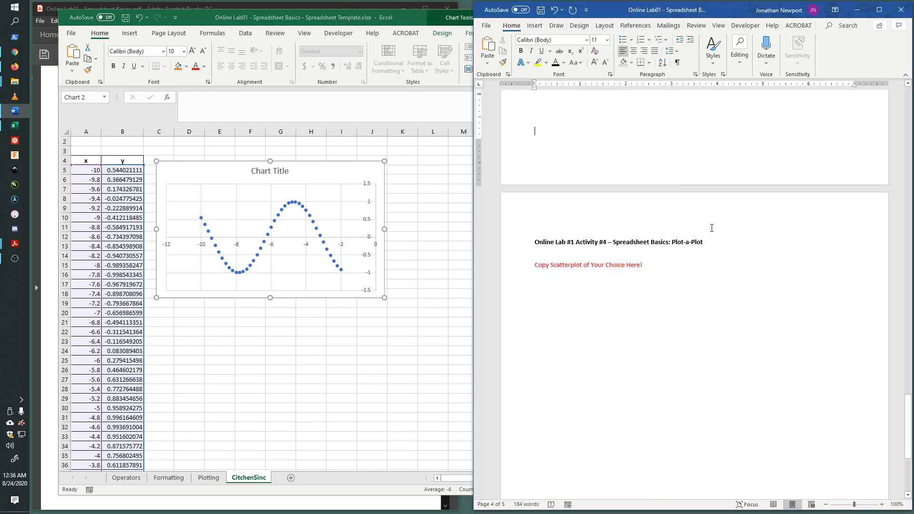
{"action": "scroll", "coordinate": [675, 281], "scroll_direction": "down", "scroll_amount": 5}
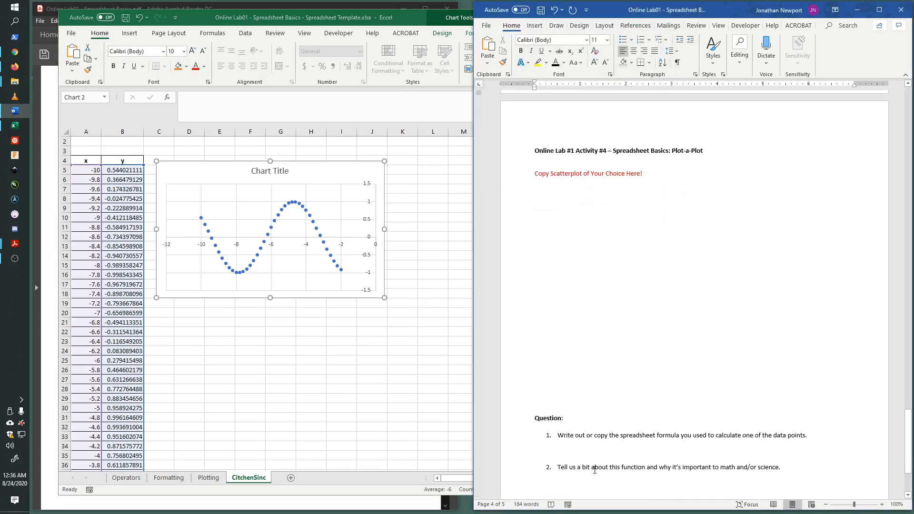
{"action": "scroll", "coordinate": [638, 458], "scroll_direction": "down", "scroll_amount": 2}
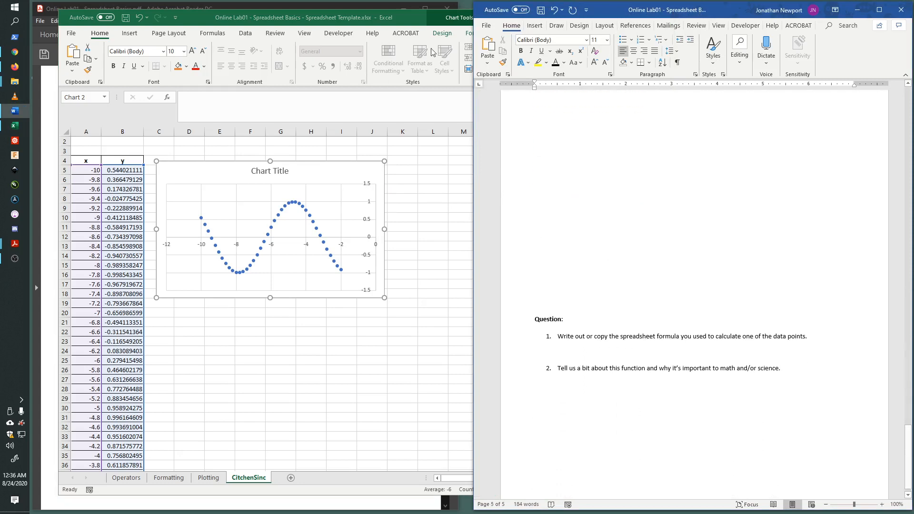
Step: Return to the Excel workbook and change the scatter chart's title to "The Sine Function"
{"action": "left_click", "coordinate": [319, 175]}
{"action": "left_click", "coordinate": [282, 172]}
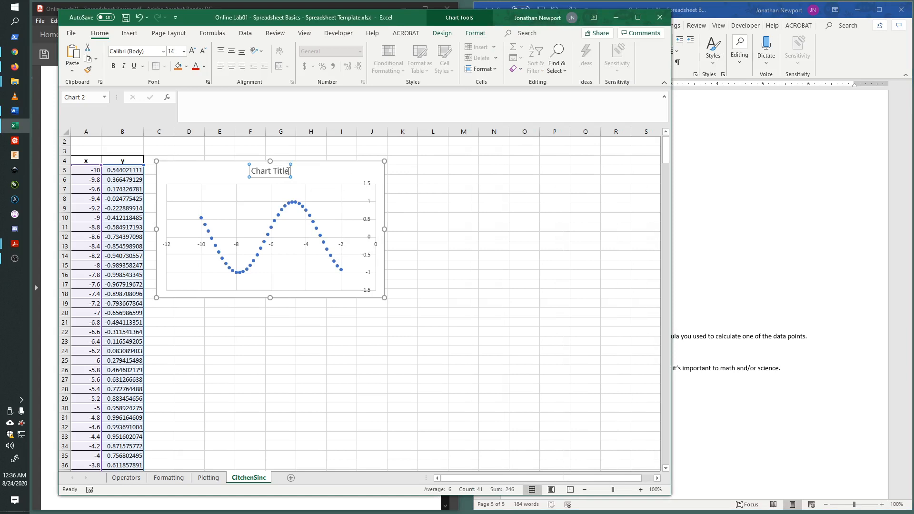
{"action": "left_click_drag", "start_coordinate": [287, 171], "coordinate": [252, 171]}
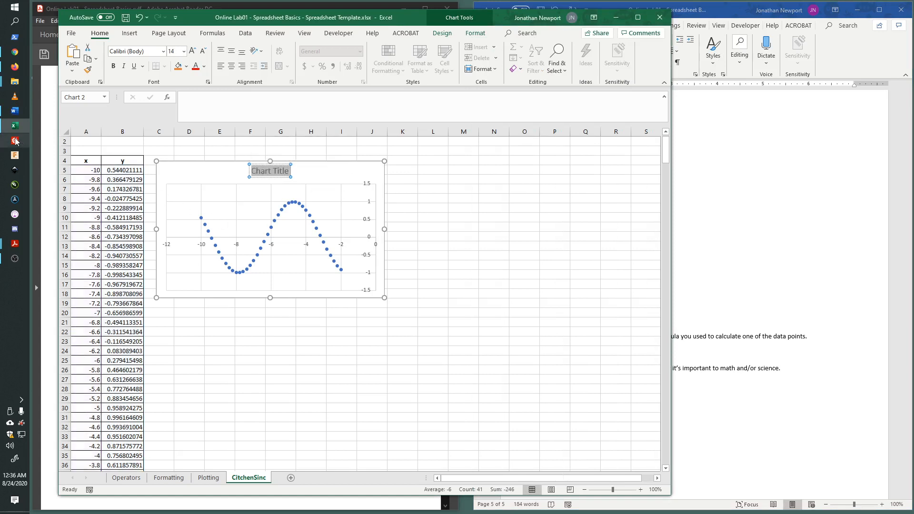
{"action": "type", "text": "Si"}
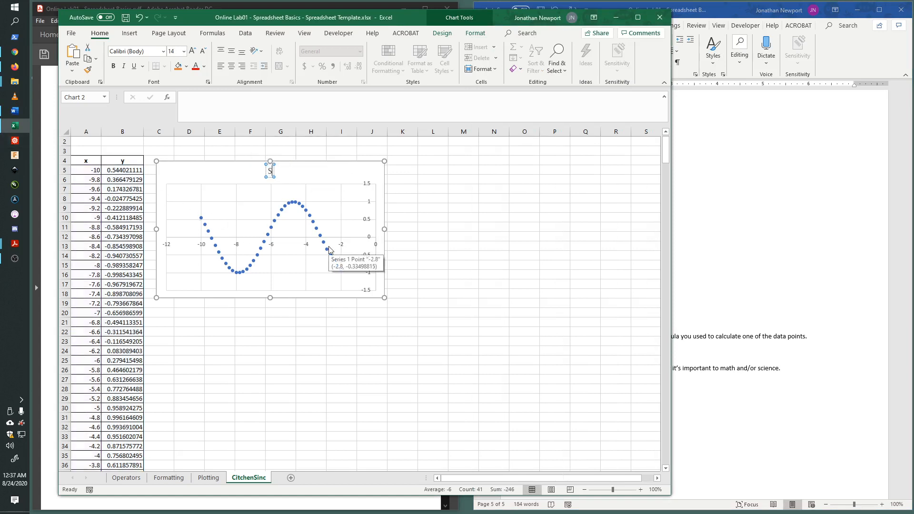
{"action": "key", "text": "BackSpace"}
{"action": "key", "text": "BackSpace"}
{"action": "type", "text": "The Sine Function"}
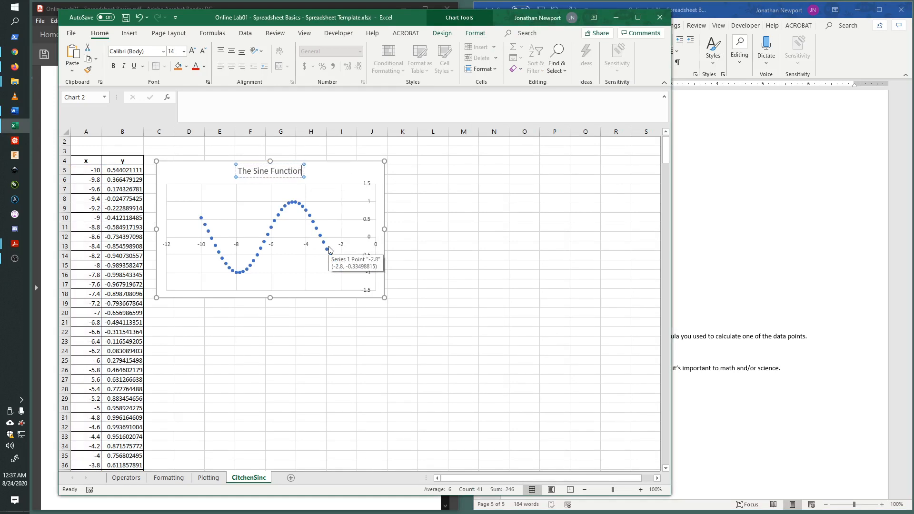
{"action": "left_click", "coordinate": [214, 170]}
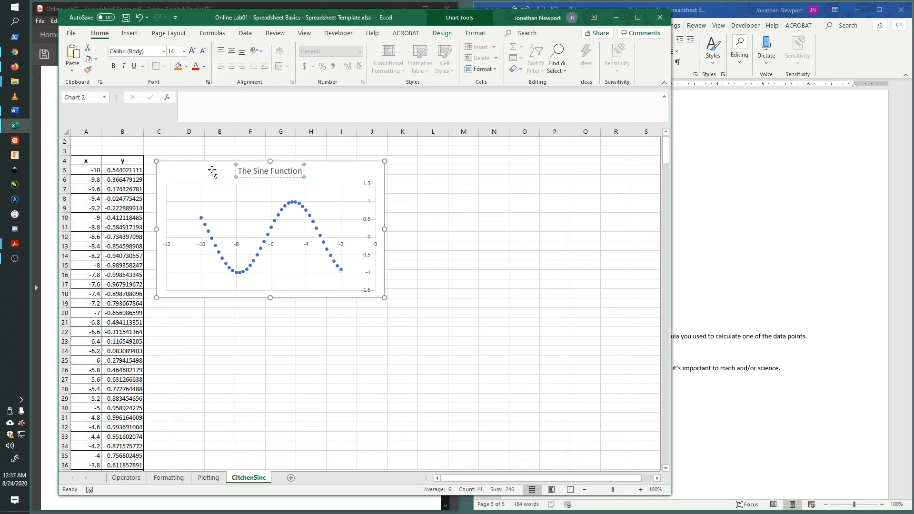
Step: Set the label position of the chart's horizontal axis to Low
{"action": "double_click", "coordinate": [300, 171]}
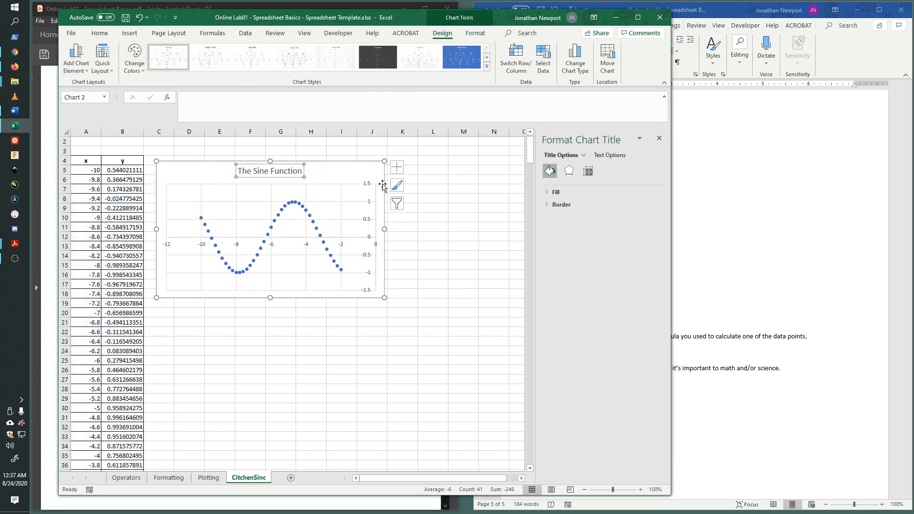
{"action": "left_click", "coordinate": [335, 180]}
{"action": "right_click", "coordinate": [306, 245]}
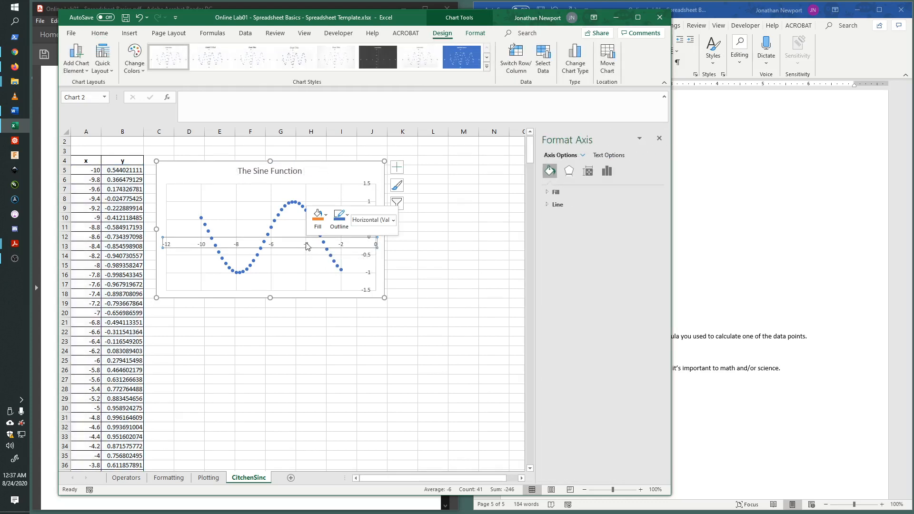
{"action": "left_click", "coordinate": [341, 361]}
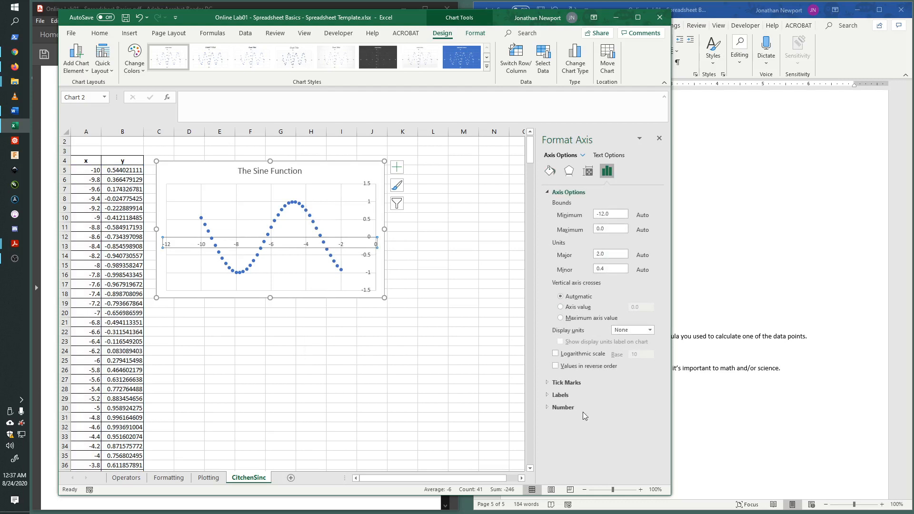
{"action": "left_click", "coordinate": [568, 395]}
{"action": "left_click", "coordinate": [649, 406]}
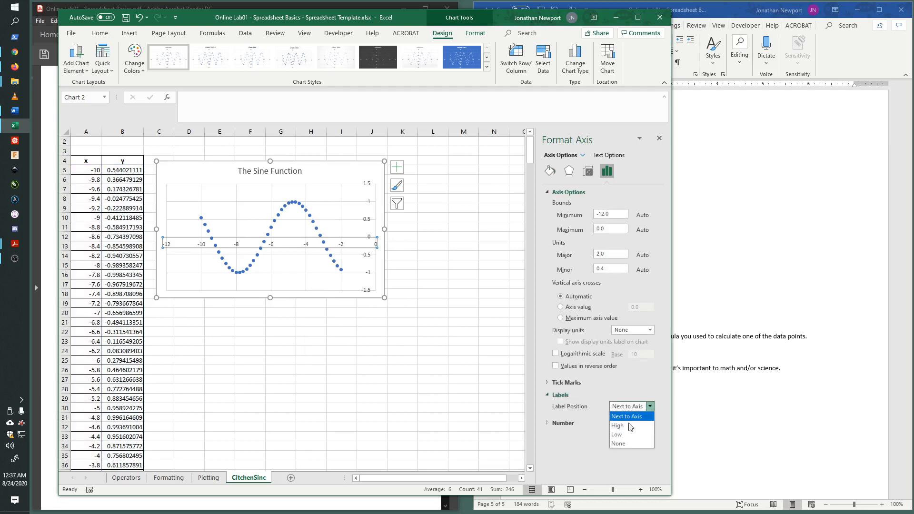
{"action": "left_click", "coordinate": [631, 437]}
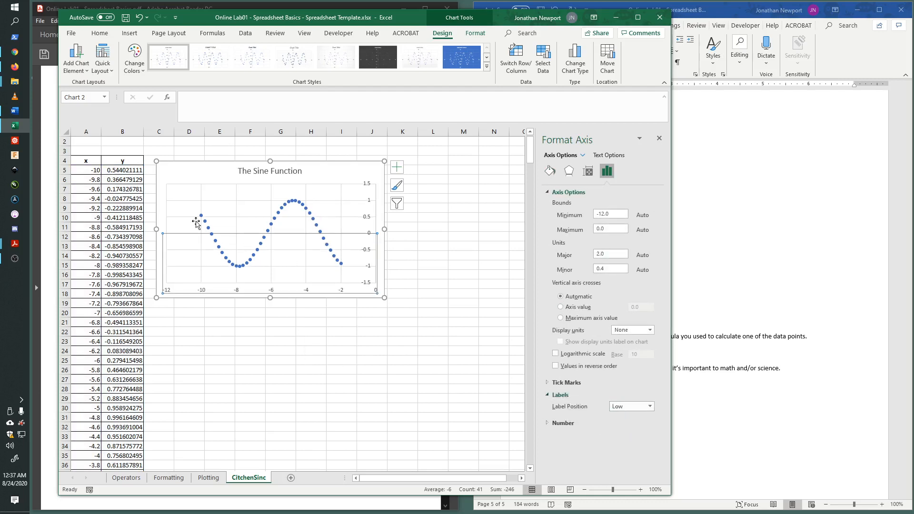
Step: Set the label position of the chart's vertical axis to Low
{"action": "left_click", "coordinate": [370, 204]}
{"action": "right_click", "coordinate": [372, 203]}
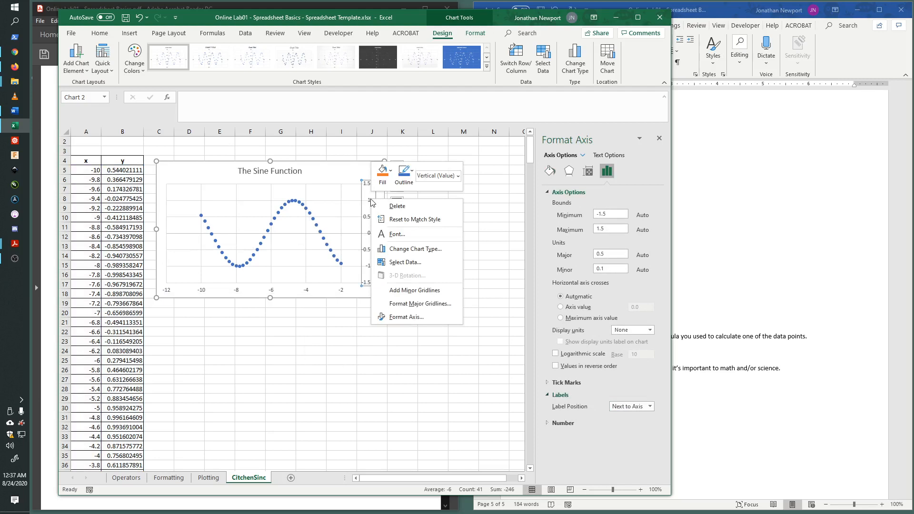
{"action": "left_click", "coordinate": [411, 317]}
{"action": "left_click", "coordinate": [638, 407]}
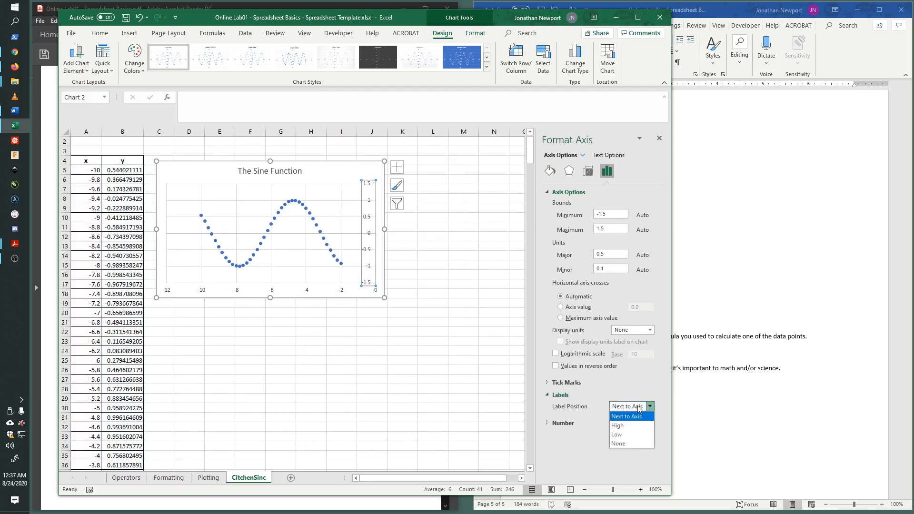
{"action": "left_click", "coordinate": [633, 434]}
{"action": "left_click", "coordinate": [205, 172]}
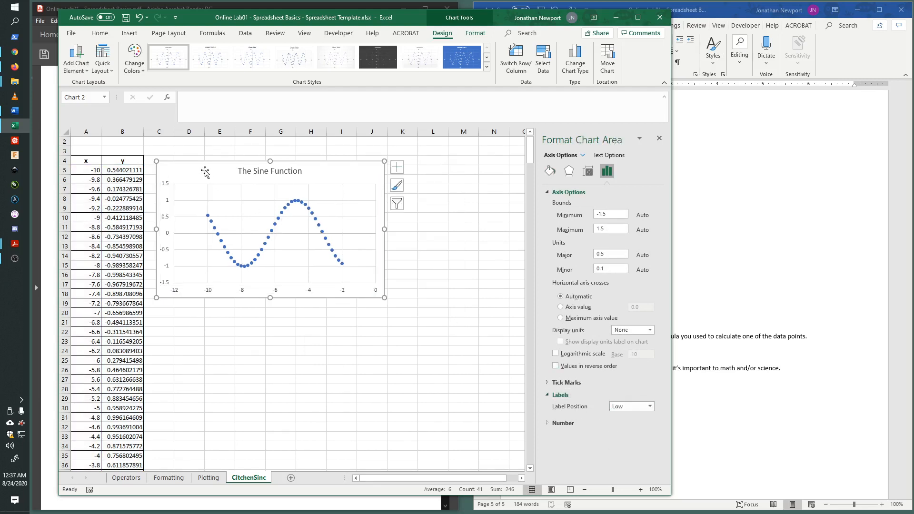
{"action": "left_click", "coordinate": [76, 58]}
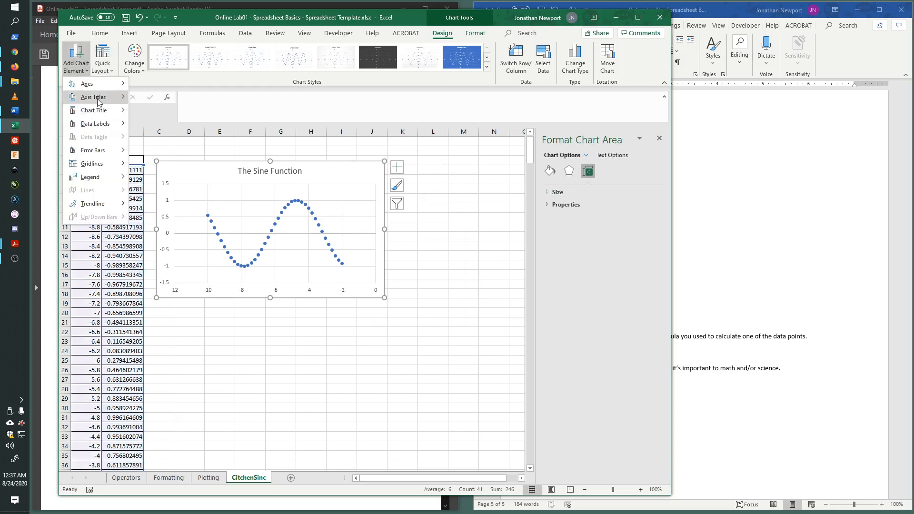
{"action": "mouse_move", "coordinate": [95, 97]}
{"action": "left_click", "coordinate": [163, 101]}
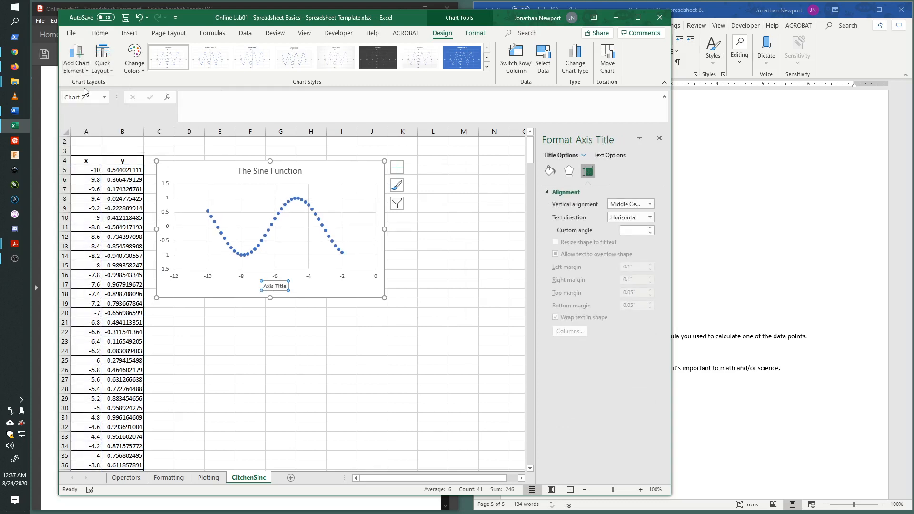
{"action": "left_click", "coordinate": [76, 67]}
{"action": "mouse_move", "coordinate": [111, 95]}
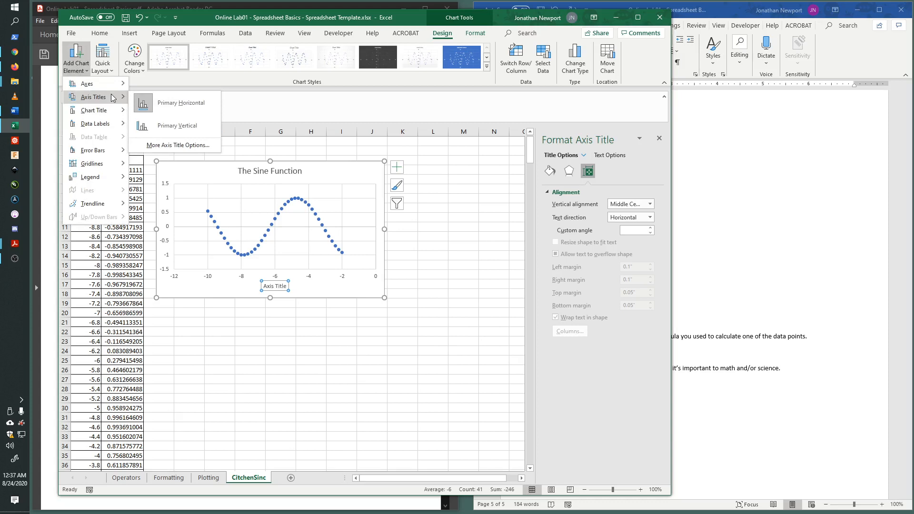
{"action": "left_click", "coordinate": [173, 105]}
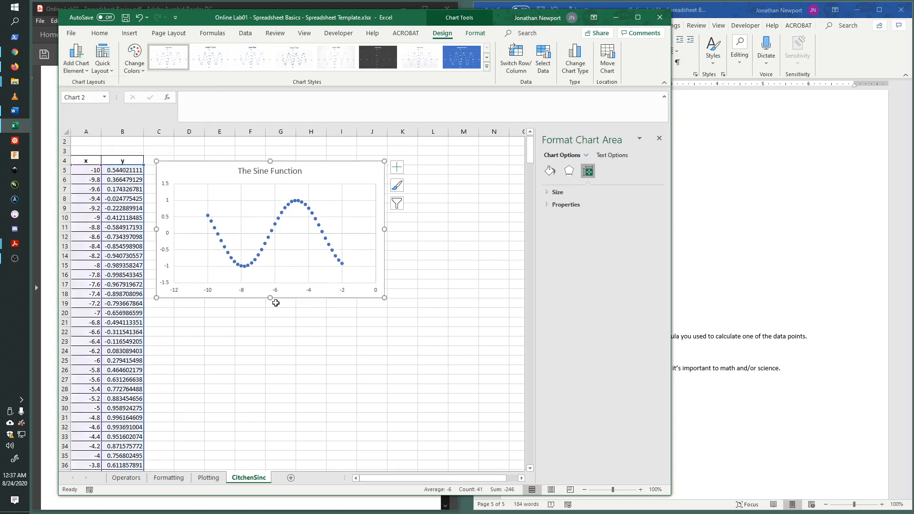
Step: Make the sine chart taller by extending its lower edge down to about row 22
{"action": "mouse_move", "coordinate": [276, 303]}
{"action": "left_mouse_down"}
{"action": "mouse_move", "coordinate": [271, 328]}
{"action": "mouse_move", "coordinate": [277, 295]}
{"action": "left_mouse_up"}
{"action": "left_click", "coordinate": [282, 279]}
{"action": "left_click", "coordinate": [279, 320]}
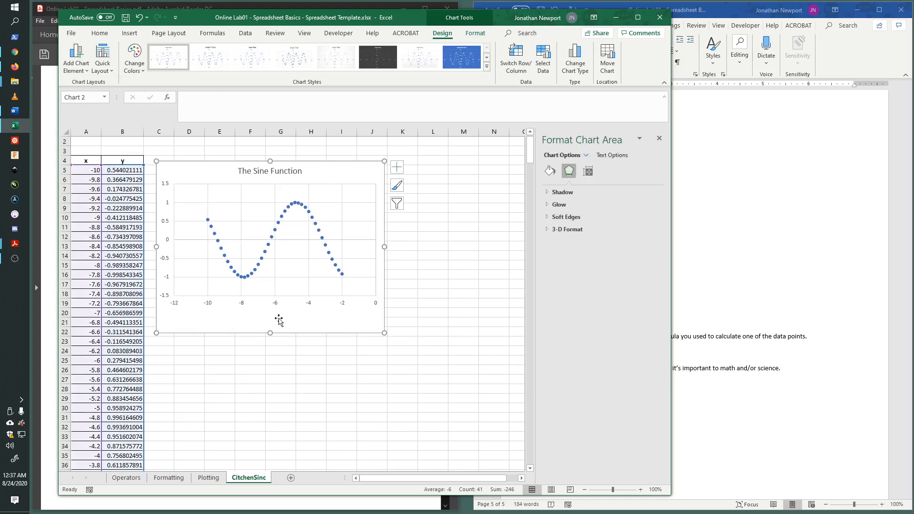
Step: Add a primary horizontal axis title to the sine chart and set its text to "x"
{"action": "left_click", "coordinate": [76, 62]}
{"action": "mouse_move", "coordinate": [103, 100]}
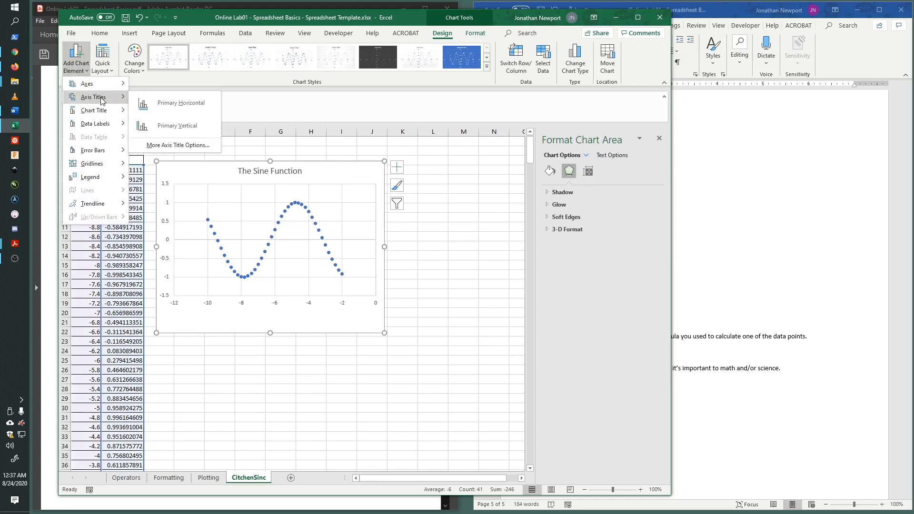
{"action": "left_click", "coordinate": [160, 97]}
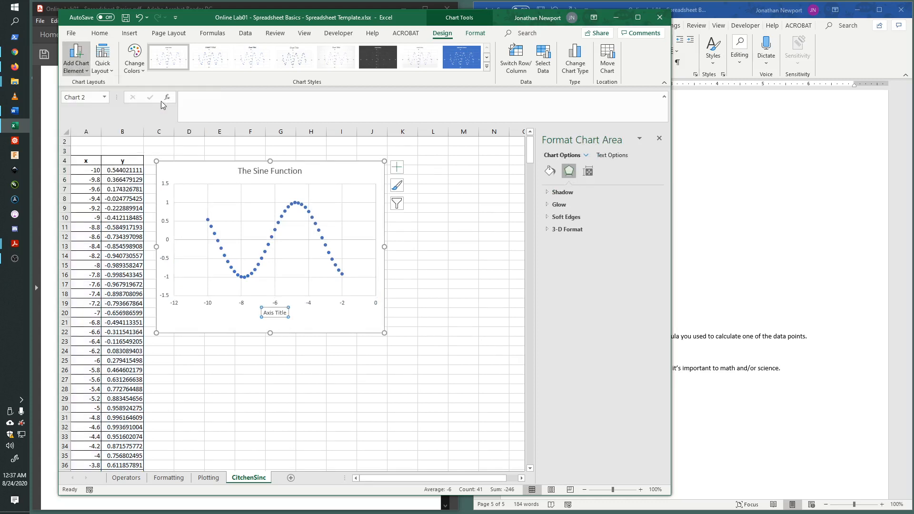
{"action": "triple_click", "coordinate": [278, 313]}
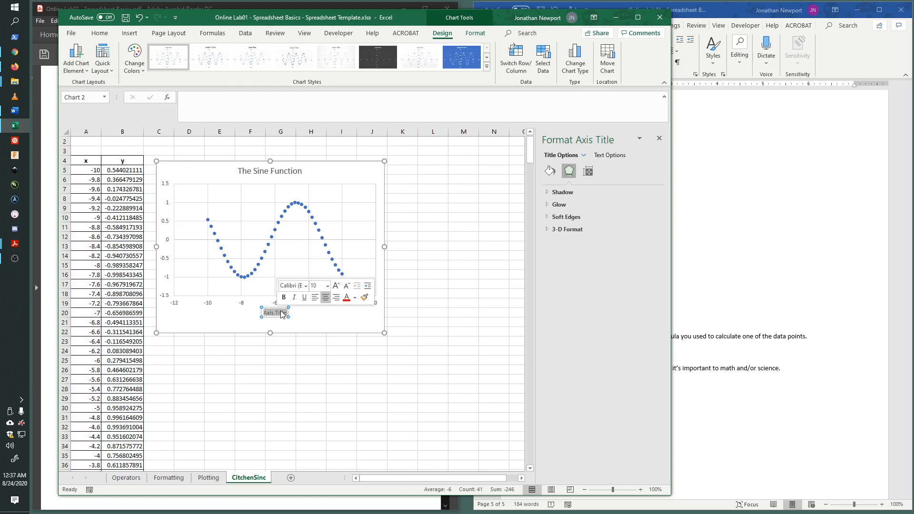
{"action": "type", "text": "x"}
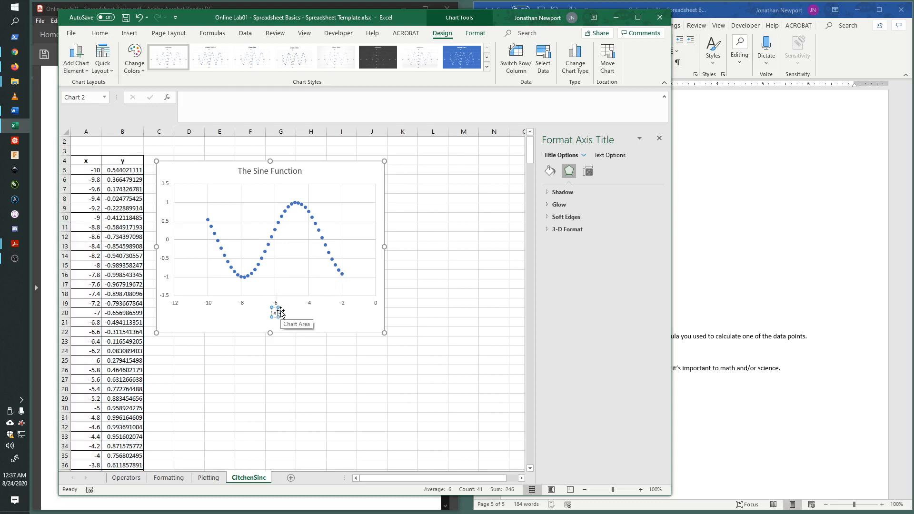
{"action": "left_click", "coordinate": [255, 323]}
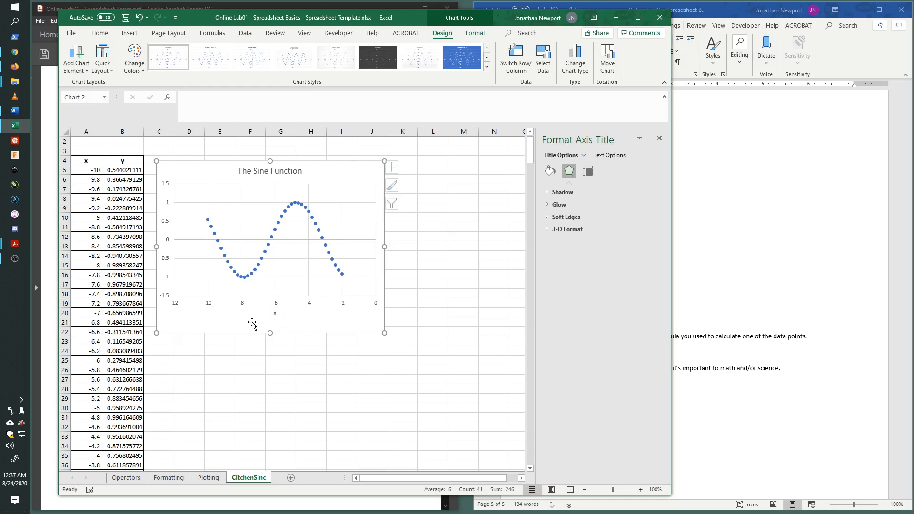
Step: Add a primary vertical axis title to the sine chart and set its text to "sin(x)"
{"action": "left_click", "coordinate": [81, 70]}
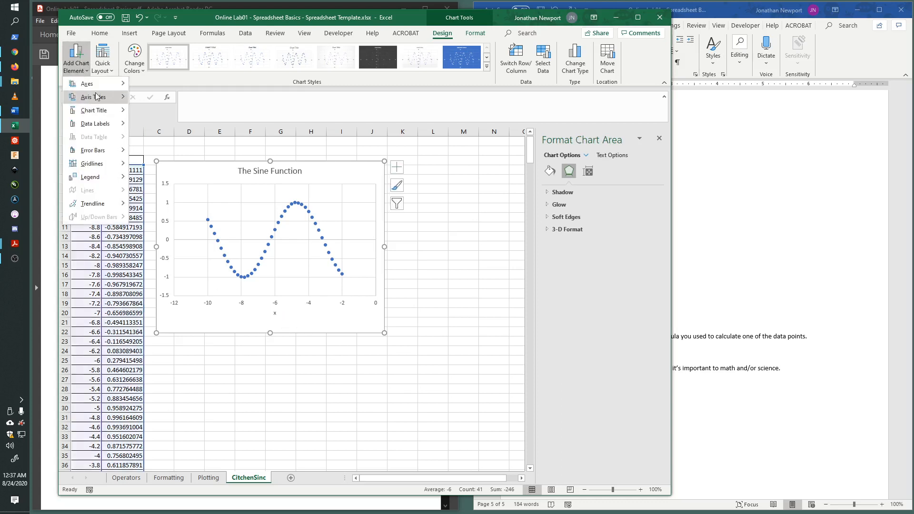
{"action": "mouse_move", "coordinate": [96, 97]}
{"action": "left_click", "coordinate": [177, 126]}
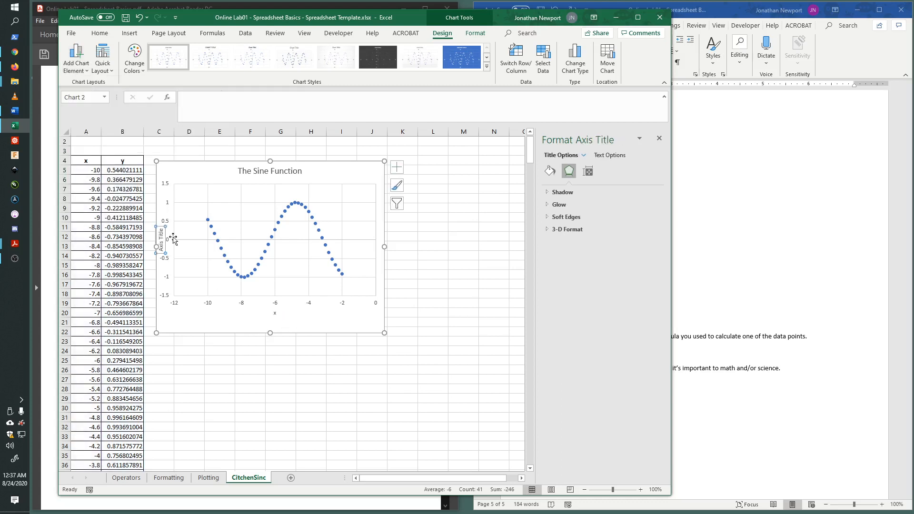
{"action": "triple_click", "coordinate": [162, 241]}
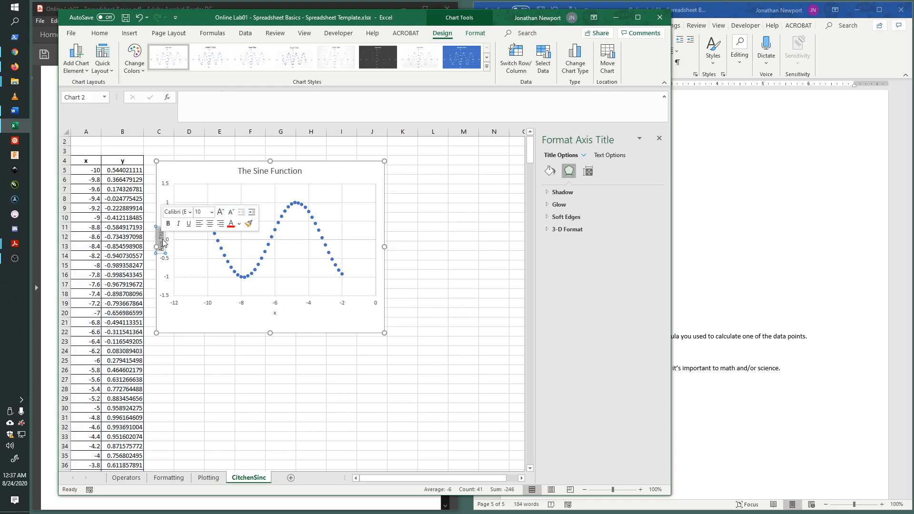
{"action": "key", "text": "BackSpace"}
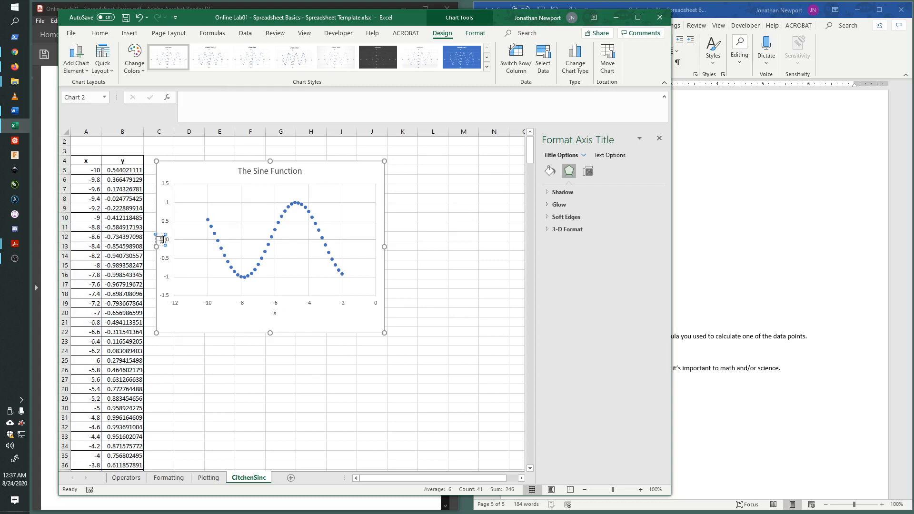
{"action": "type", "text": "sin(x)"}
{"action": "left_click", "coordinate": [187, 241]}
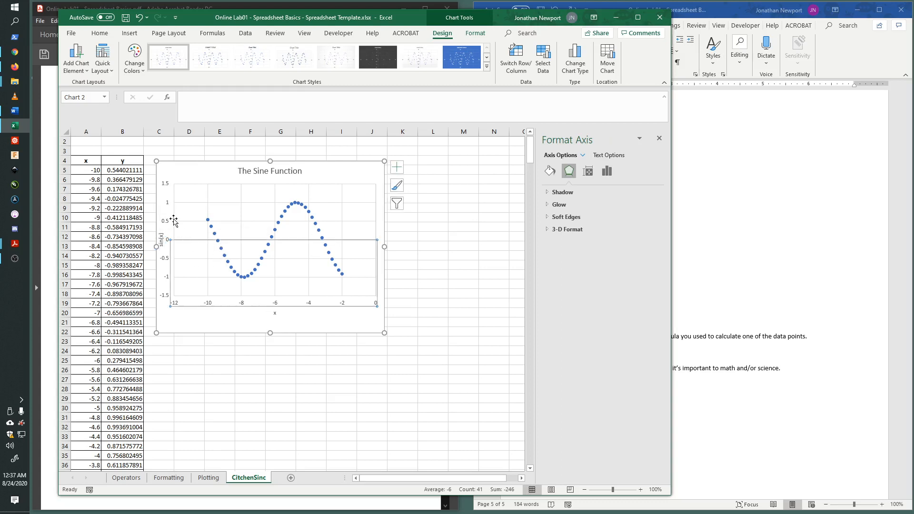
Step: Resize the plot area to clear the vertical axis title and fill the space below, and enlarge the chart to about column L, row 24
{"action": "left_click", "coordinate": [175, 216]}
{"action": "left_click_drag", "start_coordinate": [174, 239], "coordinate": [182, 240]}
{"action": "left_click", "coordinate": [163, 241]}
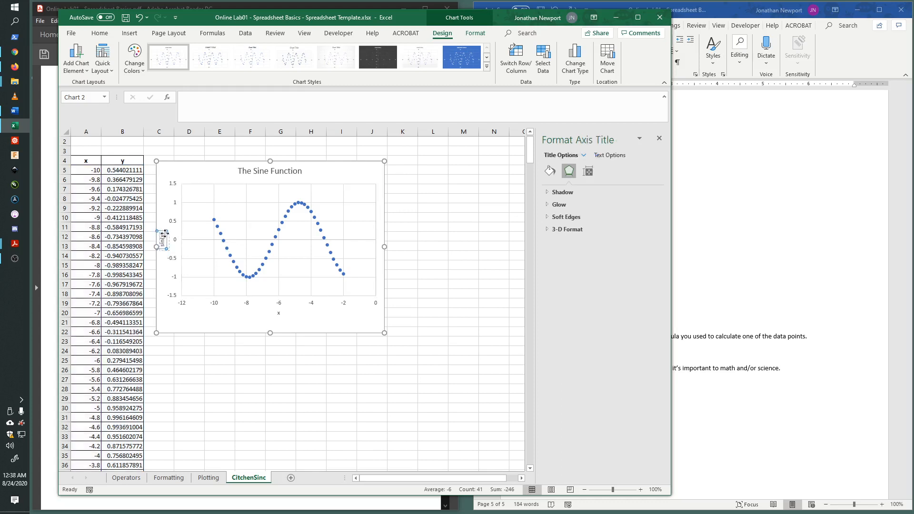
{"action": "left_click", "coordinate": [283, 303]}
{"action": "left_click", "coordinate": [282, 303]}
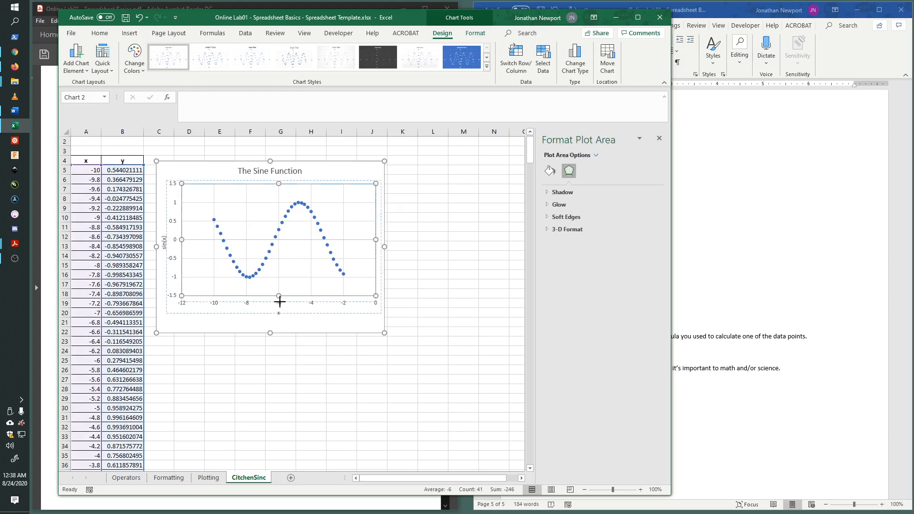
{"action": "mouse_move", "coordinate": [279, 295]}
{"action": "left_mouse_down"}
{"action": "mouse_move", "coordinate": [278, 320]}
{"action": "mouse_move", "coordinate": [278, 307]}
{"action": "left_mouse_up"}
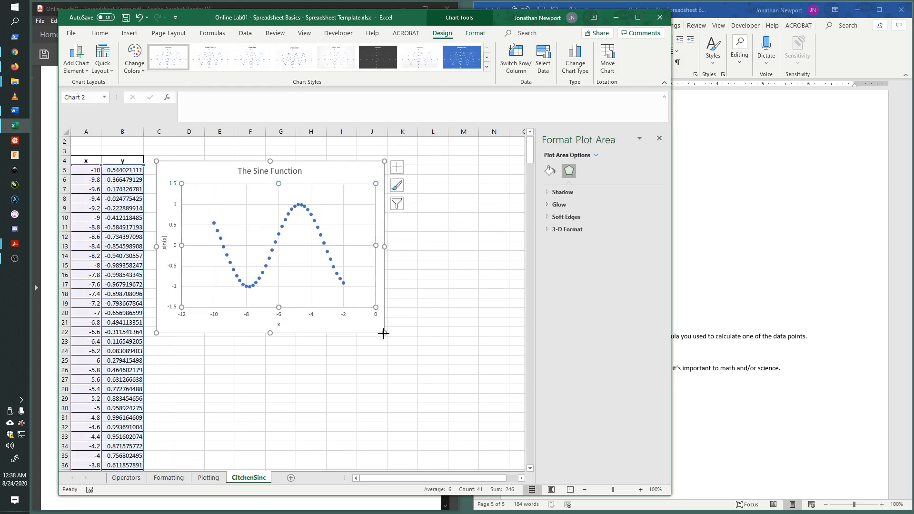
{"action": "left_click_drag", "start_coordinate": [383, 333], "coordinate": [426, 355]}
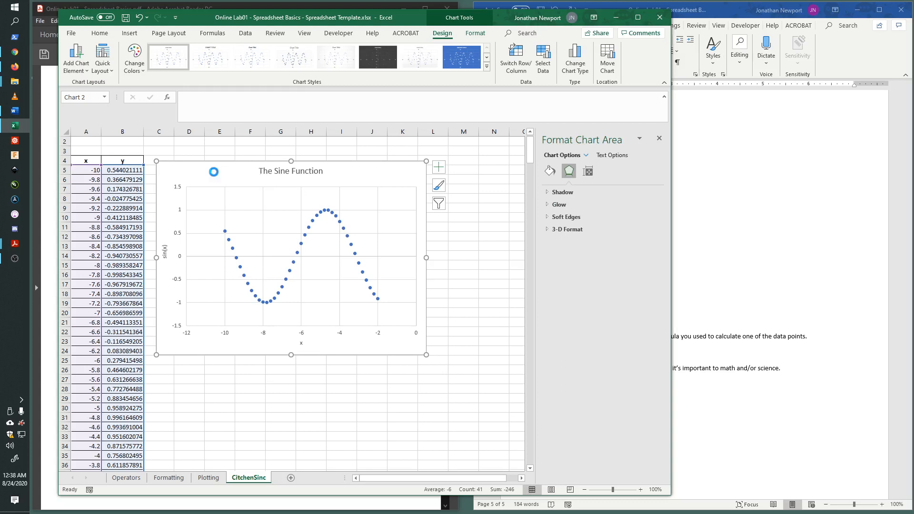
Step: Switch to the Word report and paste the sine chart as a picture at the scatterplot placeholder under Activity #4
{"action": "left_click", "coordinate": [755, 184]}
{"action": "scroll", "coordinate": [614, 197], "scroll_direction": "up", "scroll_amount": 2}
{"action": "scroll", "coordinate": [614, 197], "scroll_direction": "up", "scroll_amount": 2}
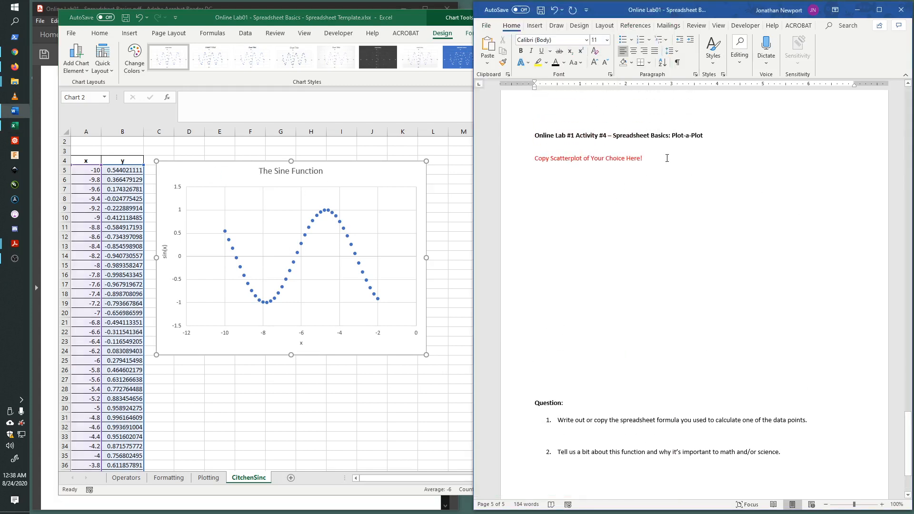
{"action": "left_click_drag", "start_coordinate": [643, 159], "coordinate": [541, 164]}
{"action": "right_click", "coordinate": [541, 164]}
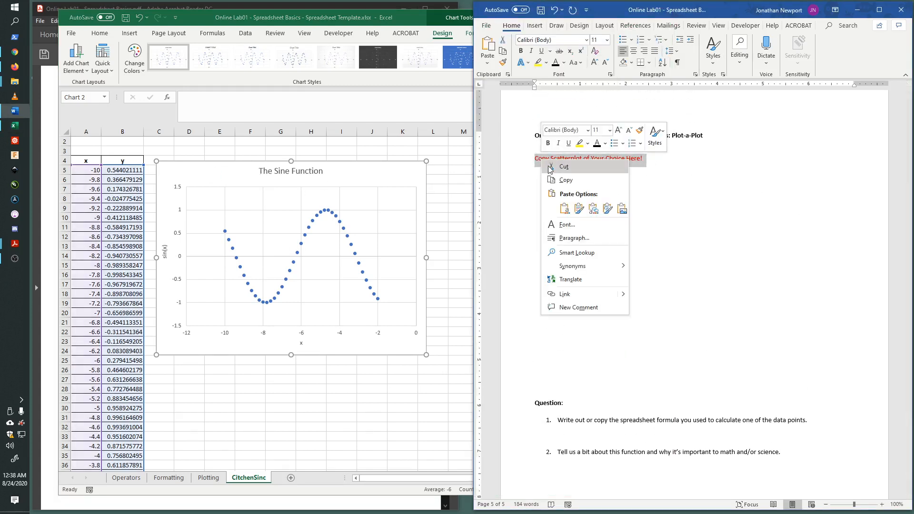
{"action": "left_click", "coordinate": [622, 210]}
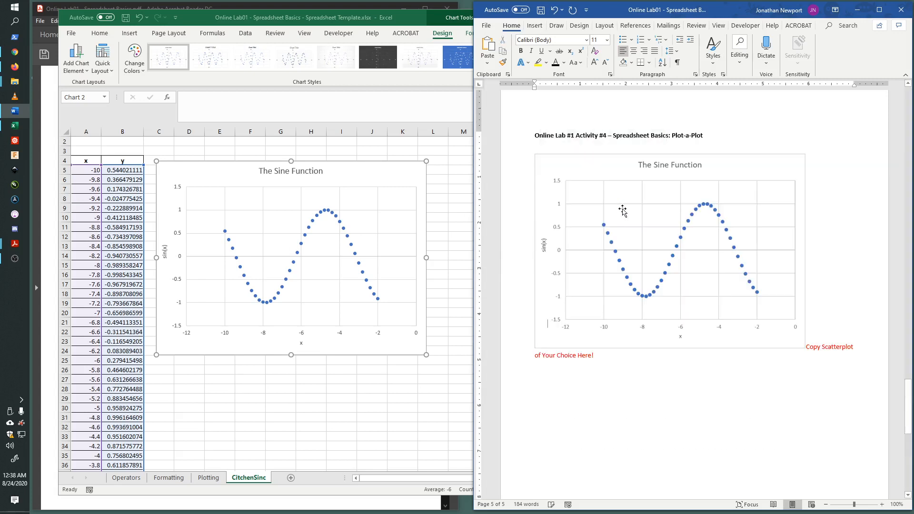
Step: Delete the red placeholder text after the pasted chart and the surplus blank lines above the Question section
{"action": "left_click", "coordinate": [790, 290]}
{"action": "left_click_drag", "start_coordinate": [806, 346], "coordinate": [810, 365]}
{"action": "key", "text": "Delete"}
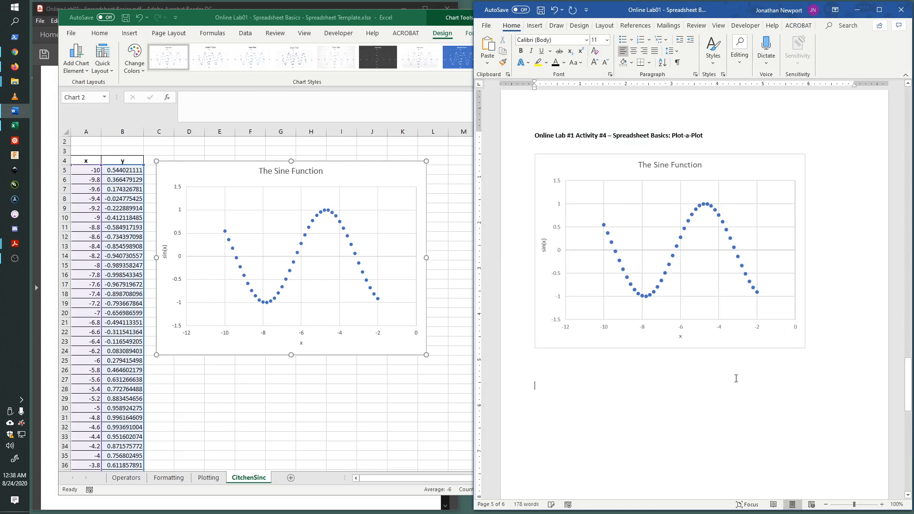
{"action": "key", "text": "Delete"}
{"action": "key", "text": "Delete"}
{"action": "key", "text": "Delete"}
{"action": "key", "text": "Delete"}
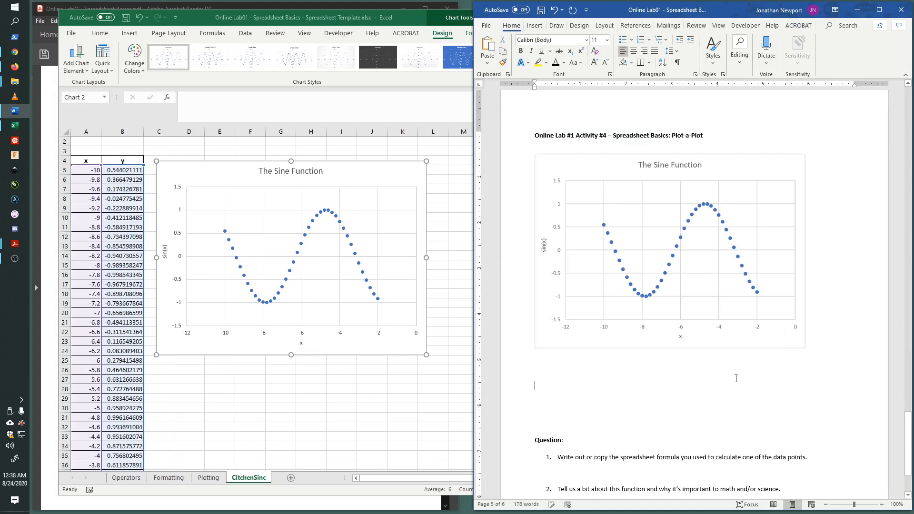
Step: Check the Activity #4 page and the report's title page, and consult the submission notes and checklist in the lab instructions PDF
{"action": "scroll", "coordinate": [857, 407], "scroll_direction": "down", "scroll_amount": 4}
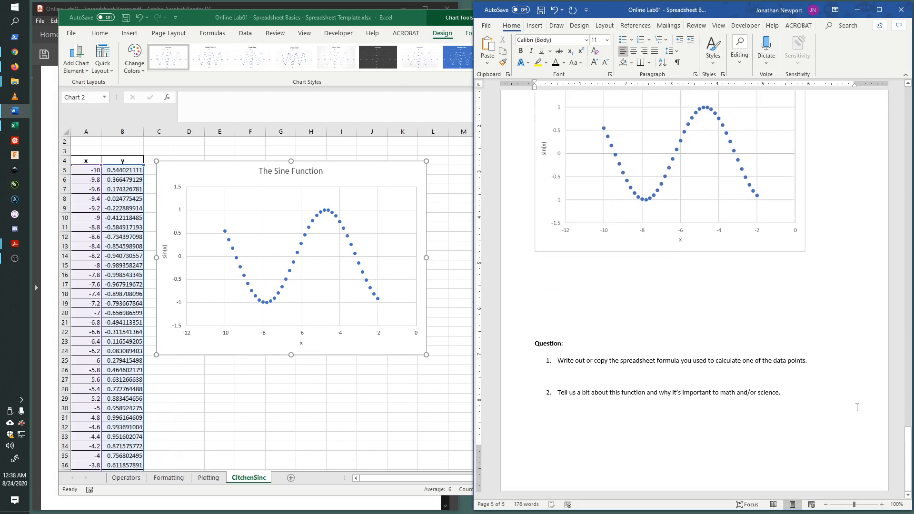
{"action": "scroll", "coordinate": [861, 437], "scroll_direction": "up", "scroll_amount": 2}
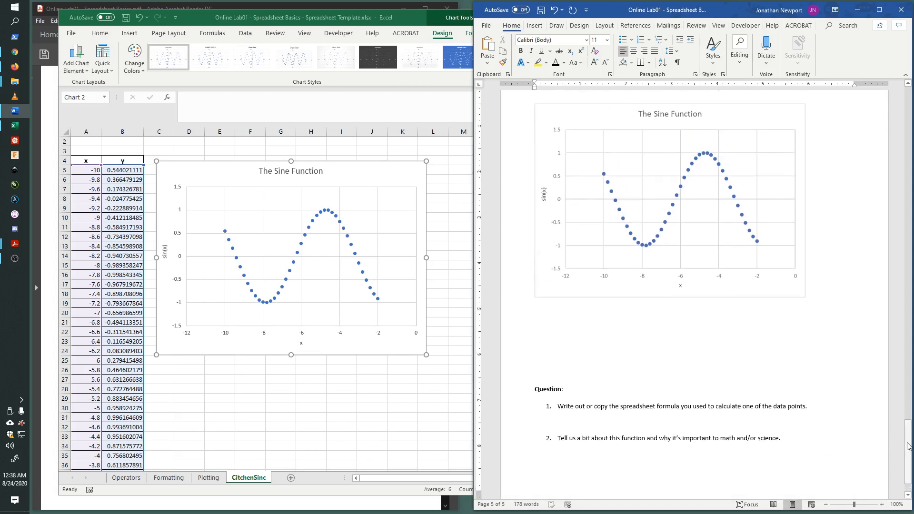
{"action": "left_click_drag", "start_coordinate": [908, 445], "coordinate": [908, 107]}
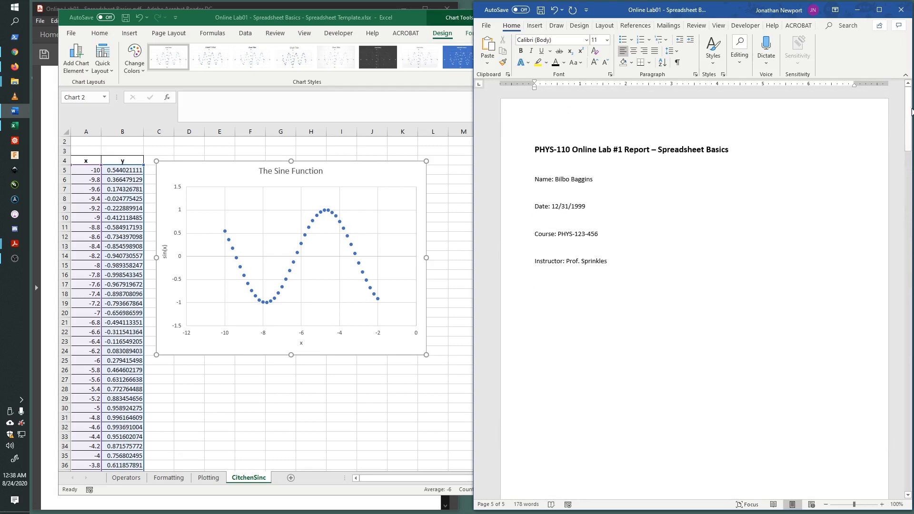
{"action": "left_click", "coordinate": [315, 4]}
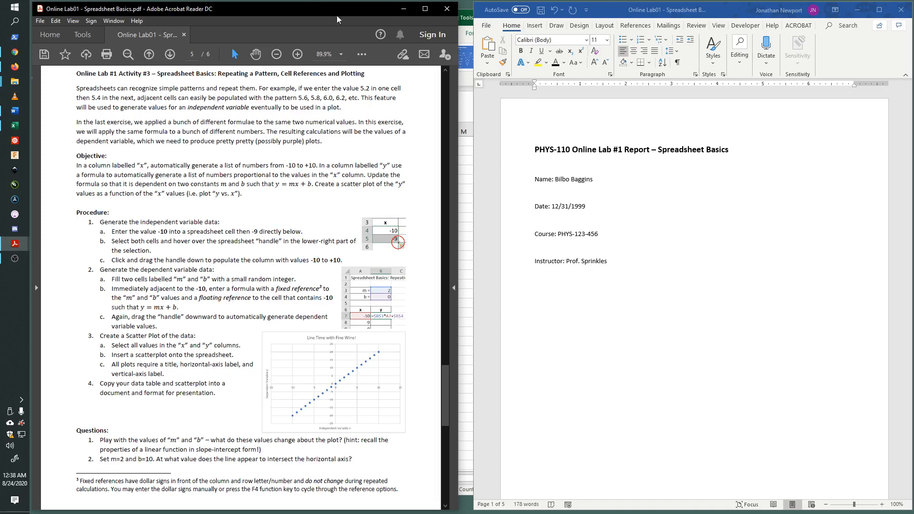
{"action": "left_click_drag", "start_coordinate": [447, 390], "coordinate": [447, 113]}
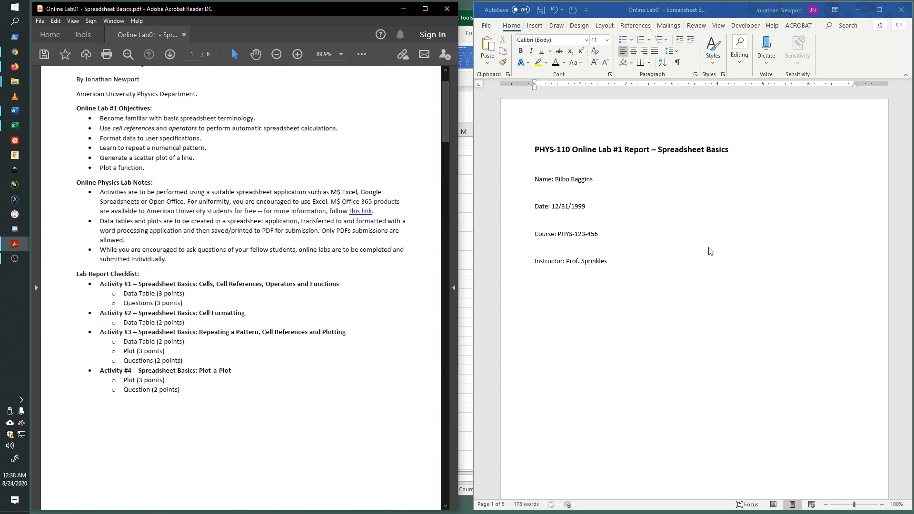
Step: Save the Word report as a PDF, replacing "Report Template" in the file name with the student's last name
{"action": "left_click", "coordinate": [486, 28]}
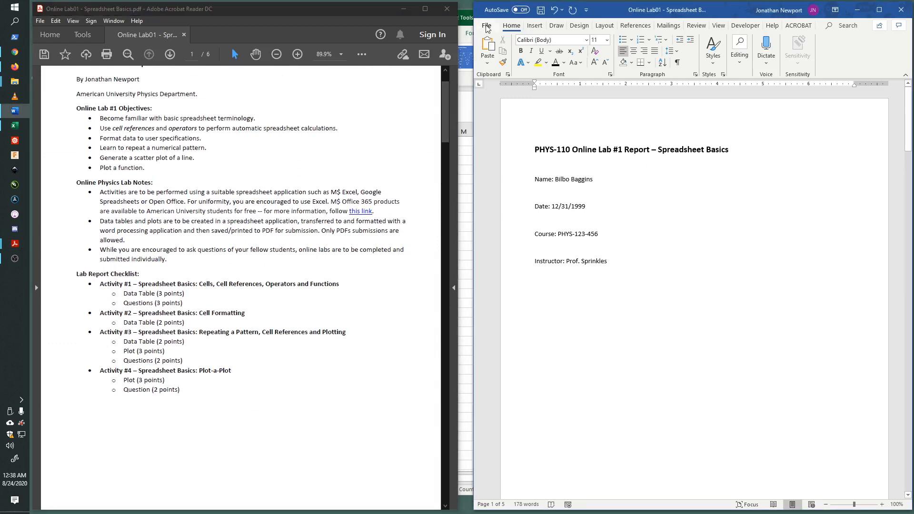
{"action": "left_click", "coordinate": [487, 26]}
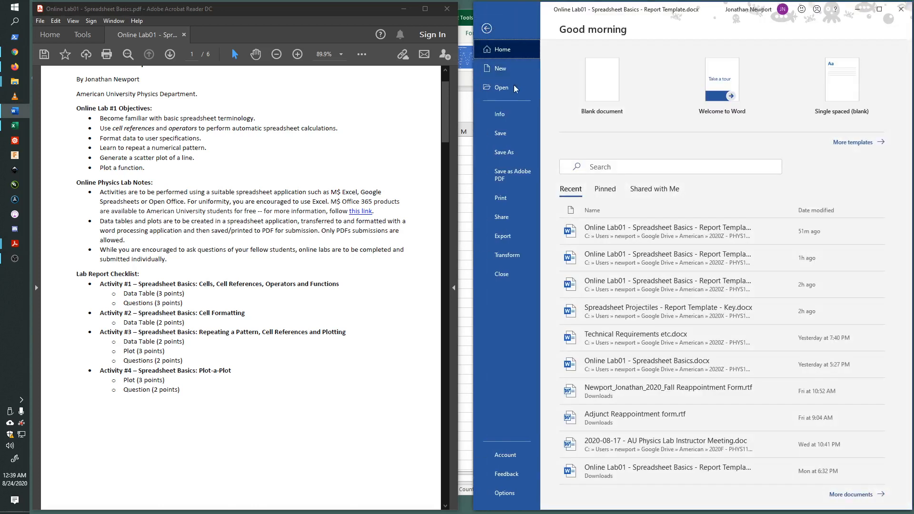
{"action": "left_click", "coordinate": [505, 152]}
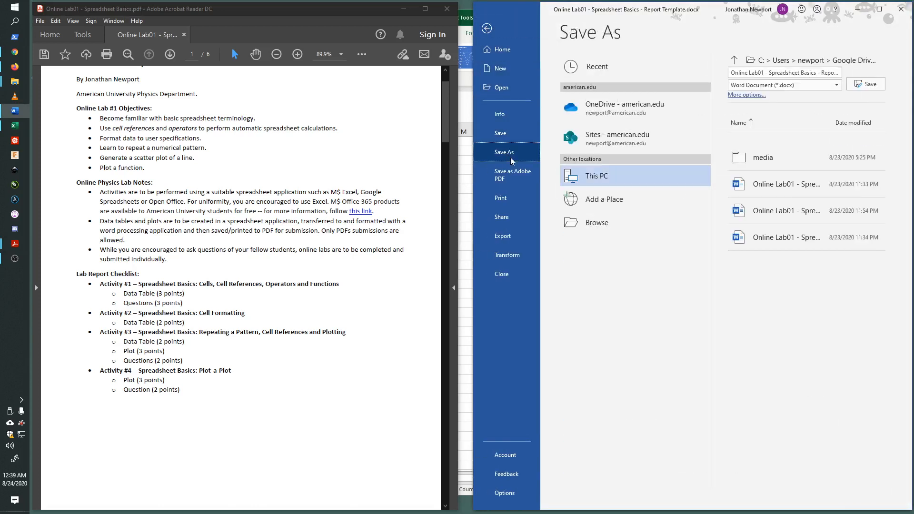
{"action": "left_click", "coordinate": [811, 86]}
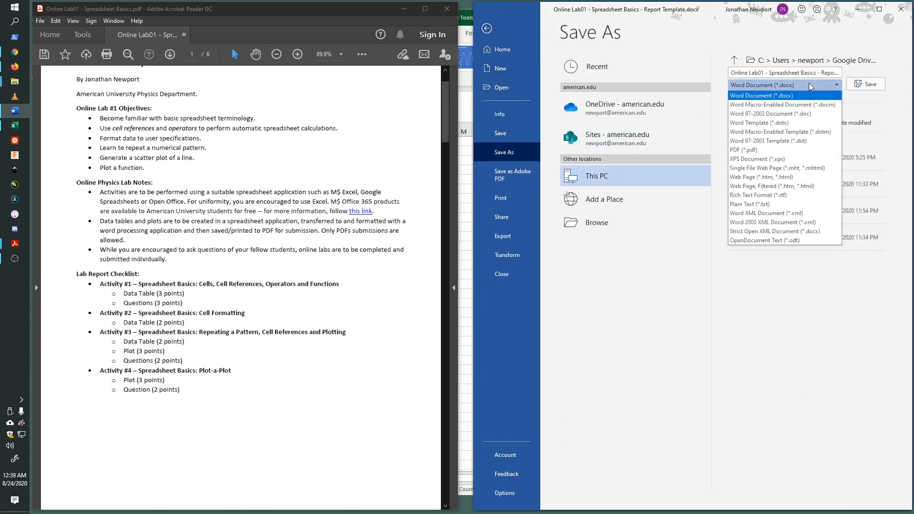
{"action": "left_click", "coordinate": [750, 151]}
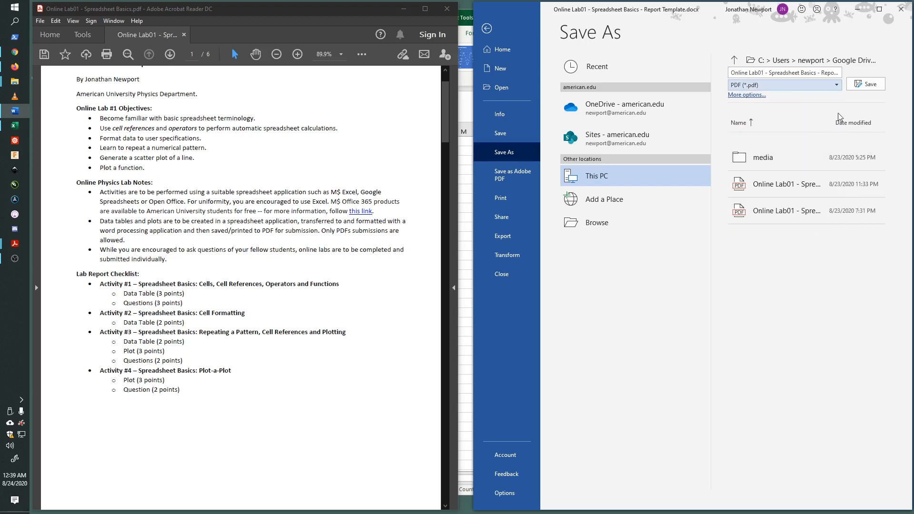
{"action": "left_click", "coordinate": [810, 73]}
{"action": "left_click_drag", "start_coordinate": [811, 73], "coordinate": [849, 73]}
{"action": "left_click", "coordinate": [827, 72]}
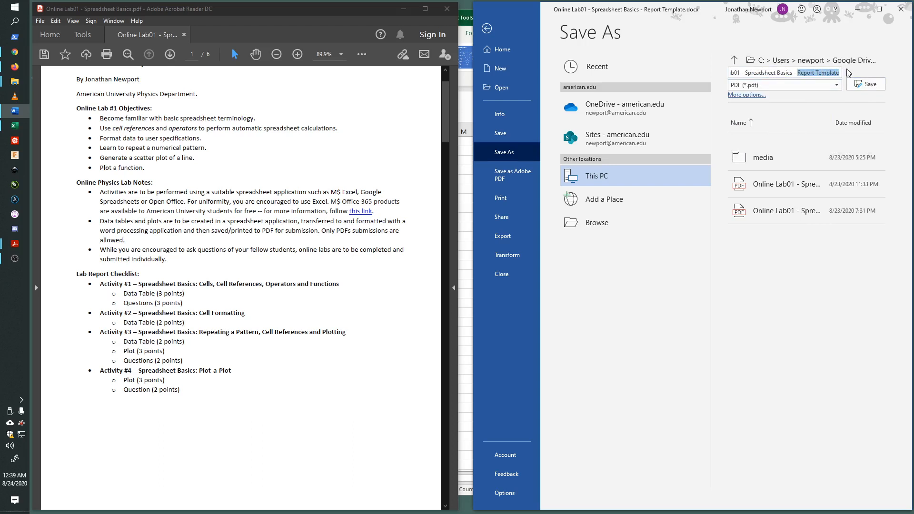
{"action": "type", "text": "Baggins"}
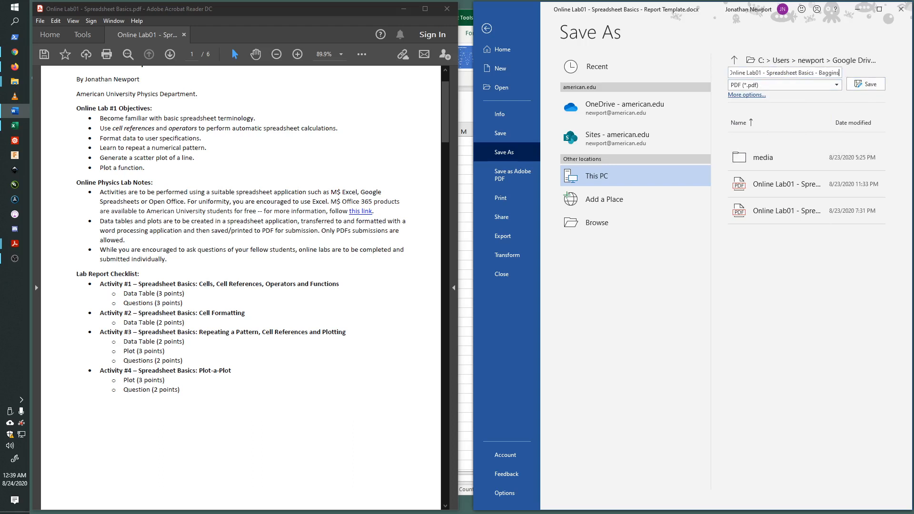
{"action": "left_click", "coordinate": [871, 86]}
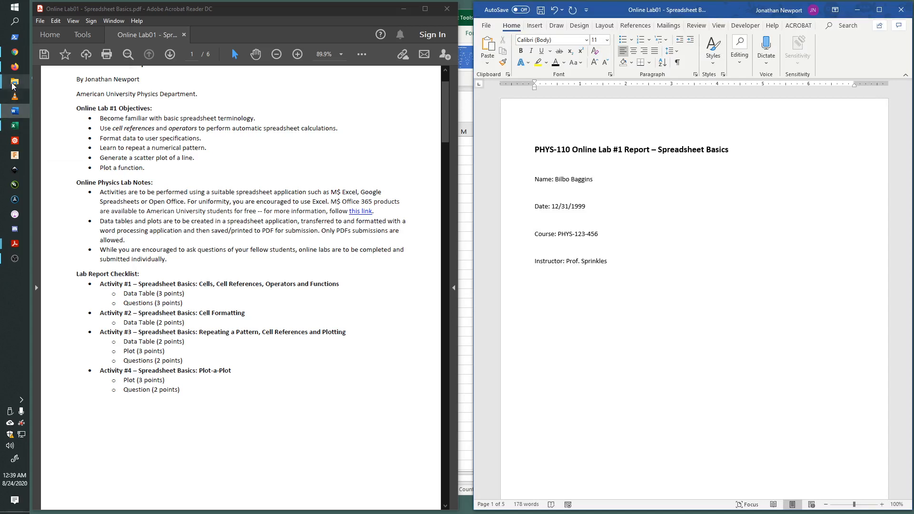
Step: Review the exported PDF report in Acrobat Reader with the tools pane collapsed, through to Activity #4, and move its window aside to uncover the workbook
{"action": "mouse_move", "coordinate": [14, 86]}
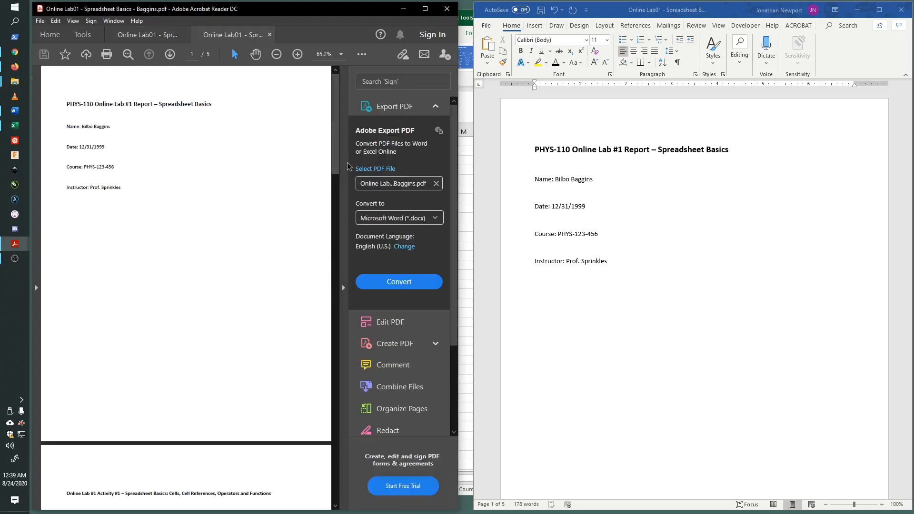
{"action": "left_click", "coordinate": [346, 163]}
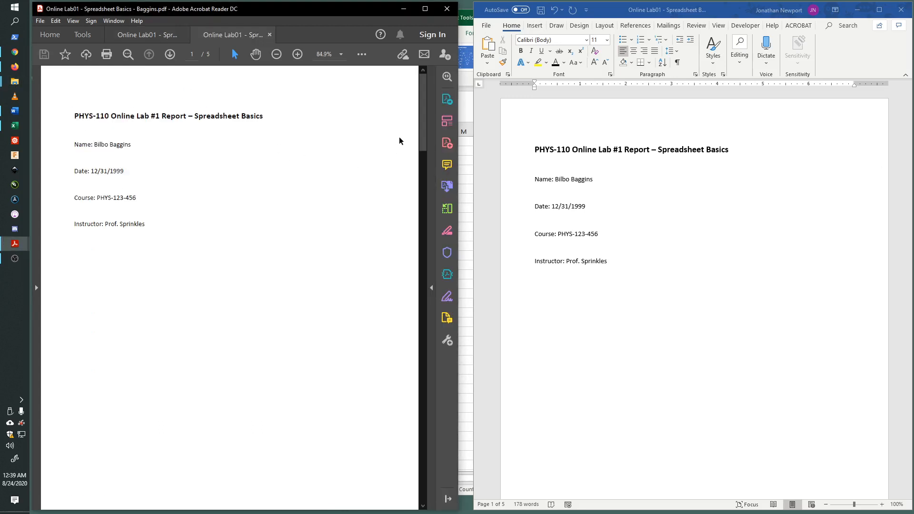
{"action": "left_click_drag", "start_coordinate": [422, 99], "coordinate": [415, 195]}
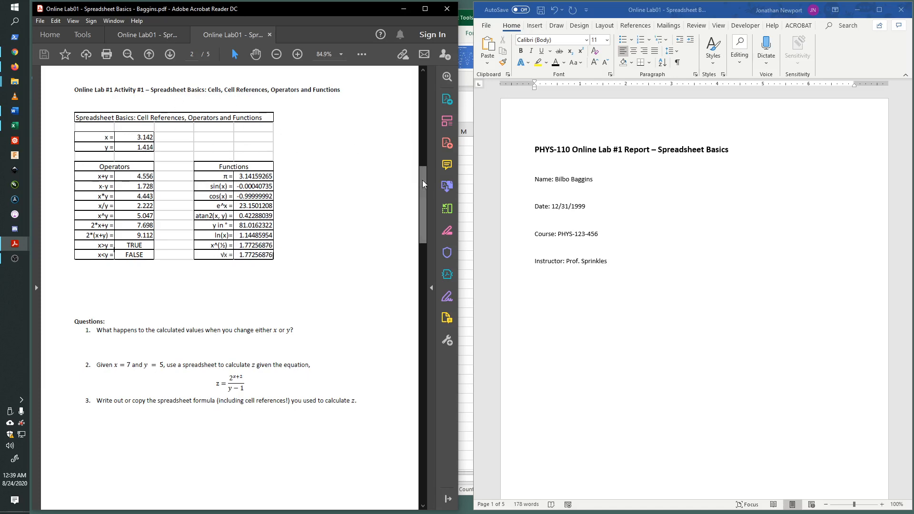
{"action": "left_click_drag", "start_coordinate": [421, 180], "coordinate": [446, 347]}
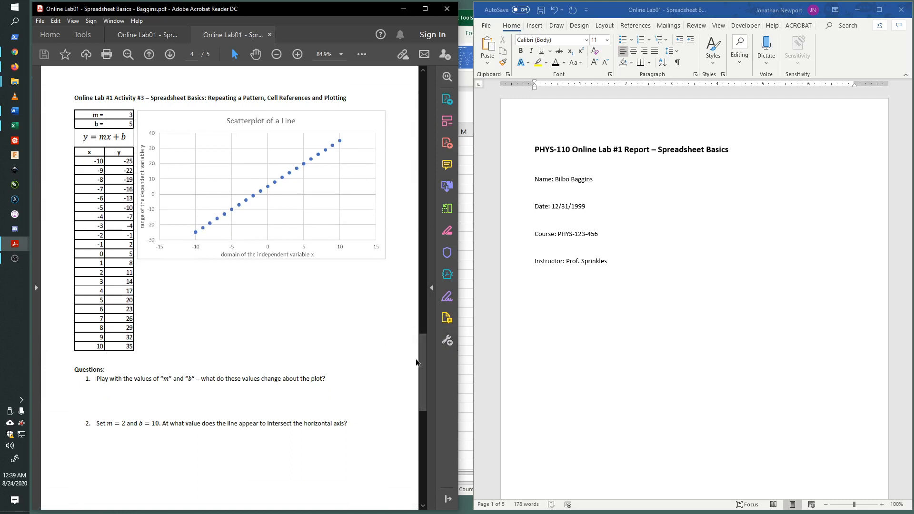
{"action": "left_click_drag", "start_coordinate": [421, 364], "coordinate": [426, 448]}
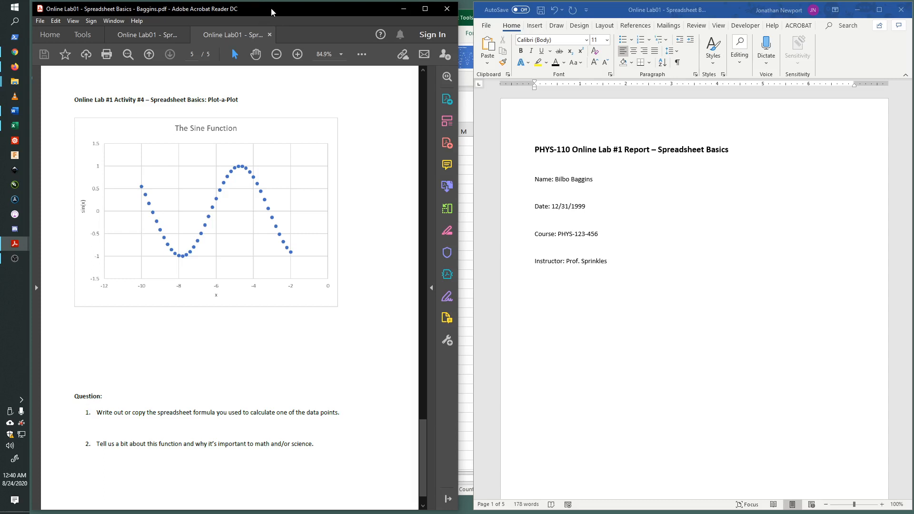
{"action": "mouse_move", "coordinate": [271, 2]}
{"action": "left_mouse_down"}
{"action": "mouse_move", "coordinate": [280, 27]}
{"action": "mouse_move", "coordinate": [284, 15]}
{"action": "left_mouse_up"}
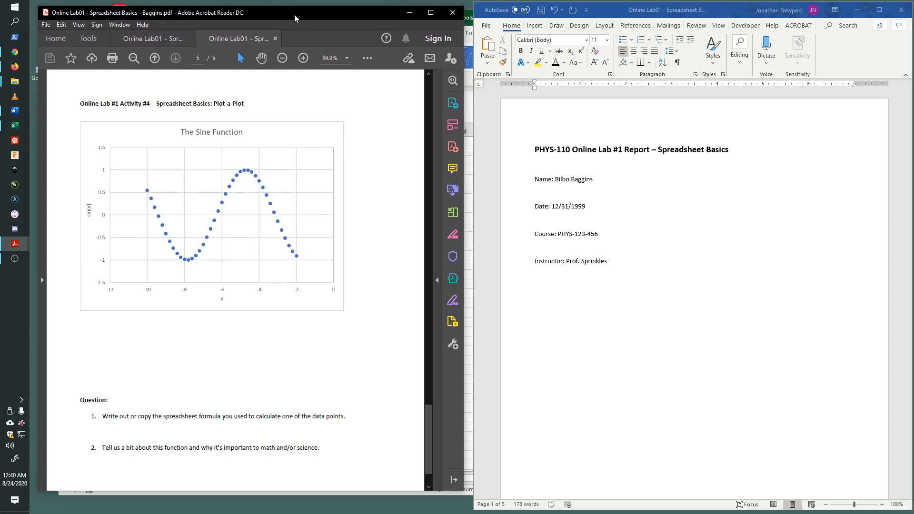
{"action": "left_click_drag", "start_coordinate": [294, 14], "coordinate": [520, 23]}
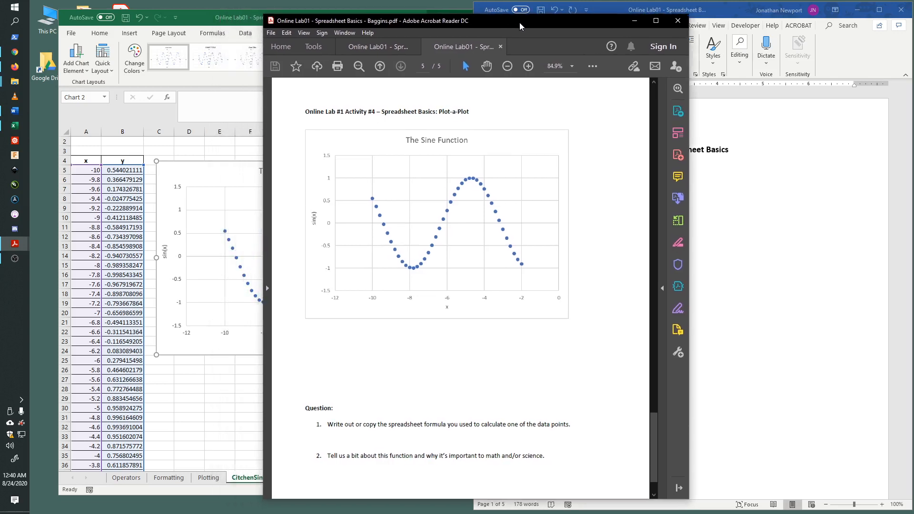